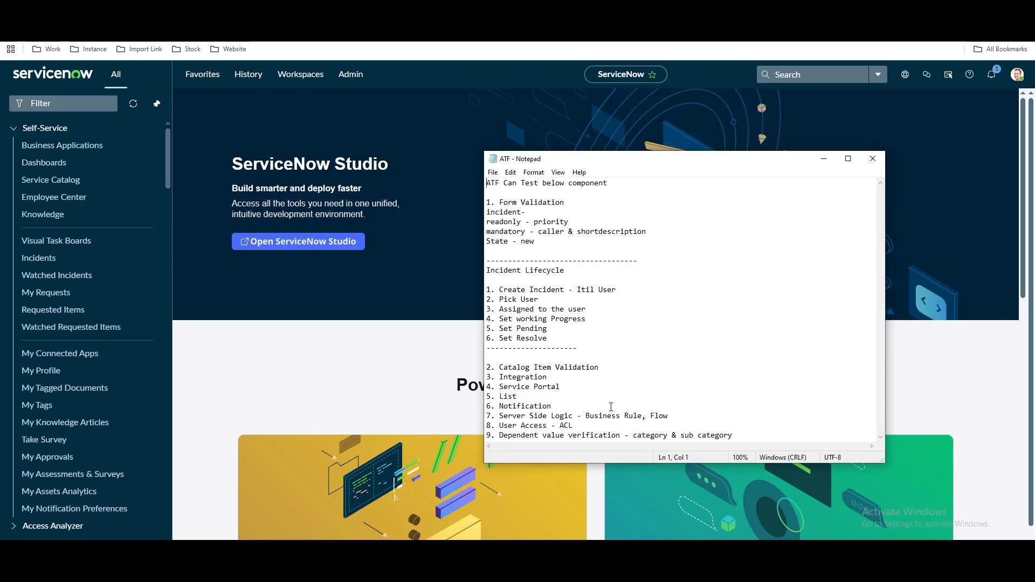
# Open a blank new incident form by entering "incident.FORM" in the navigation filter.
pyautogui.click(78, 107)
pyautogui.write('incid')
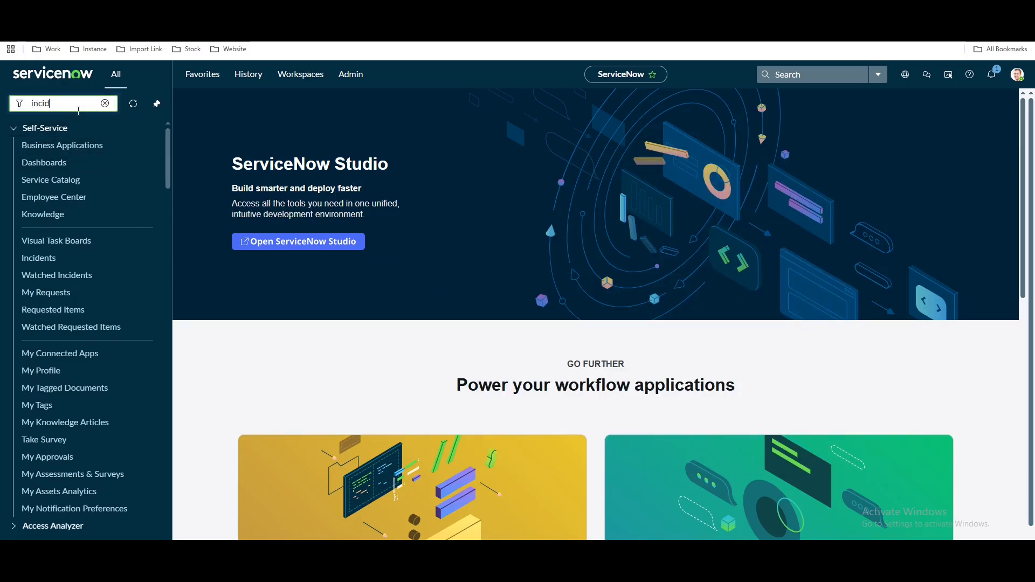
pyautogui.write('ent')
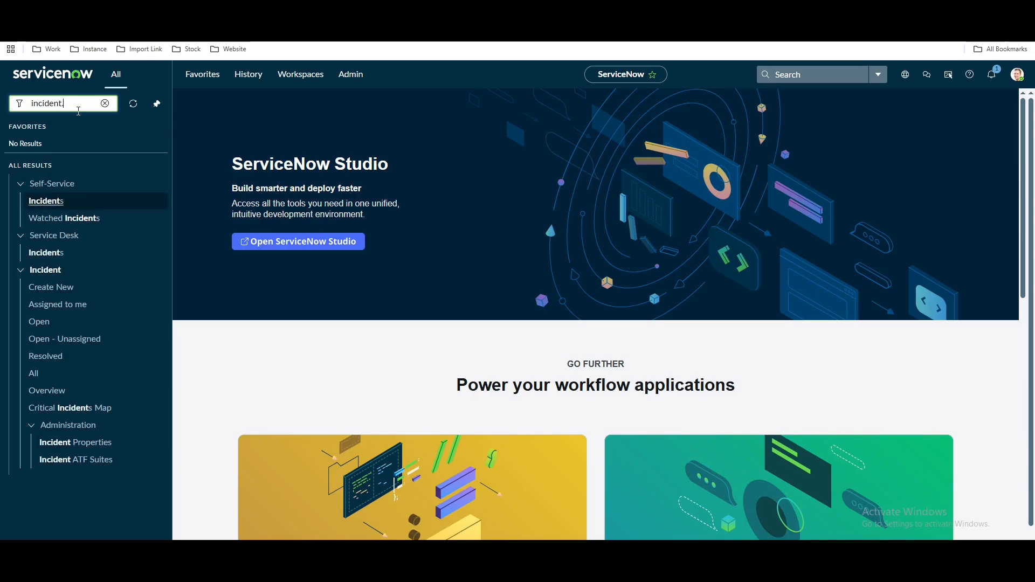
pyautogui.write('.FORM')
pyautogui.press('Return')
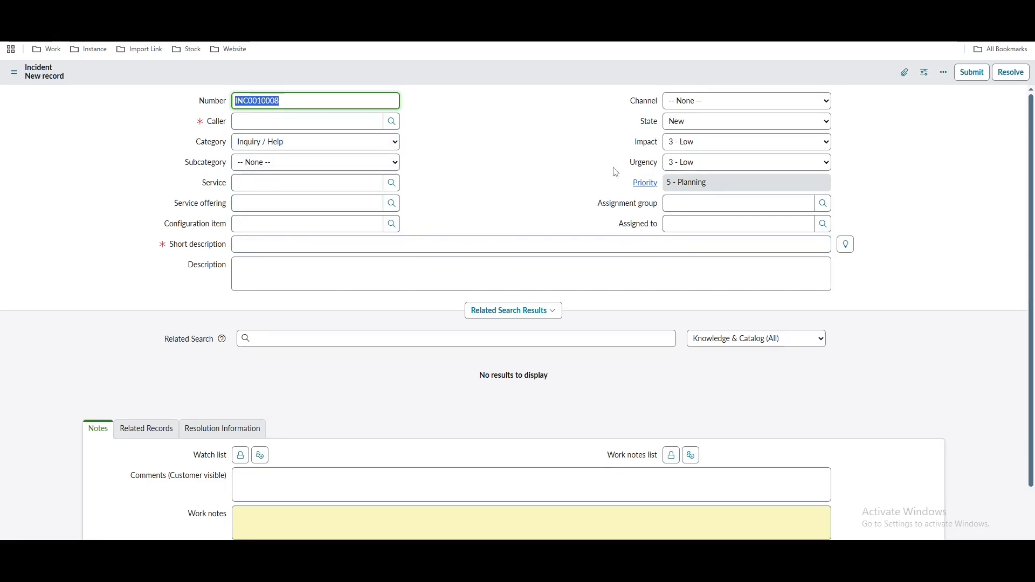
# Fill in the incident's caller with the recently selected user and enter "demo" as the short description.
pyautogui.click(377, 123)
pyautogui.write('abel')
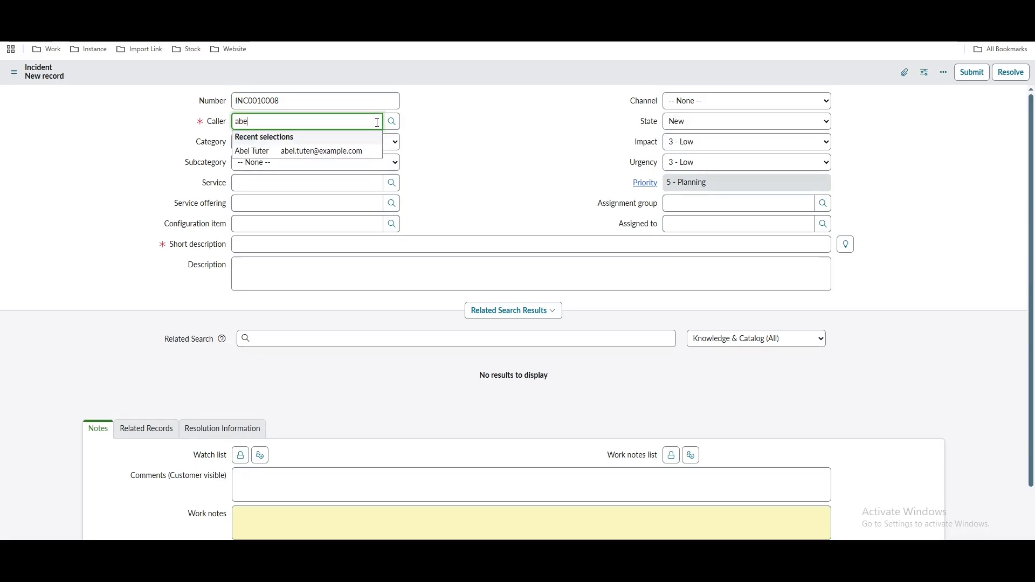
pyautogui.click(355, 152)
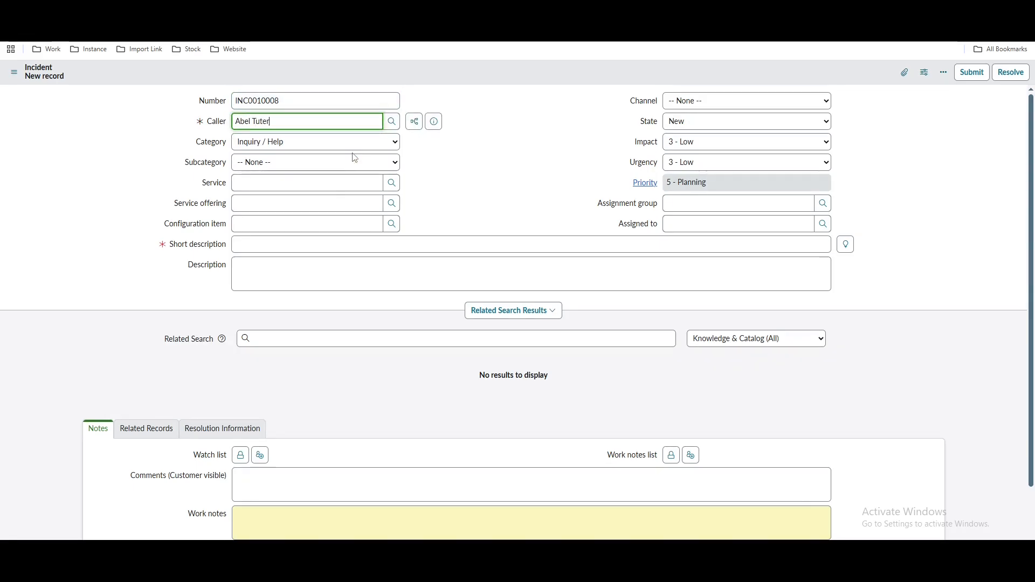
pyautogui.click(321, 242)
pyautogui.write('demo')
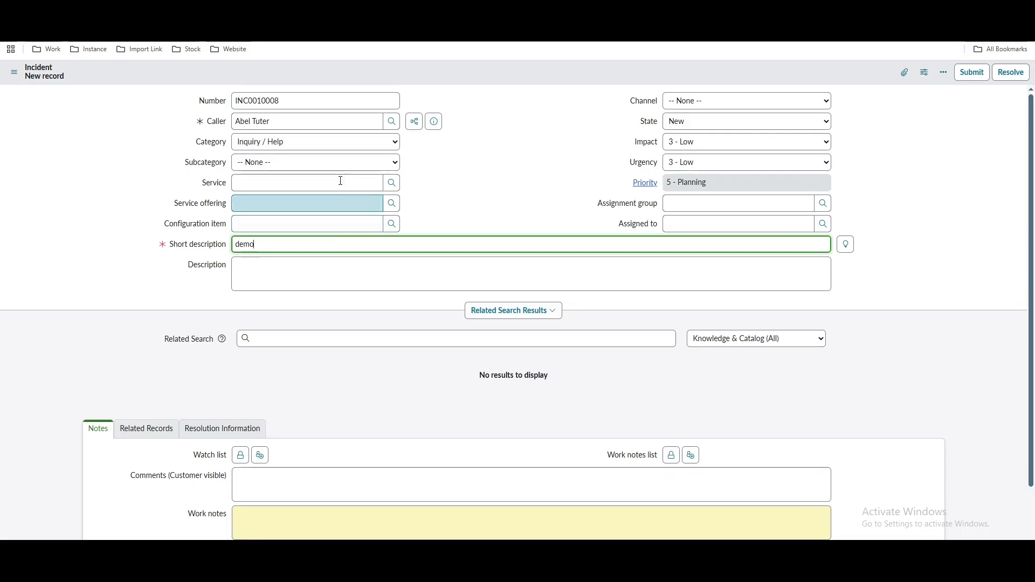
# Set the incident's category to Network and save the record without leaving the form.
pyautogui.click(341, 149)
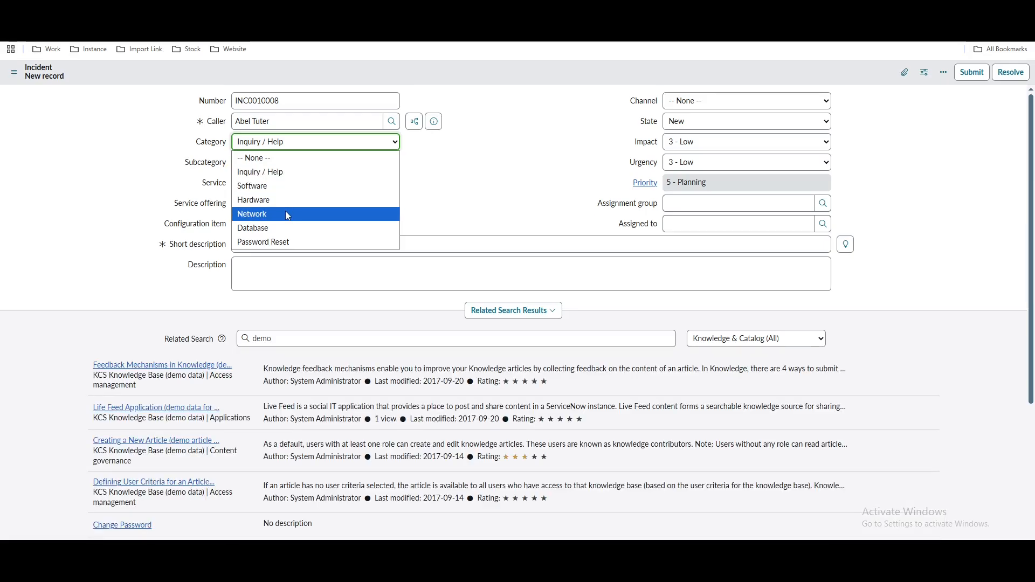
pyautogui.click(286, 211)
pyautogui.click(479, 161)
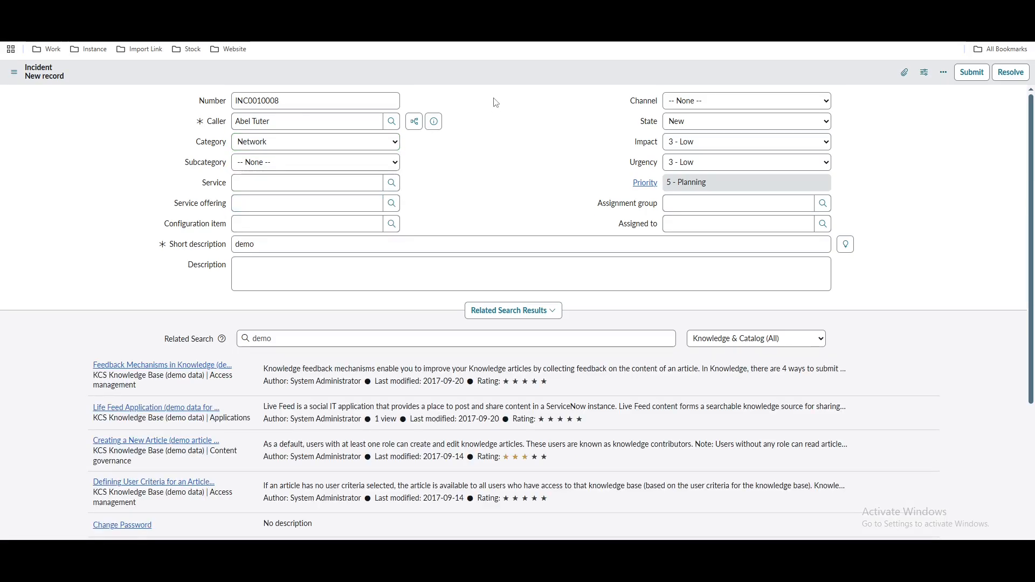
pyautogui.rightClick(501, 86)
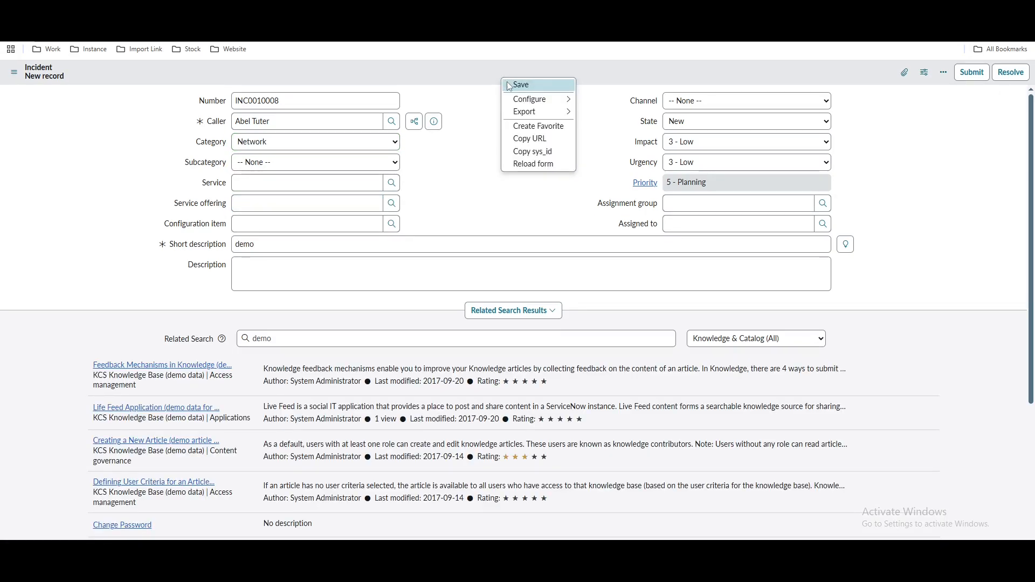
pyautogui.click(508, 87)
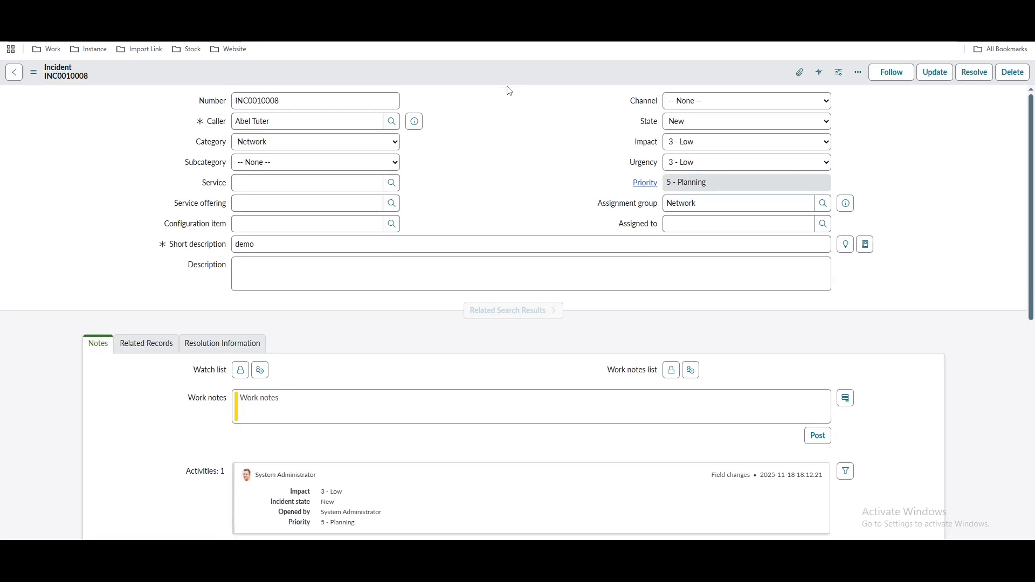
# Open the record of the incident's Network assignment group and examine its roles and group members.
pyautogui.click(712, 204)
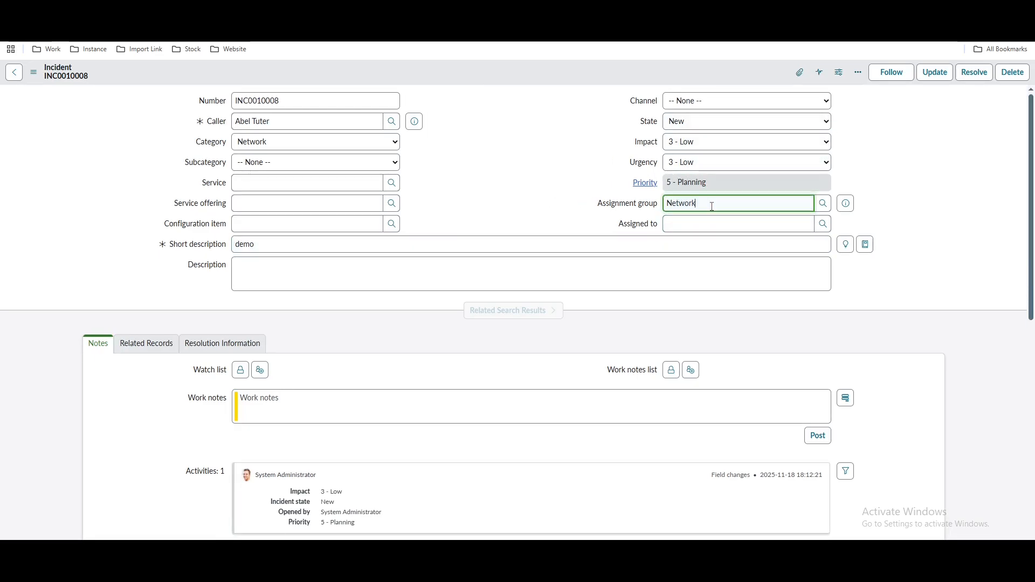
pyautogui.moveTo(712, 205); pyautogui.dragTo(662, 207)
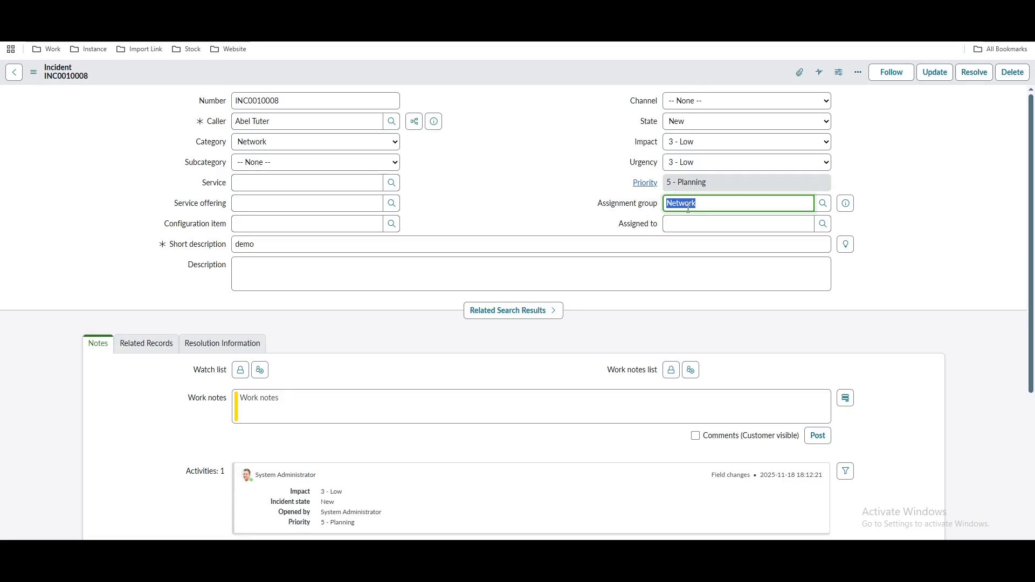
pyautogui.click(846, 203)
pyautogui.click(967, 233)
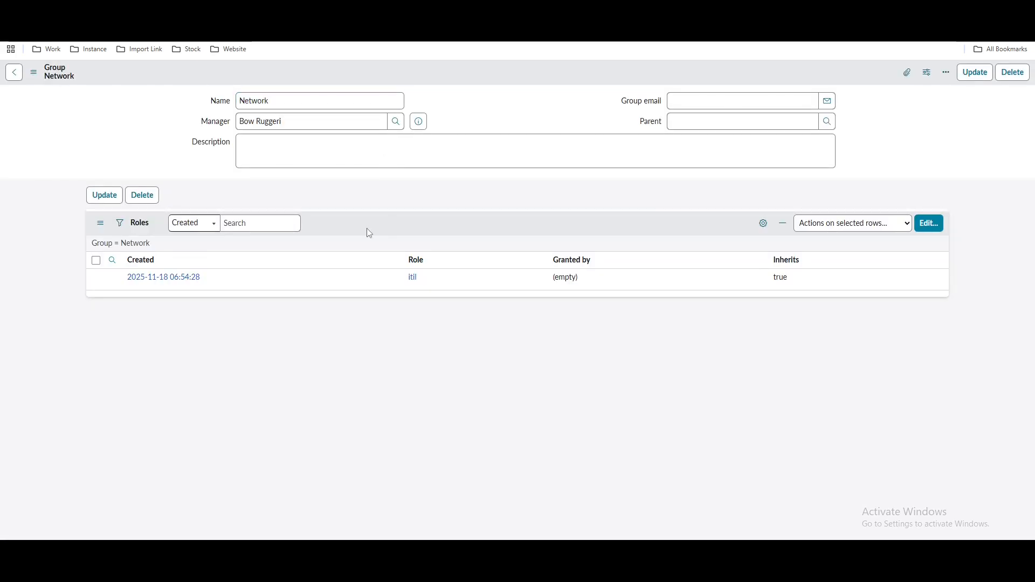
pyautogui.hotkey('ctrl', 'w')
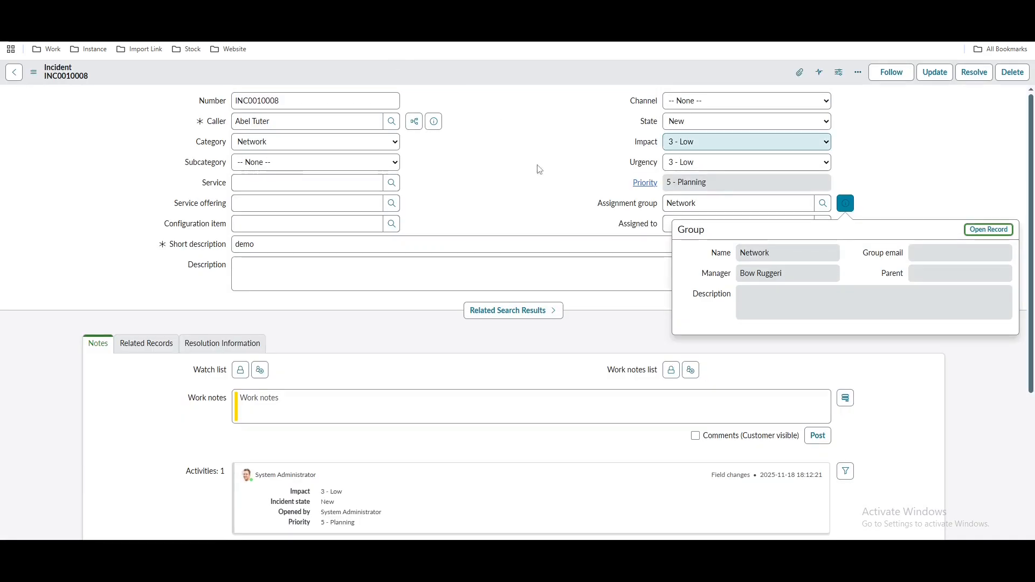
pyautogui.click(561, 179)
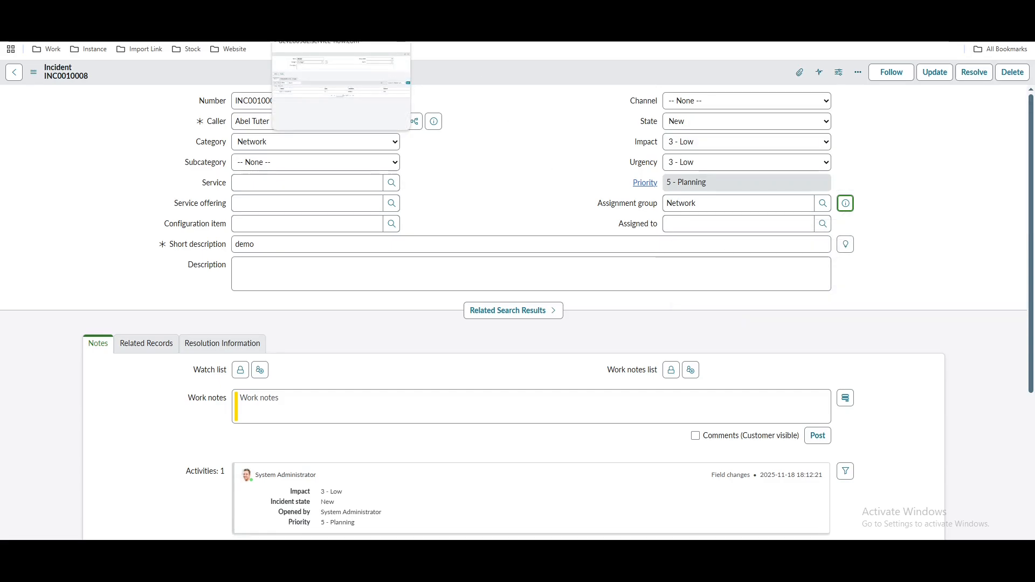
pyautogui.click(324, 11)
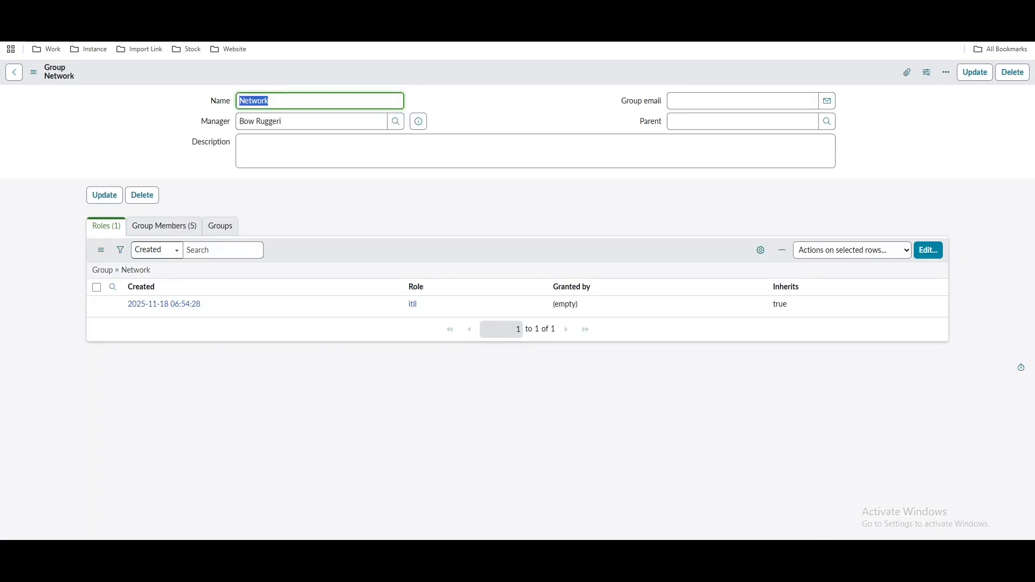
pyautogui.click(165, 226)
pyautogui.moveTo(169, 305); pyautogui.dragTo(98, 311)
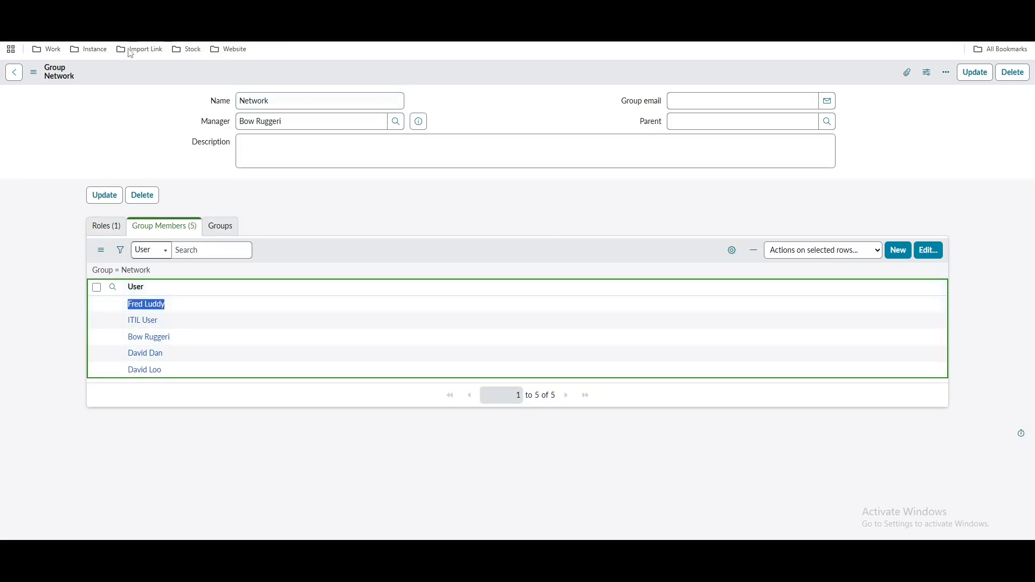
# Impersonate the first-listed member of the Network group from the home page and dismiss the introductory tour.
pyautogui.click(134, 11)
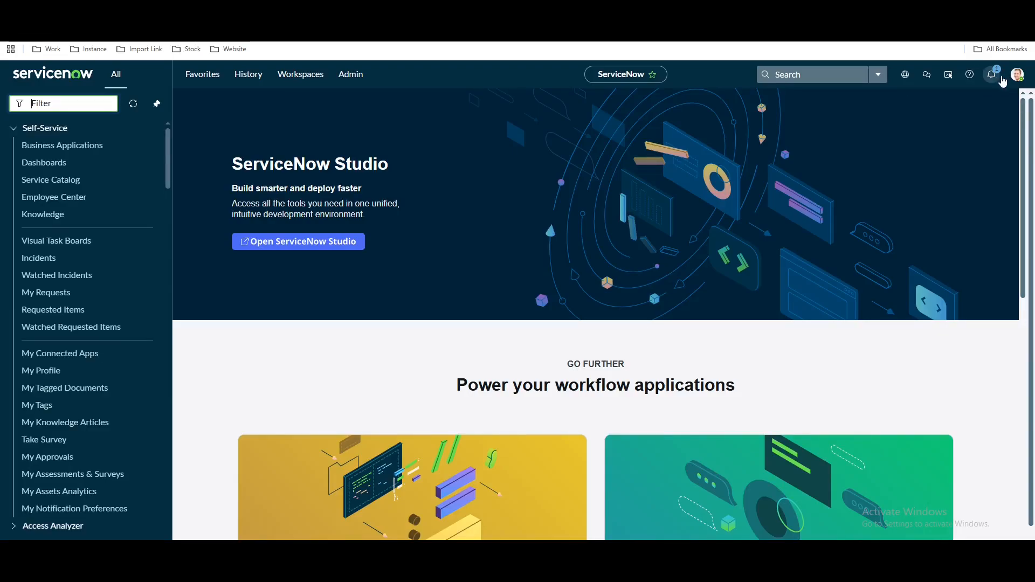
pyautogui.click(1017, 74)
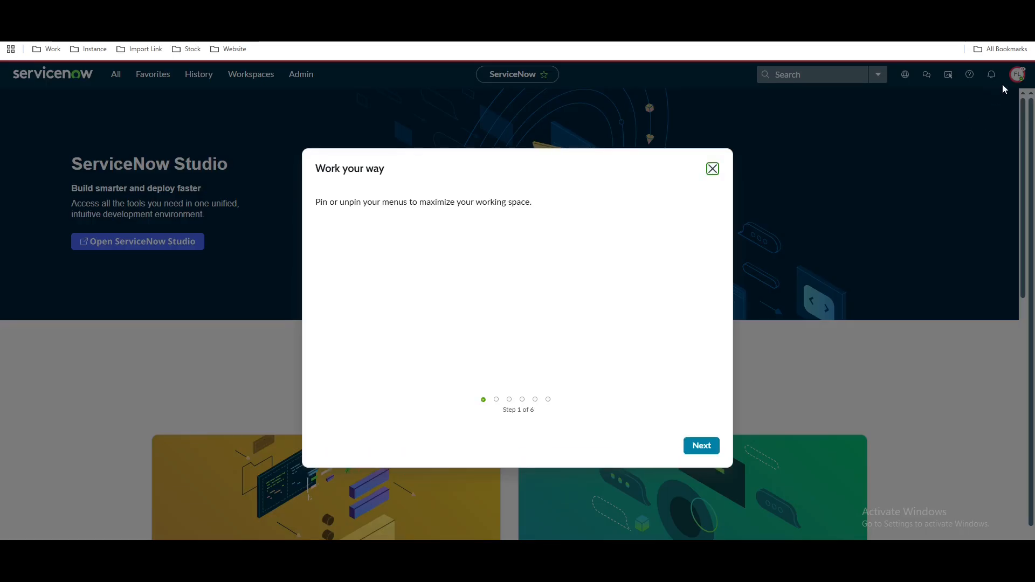
pyautogui.click(711, 168)
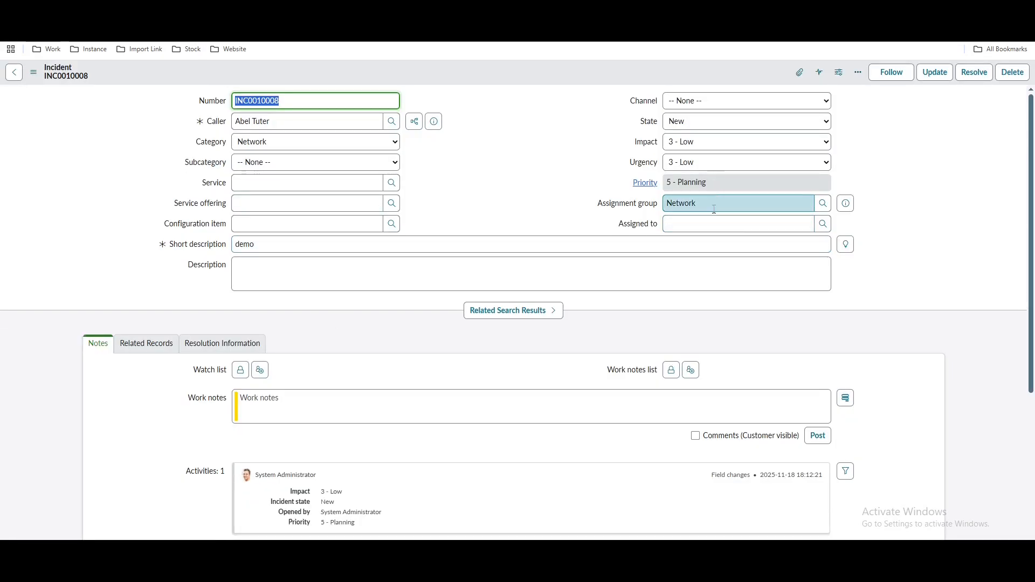
# Assign the incident to the impersonated Network group member using the user lookup, and save the record.
pyautogui.click(750, 223)
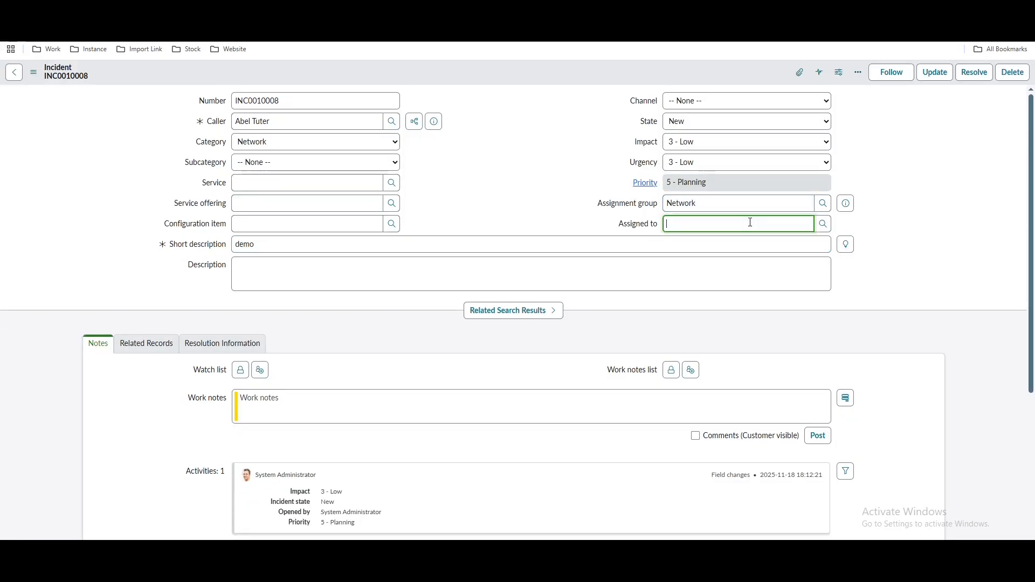
pyautogui.click(823, 224)
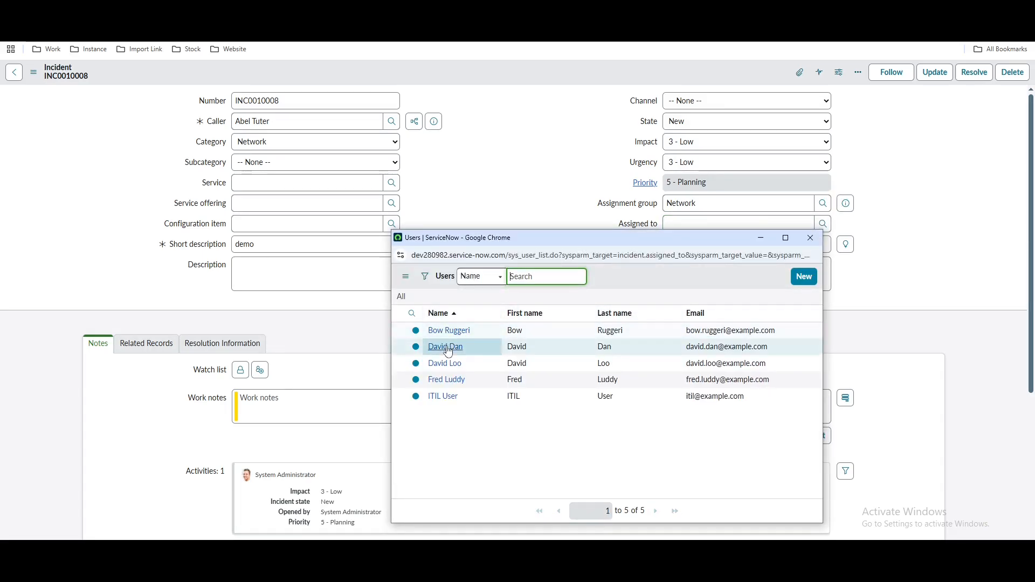
pyautogui.click(446, 380)
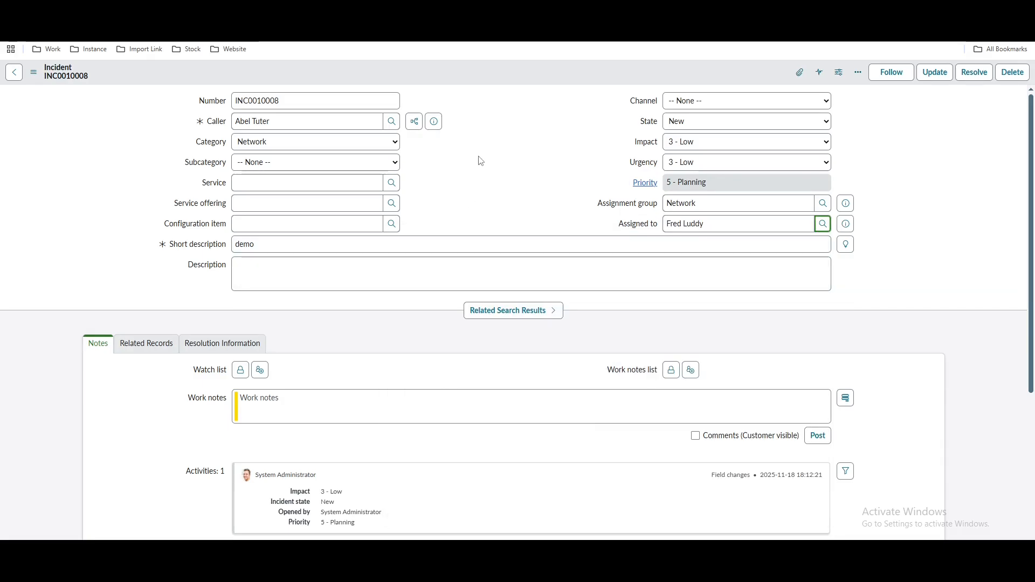
pyautogui.rightClick(523, 76)
pyautogui.click(532, 84)
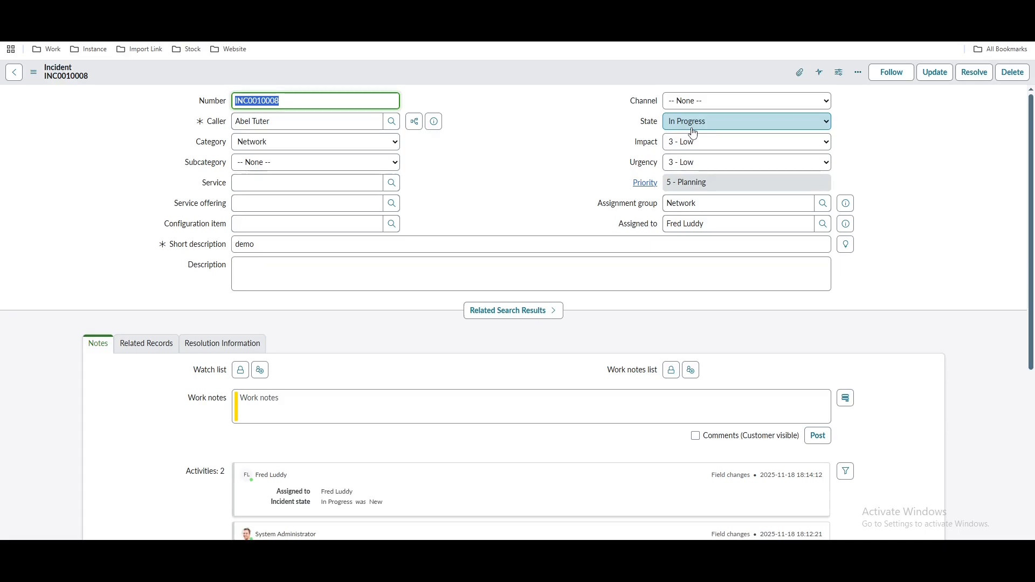
# Set the state to On Hold with the reason Awaiting Caller, and go to the customer-visible comments field.
pyautogui.click(694, 133)
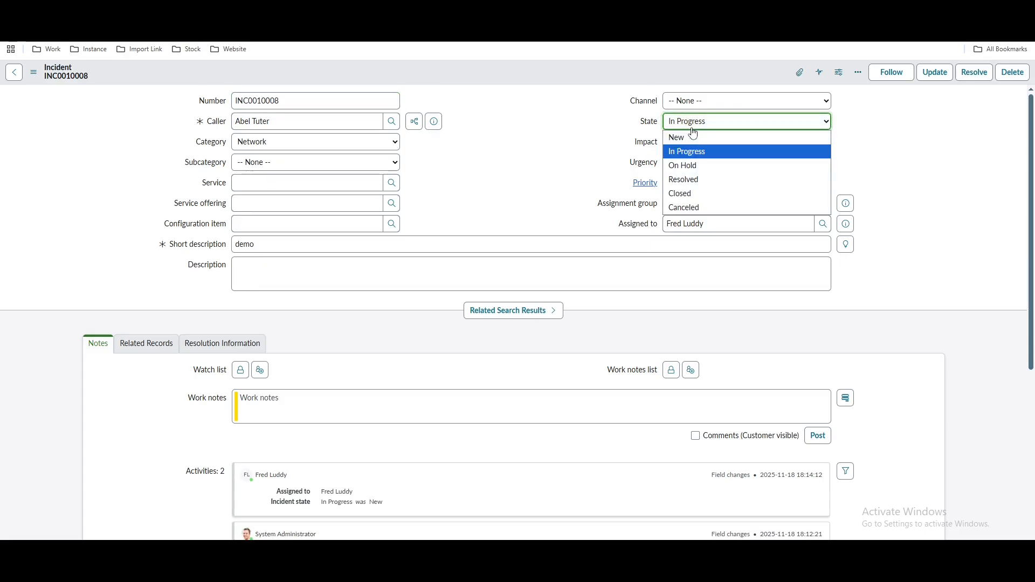
pyautogui.click(683, 167)
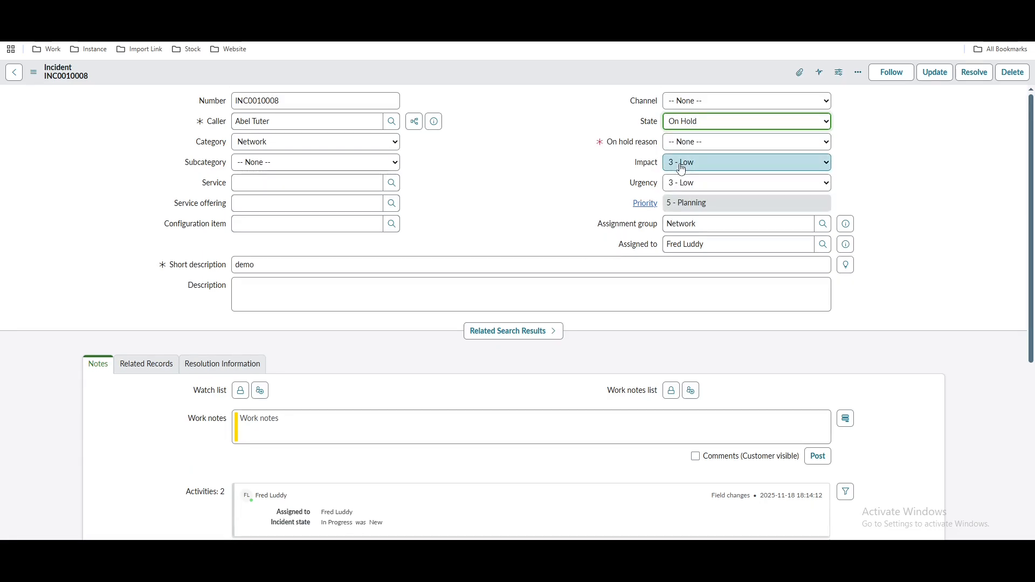
pyautogui.click(700, 143)
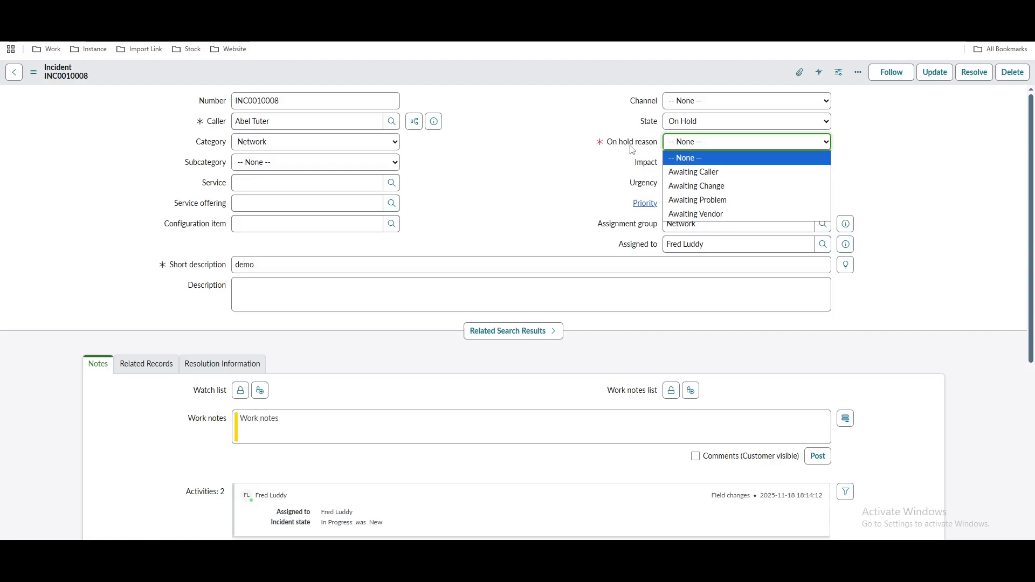
pyautogui.press('Down')
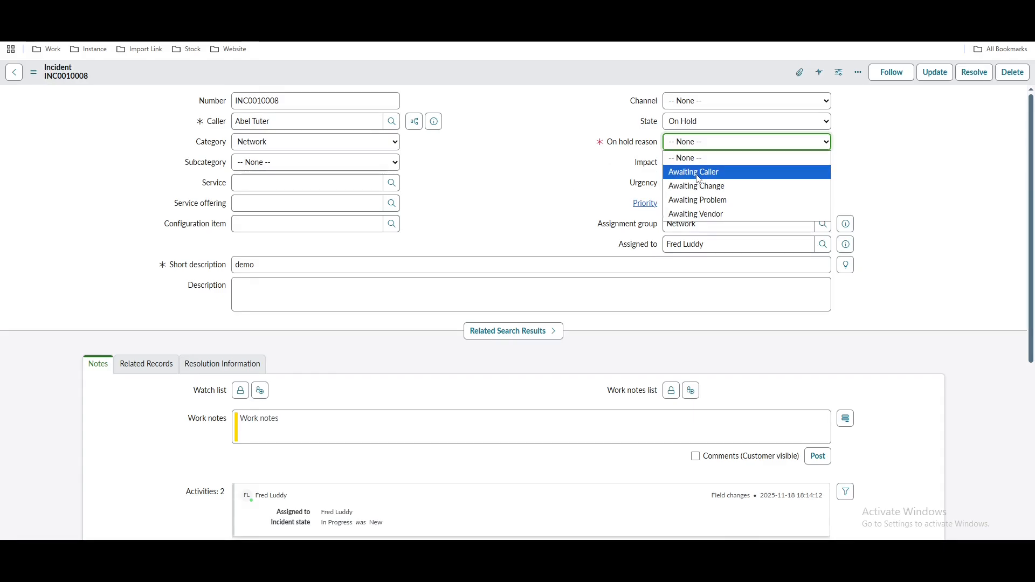
pyautogui.press('Return')
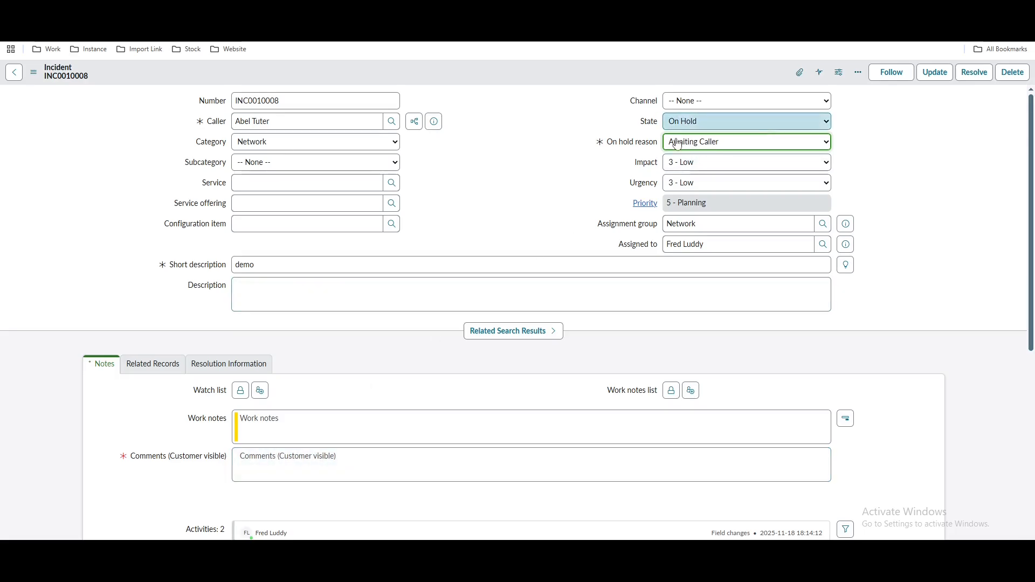
pyautogui.click(277, 469)
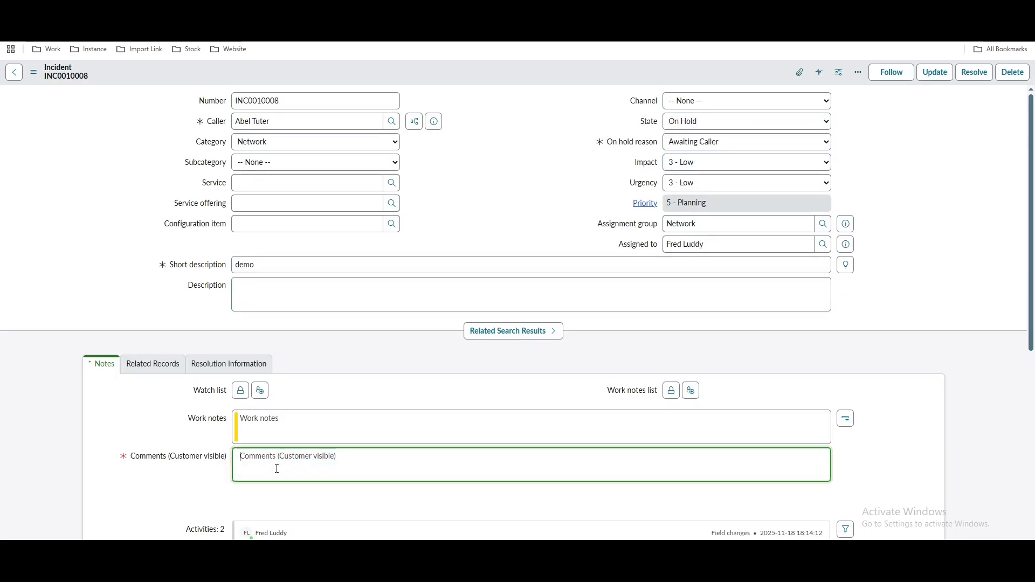
# Change the incident's state to Resolved and display its resolution information fields.
pyautogui.click(690, 122)
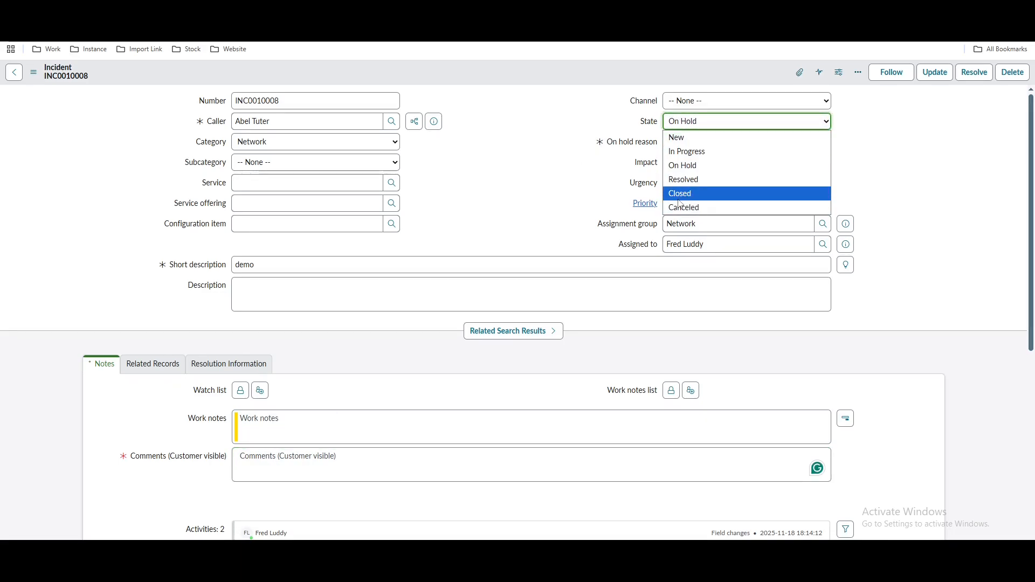
pyautogui.click(686, 182)
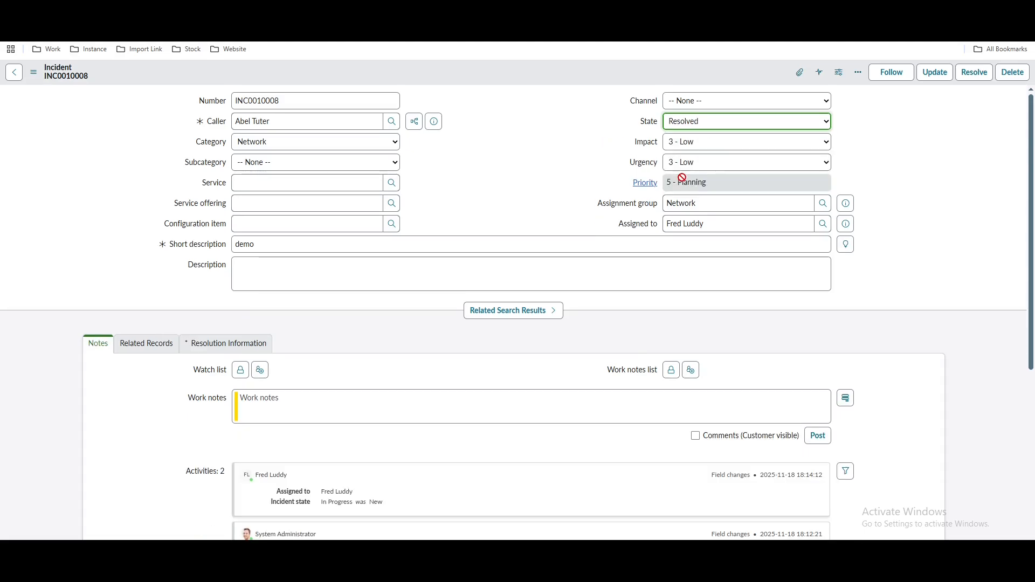
pyautogui.click(234, 346)
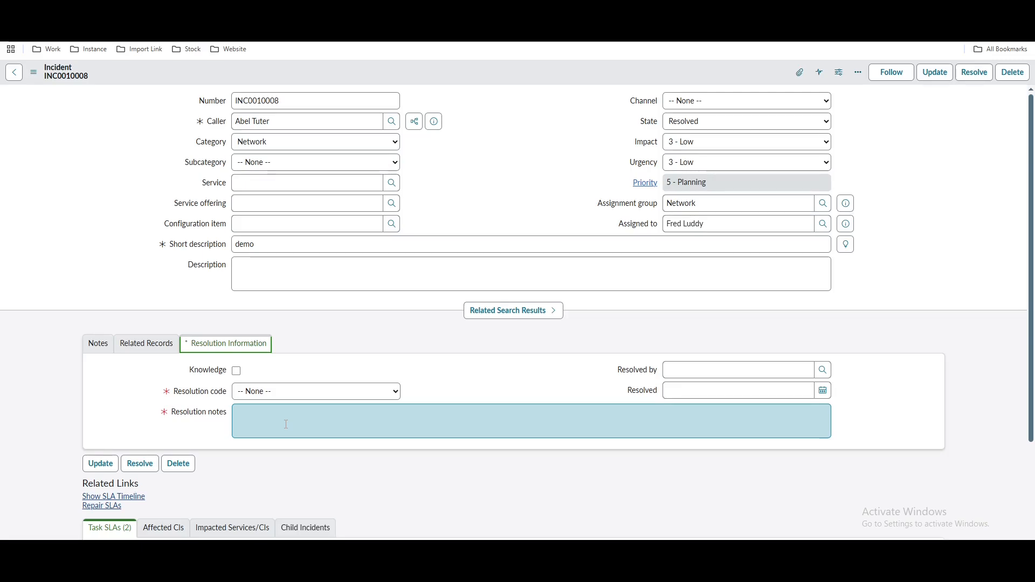
# Reload the incident form to discard its unsaved state change, and try to resolve the record.
pyautogui.click(561, 162)
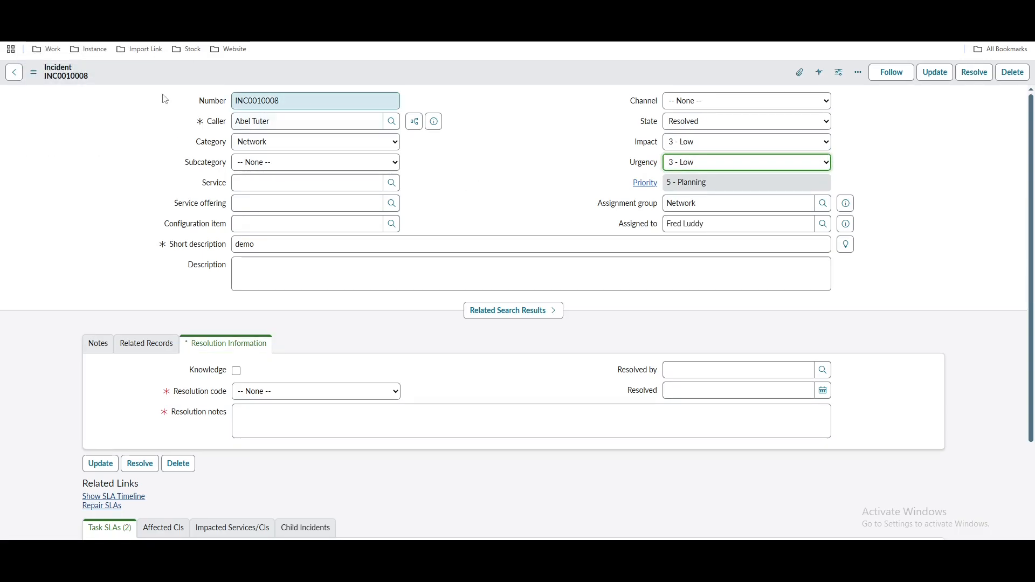
pyautogui.click(49, 31)
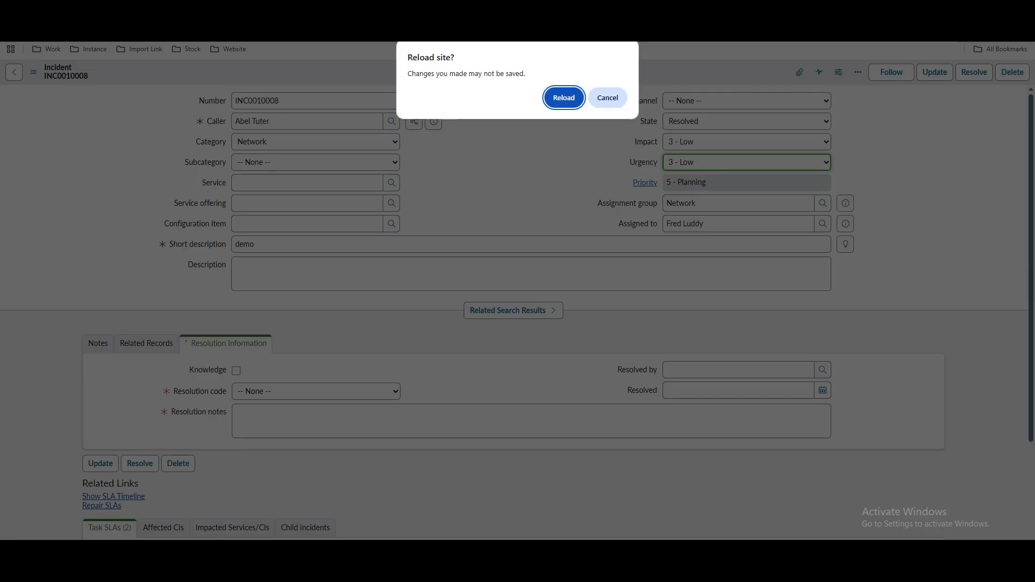
pyautogui.click(564, 97)
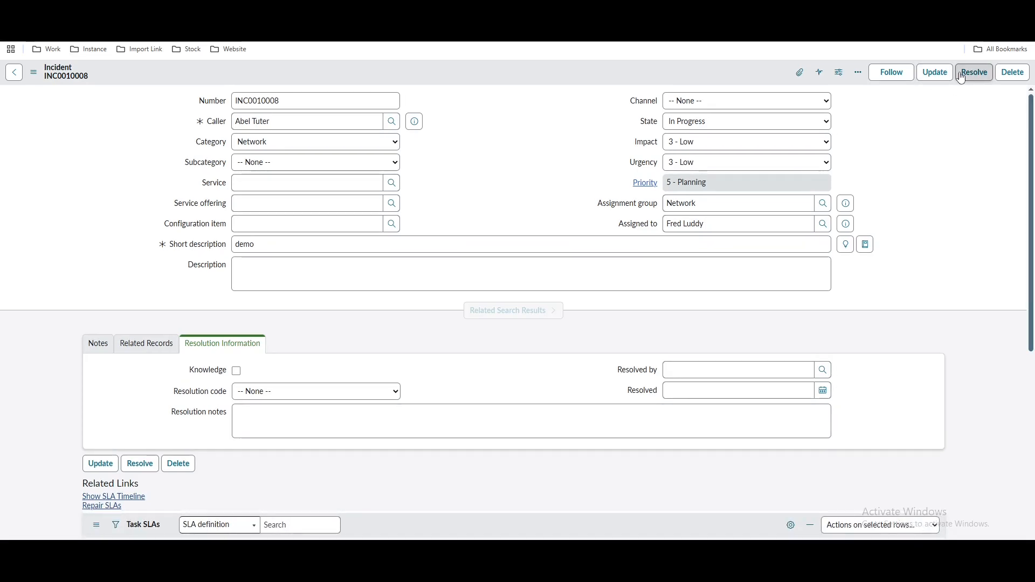
pyautogui.click(962, 75)
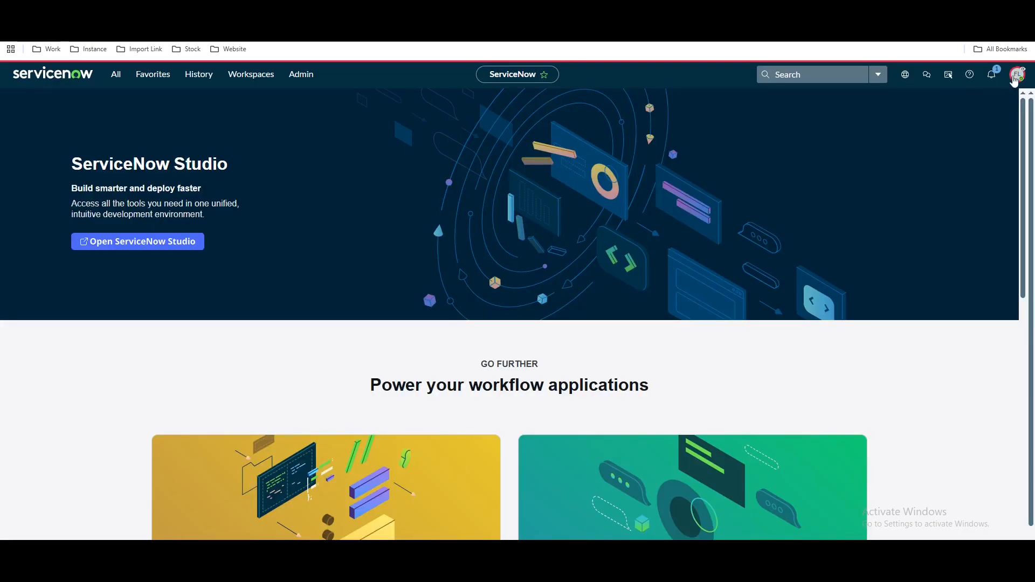
# End the impersonation from the home page and open the Tests list of the Automated Test Framework.
pyautogui.click(1017, 76)
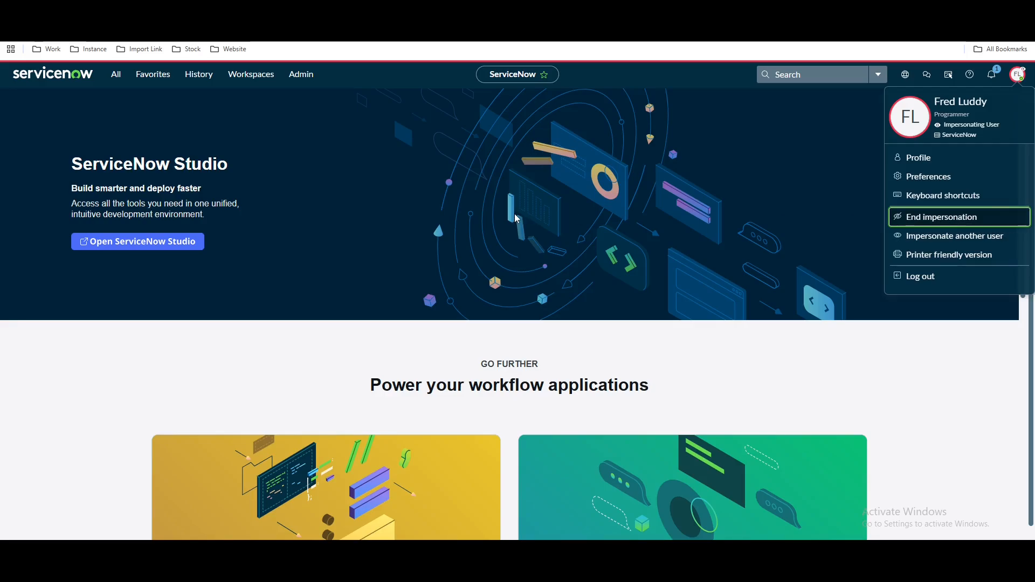
pyautogui.click(116, 75)
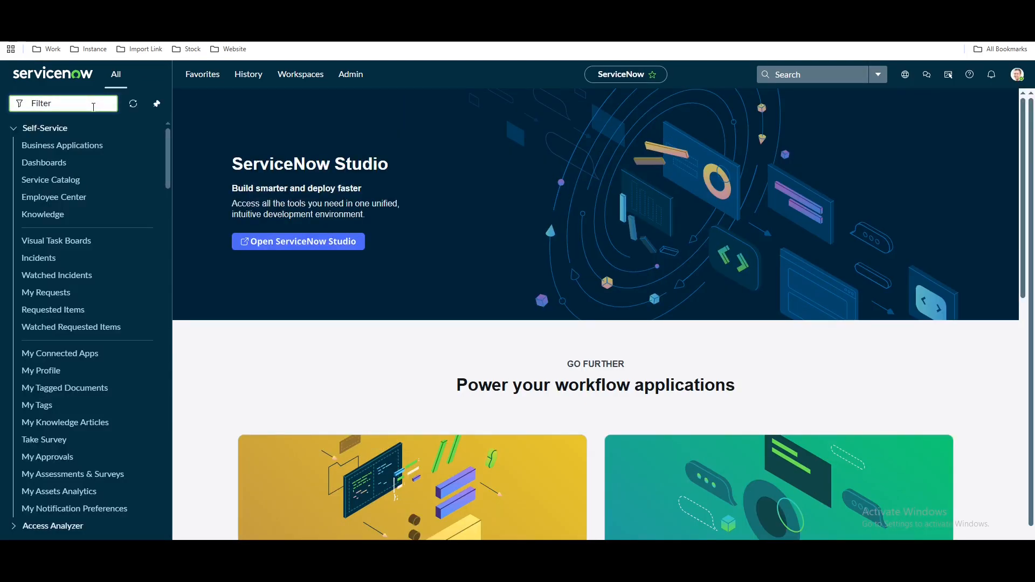
pyautogui.write('au')
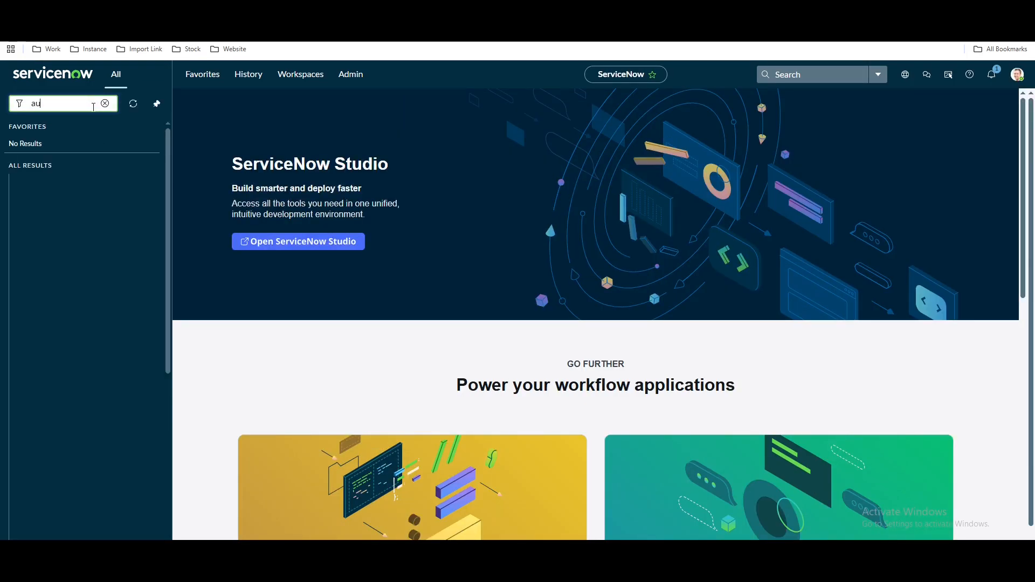
pyautogui.write('tomated te')
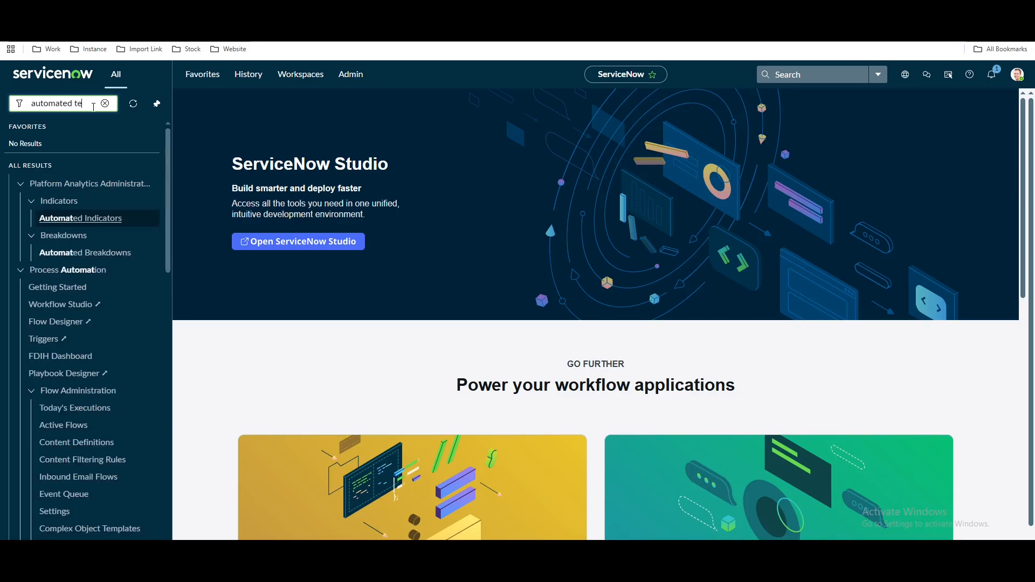
pyautogui.write('s')
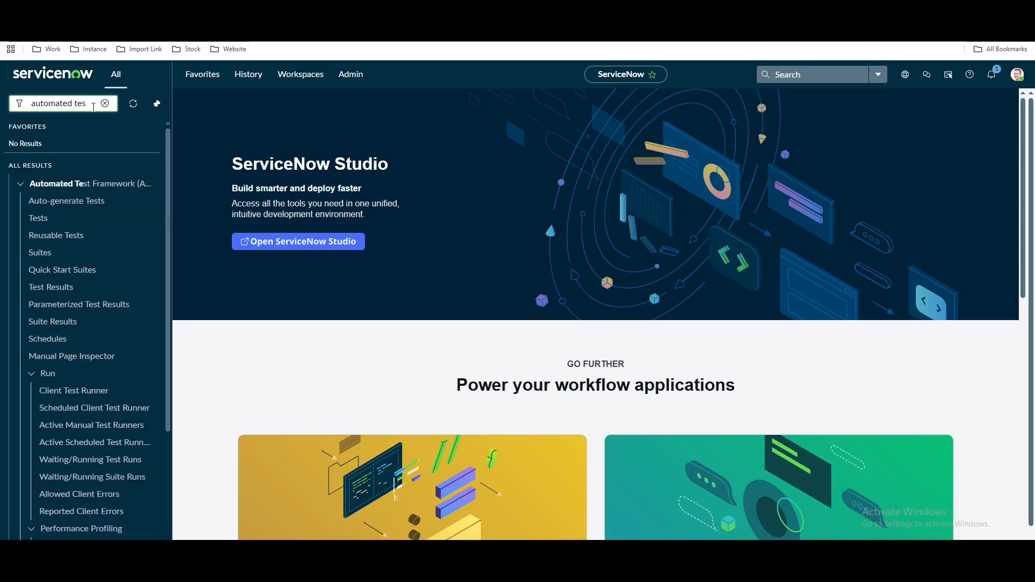
pyautogui.click(68, 218)
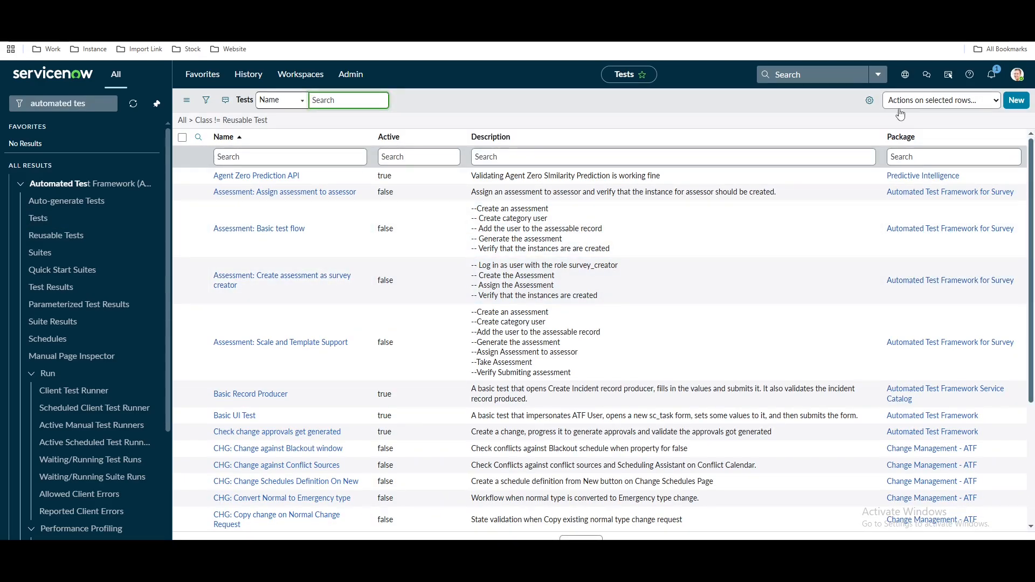
# Add the Created and Created by columns to the Tests list and sort it by creation date, newest first.
pyautogui.click(869, 100)
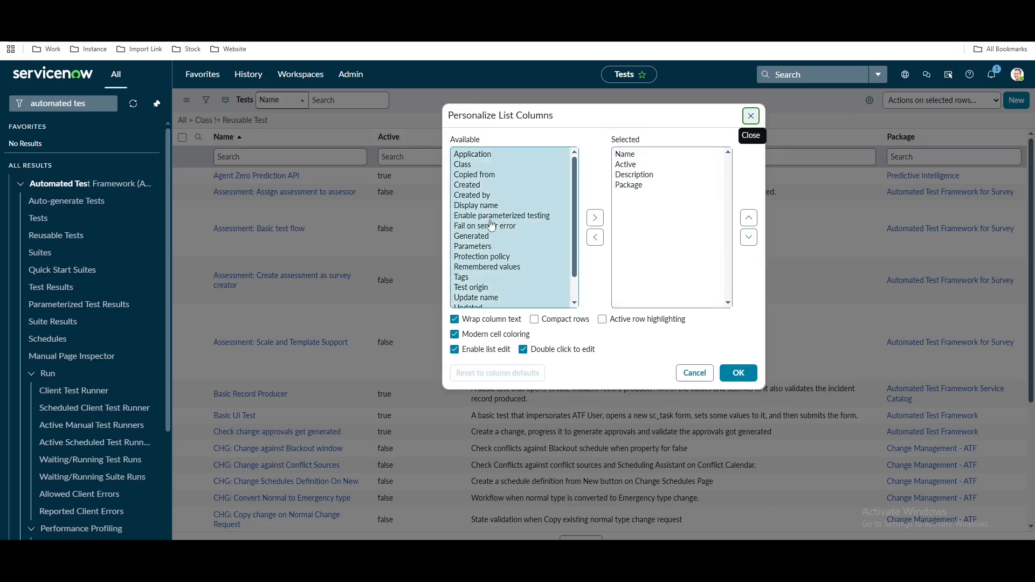
pyautogui.doubleClick(474, 185)
pyautogui.doubleClick(476, 186)
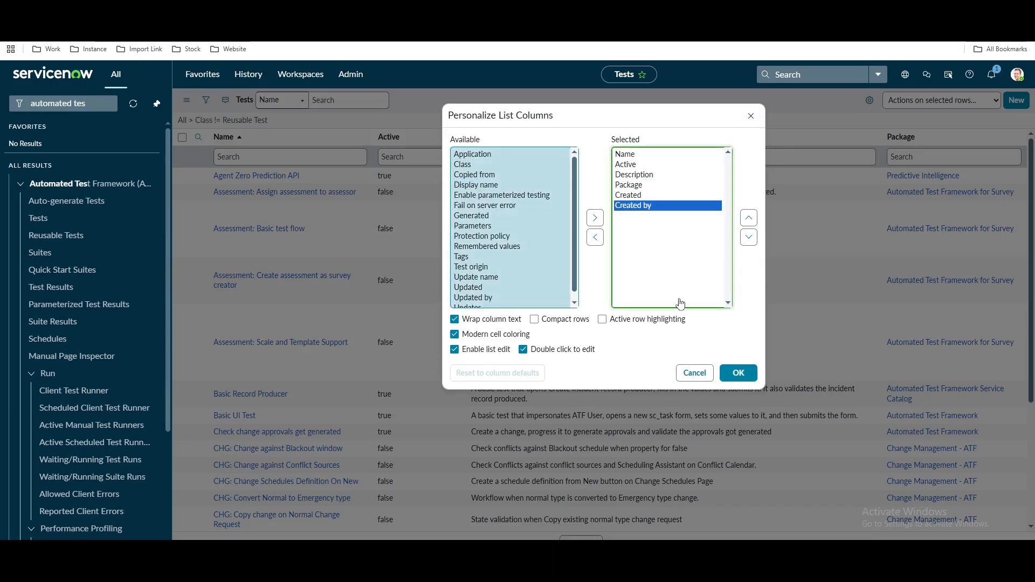
pyautogui.click(738, 373)
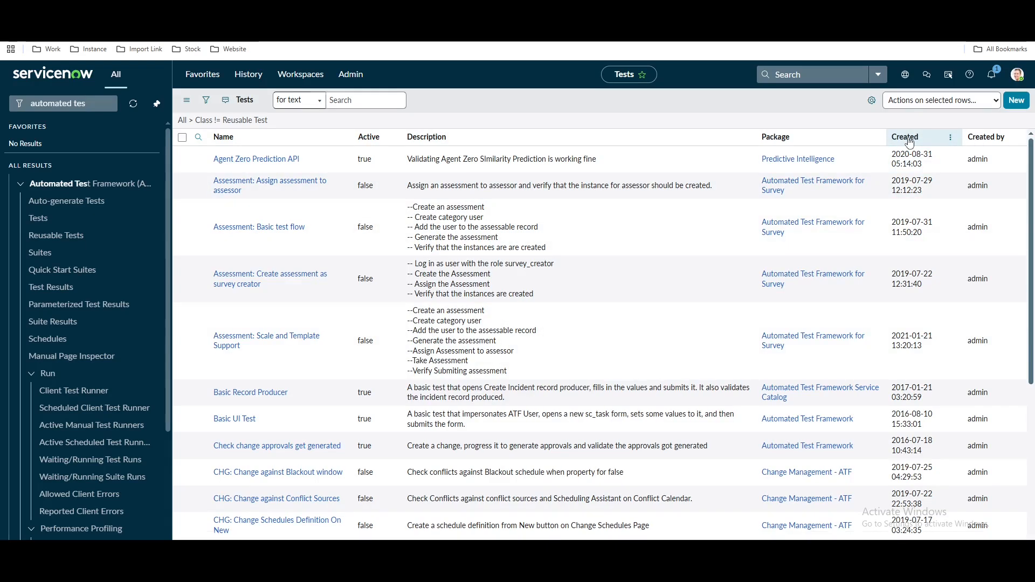
pyautogui.click(910, 141)
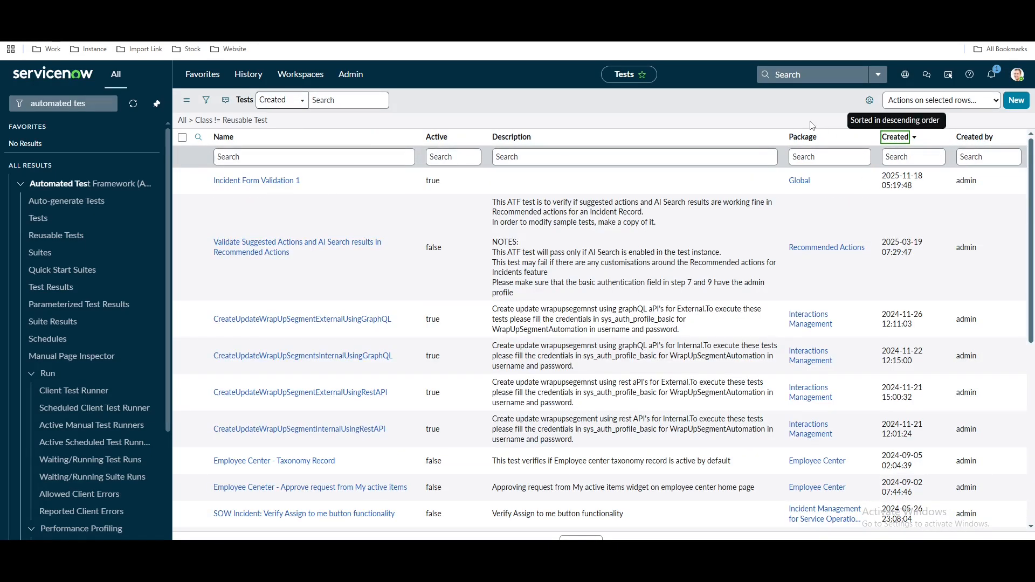
pyautogui.moveTo(313, 184); pyautogui.dragTo(211, 181)
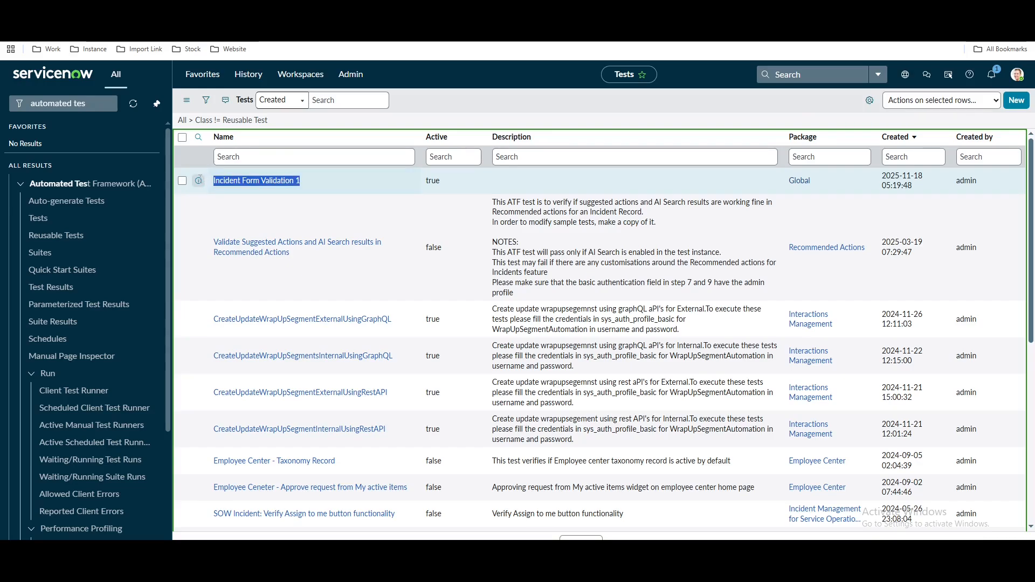
pyautogui.click(1024, 101)
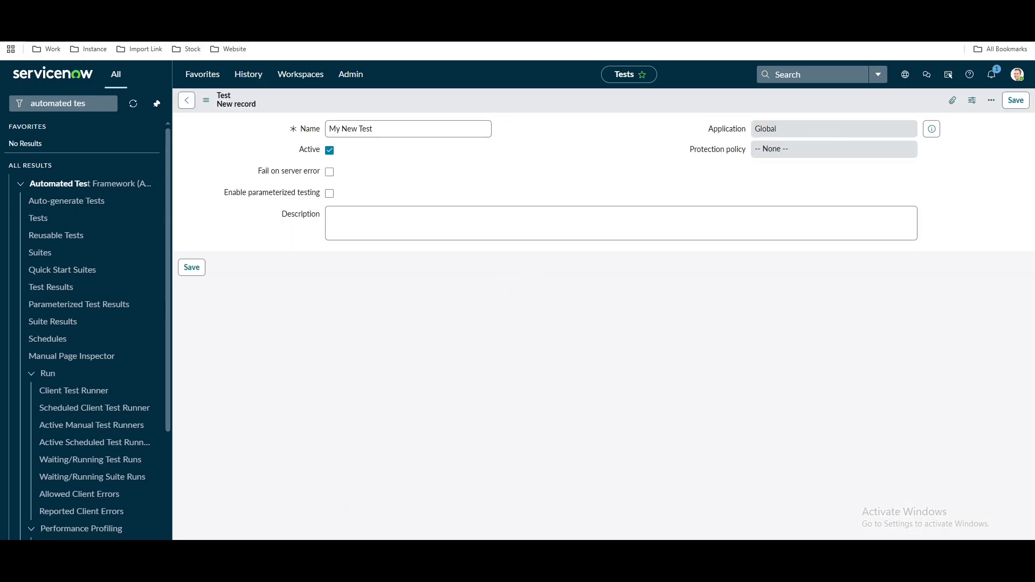
pyautogui.hotkey('alt', 'Tab')
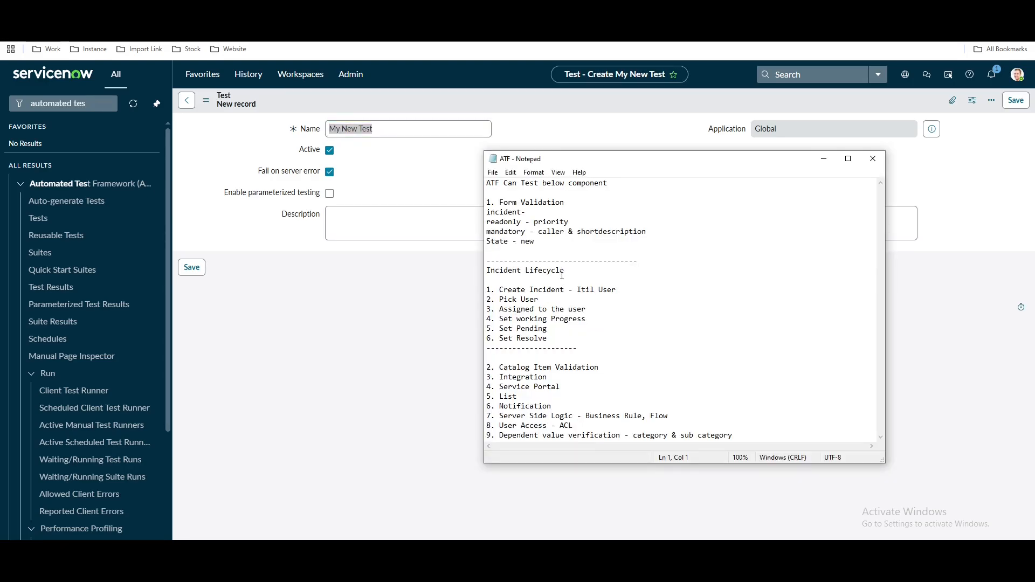
pyautogui.moveTo(568, 270); pyautogui.dragTo(517, 269)
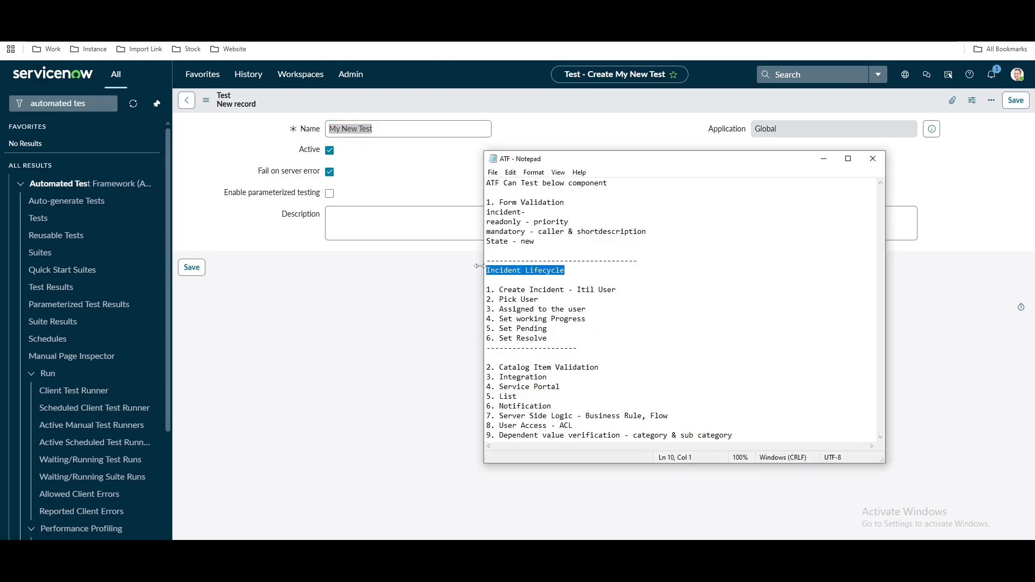
pyautogui.click(10, 31)
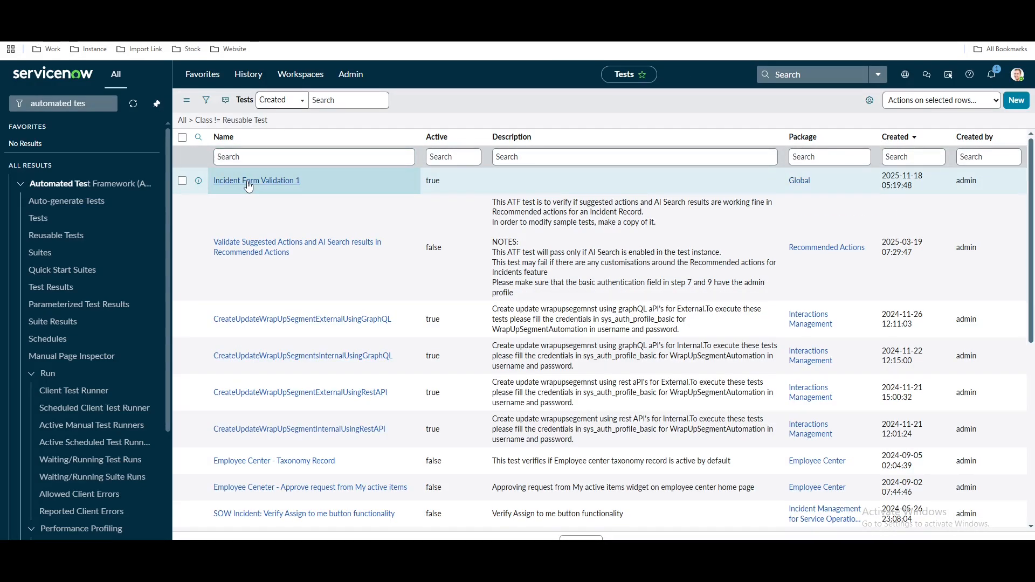
# Review the test steps of the Incident Form Validation 1 test and make a copy of that test.
pyautogui.click(248, 181)
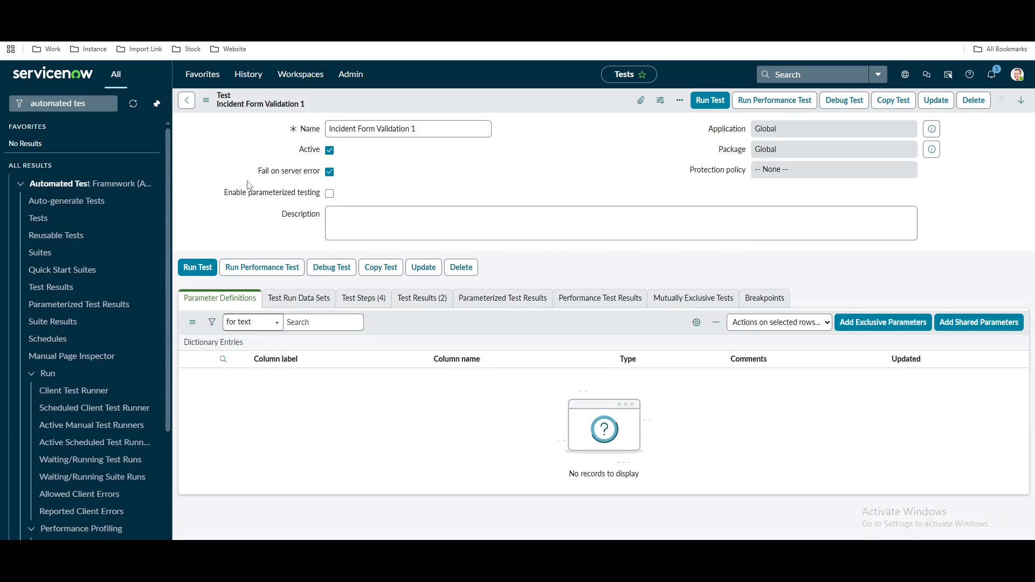
pyautogui.click(369, 300)
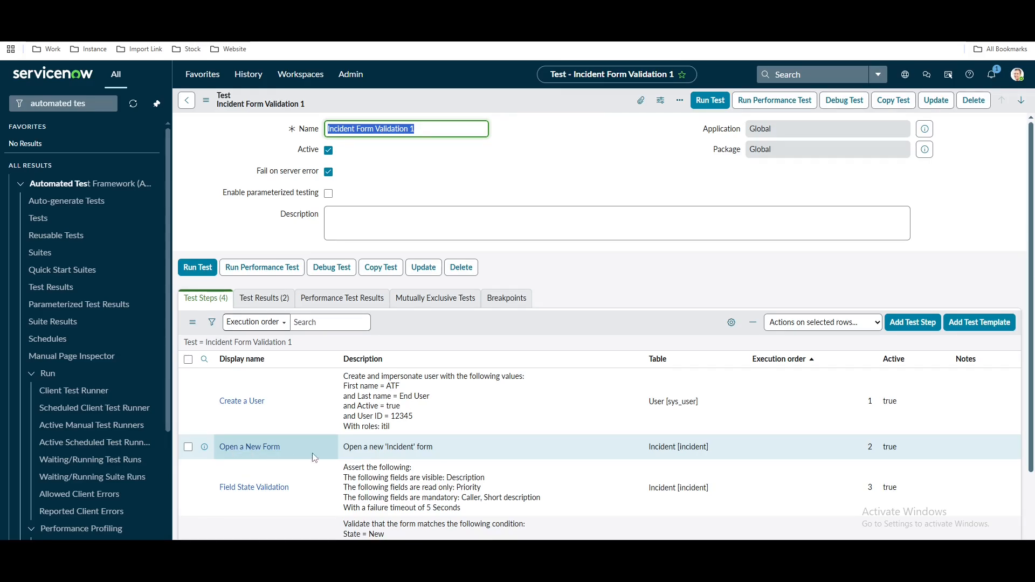
pyautogui.scroll(-2, 318, 456)
pyautogui.scroll(2, 332, 448)
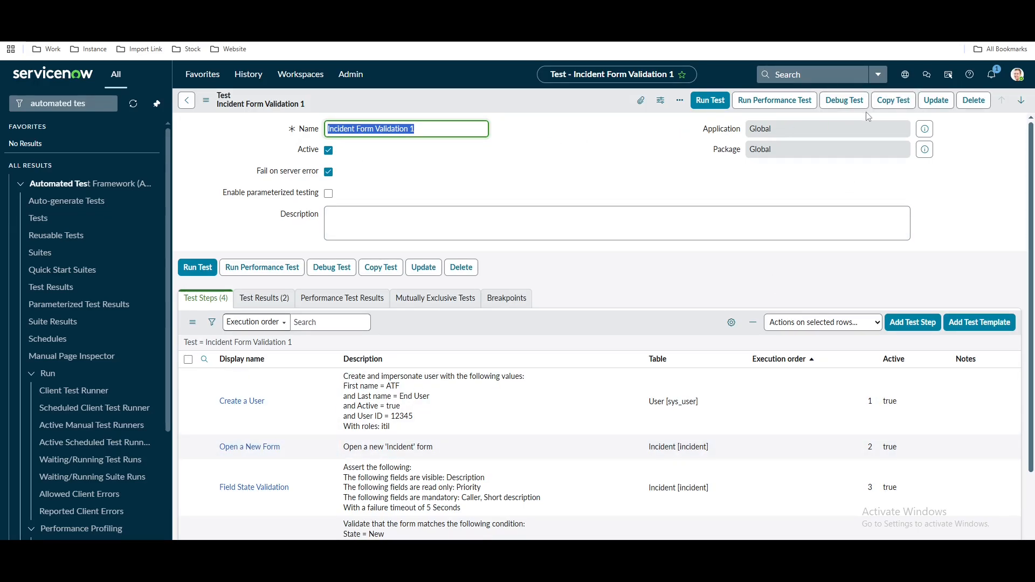
pyautogui.click(893, 100)
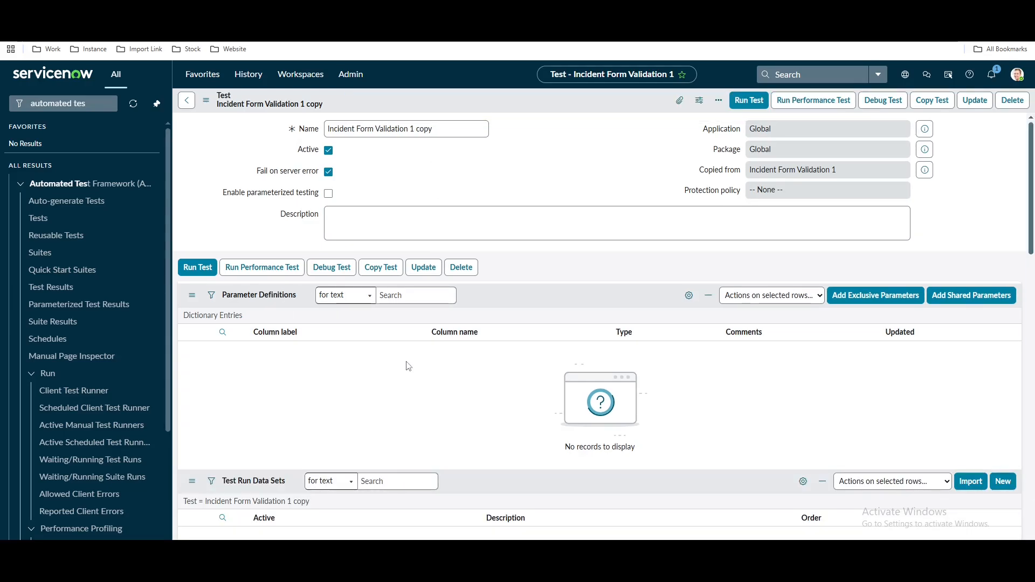
# Rename the copied test to Incident Lifecycle and save the record.
pyautogui.moveTo(437, 129); pyautogui.dragTo(333, 125)
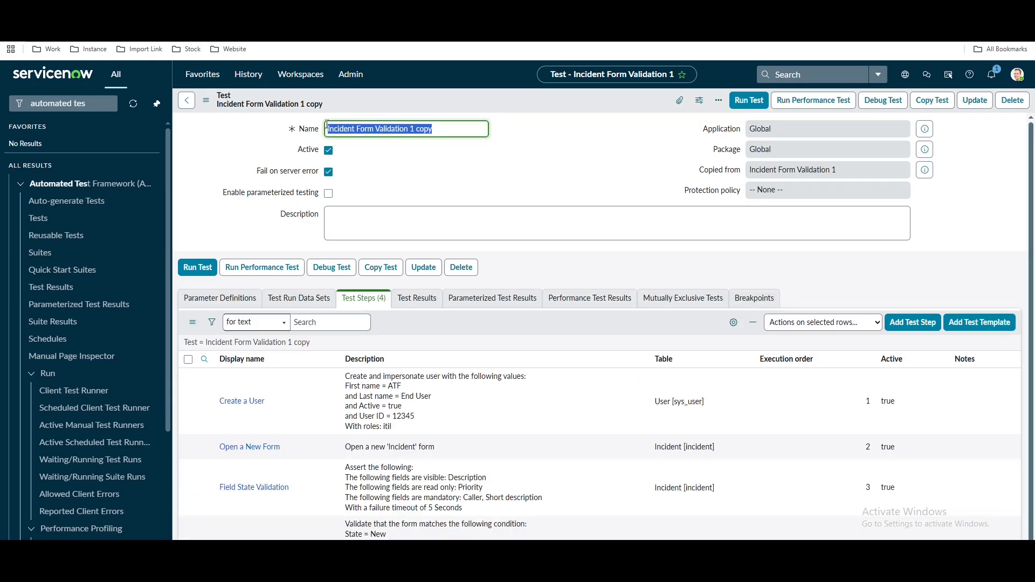
pyautogui.write('Incident Lifecycle')
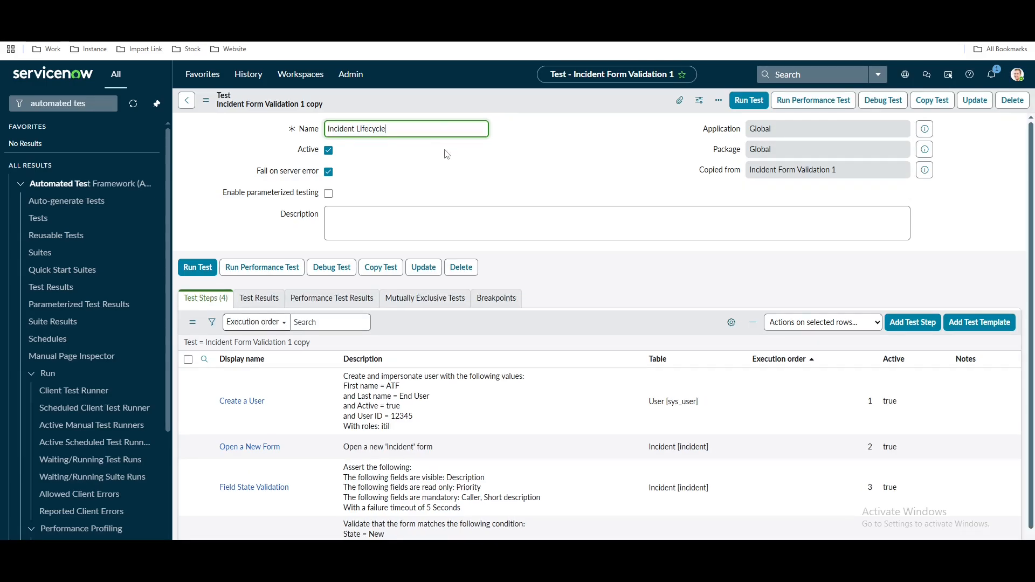
pyautogui.click(477, 161)
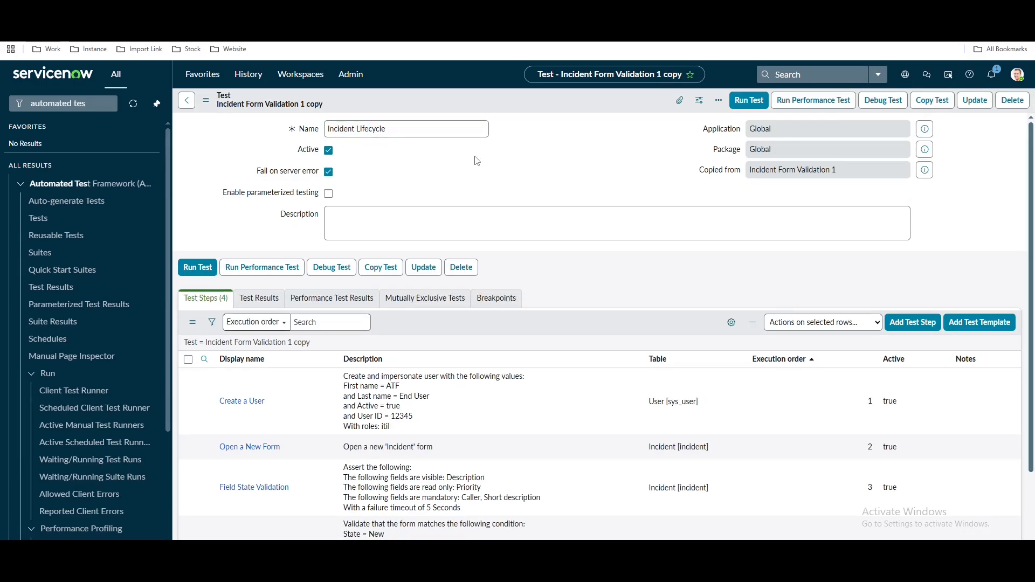
pyautogui.rightClick(505, 106)
pyautogui.click(513, 111)
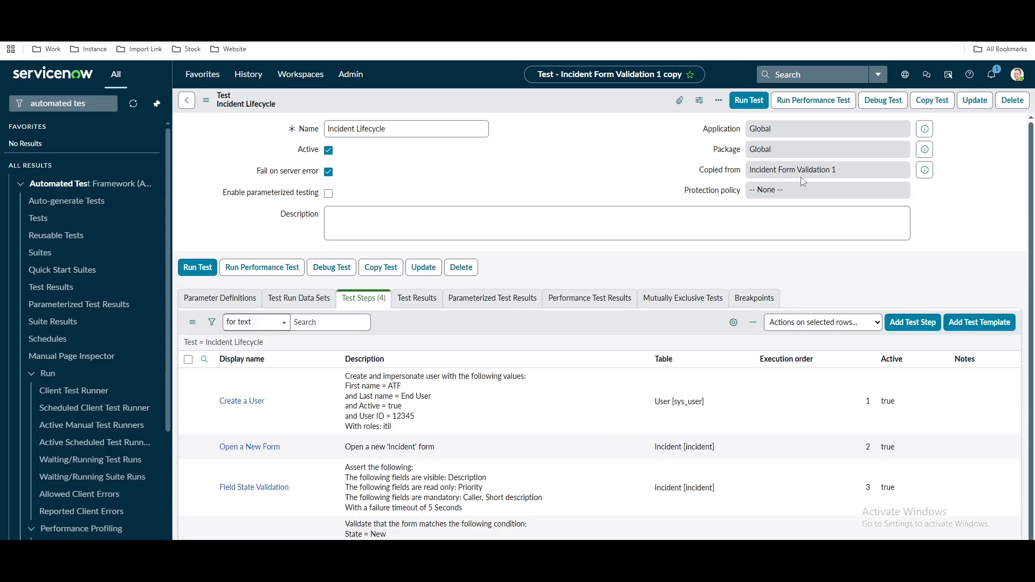
# Delete the Field State Validation and Field Values Validation steps from the Incident Lifecycle test.
pyautogui.scroll(-2, 477, 229)
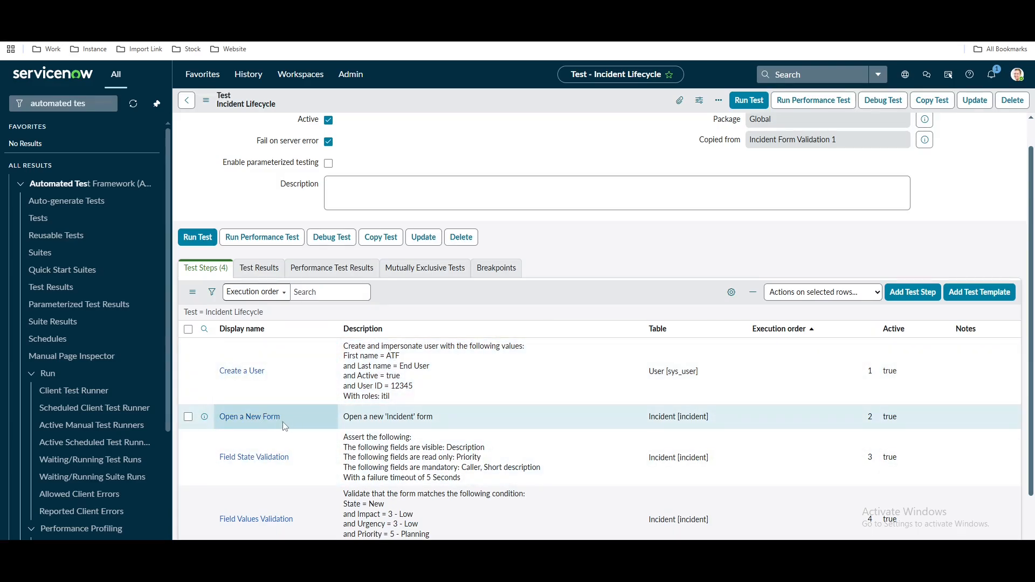
pyautogui.scroll(-2, 285, 422)
pyautogui.click(188, 396)
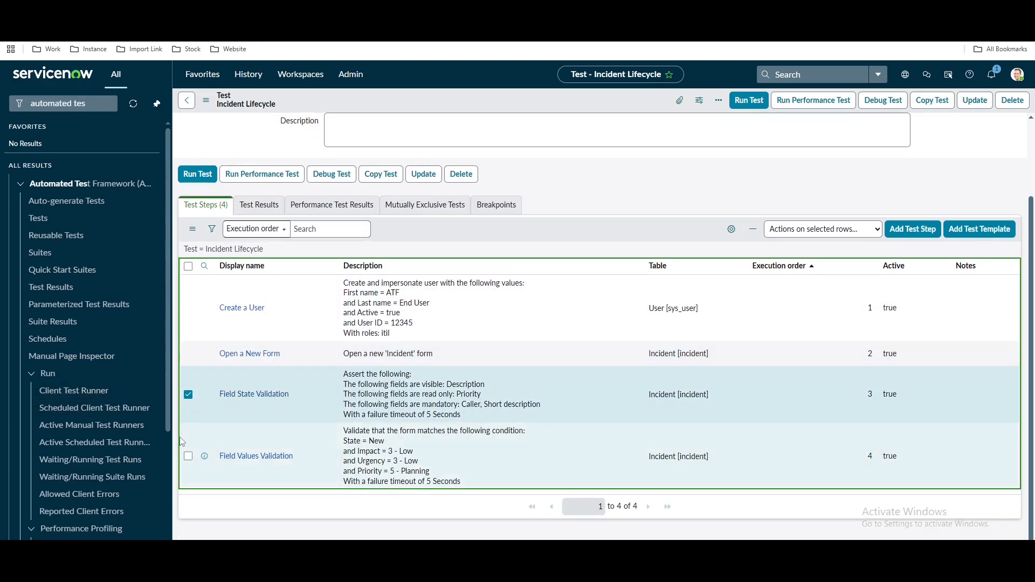
pyautogui.click(189, 457)
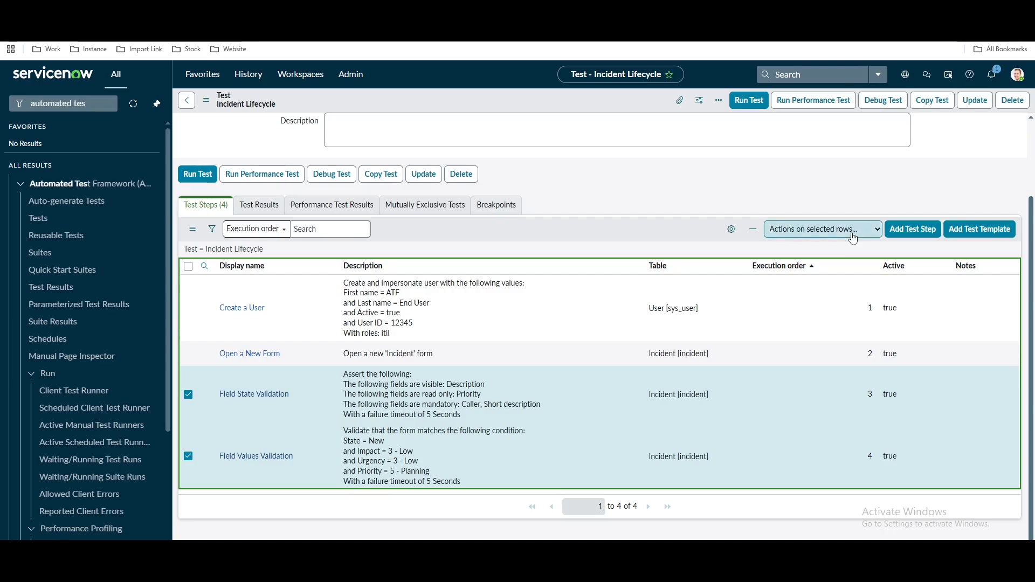
pyautogui.click(854, 231)
pyautogui.click(787, 259)
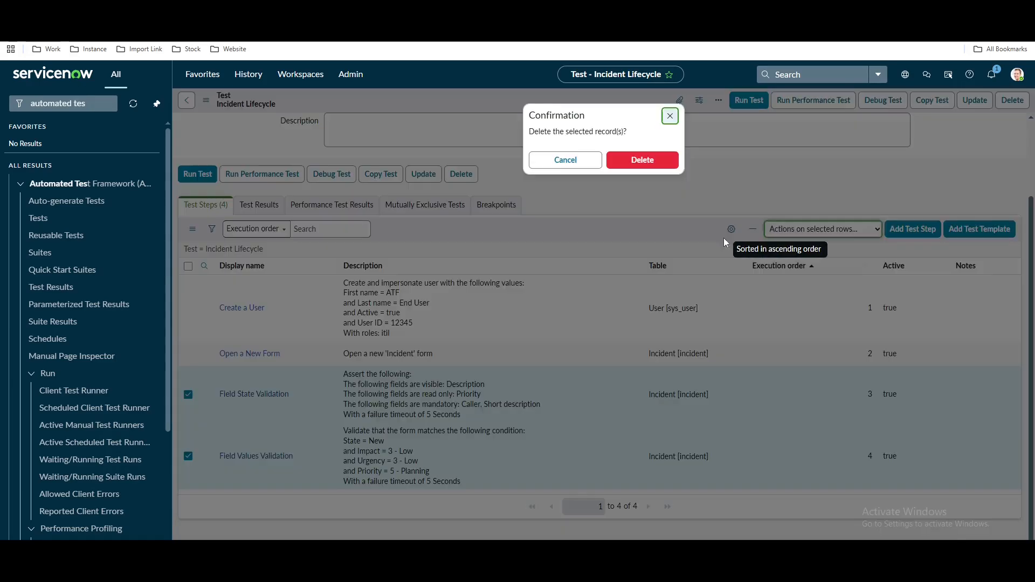
pyautogui.click(649, 162)
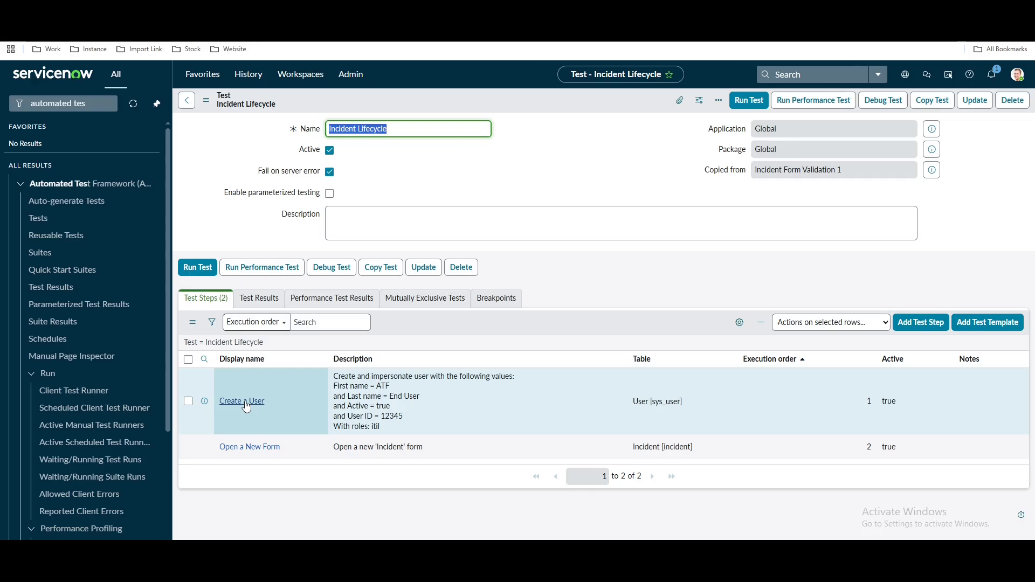
# Set the last name in the Create a User test step to Requester User and save the step.
pyautogui.click(246, 401)
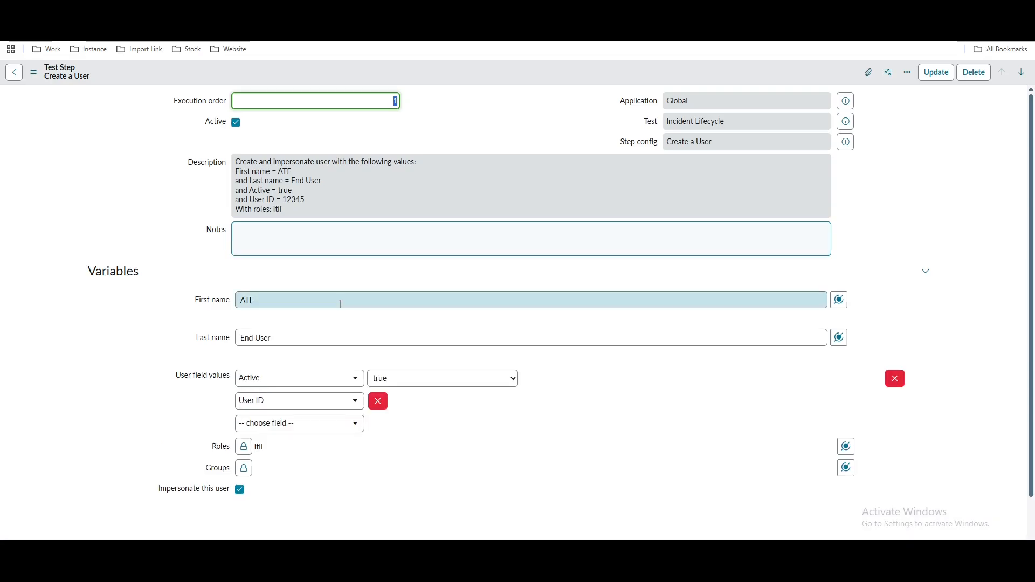
pyautogui.click(283, 339)
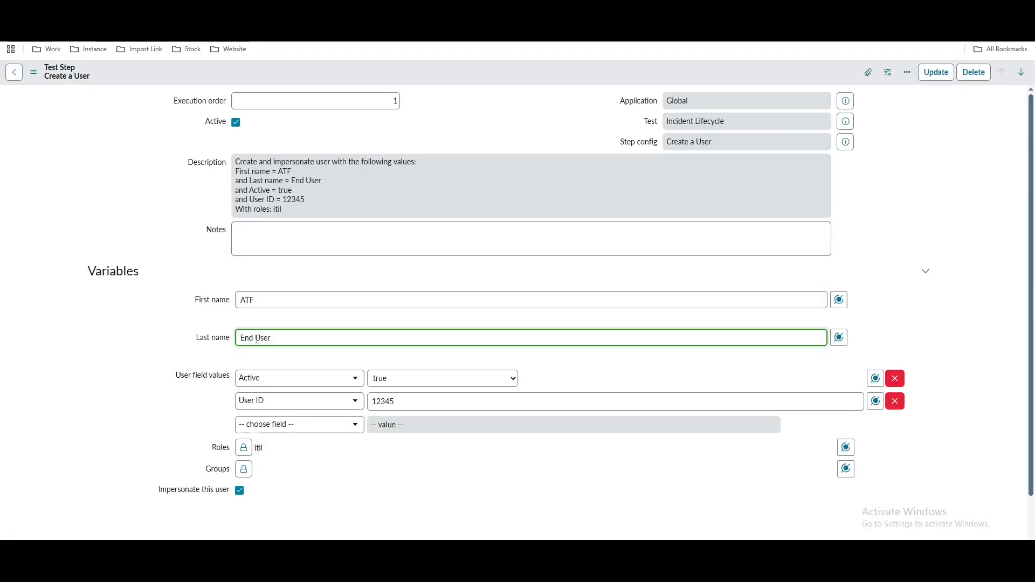
pyautogui.hotkey('ctrl', 'a')
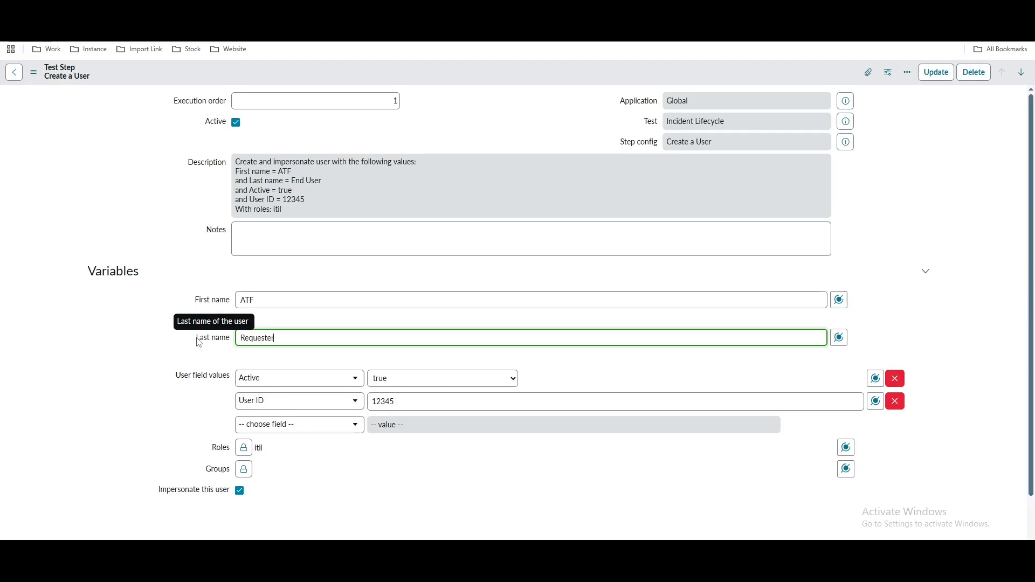
pyautogui.rightClick(435, 81)
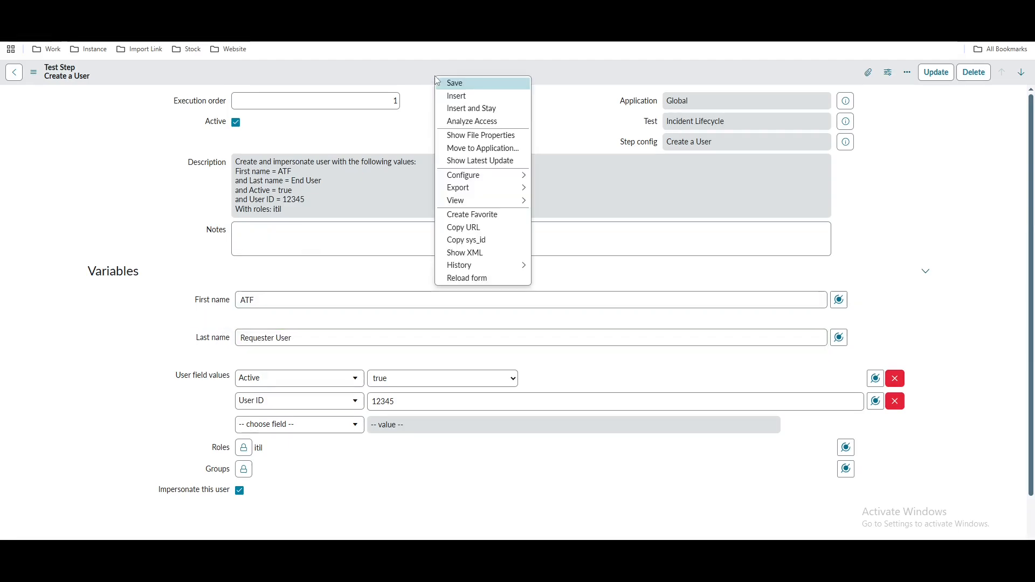
pyautogui.click(443, 84)
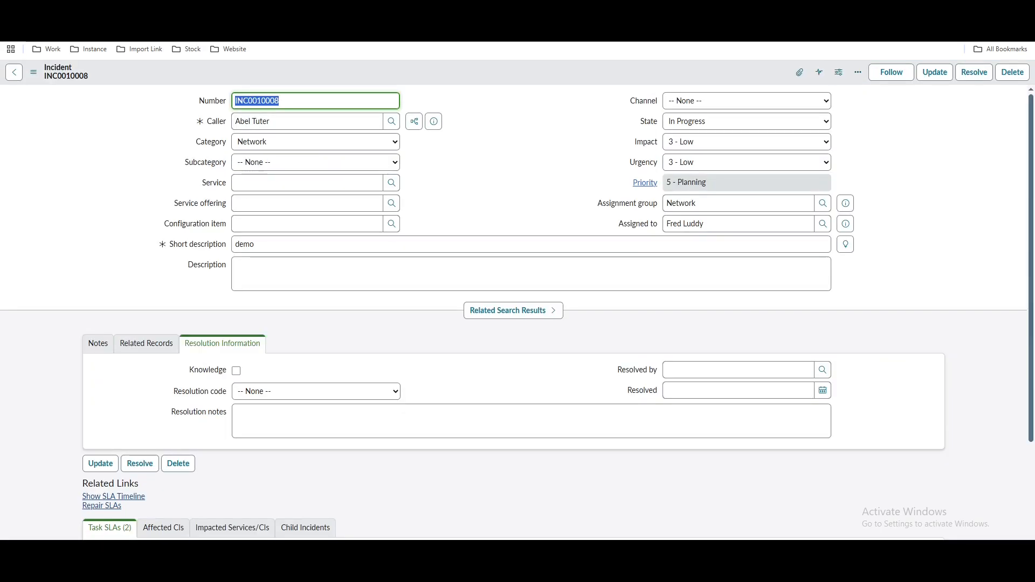
# Open a blank new incident form from the copied incident.do URL with sys_id=-1.
pyautogui.hotkey('ctrl', 'l')
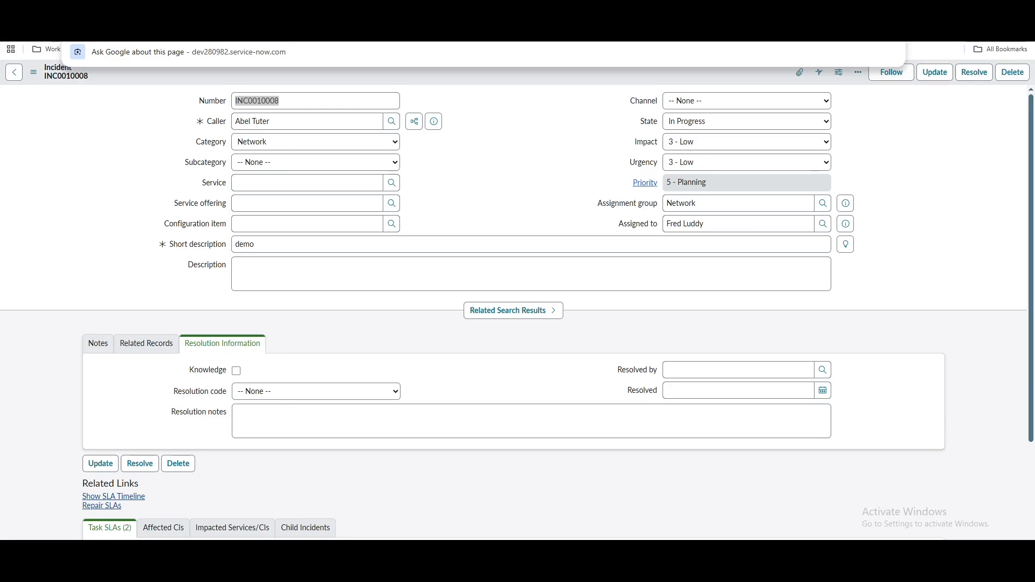
pyautogui.hotkey('ctrl', 'v')
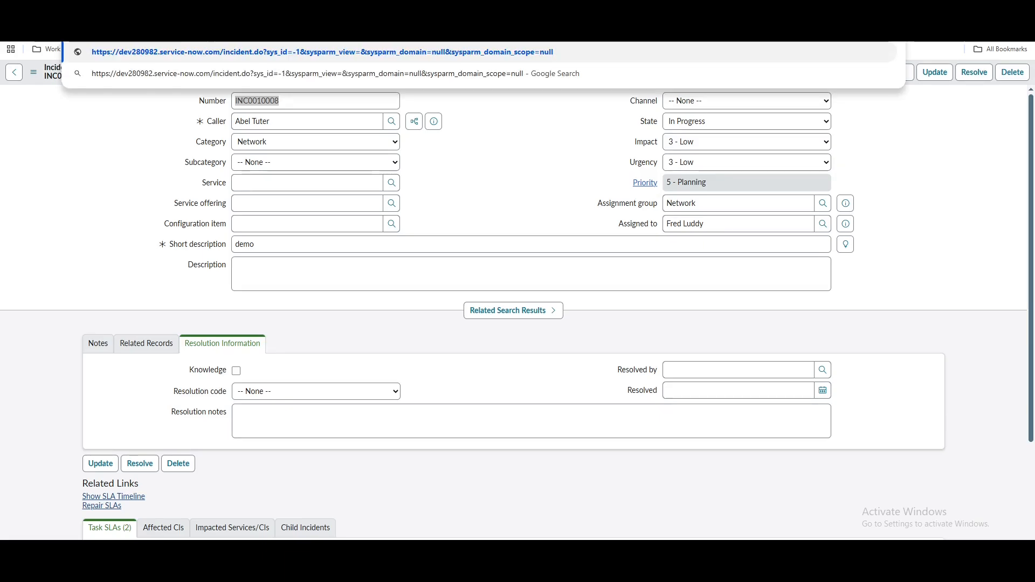
pyautogui.press('Return')
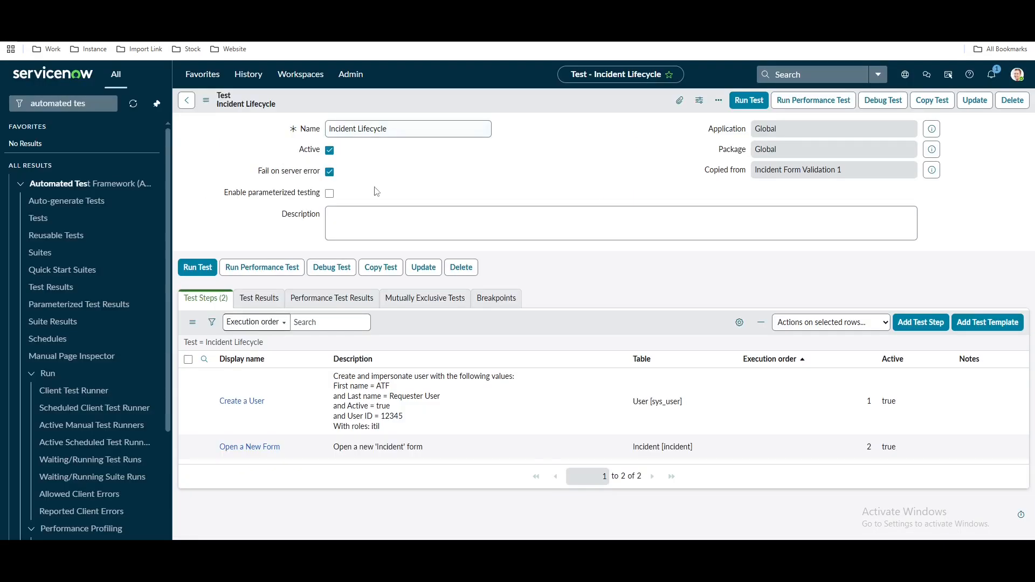
# Start a Set Field Values test step after Open a New Form, and choose Network as the category on the blank incident form.
pyautogui.click(925, 326)
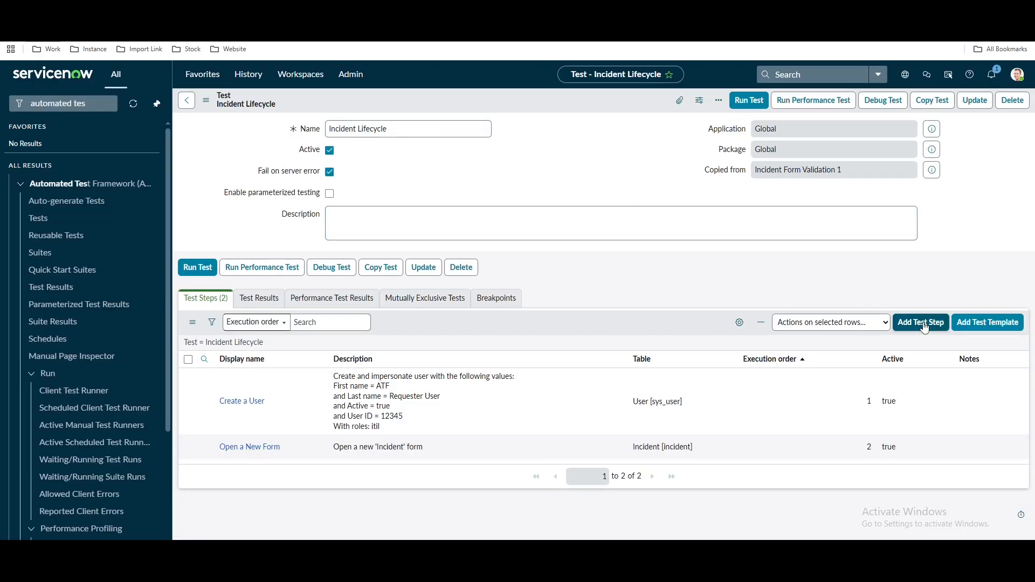
pyautogui.click(922, 323)
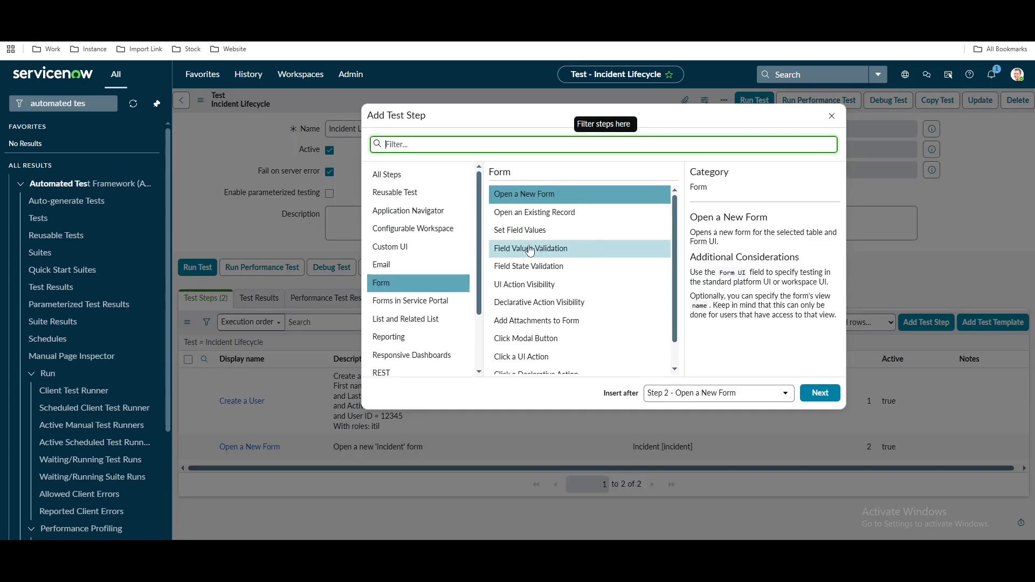
pyautogui.click(528, 232)
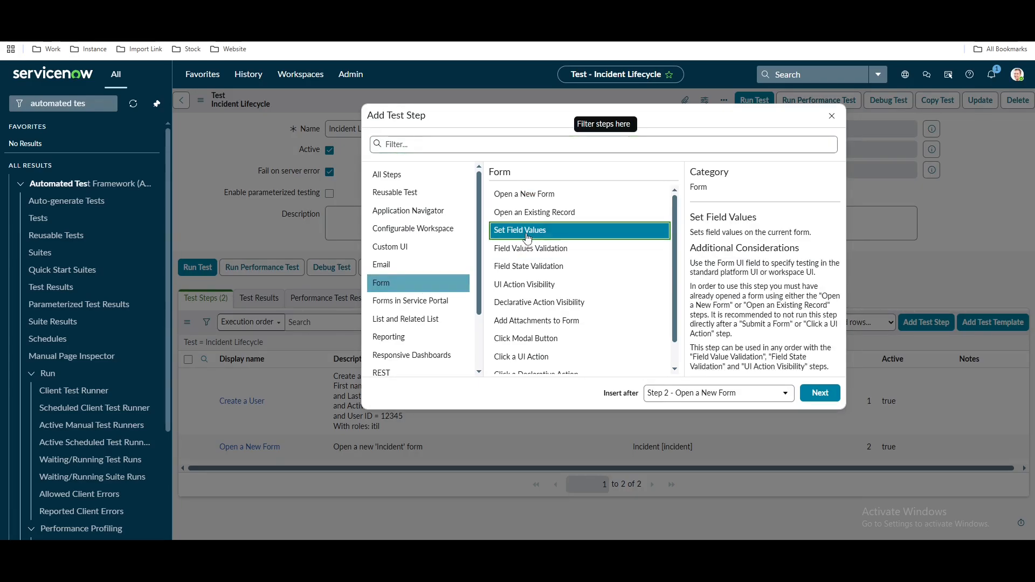
pyautogui.click(815, 397)
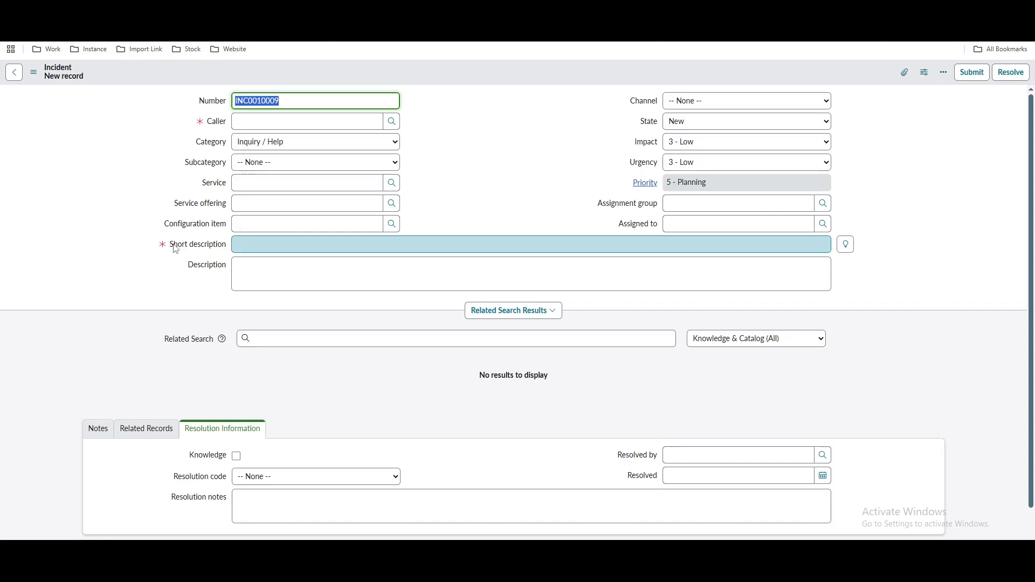
pyautogui.click(270, 143)
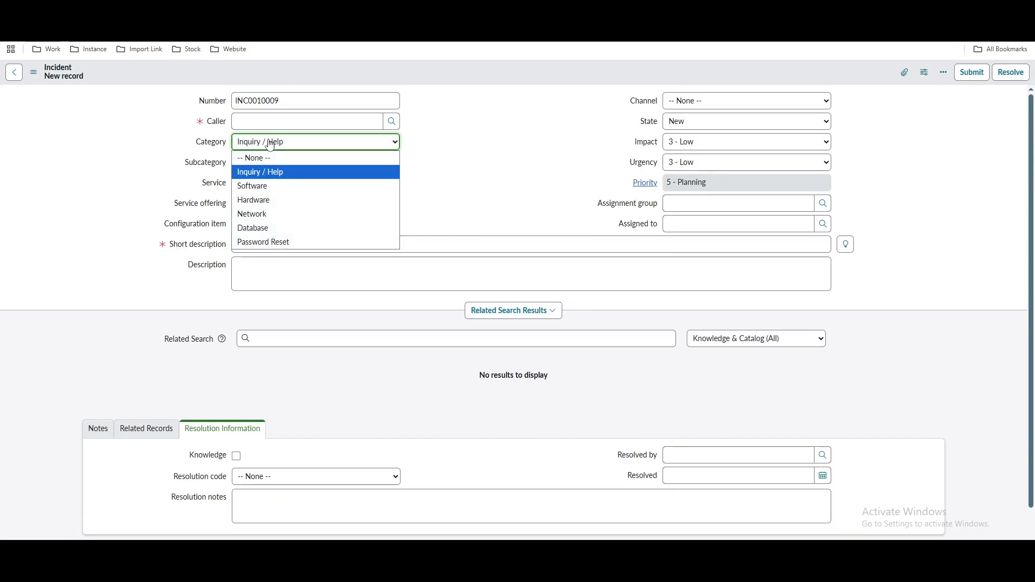
pyautogui.click(259, 215)
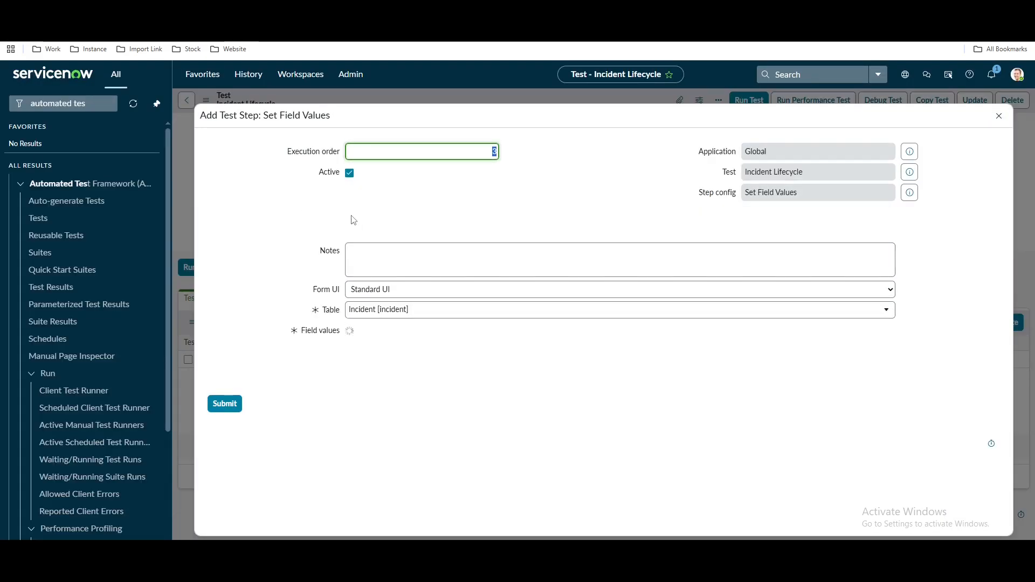
# Enter ATF Demo Short Description as the short description value in the Set Field Values step.
pyautogui.click(522, 335)
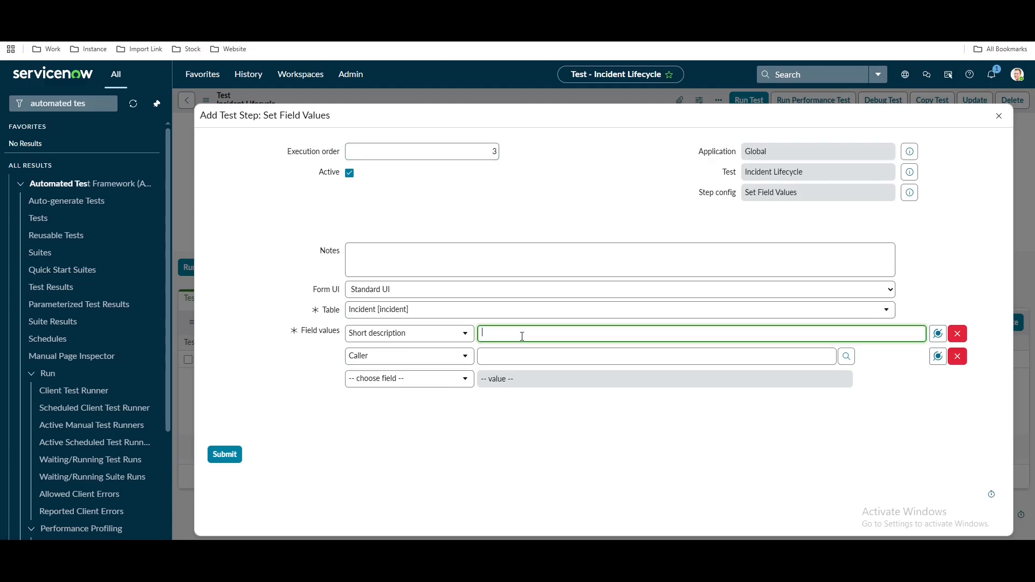
pyautogui.write('ATF Demo')
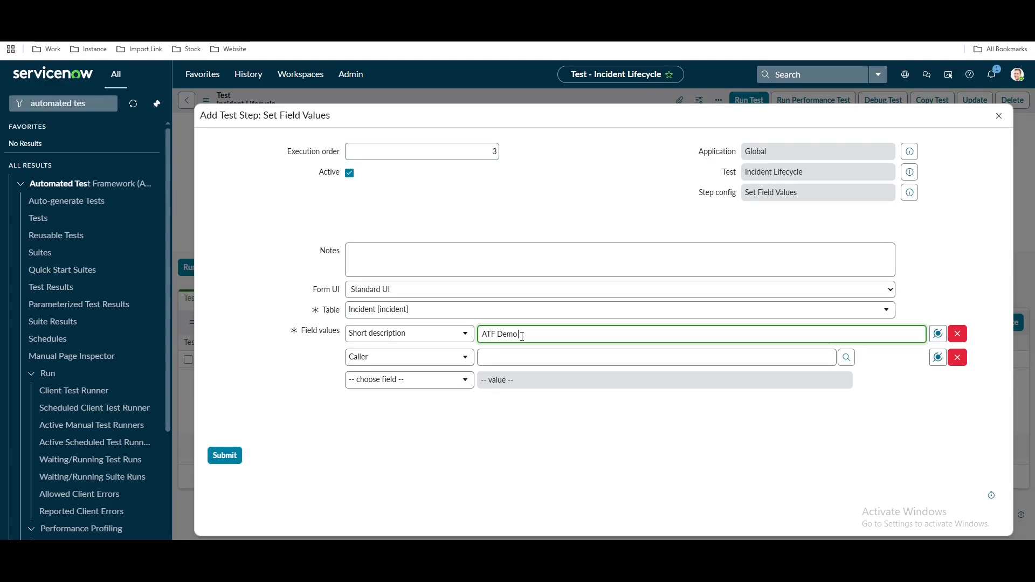
pyautogui.write(' Short Description')
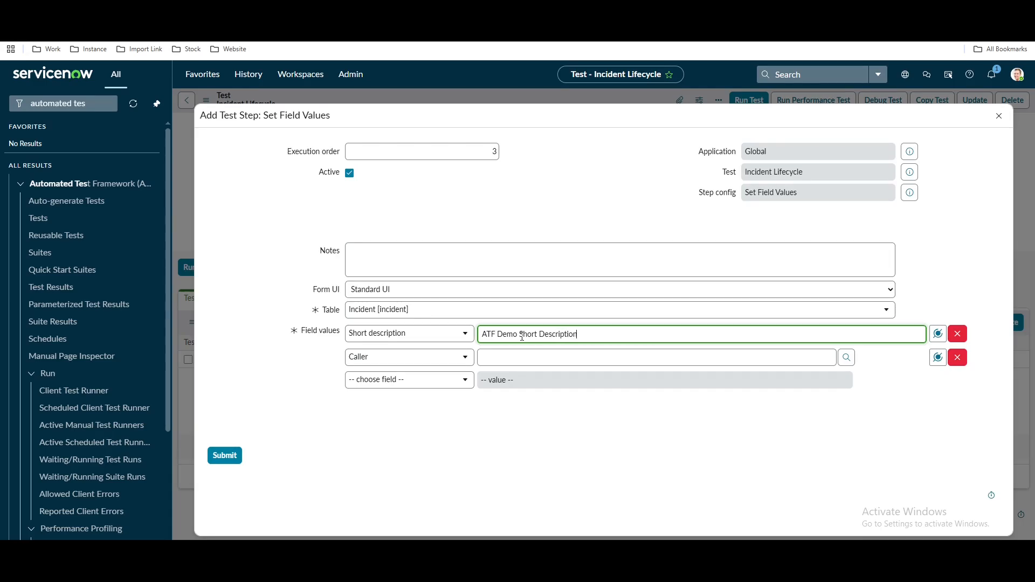
pyautogui.press('BackSpace')
pyautogui.press('BackSpace')
pyautogui.press('BackSpace')
pyautogui.press('BackSpace')
pyautogui.press('BackSpace')
pyautogui.press('BackSpace')
pyautogui.write('iption')
# Map the Caller value to the User output of Step 1: Create a User.
pyautogui.click(521, 358)
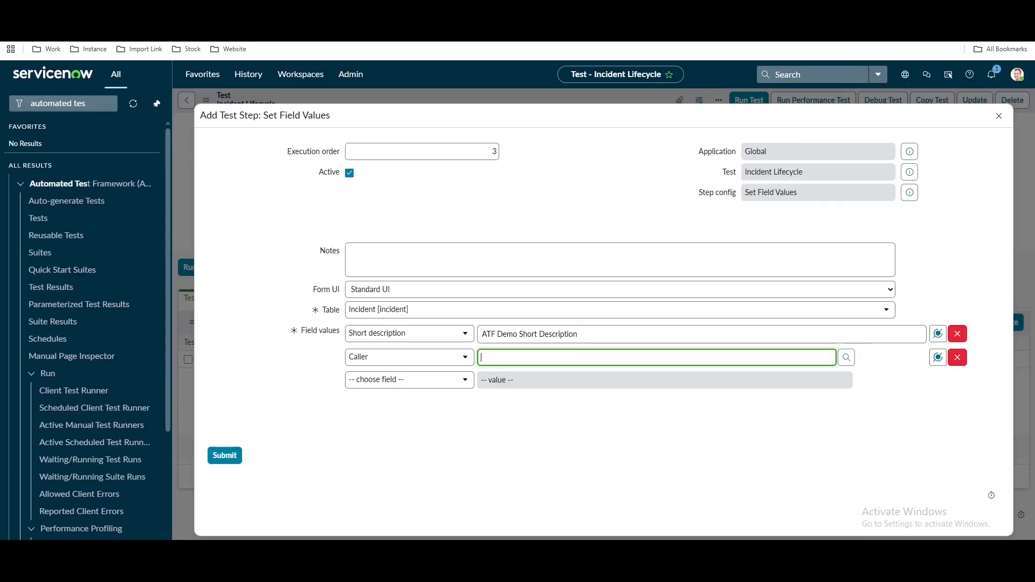
pyautogui.click(938, 358)
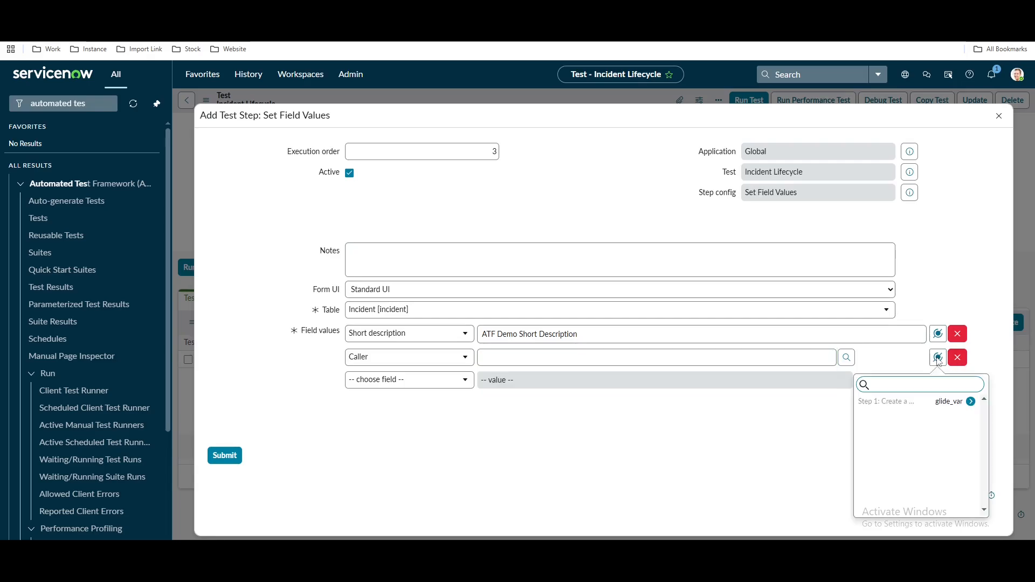
pyautogui.click(587, 357)
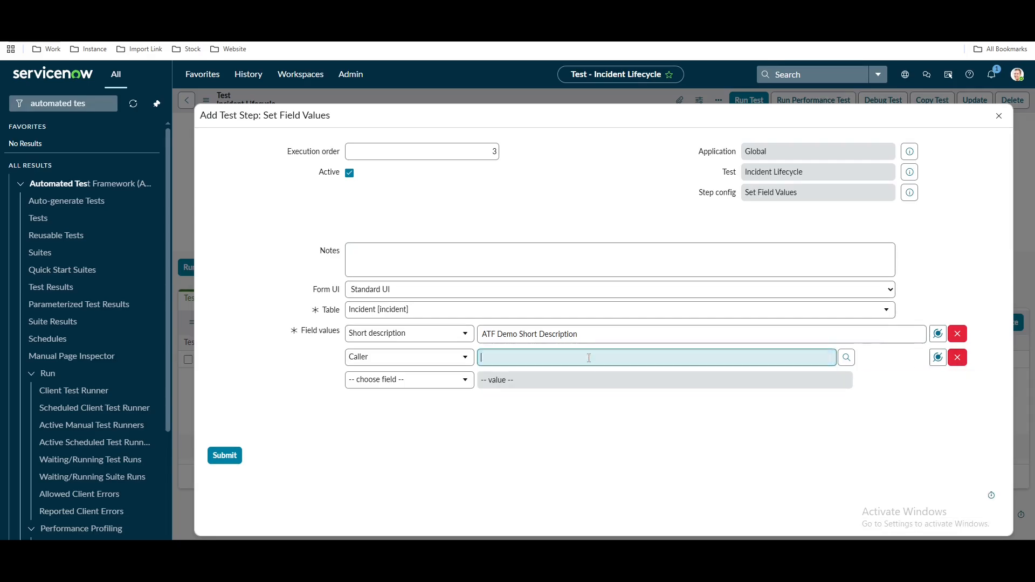
pyautogui.click(935, 361)
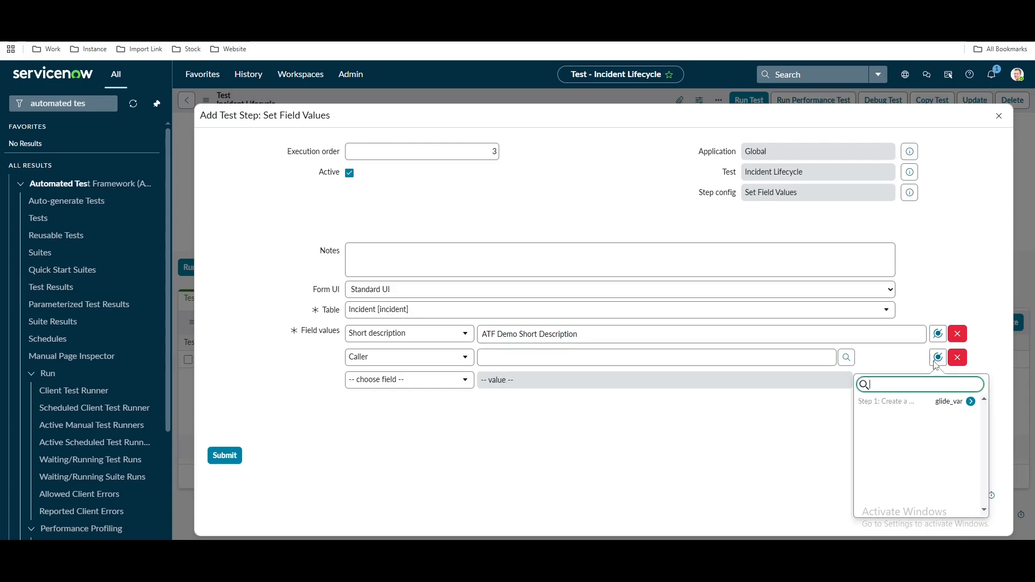
pyautogui.click(971, 401)
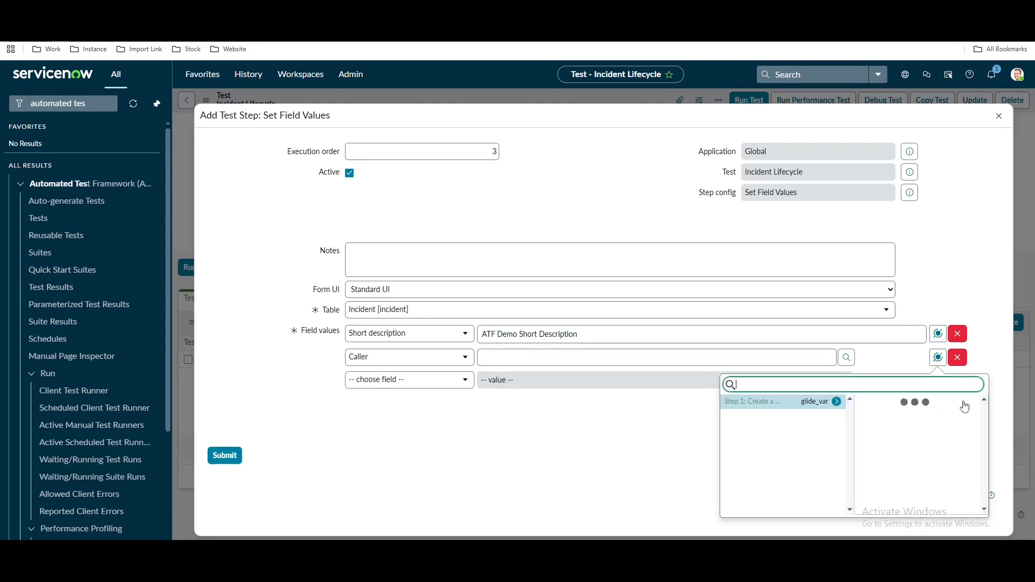
pyautogui.click(904, 409)
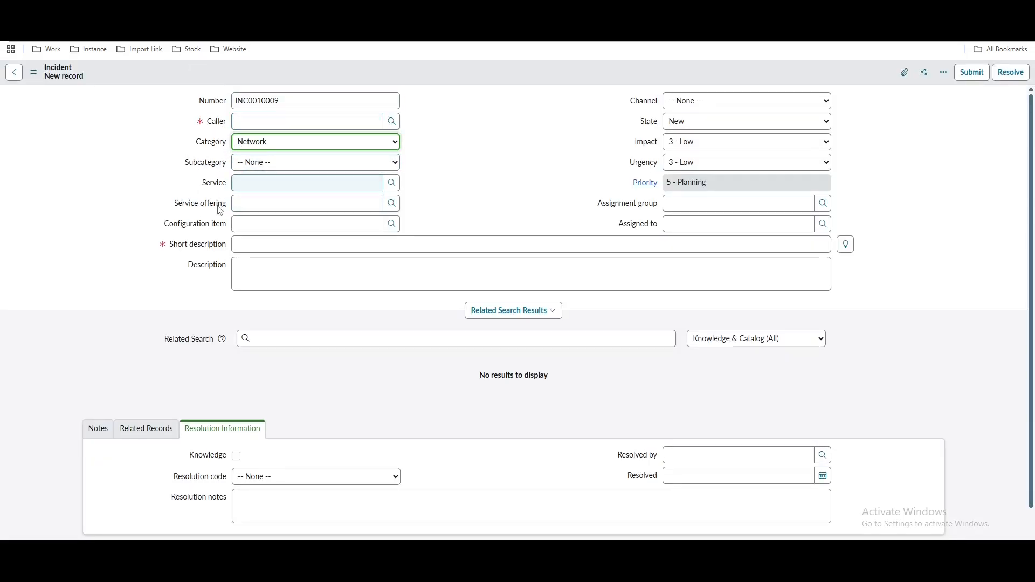
# Add the Category field with the value Network and submit the Set Field Values test step.
pyautogui.click(266, 144)
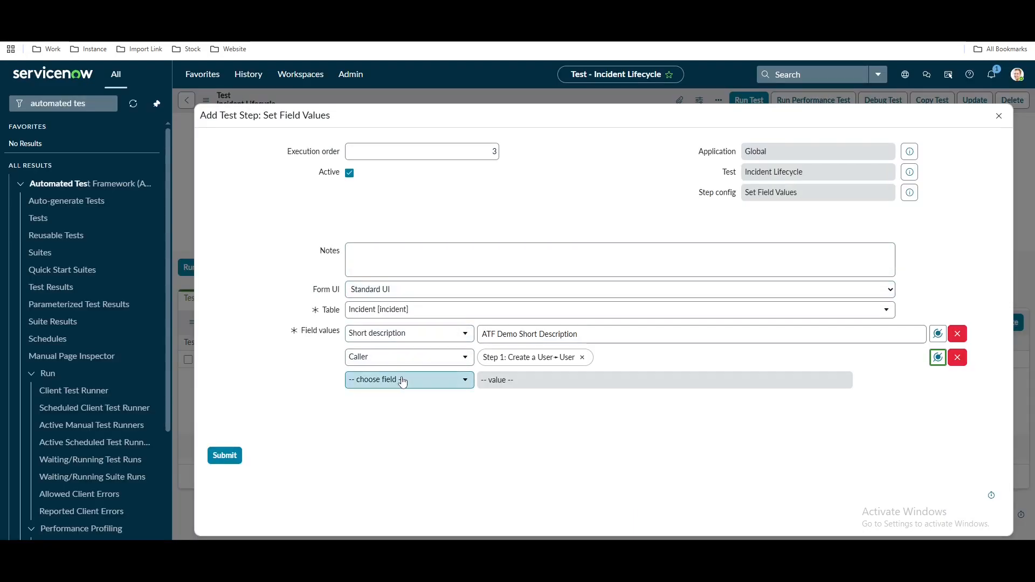
pyautogui.click(404, 380)
pyautogui.write('ca')
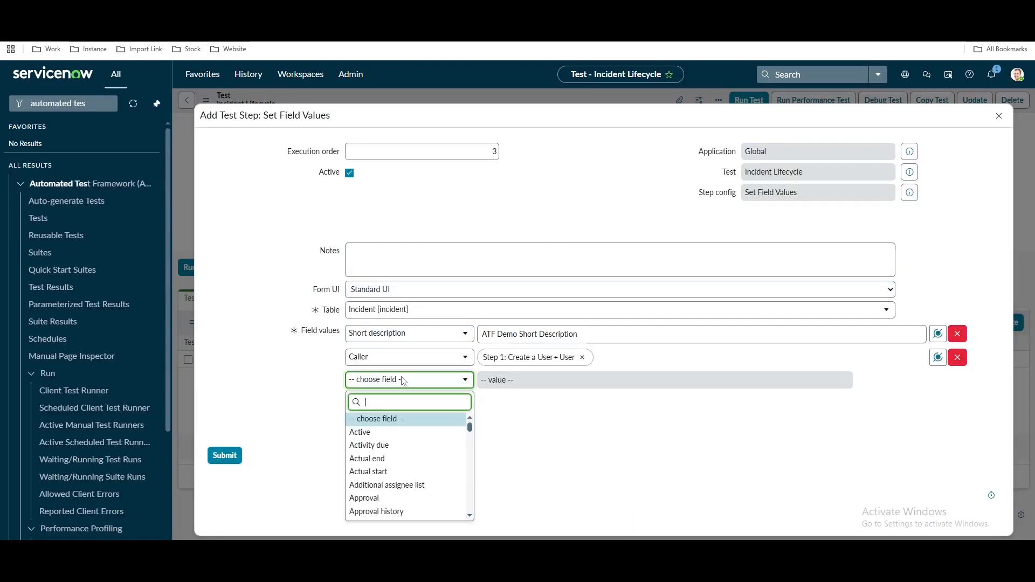
pyautogui.write('t')
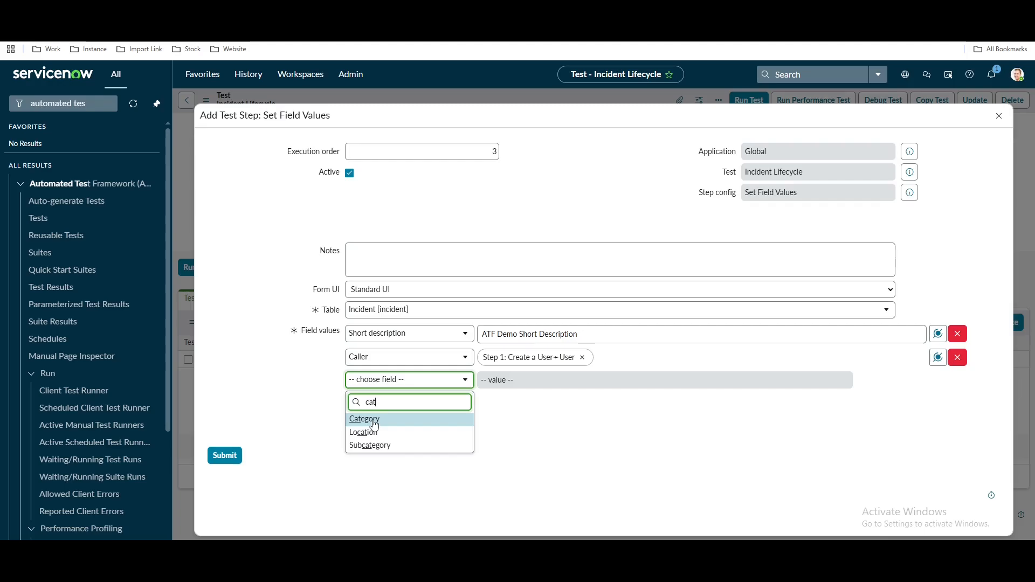
pyautogui.press('Return')
pyautogui.click(610, 381)
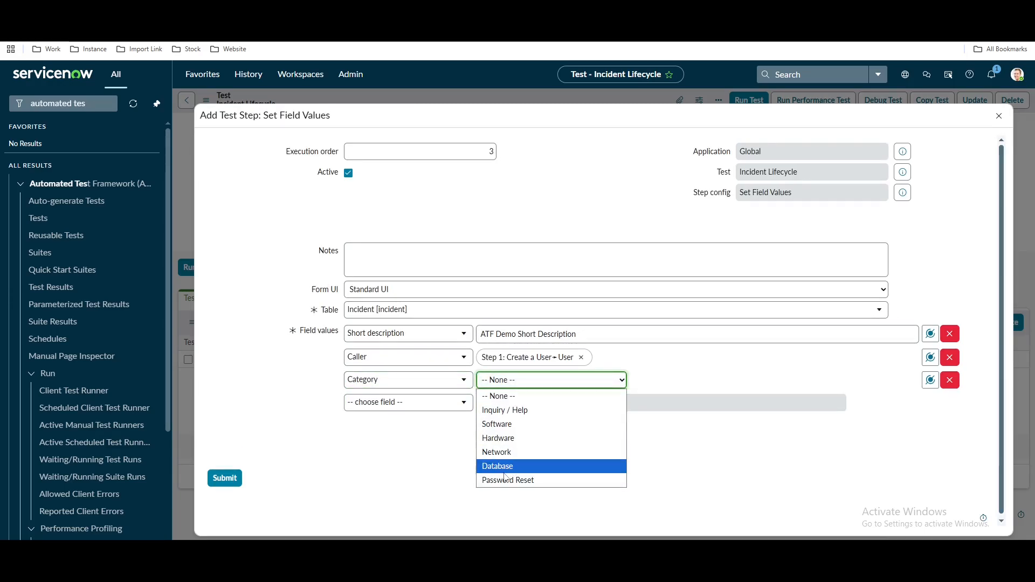
pyautogui.click(499, 452)
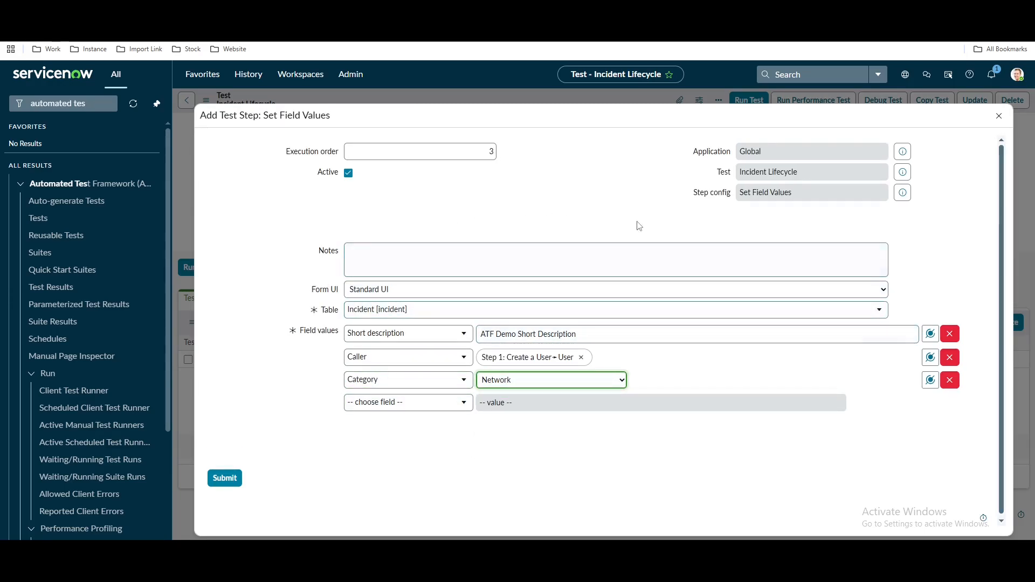
pyautogui.click(226, 479)
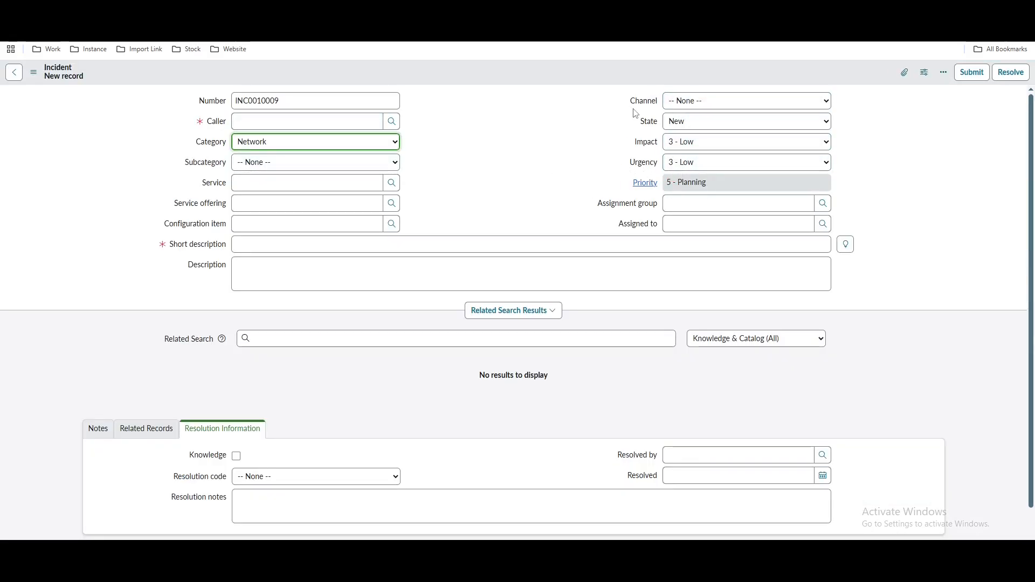
# Try to submit the new incident form, and start a Click a UI Action test step after Set Field Values.
pyautogui.click(971, 75)
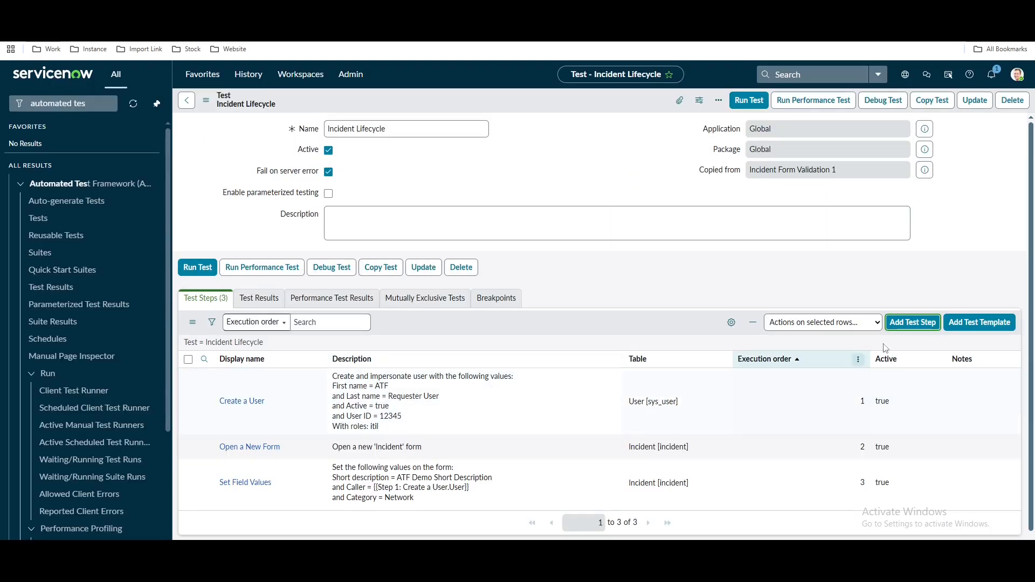
pyautogui.click(917, 324)
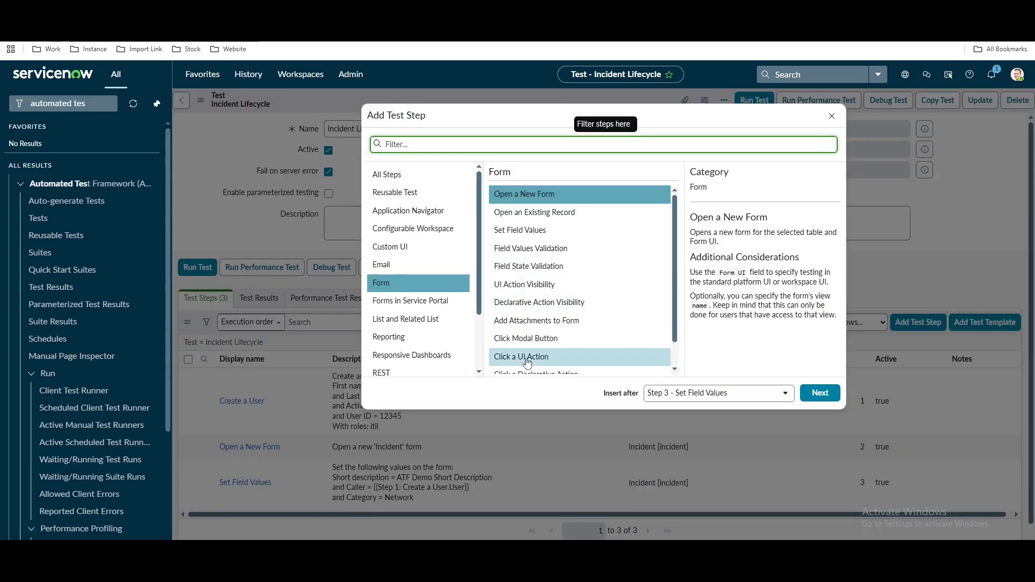
pyautogui.click(549, 358)
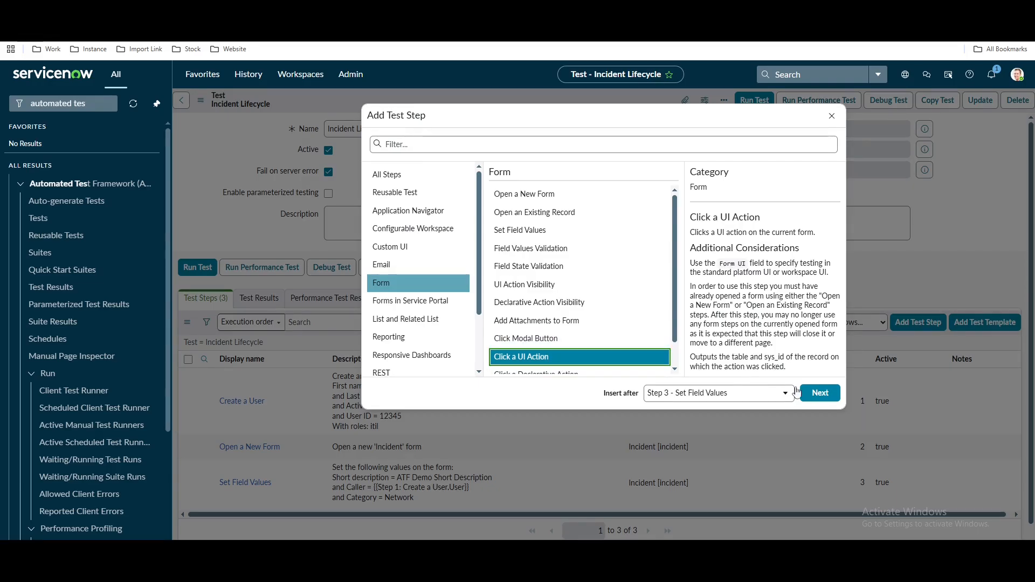
pyautogui.click(819, 393)
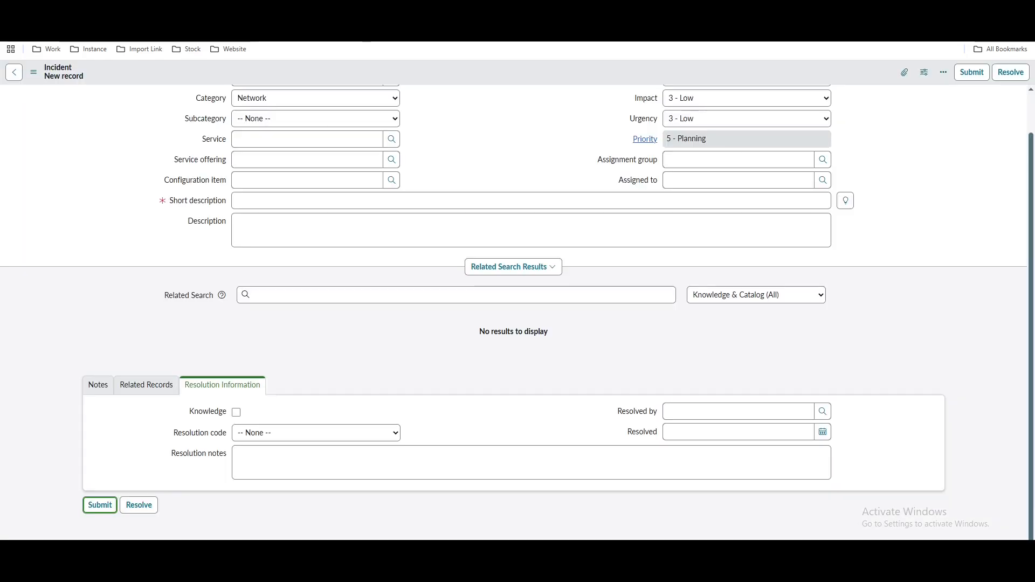
# Search for sub in the UI action field of the Click a UI Action step.
pyautogui.scroll(1, 997, 153)
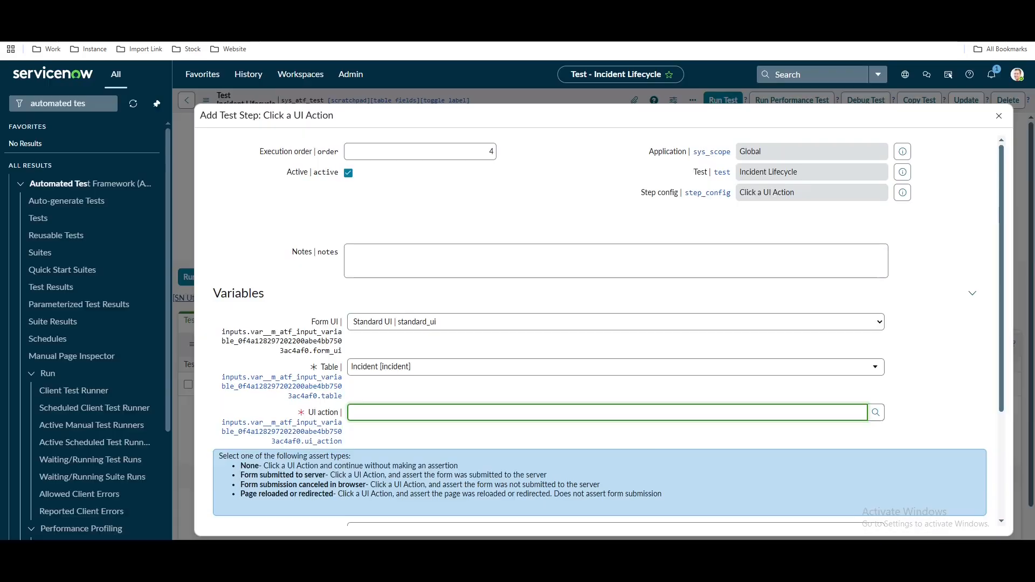
pyautogui.write('sub')
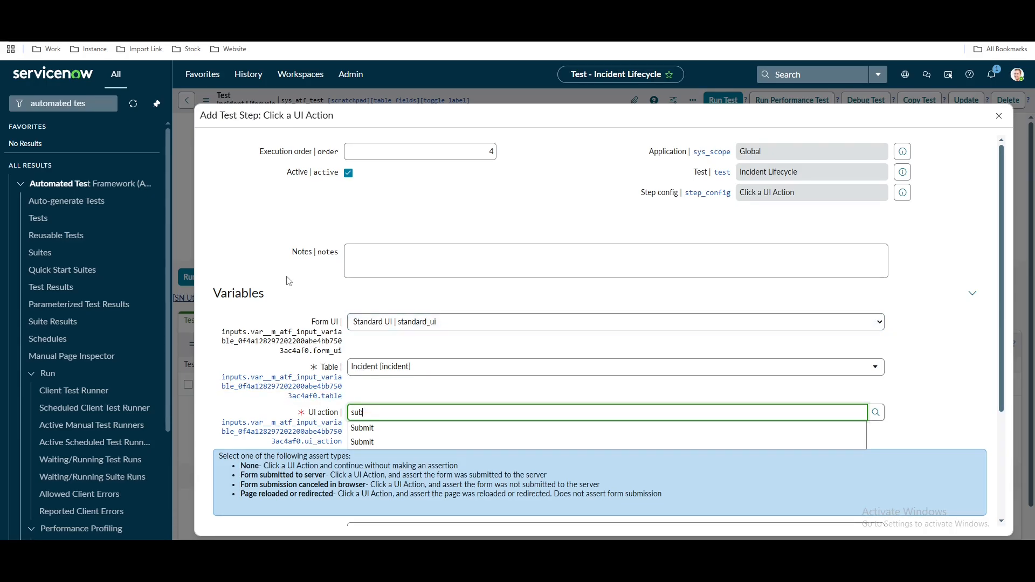
pyautogui.click(268, 251)
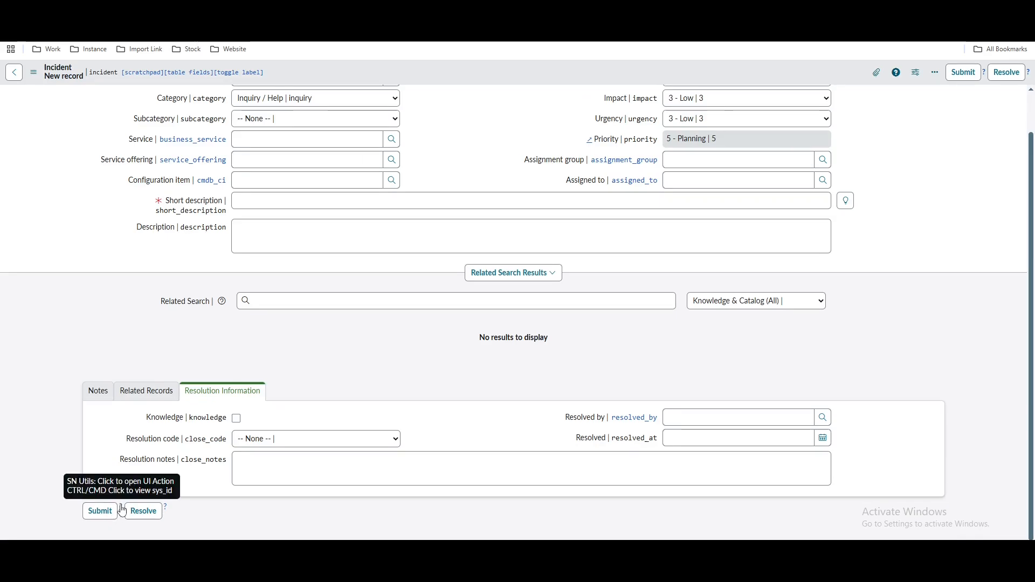
# Open the Submit UI action record from the blank incident form and copy its sys_id.
pyautogui.click(120, 507)
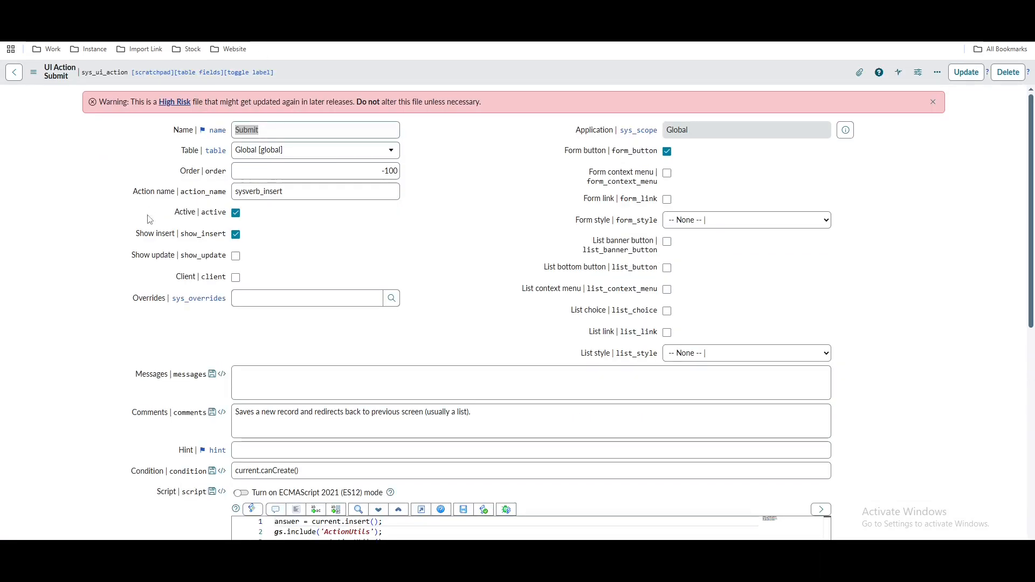
pyautogui.rightClick(500, 78)
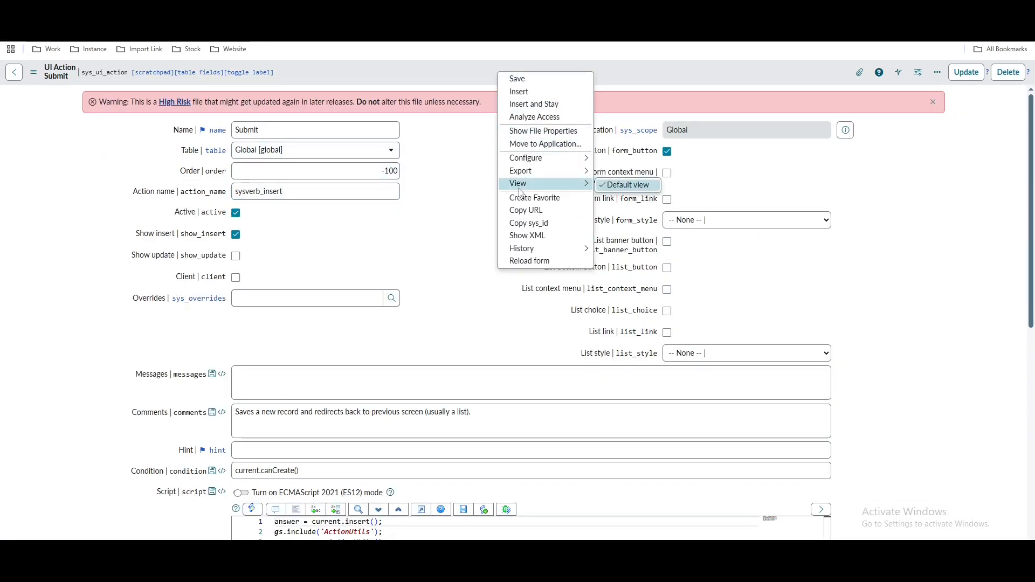
pyautogui.click(519, 224)
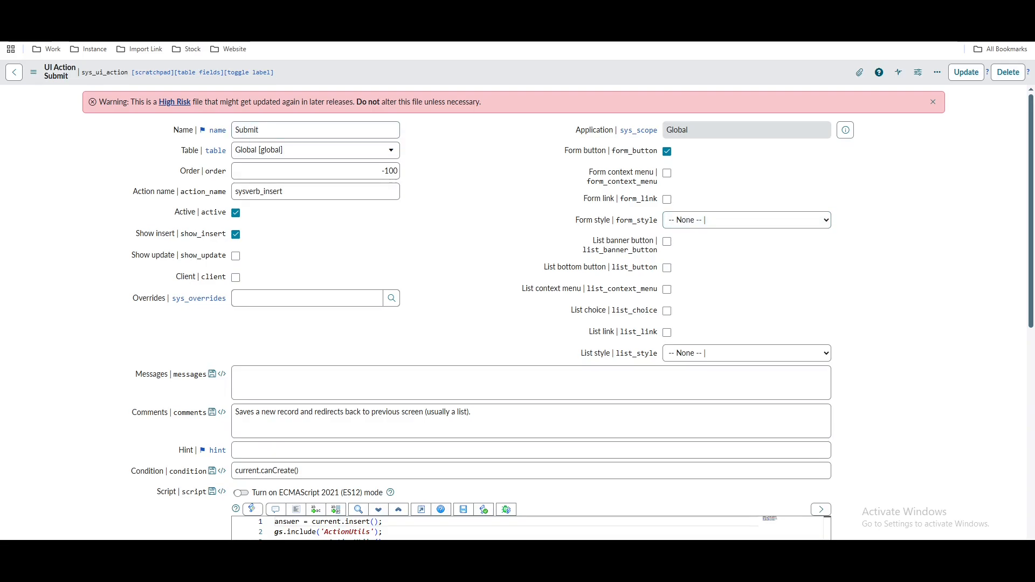
pyautogui.hotkey('ctrl', 'shift', 'Tab')
# Filter the UI Actions lookup by Sys ID starting with the copied value and choose the matching Submit action for the test step.
pyautogui.click(876, 413)
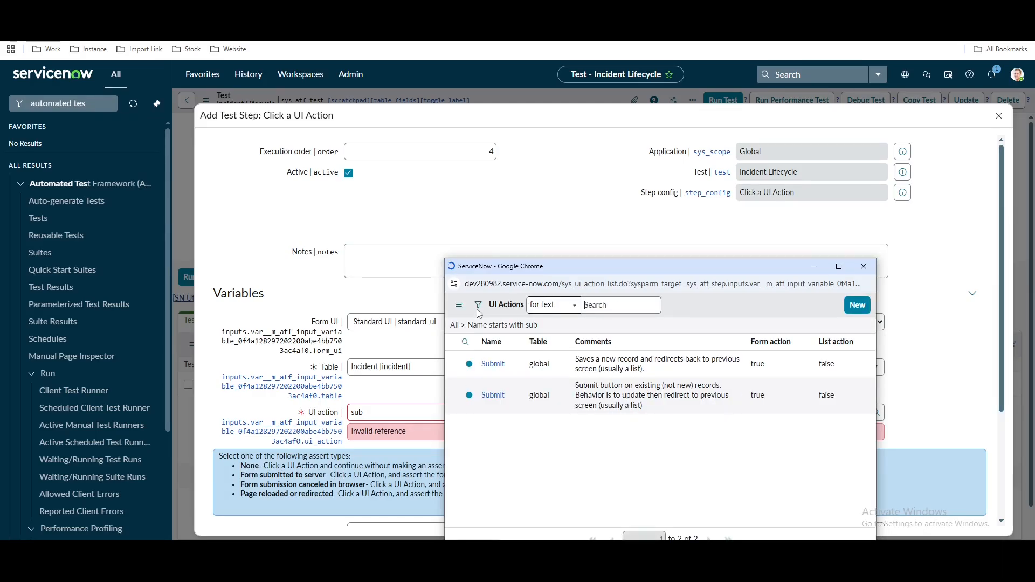
pyautogui.click(478, 306)
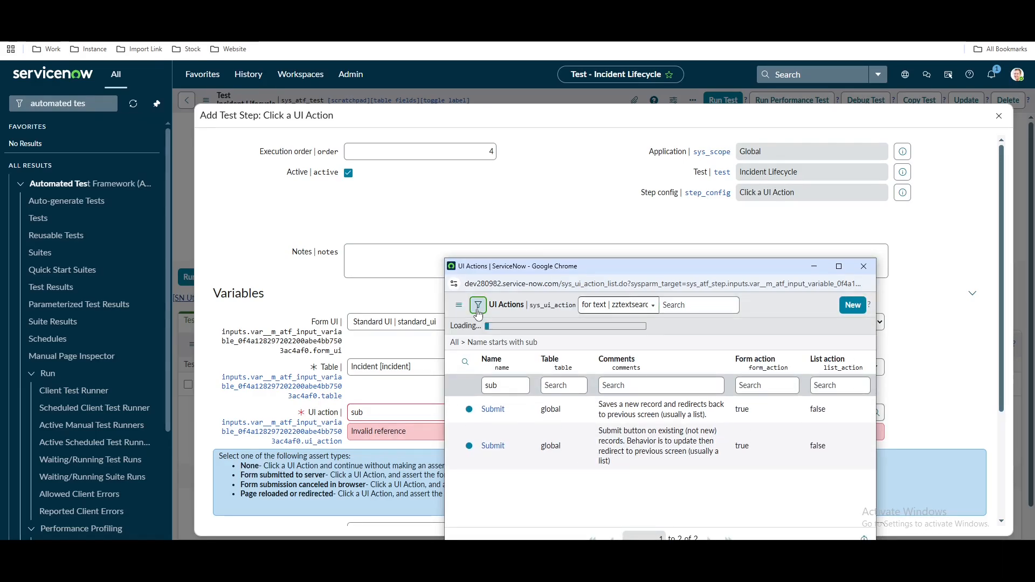
pyautogui.click(539, 360)
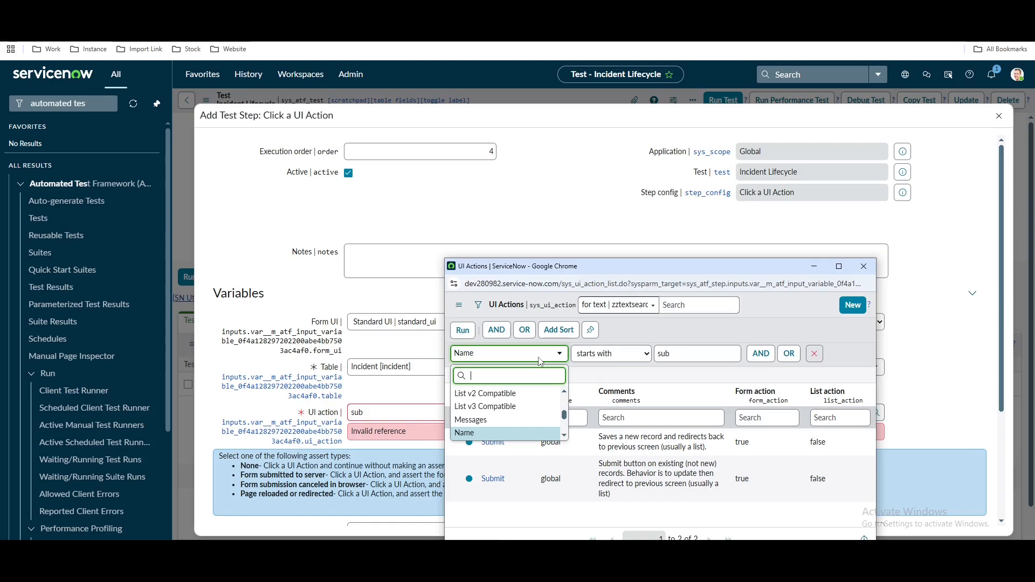
pyautogui.write('sys')
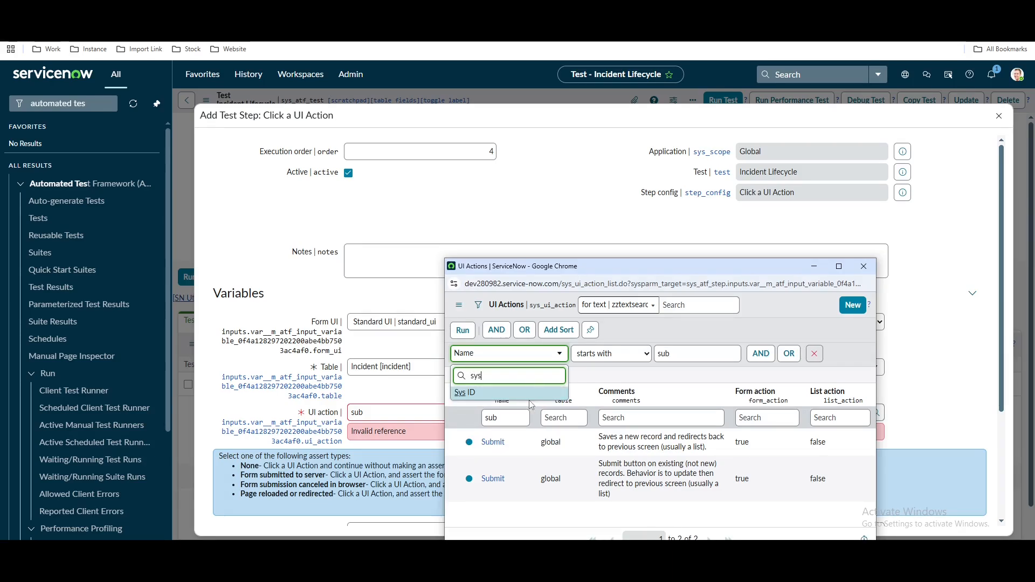
pyautogui.click(531, 399)
pyautogui.click(678, 355)
pyautogui.hotkey('ctrl', 'v')
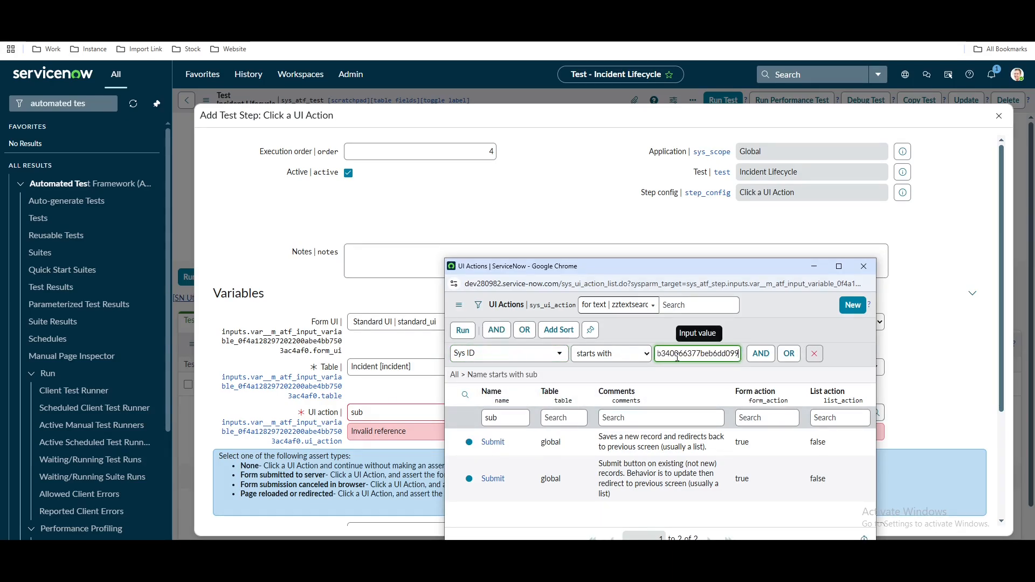
pyautogui.click(467, 330)
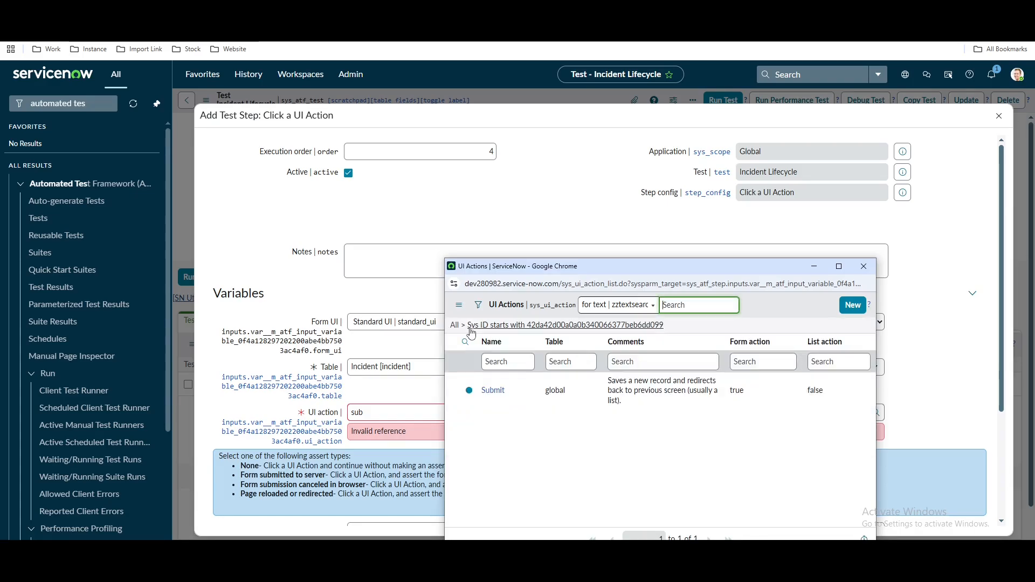
pyautogui.click(493, 390)
# Set the assert type to Form submitted to server and submit the Click a UI Action test step.
pyautogui.scroll(-3, 413, 451)
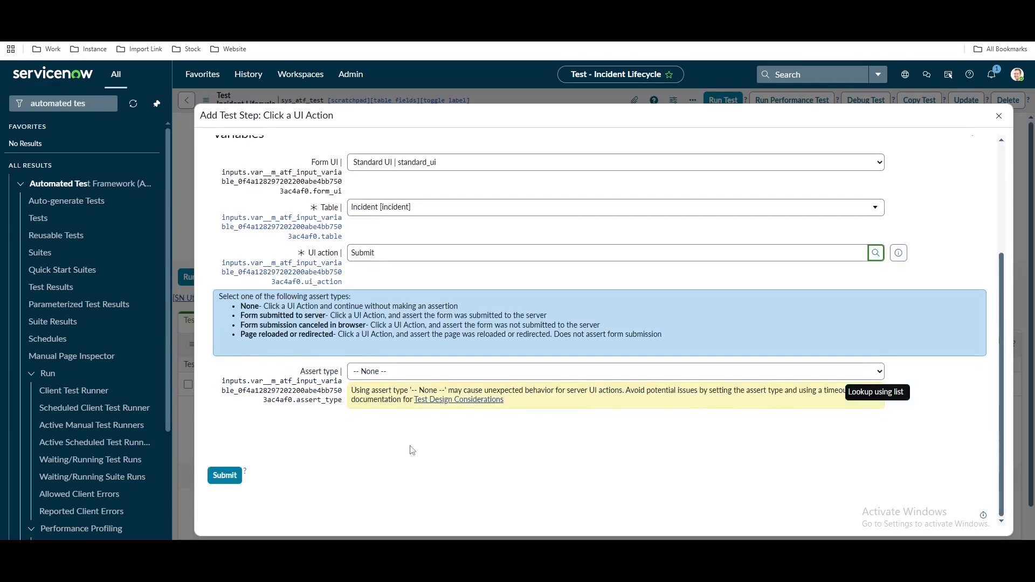
pyautogui.click(465, 372)
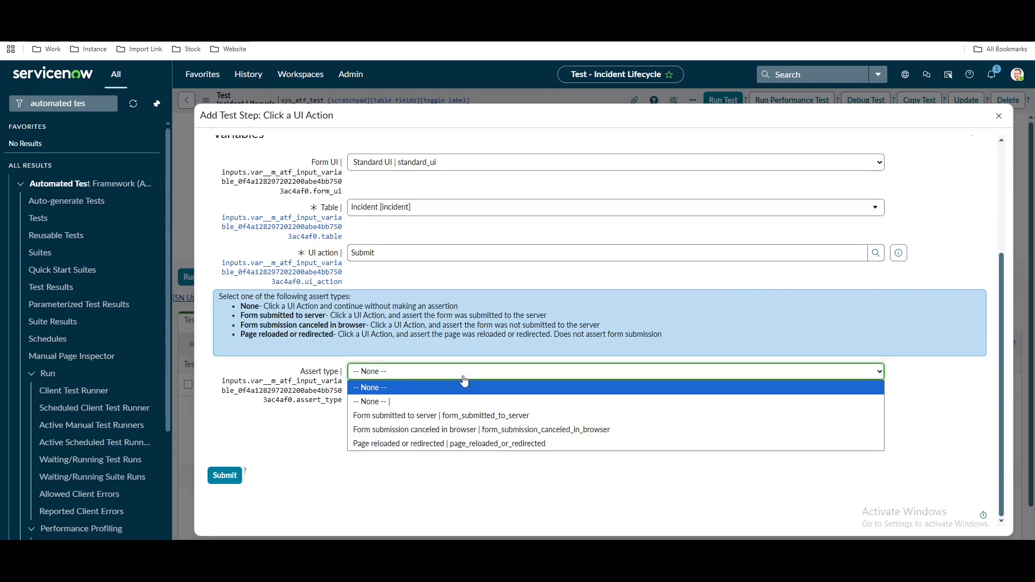
pyautogui.click(397, 417)
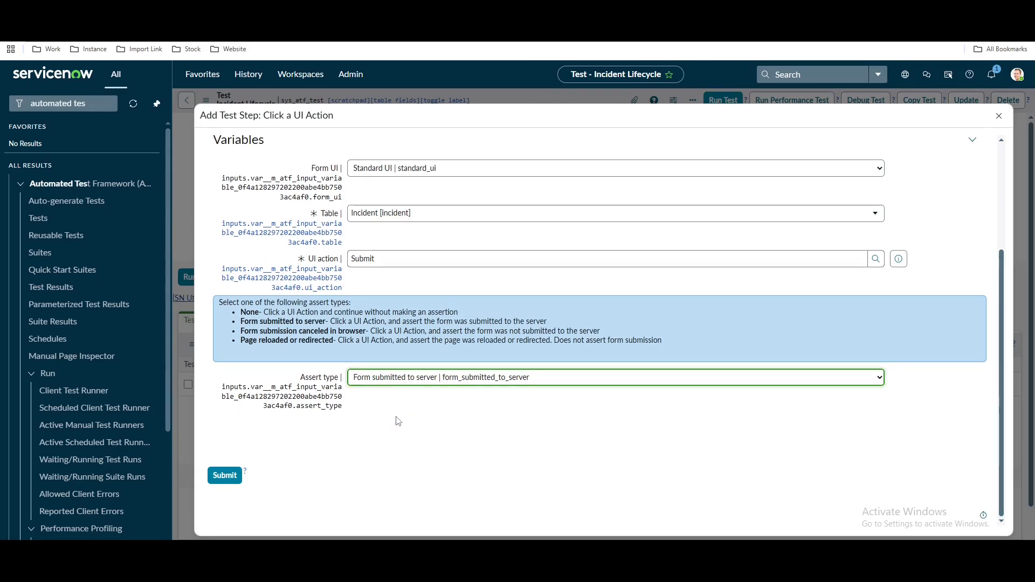
pyautogui.click(224, 475)
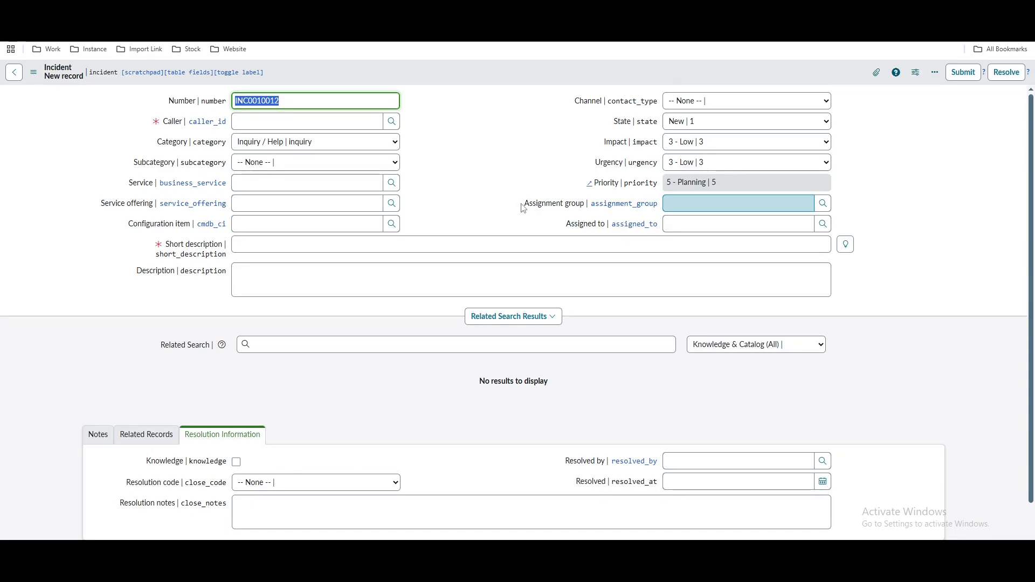
pyautogui.moveTo(524, 206); pyautogui.dragTo(566, 211)
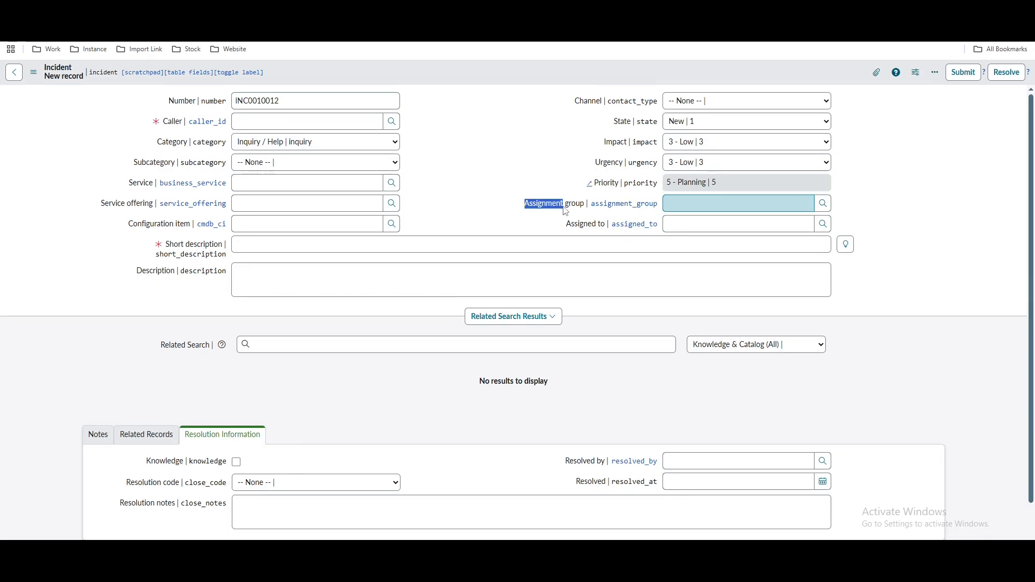
pyautogui.click(690, 204)
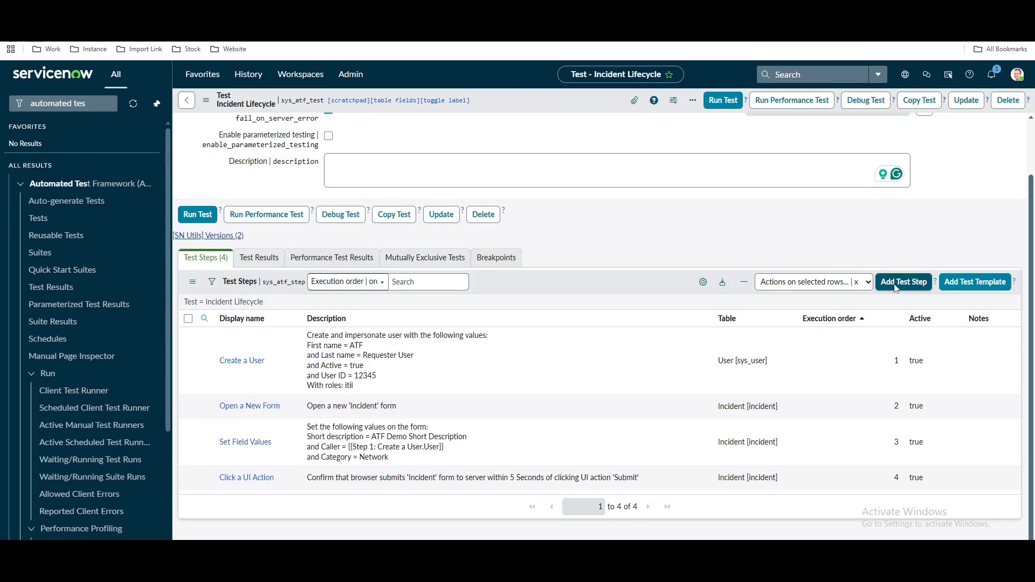
# Add an Open an Existing Record test step after Click a UI Action, mapping its record to the Record output of Step 4: Click a UI Action.
pyautogui.click(896, 288)
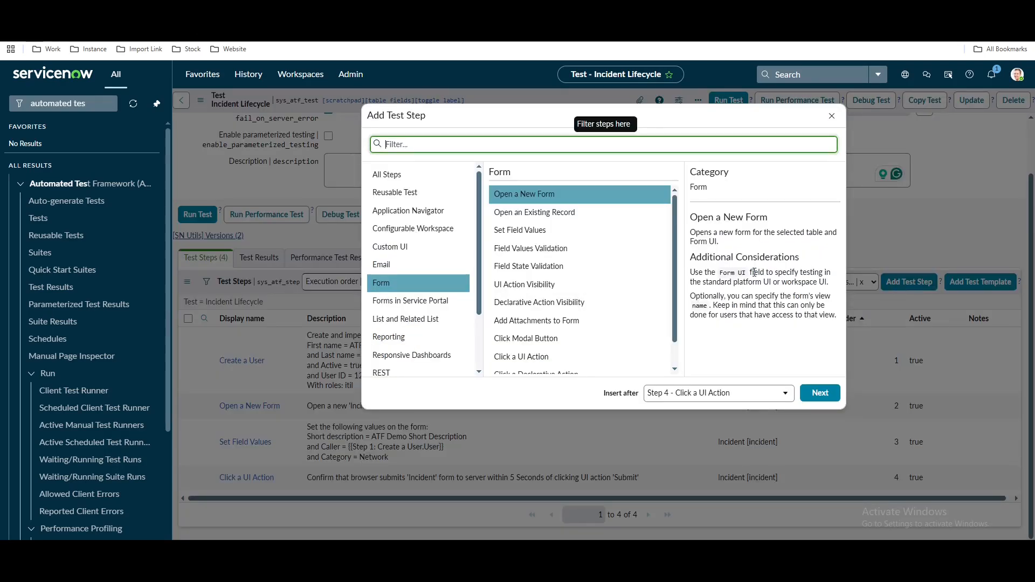
pyautogui.click(561, 216)
pyautogui.click(818, 393)
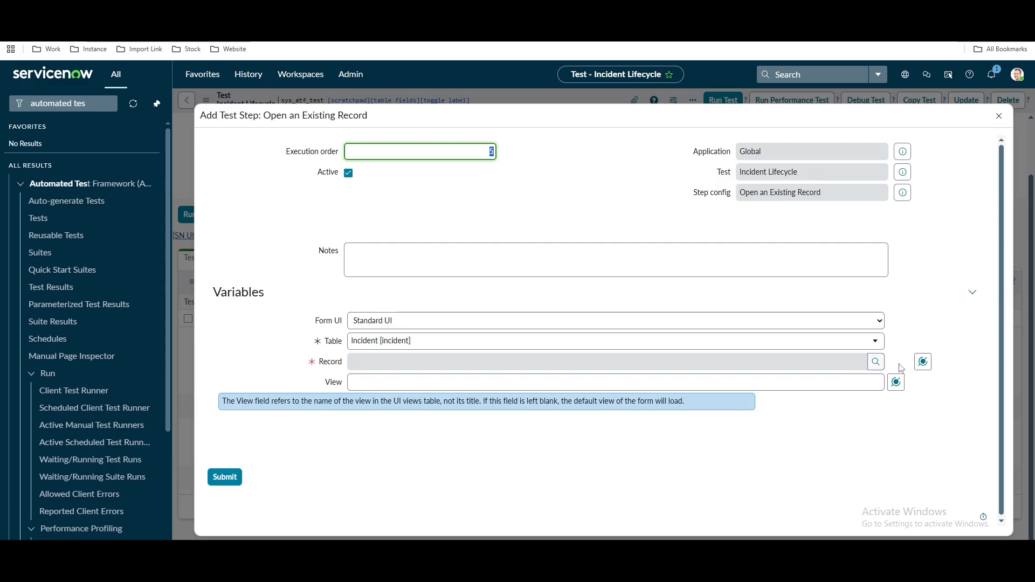
pyautogui.click(923, 363)
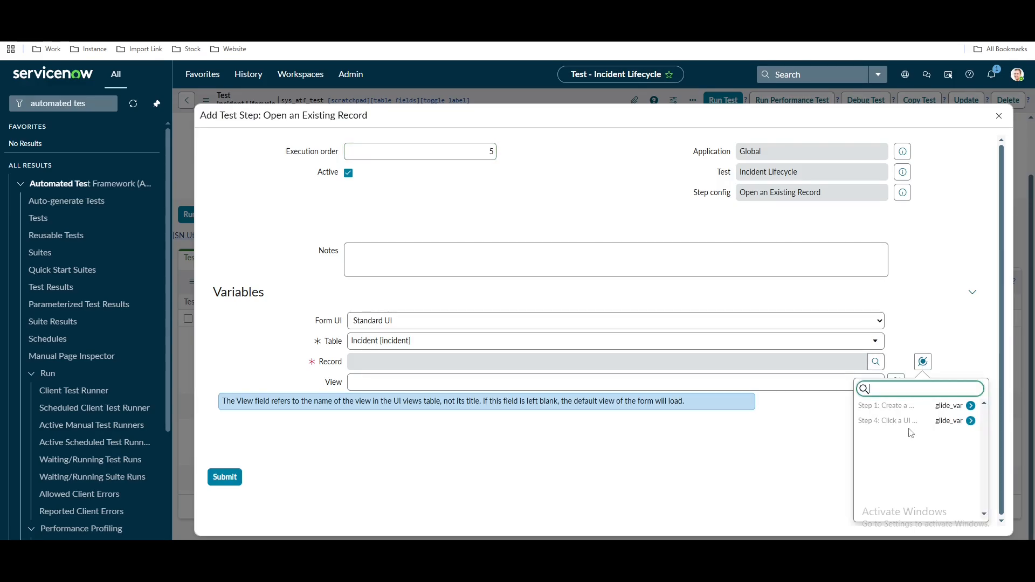
pyautogui.click(943, 423)
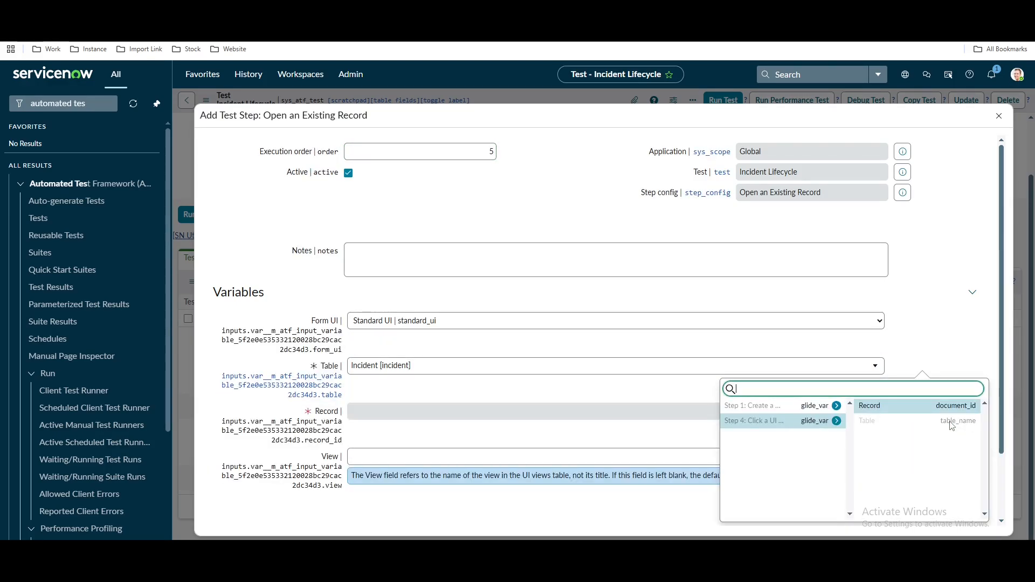
pyautogui.click(917, 409)
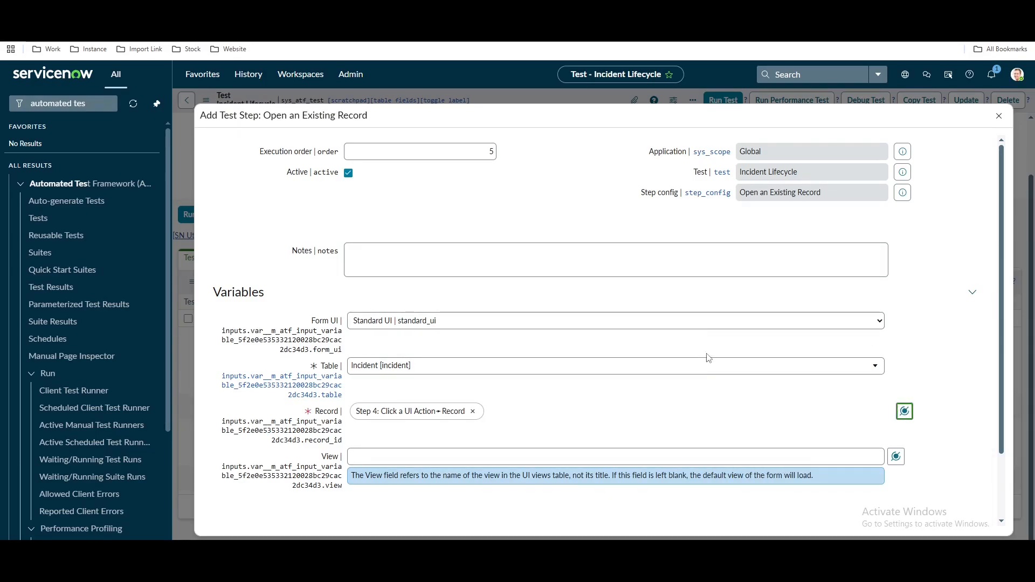
pyautogui.scroll(-2, 738, 406)
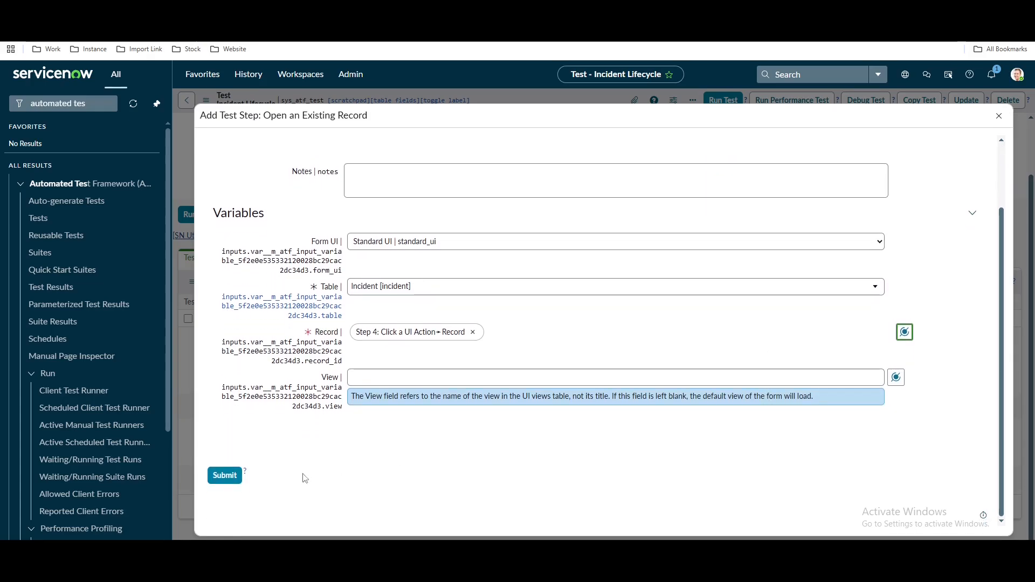
pyautogui.click(225, 475)
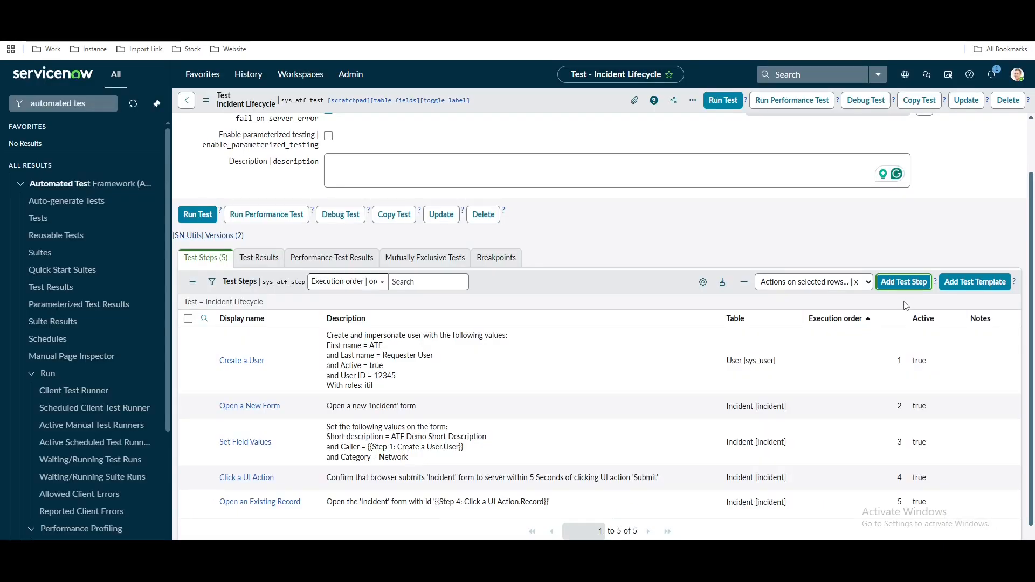
# Add a Field Values Validation test step after Open an Existing Record with the condition Assignment group is Network.
pyautogui.click(904, 281)
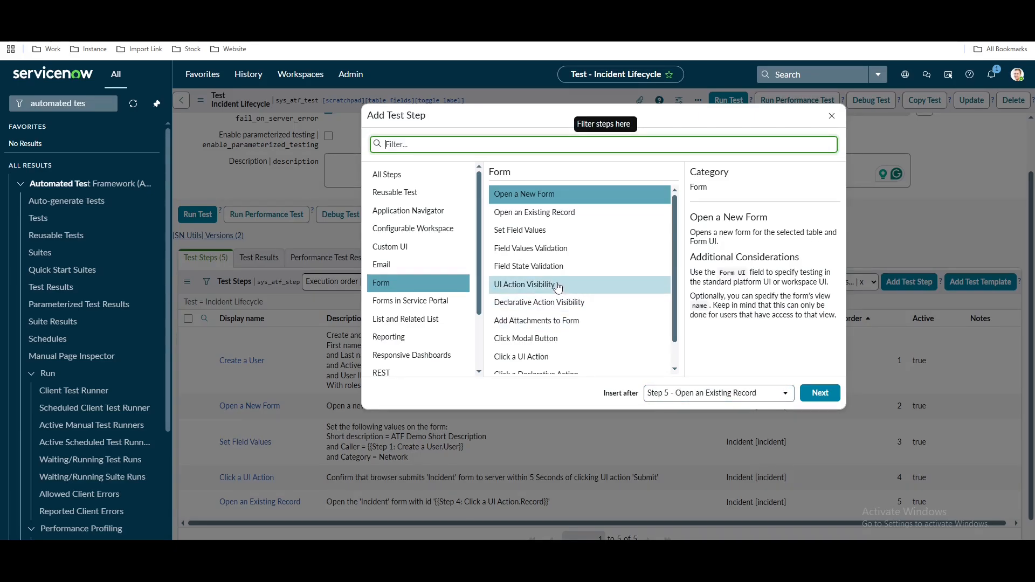
pyautogui.click(512, 254)
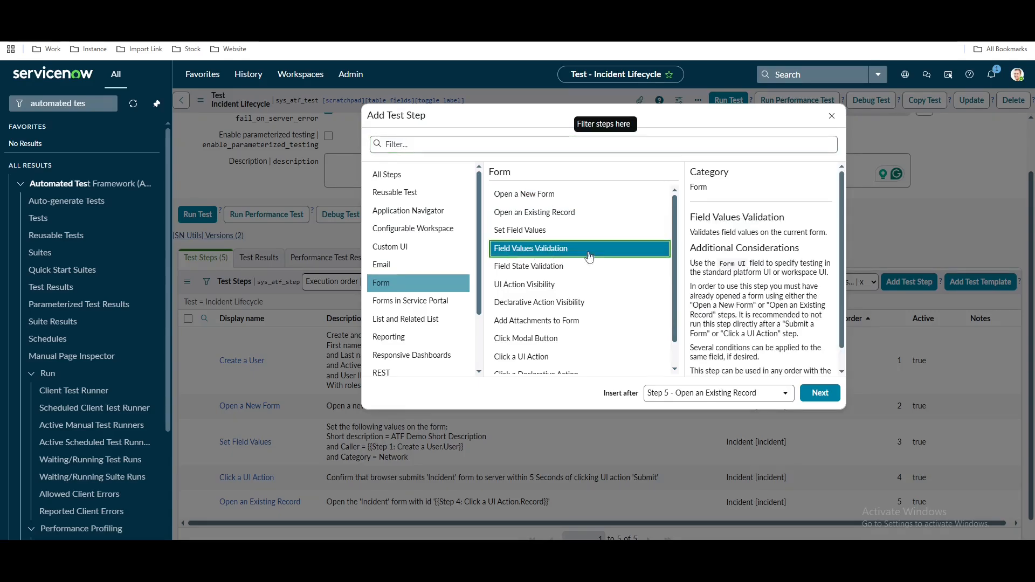
pyautogui.click(813, 394)
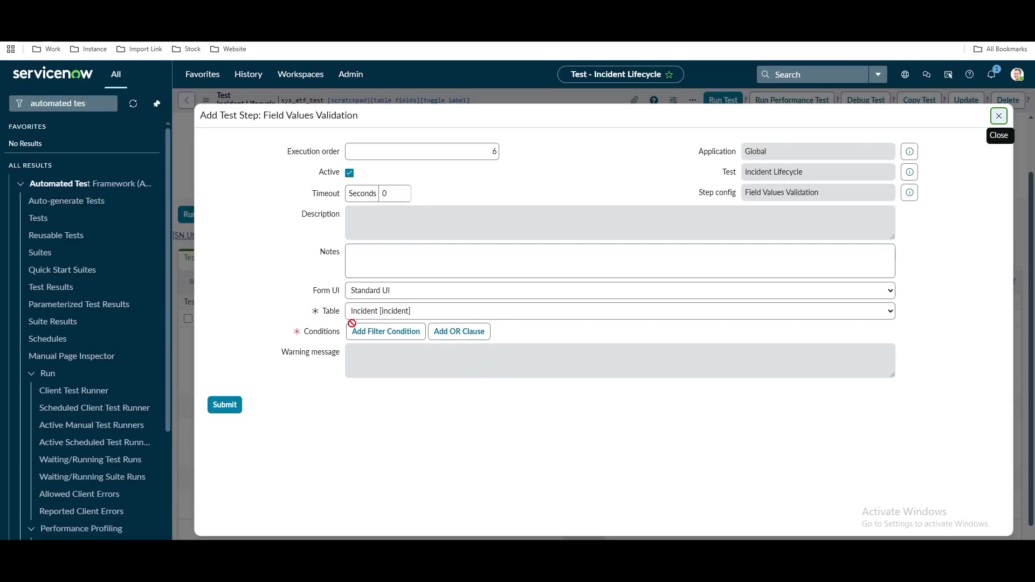
pyautogui.click(375, 336)
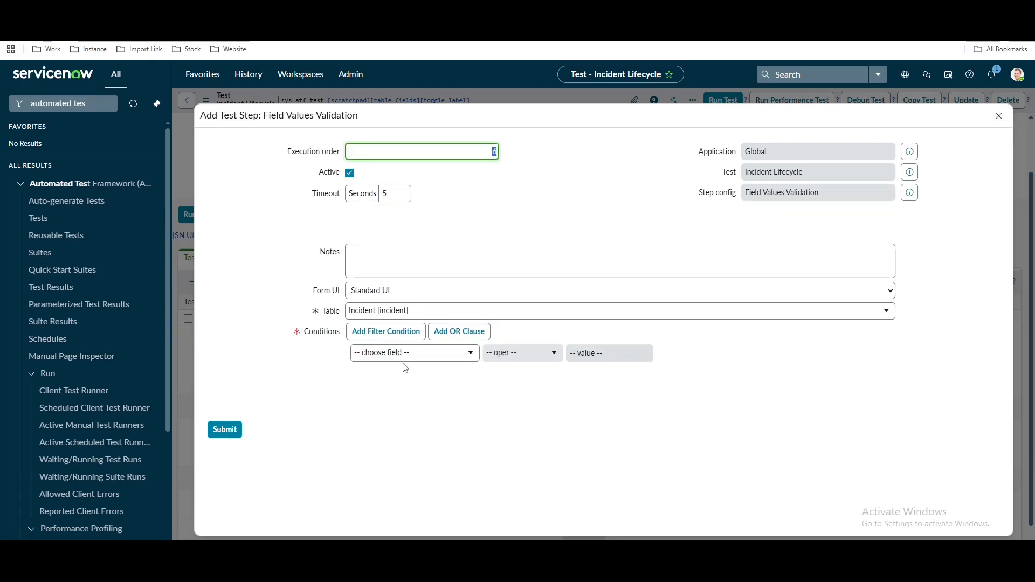
pyautogui.click(420, 405)
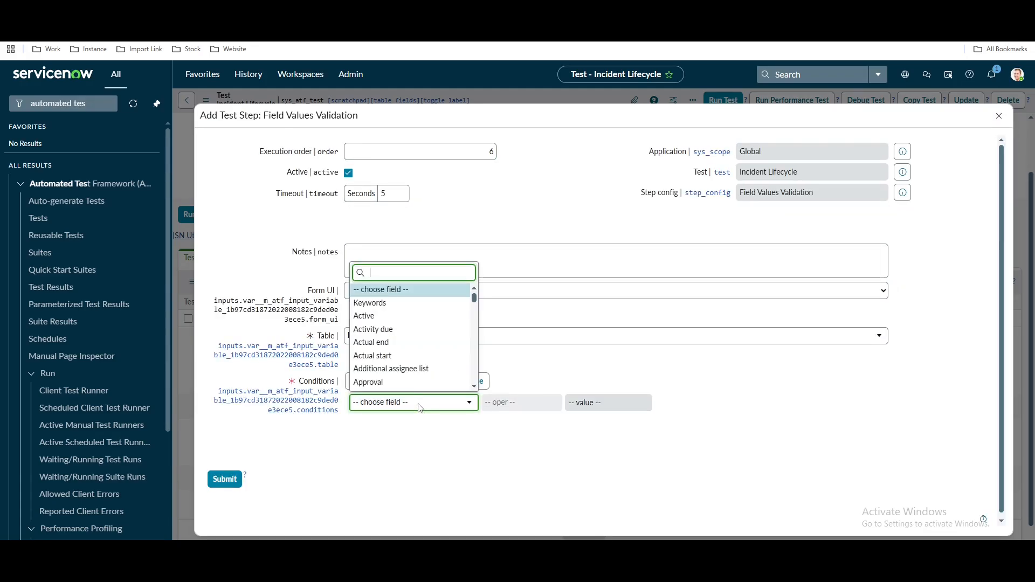
pyautogui.write('ass')
pyautogui.click(399, 369)
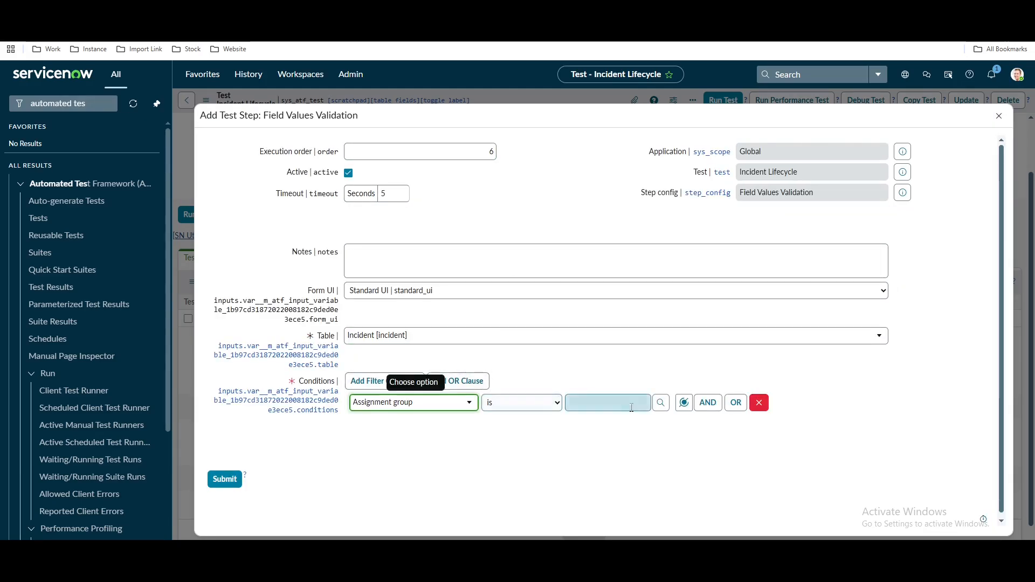
pyautogui.click(647, 405)
pyautogui.write('net')
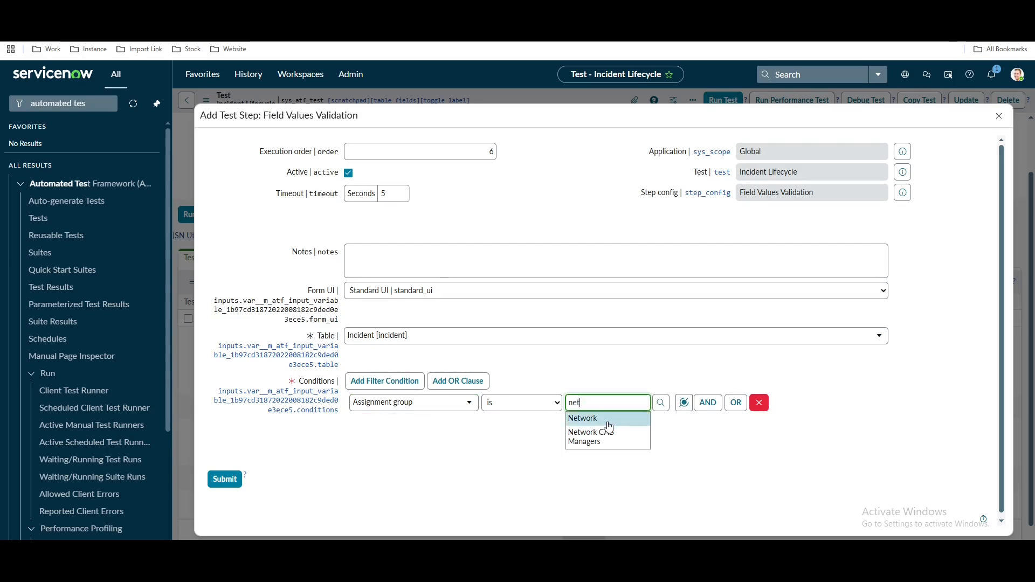
pyautogui.click(582, 420)
pyautogui.click(238, 483)
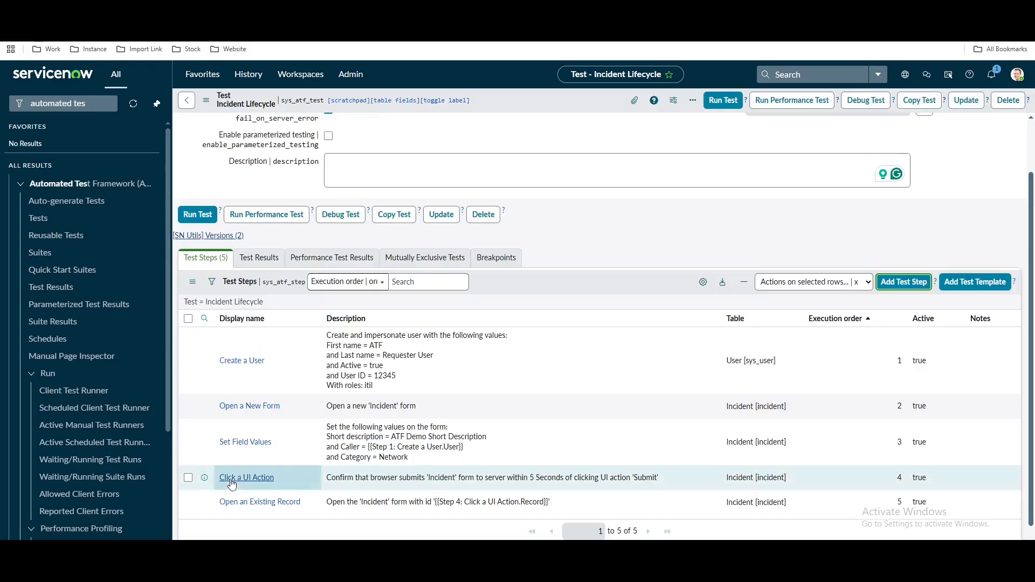
# Add the condition State is New to the Field Values Validation test step and save it.
pyautogui.scroll(-2, 532, 452)
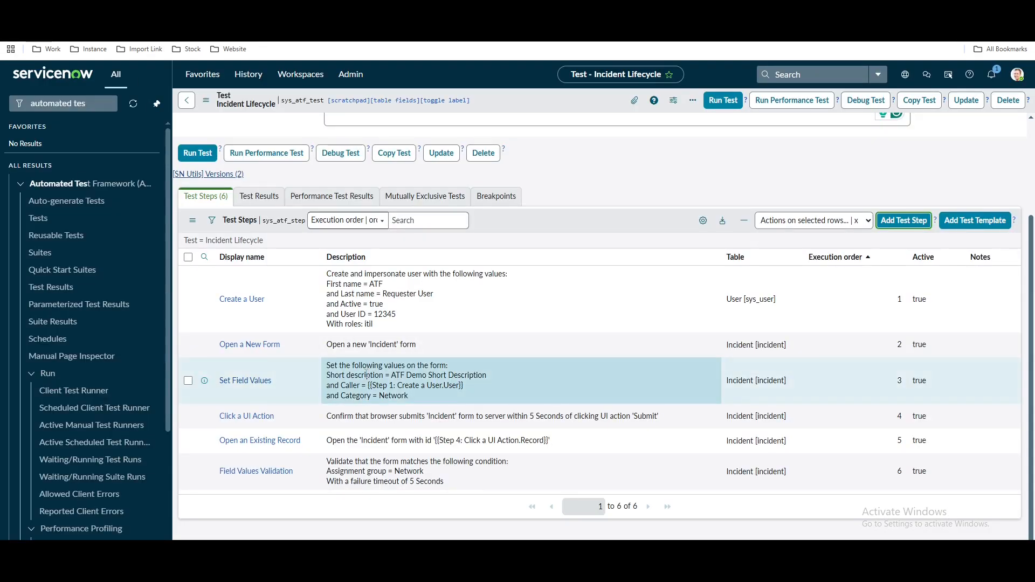
pyautogui.click(237, 473)
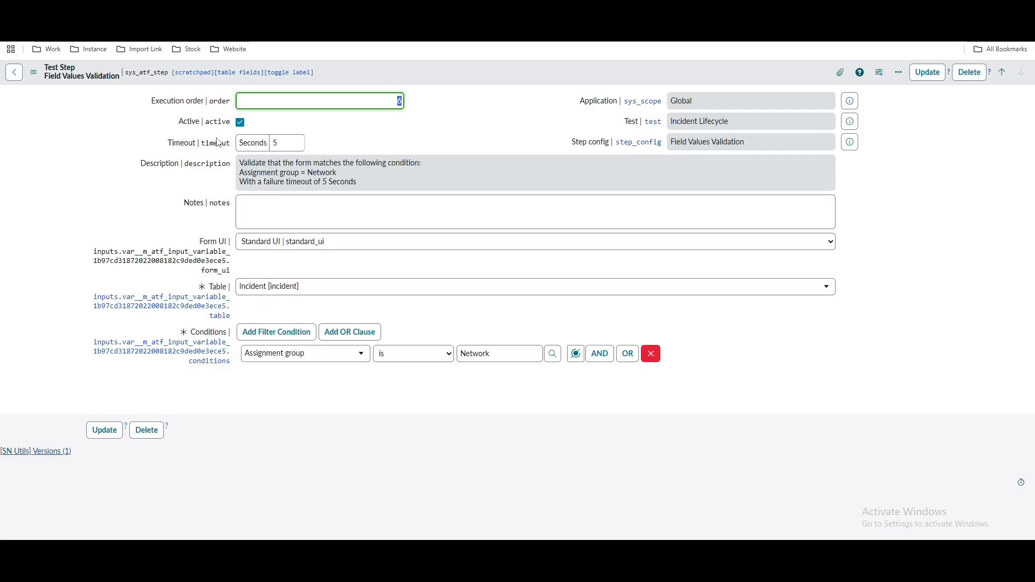
pyautogui.click(600, 355)
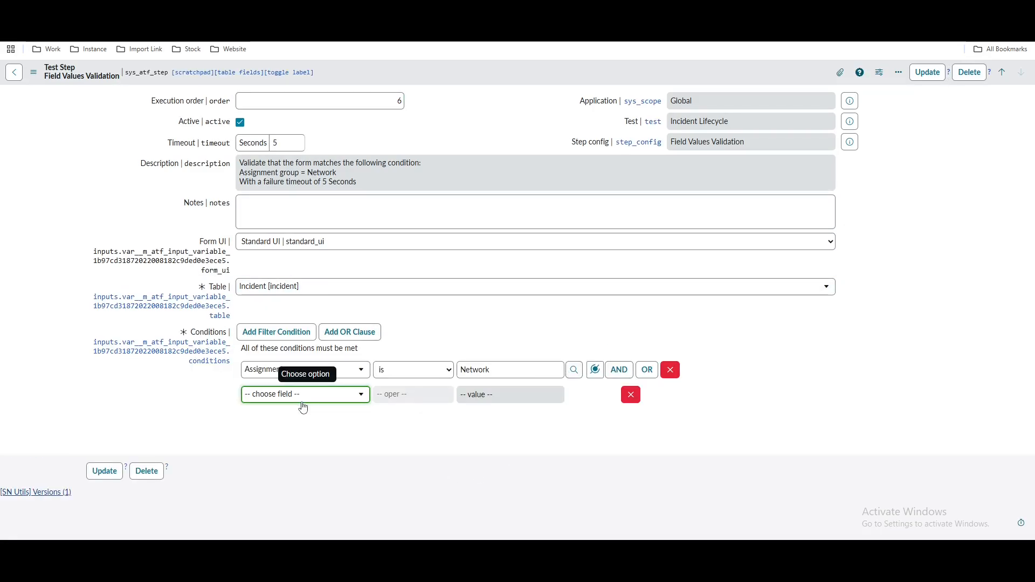
pyautogui.click(303, 405)
pyautogui.write('sta')
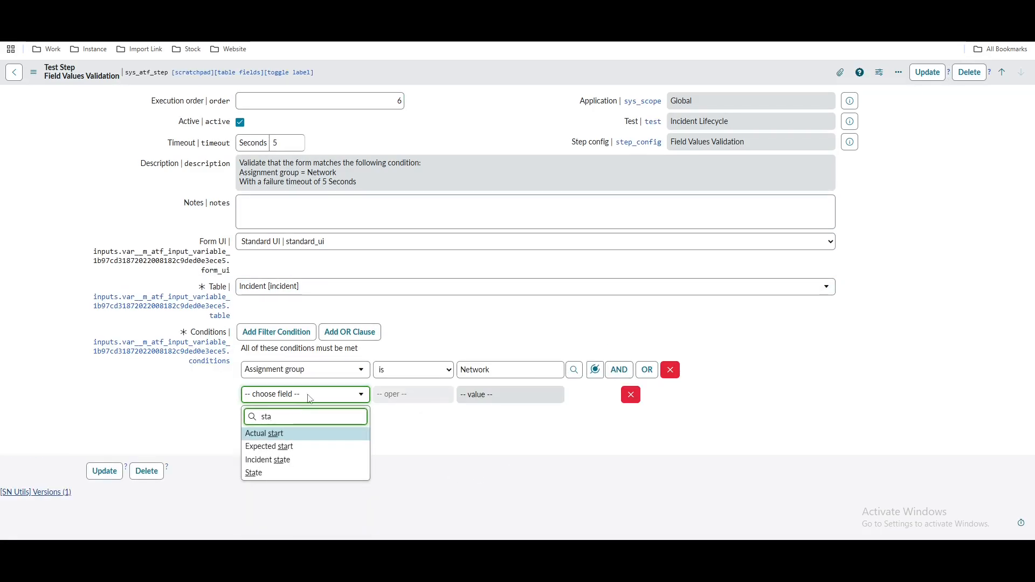
pyautogui.click(273, 473)
pyautogui.click(497, 396)
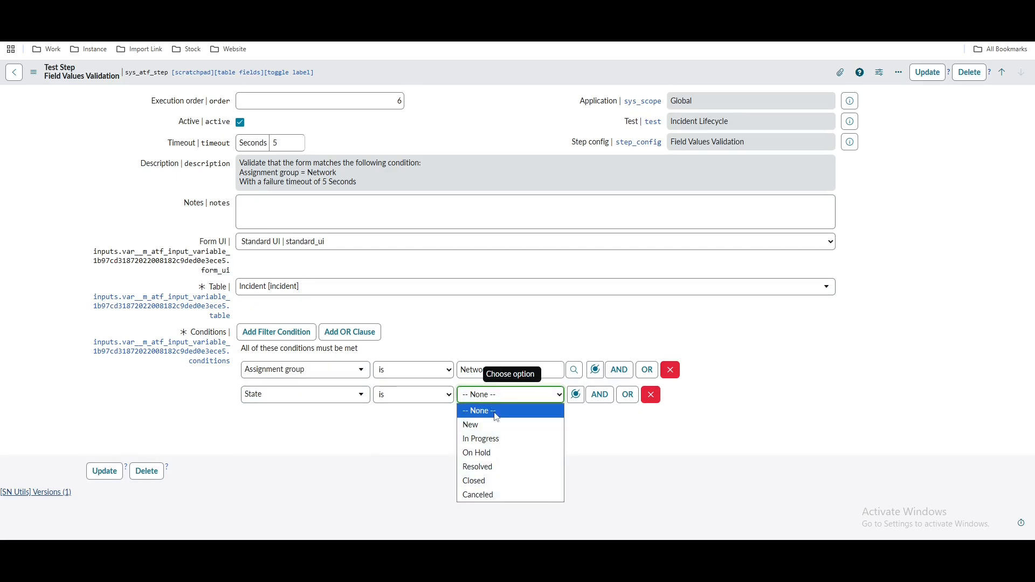
pyautogui.click(475, 425)
pyautogui.rightClick(488, 80)
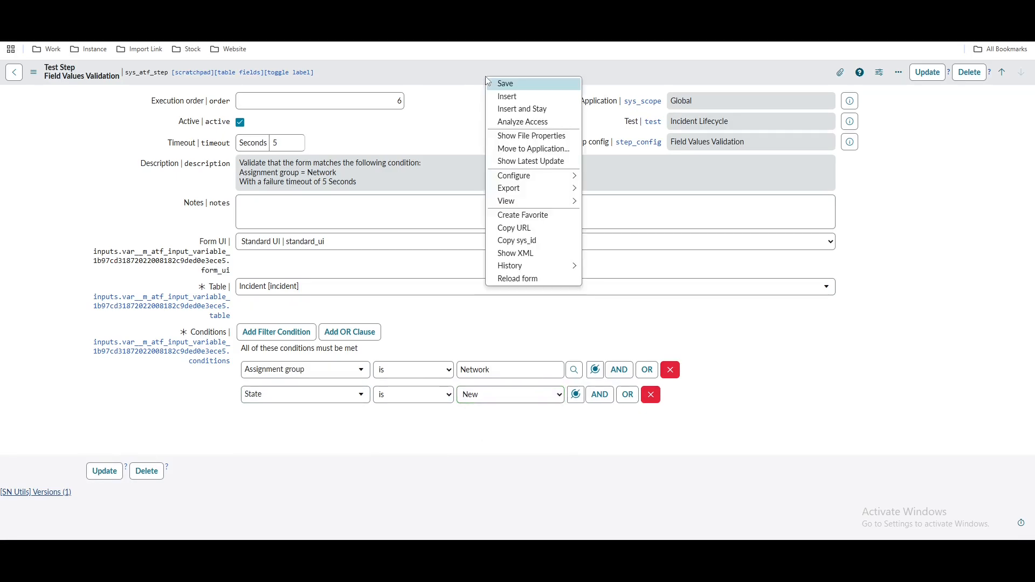
pyautogui.click(497, 83)
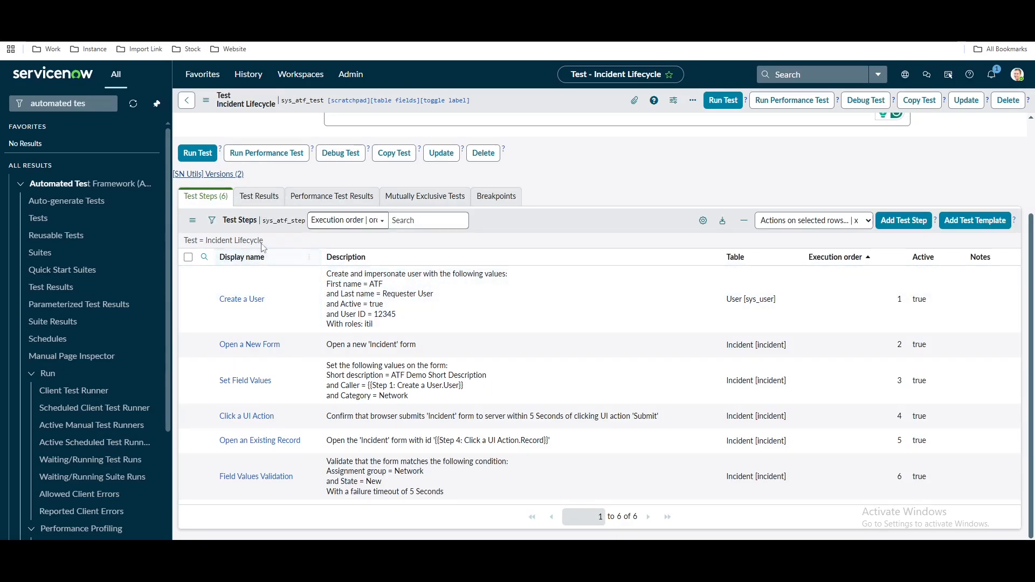
# Start a new Create a User test step inserted at the beginning of the test.
pyautogui.moveTo(275, 300); pyautogui.dragTo(221, 302)
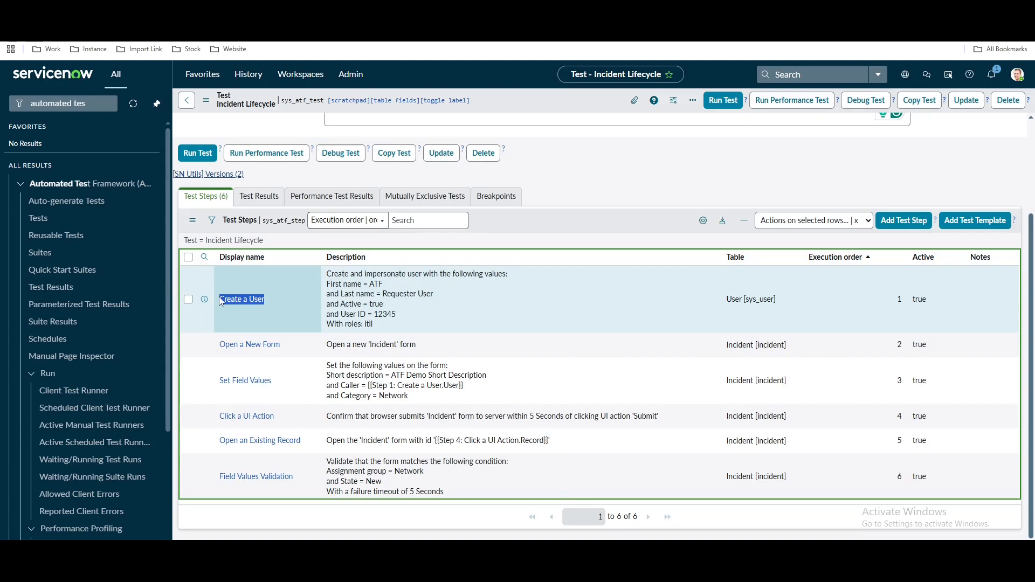
pyautogui.click(885, 229)
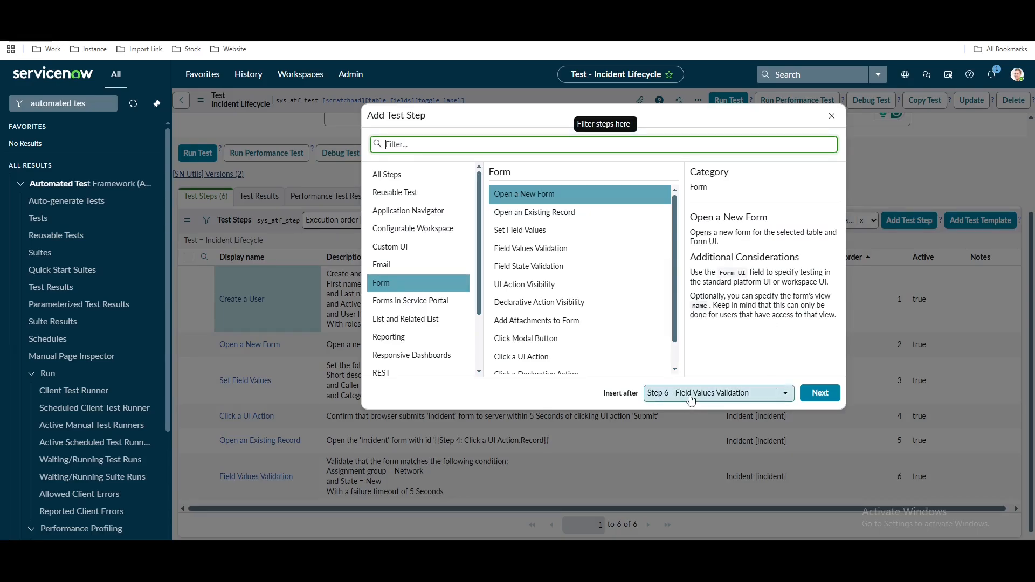
pyautogui.click(693, 393)
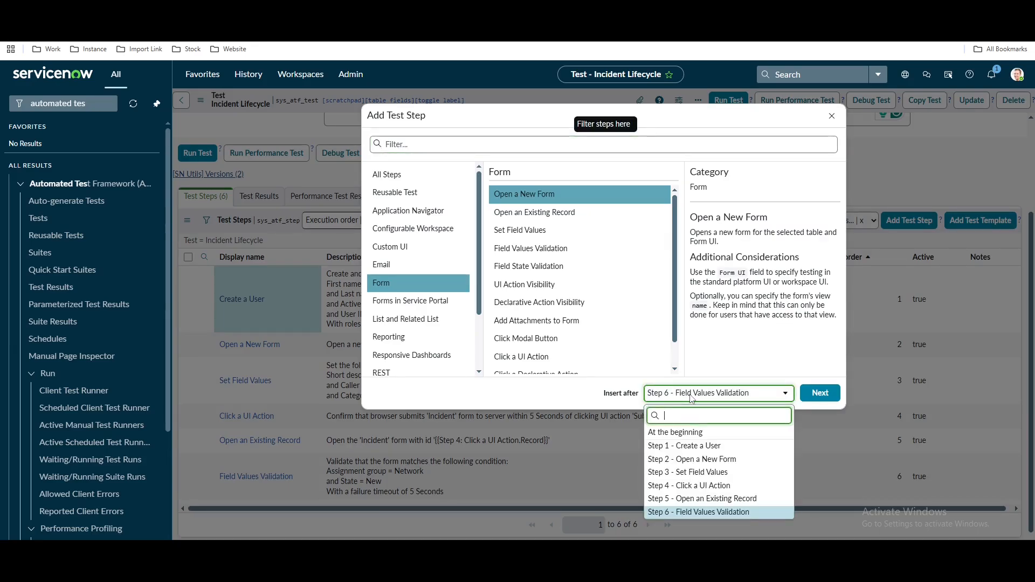
pyautogui.click(674, 433)
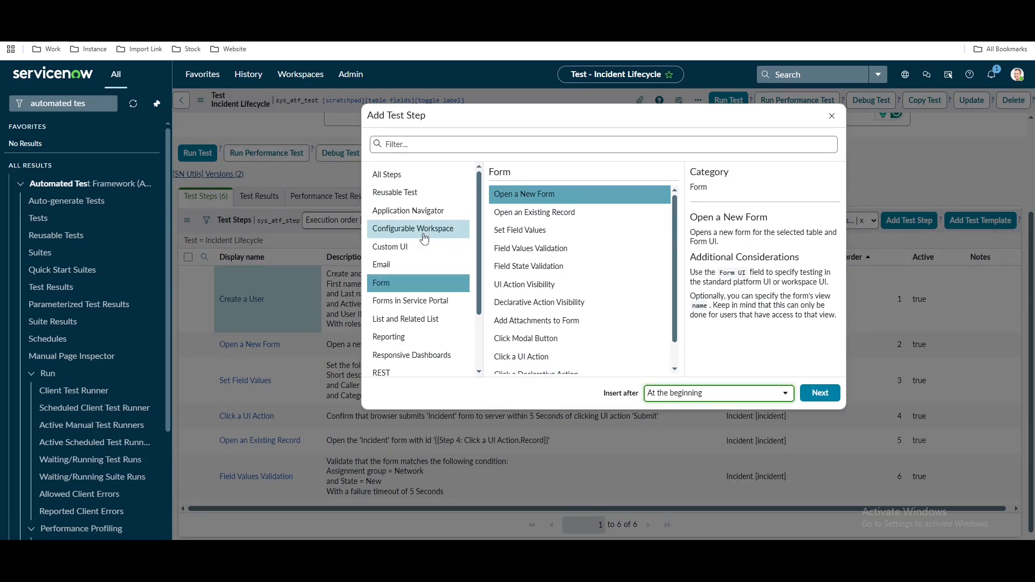
pyautogui.click(399, 176)
pyautogui.click(538, 197)
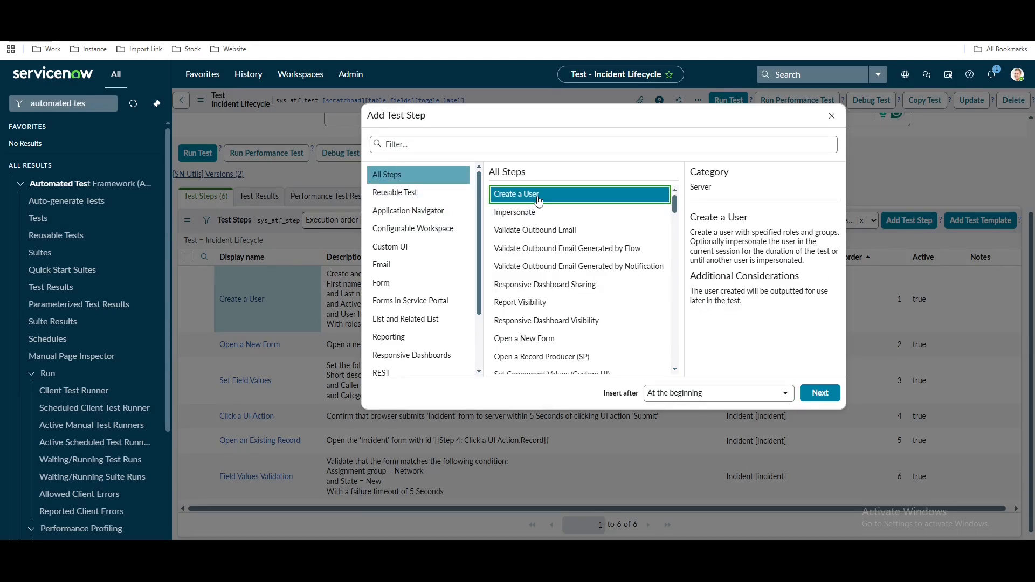
pyautogui.click(820, 394)
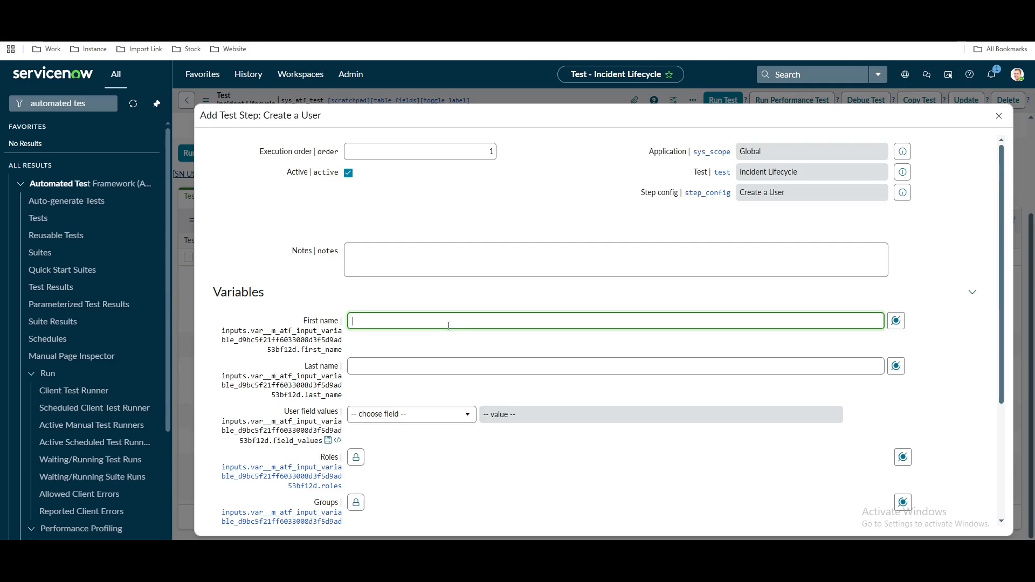
# Set the new test user's first name to ATF and last name to Network member.
pyautogui.write('ATF')
pyautogui.press('Tab')
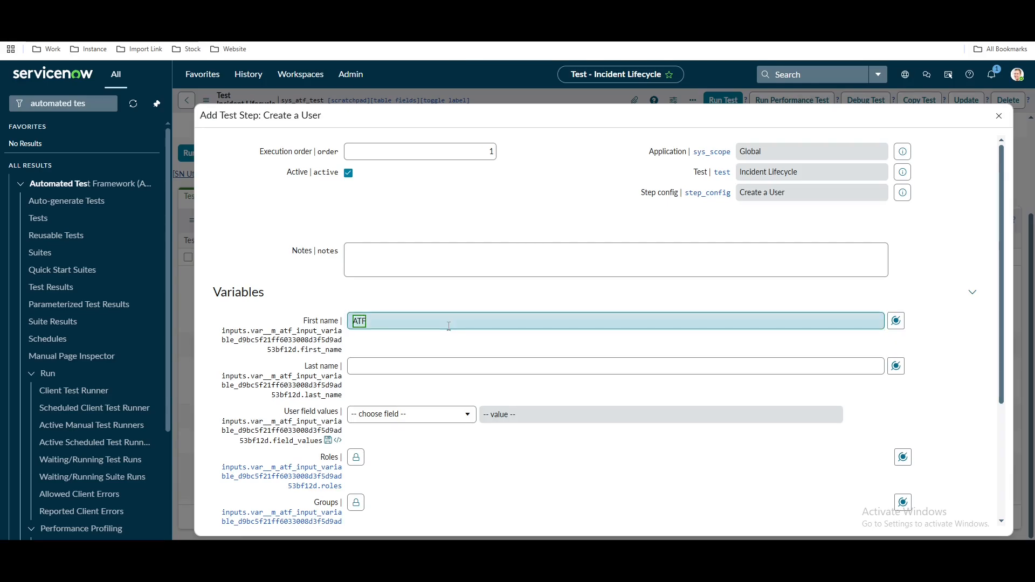
pyautogui.click(437, 364)
pyautogui.write('Network member')
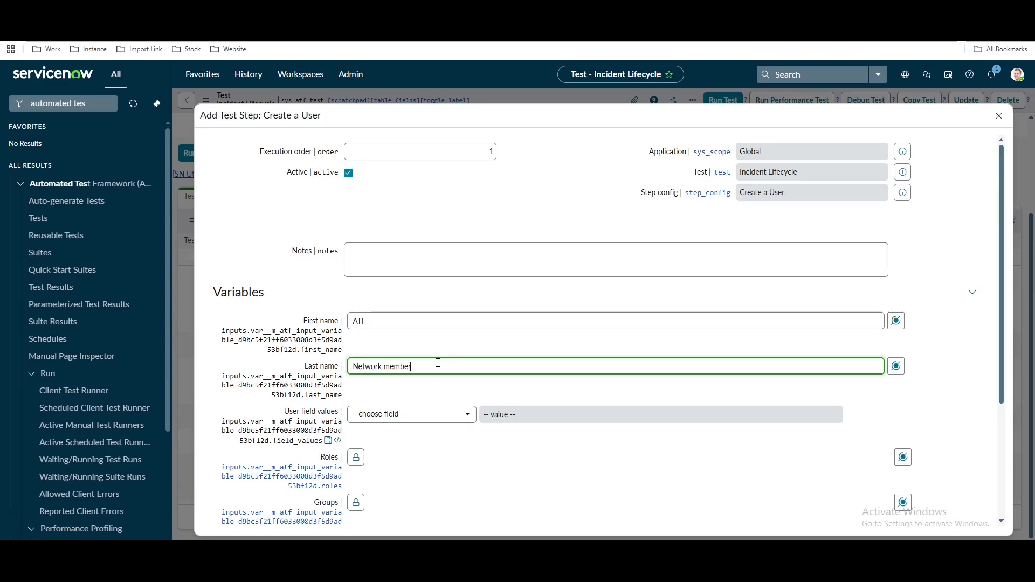
# Set the test user's field values to Active true and enter a User ID.
pyautogui.click(426, 416)
pyautogui.write('ac')
pyautogui.press('Return')
pyautogui.click(474, 437)
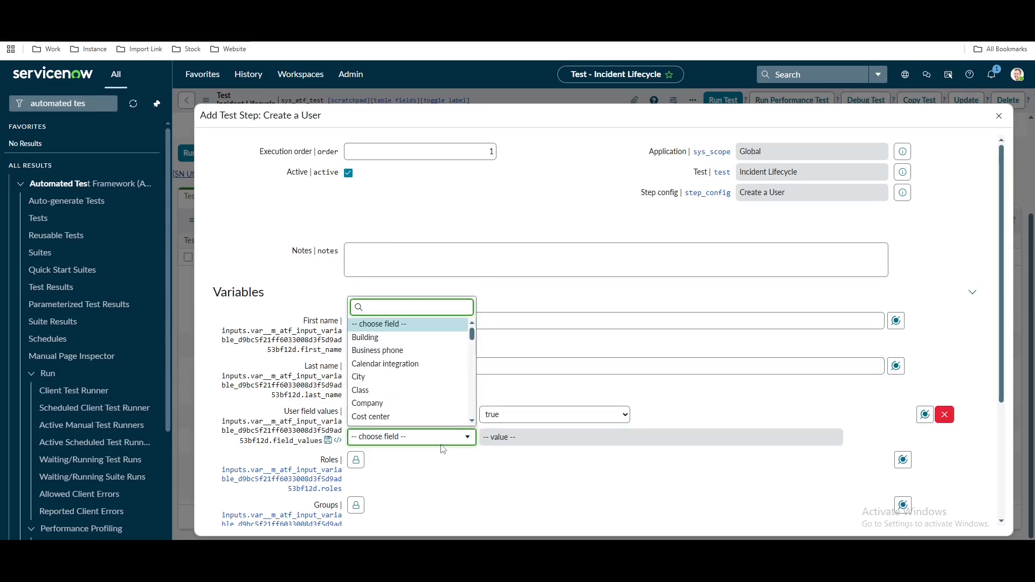
pyautogui.write('em')
pyautogui.press('BackSpace')
pyautogui.press('BackSpace')
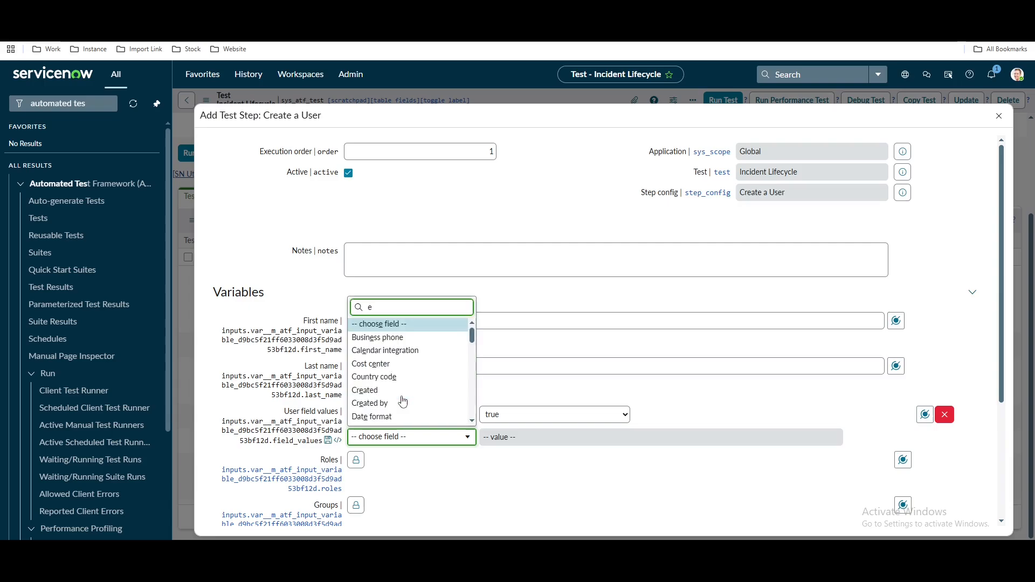
pyautogui.write('user')
pyautogui.click(377, 418)
pyautogui.write('789')
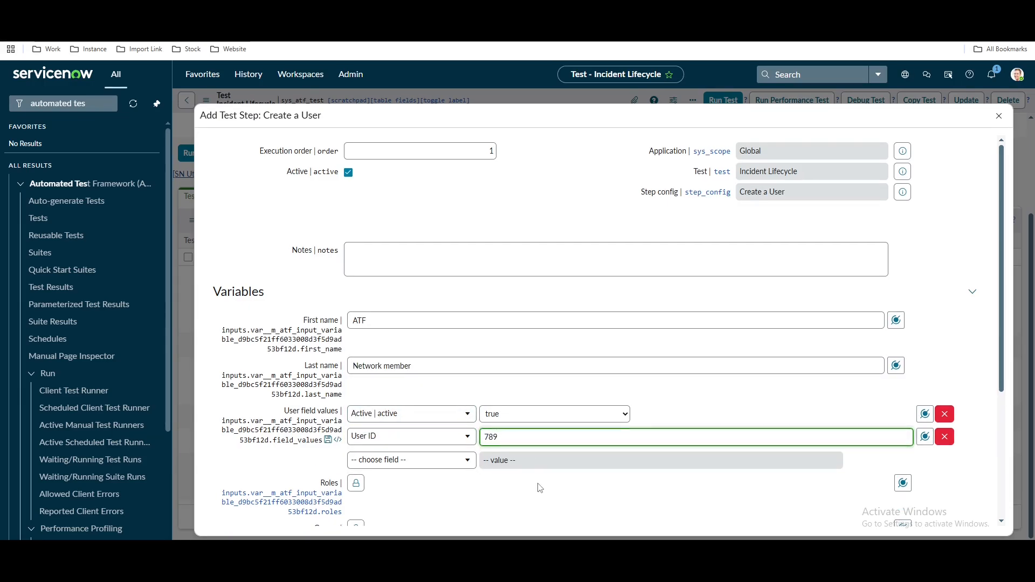
# Disable impersonation of this user, add the Network group, and submit the Create a User test step.
pyautogui.scroll(-4, 540, 488)
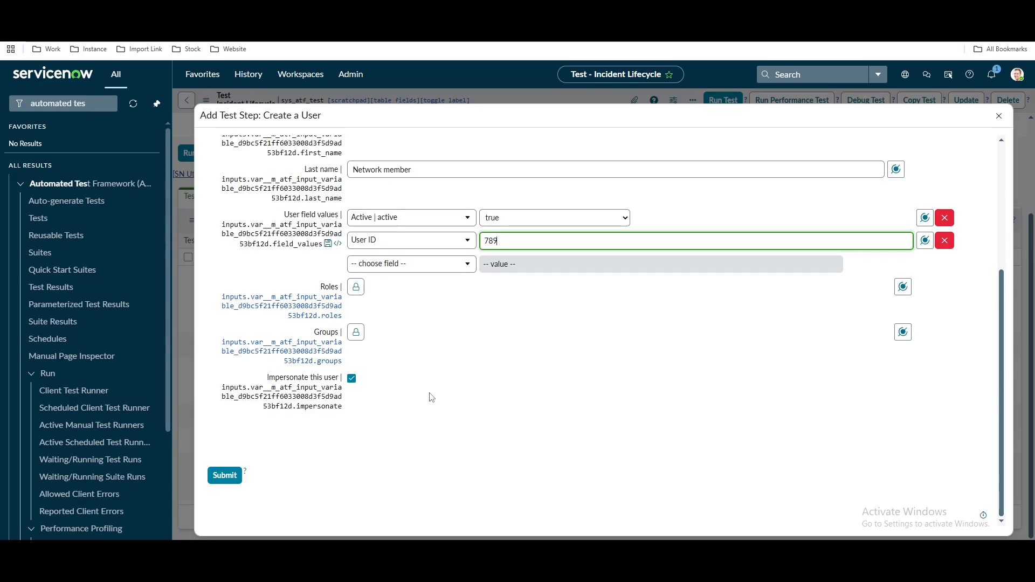
pyautogui.click(353, 379)
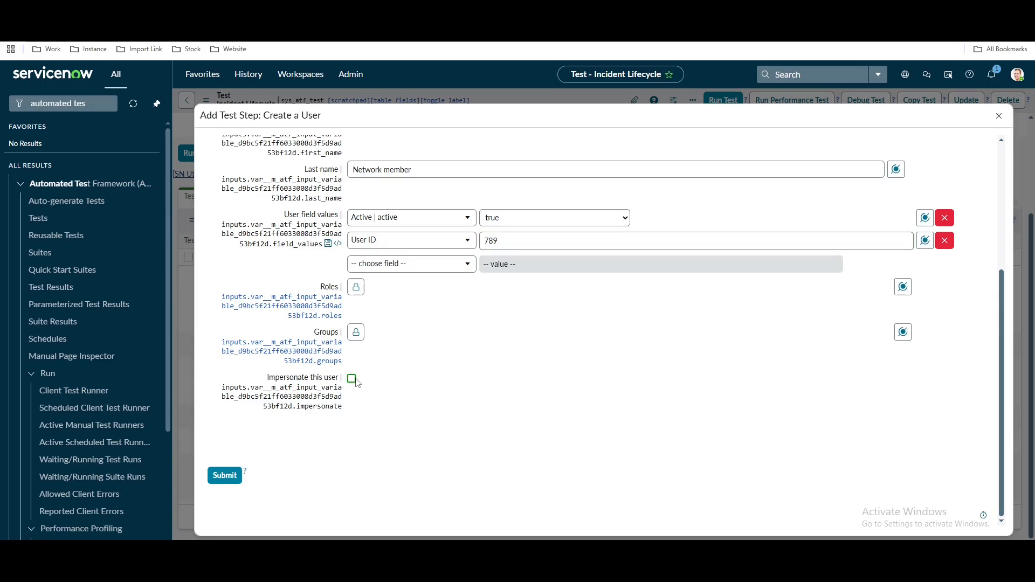
pyautogui.click(356, 335)
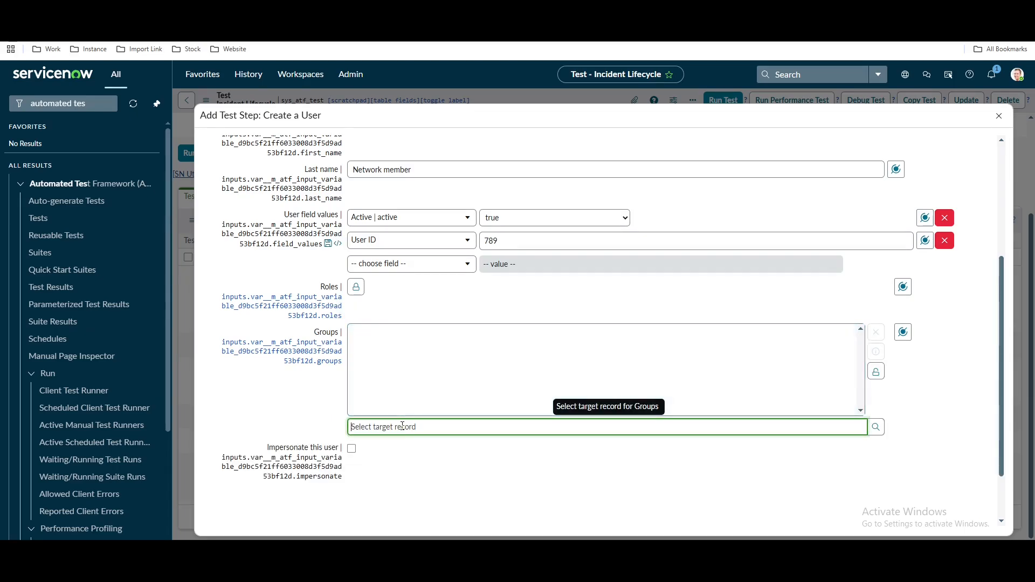
pyautogui.write('net')
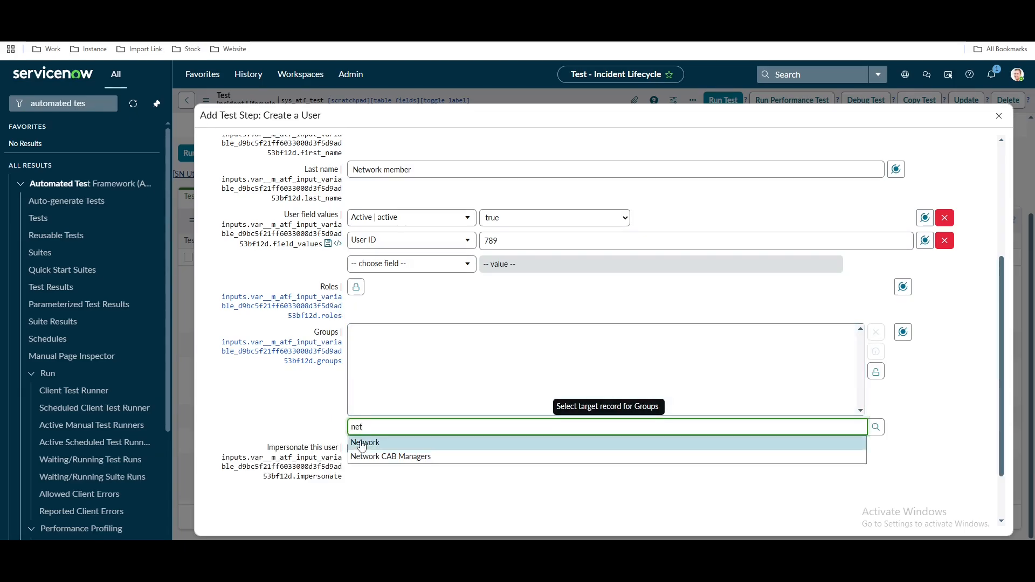
pyautogui.click(360, 443)
pyautogui.scroll(4, 521, 394)
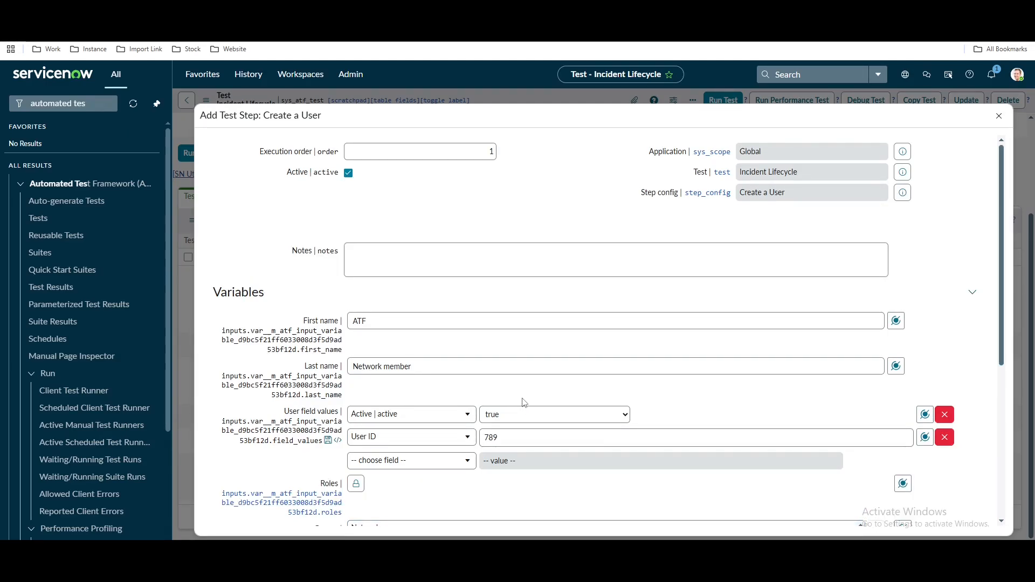
pyautogui.scroll(-2, 523, 403)
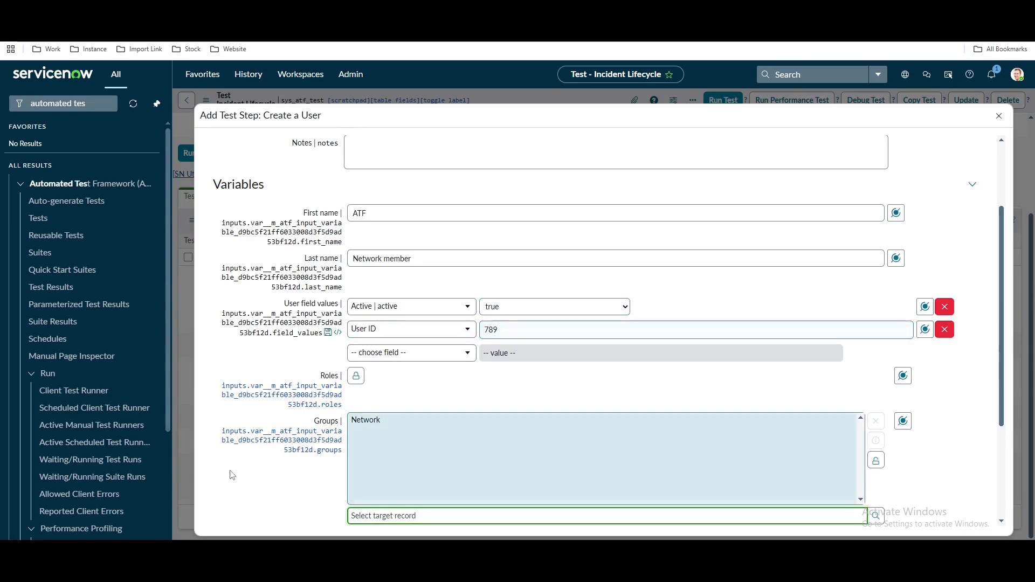
pyautogui.scroll(-2, 247, 468)
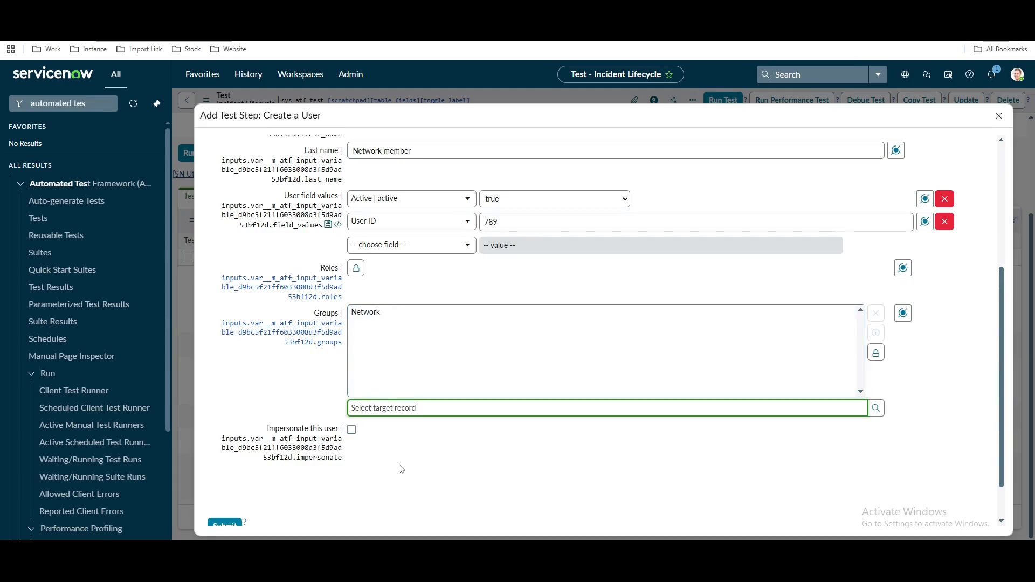
pyautogui.click(233, 525)
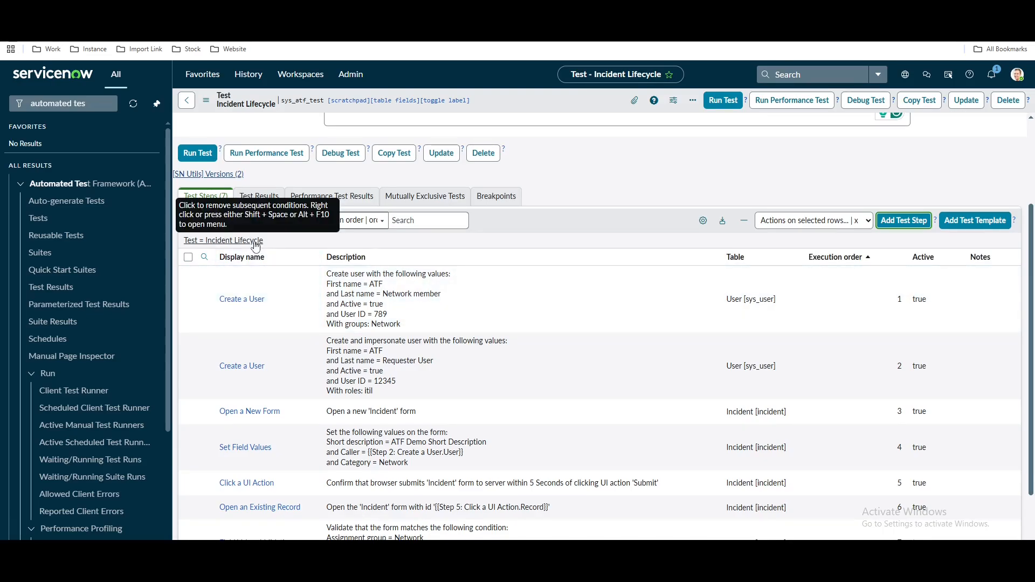
pyautogui.moveTo(326, 274); pyautogui.dragTo(443, 322)
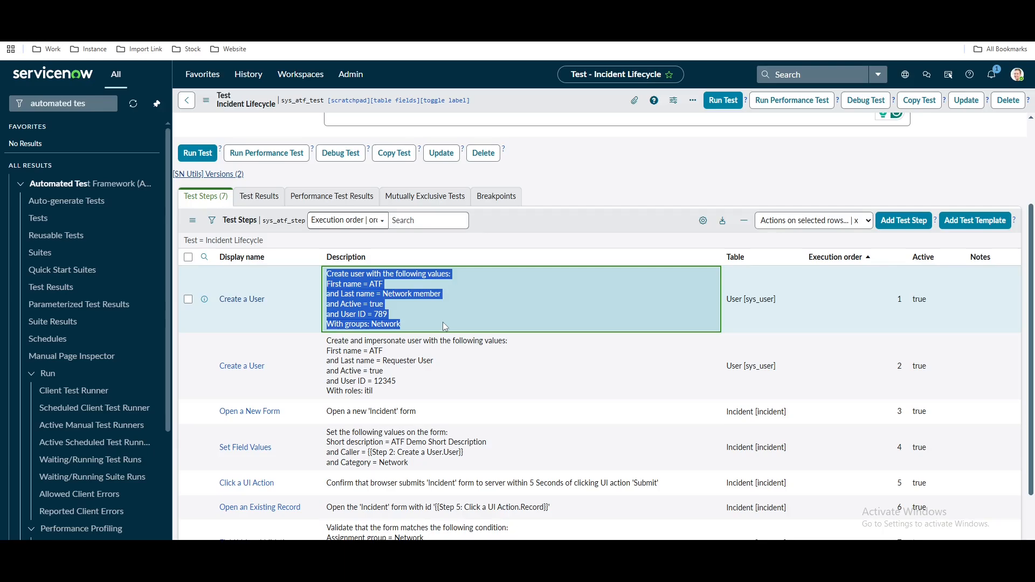
pyautogui.scroll(-2, 394, 295)
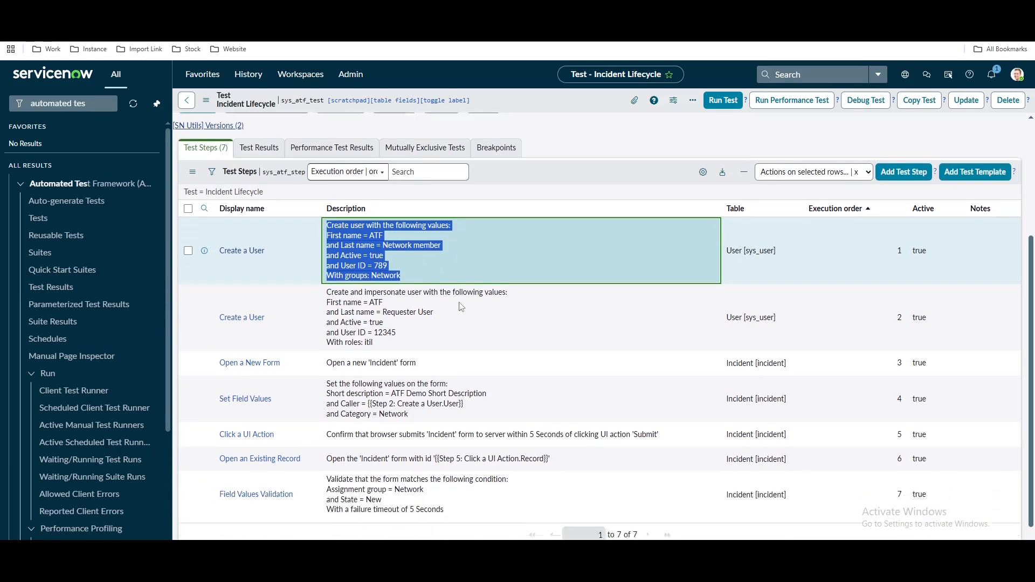
pyautogui.moveTo(369, 274); pyautogui.dragTo(409, 285)
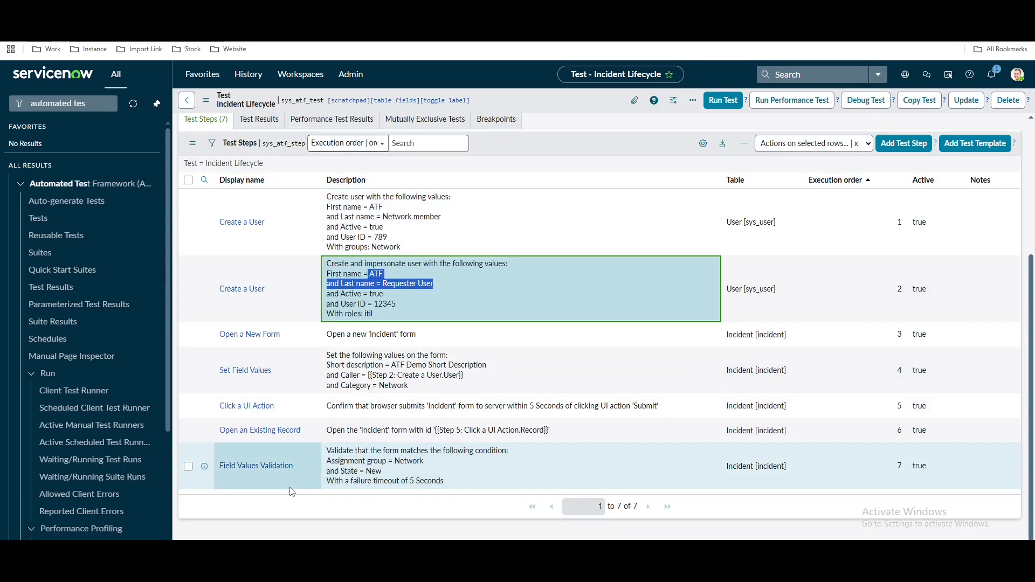
pyautogui.moveTo(328, 198); pyautogui.dragTo(392, 244)
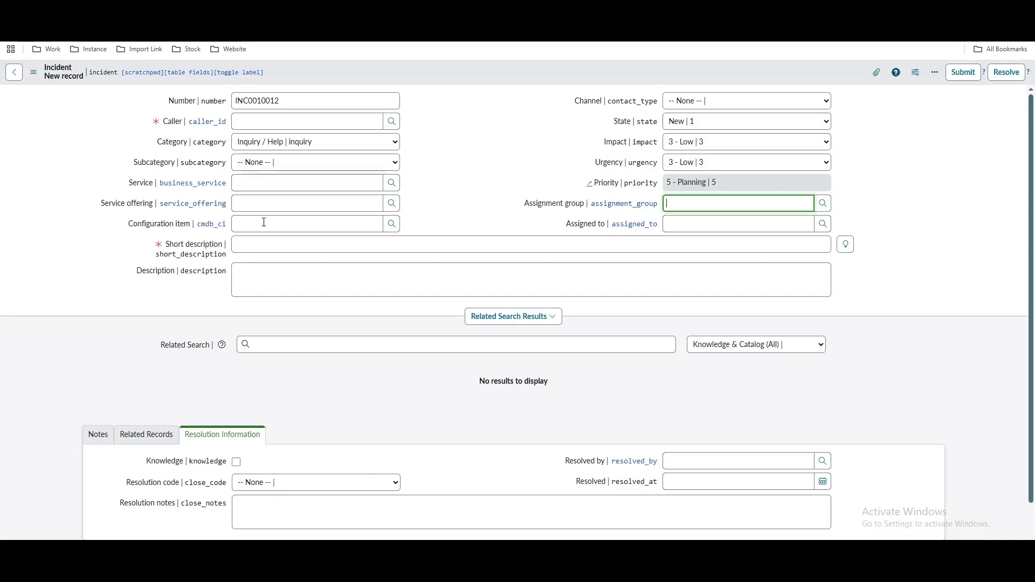
# Fill in the new incident with a caller, short description demo and category Network, and save the record.
pyautogui.click(311, 120)
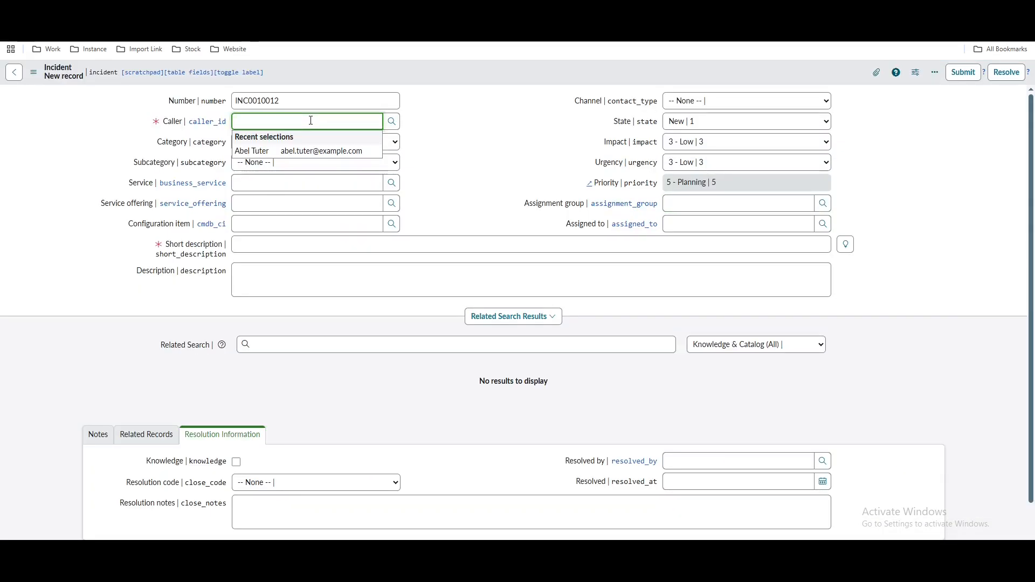
pyautogui.click(297, 151)
pyautogui.click(274, 251)
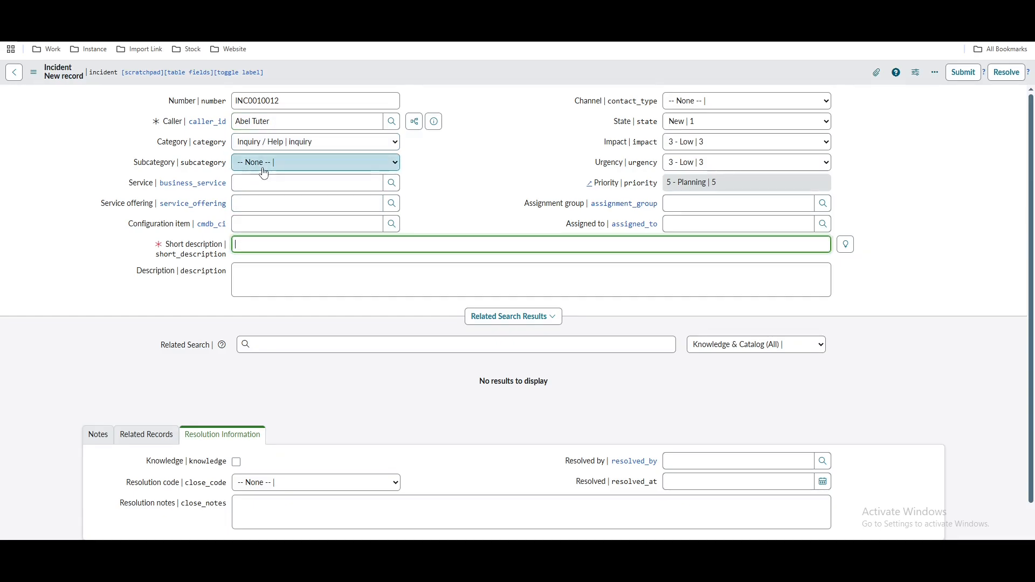
pyautogui.write('demo')
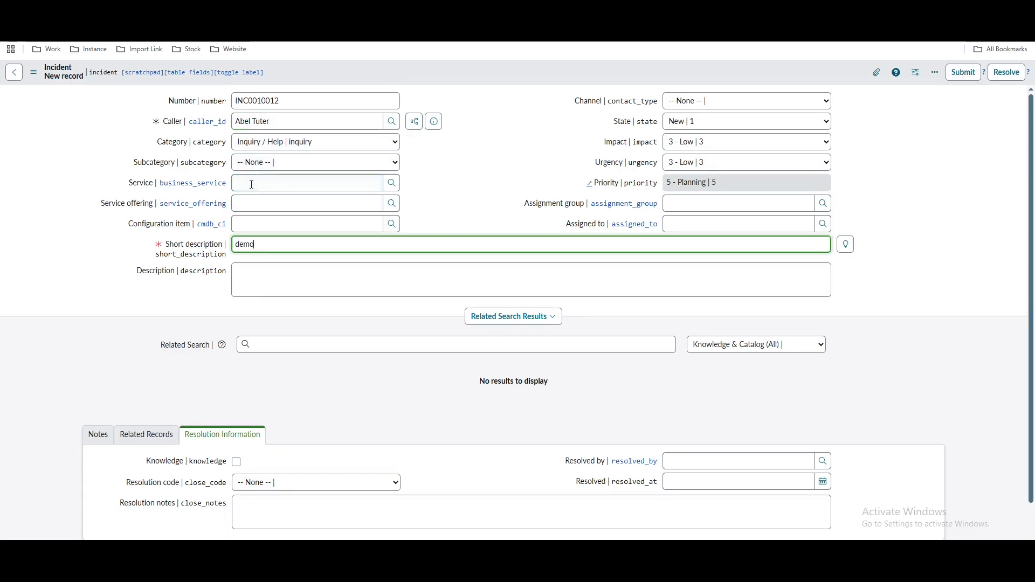
pyautogui.click(315, 142)
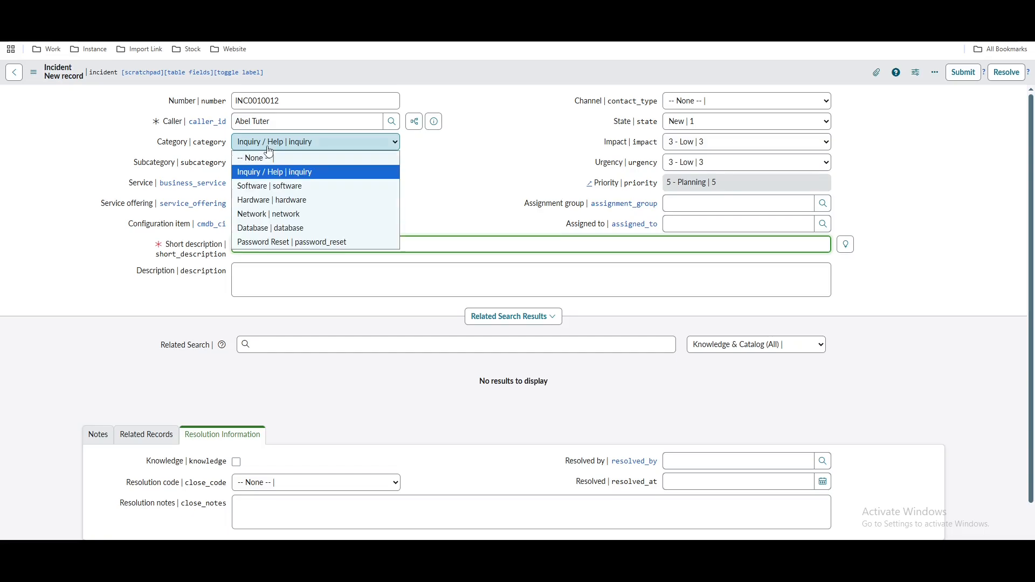
pyautogui.click(270, 215)
pyautogui.rightClick(485, 72)
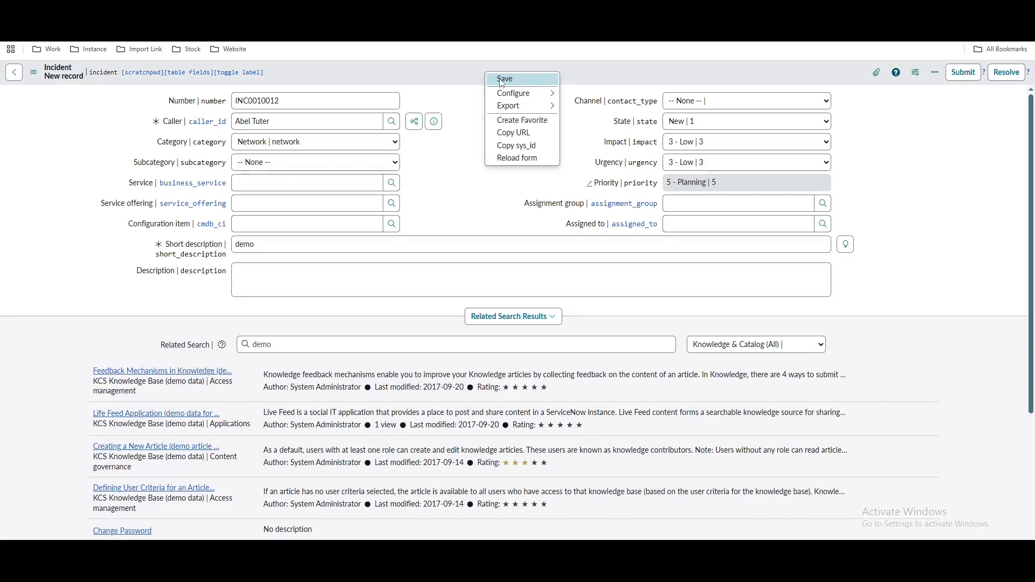
pyautogui.click(501, 79)
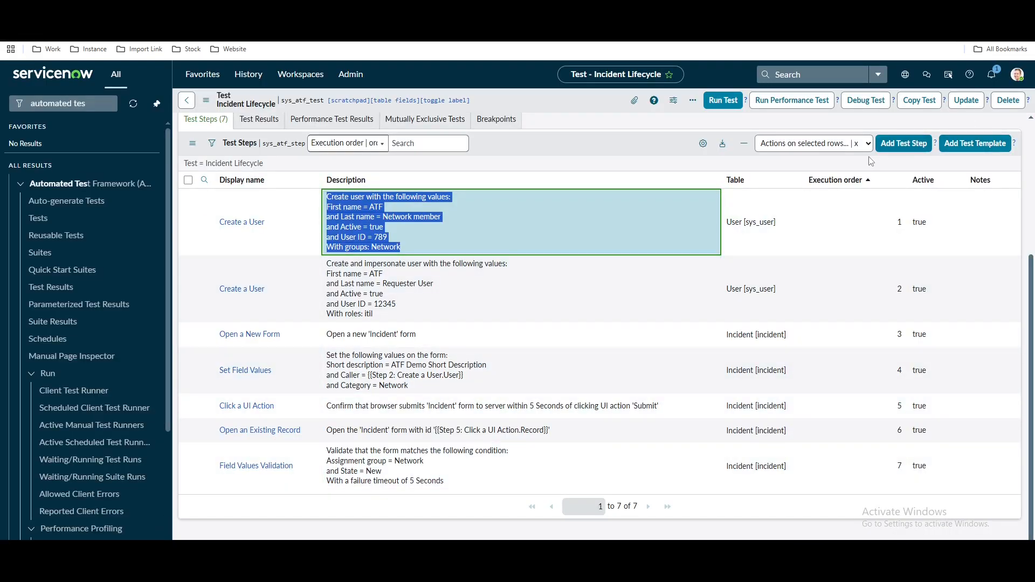
# Add an Impersonate test step after the Field Values Validation step, using the user output of Step 1: Create a User.
pyautogui.click(897, 145)
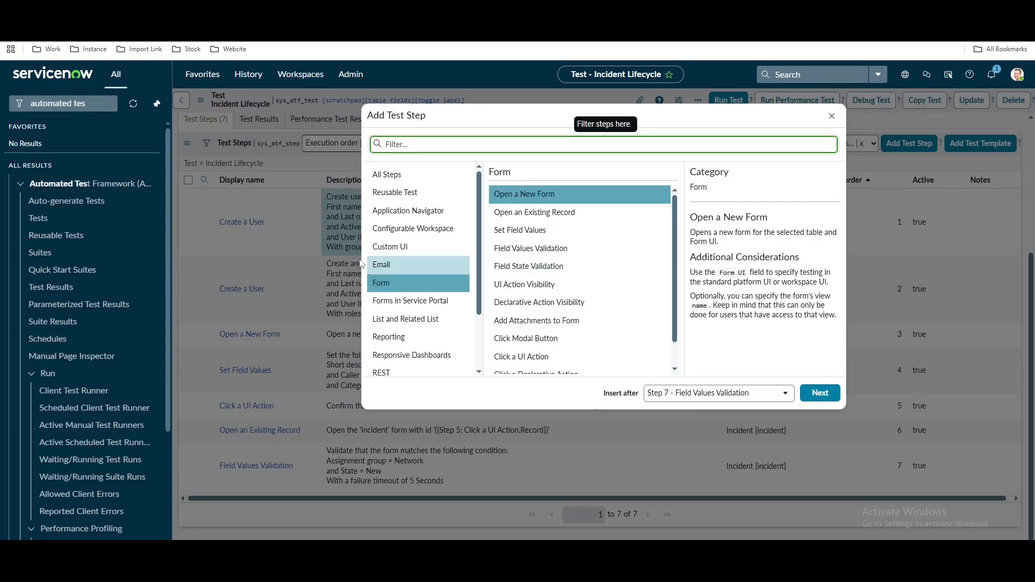
pyautogui.write('imp')
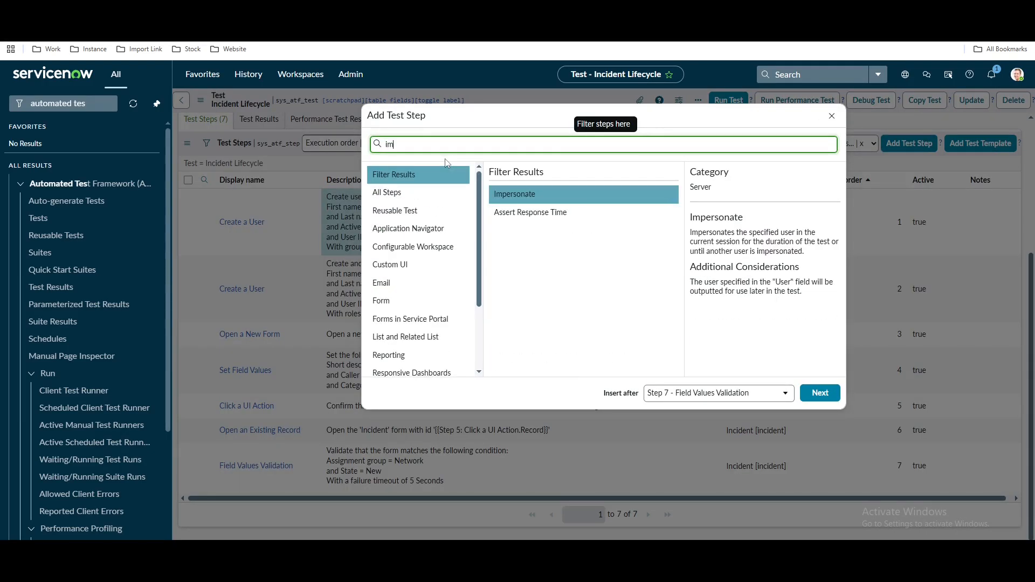
pyautogui.click(818, 395)
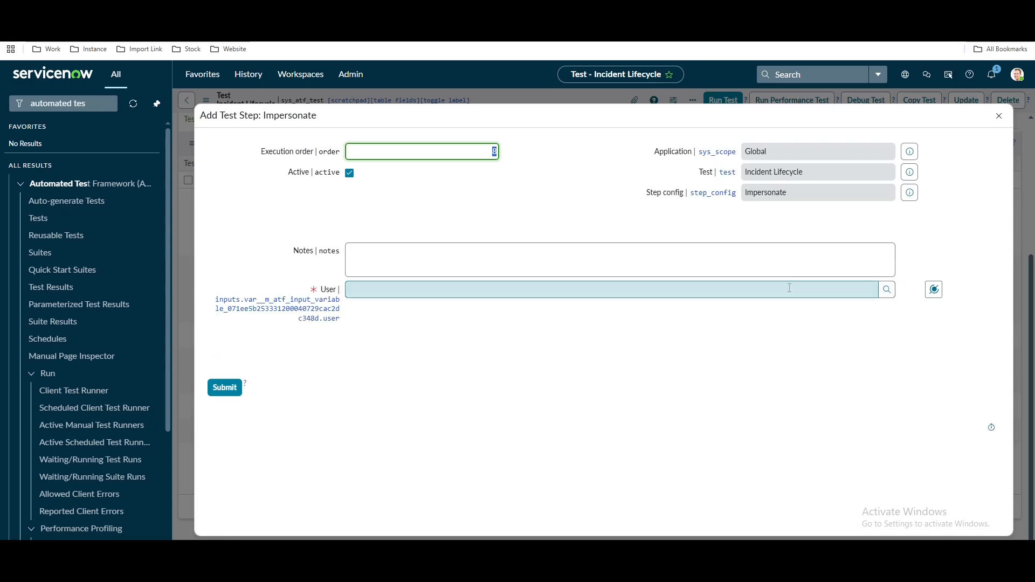
pyautogui.click(934, 291)
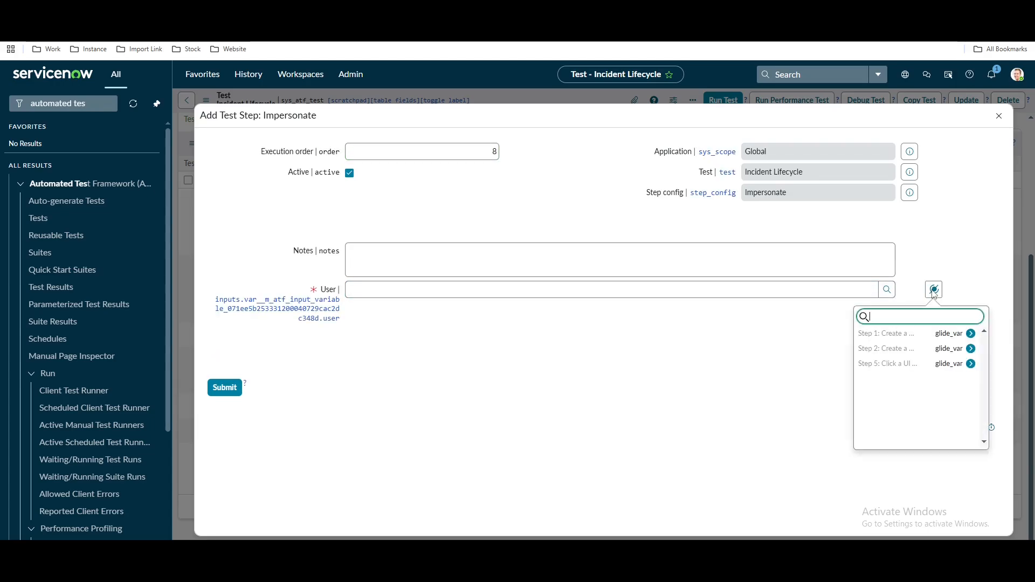
pyautogui.click(912, 340)
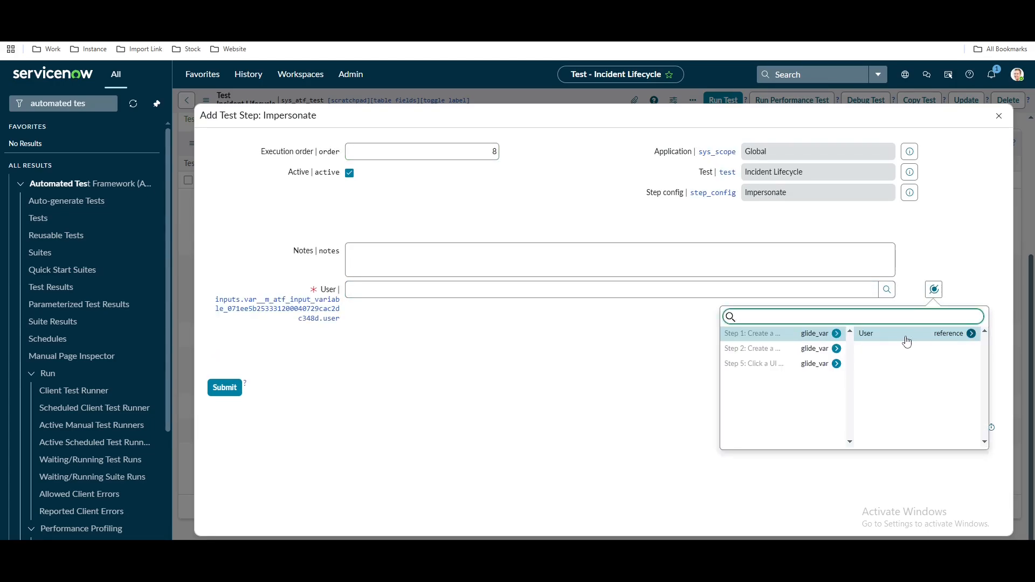
pyautogui.click(908, 340)
pyautogui.click(225, 388)
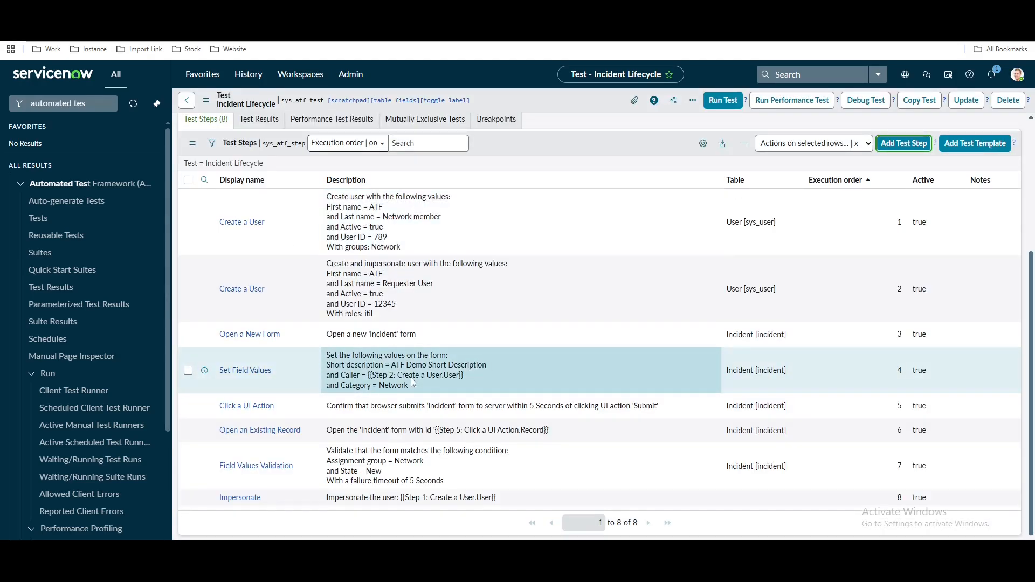
pyautogui.moveTo(387, 499); pyautogui.dragTo(490, 499)
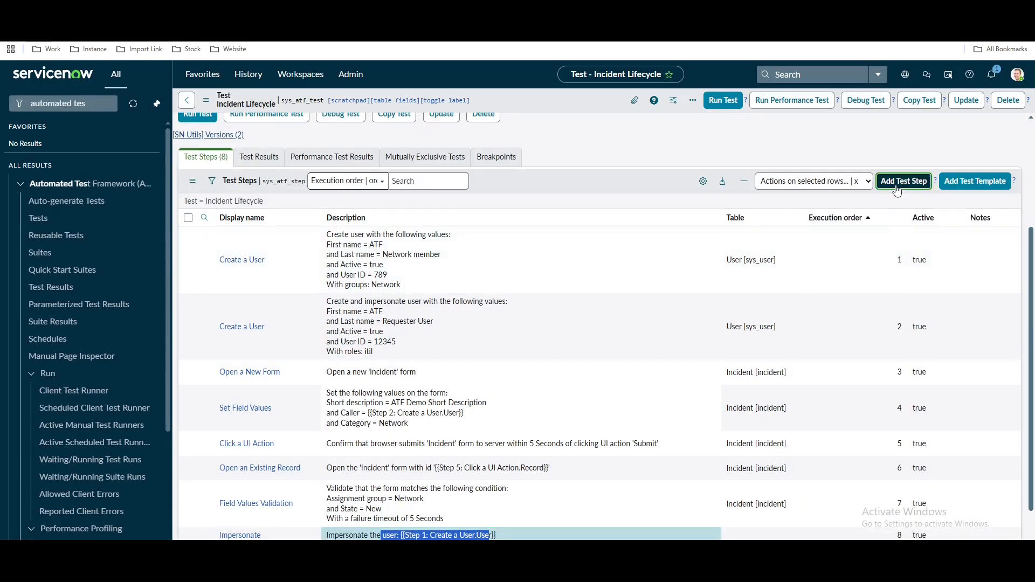
# Add an Open an Existing Record test step after the Impersonate step, with its record taken from Step 5: Click a UI Action.
pyautogui.click(904, 180)
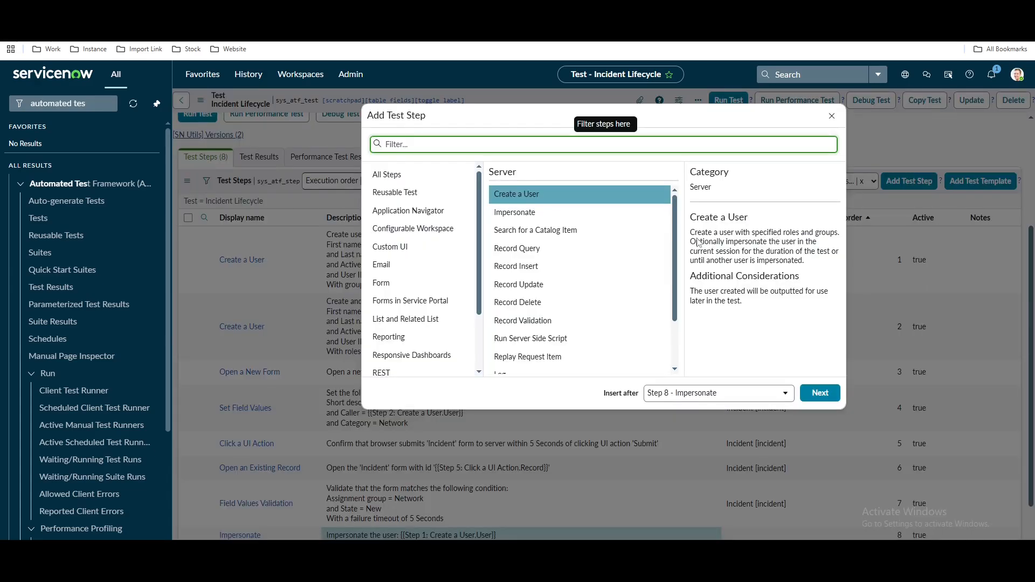
pyautogui.click(385, 282)
pyautogui.click(550, 213)
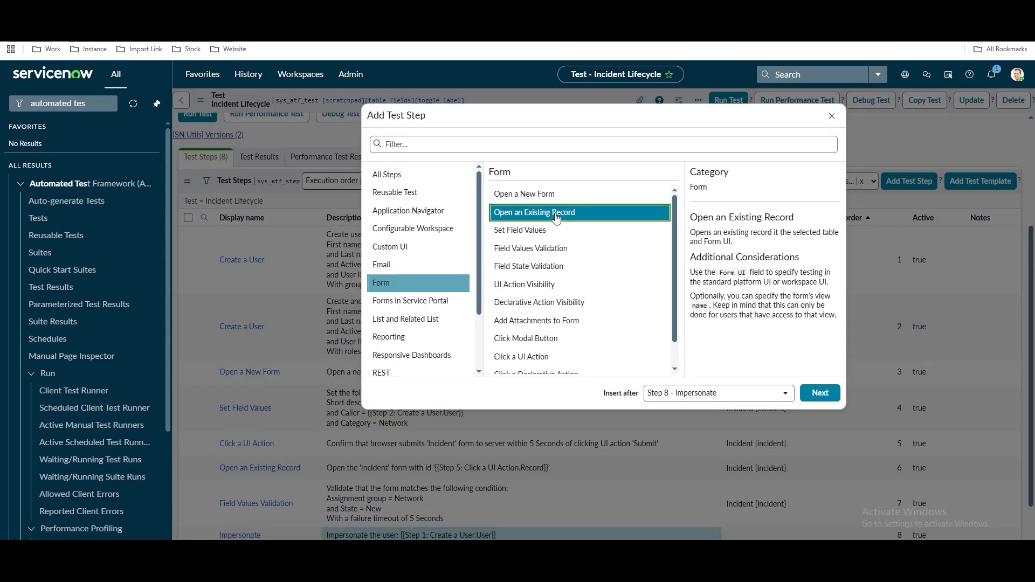
pyautogui.click(815, 397)
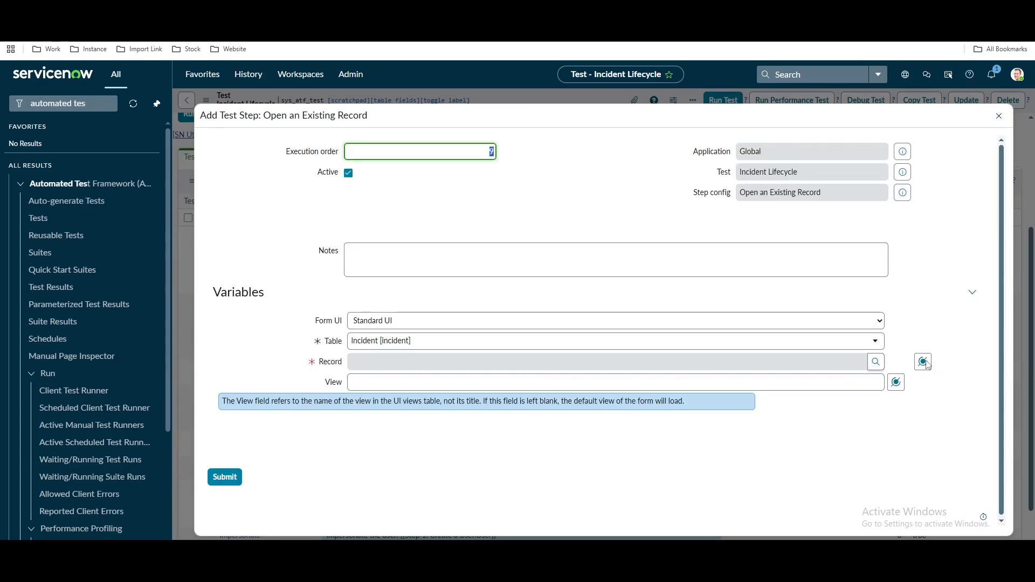
pyautogui.click(925, 364)
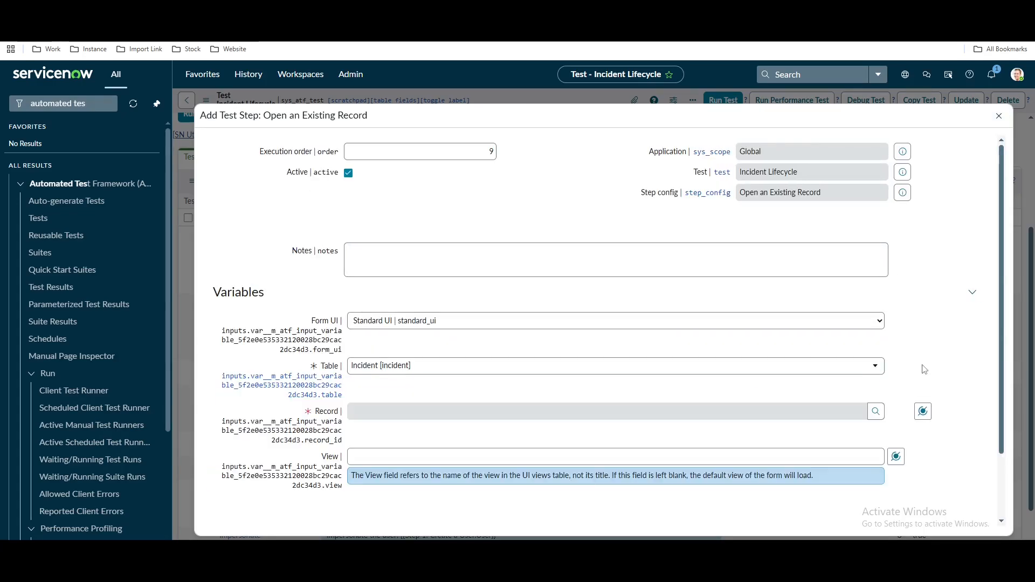
pyautogui.click(922, 412)
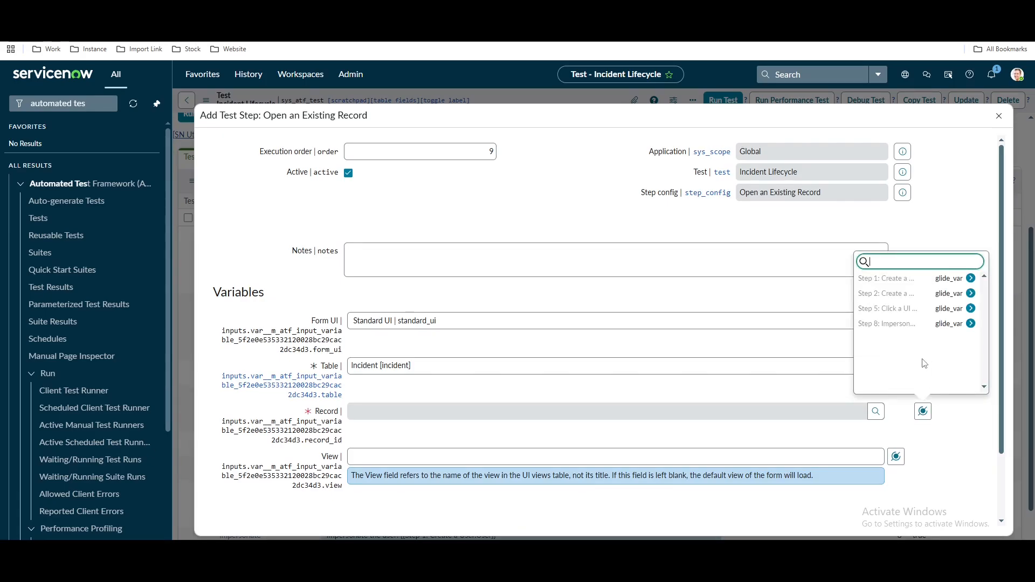
pyautogui.click(954, 316)
pyautogui.click(879, 278)
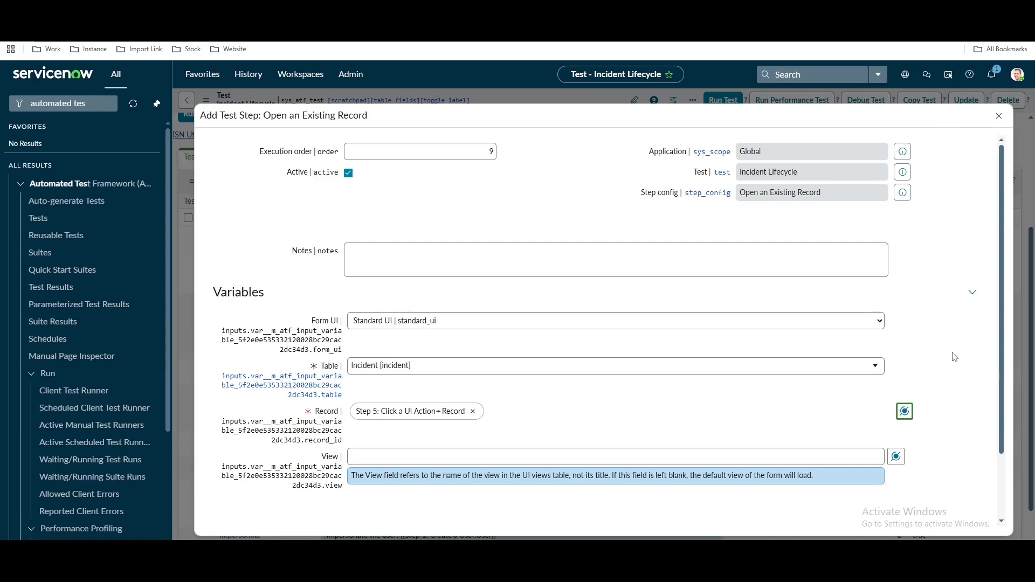
pyautogui.scroll(-2, 574, 420)
pyautogui.click(231, 479)
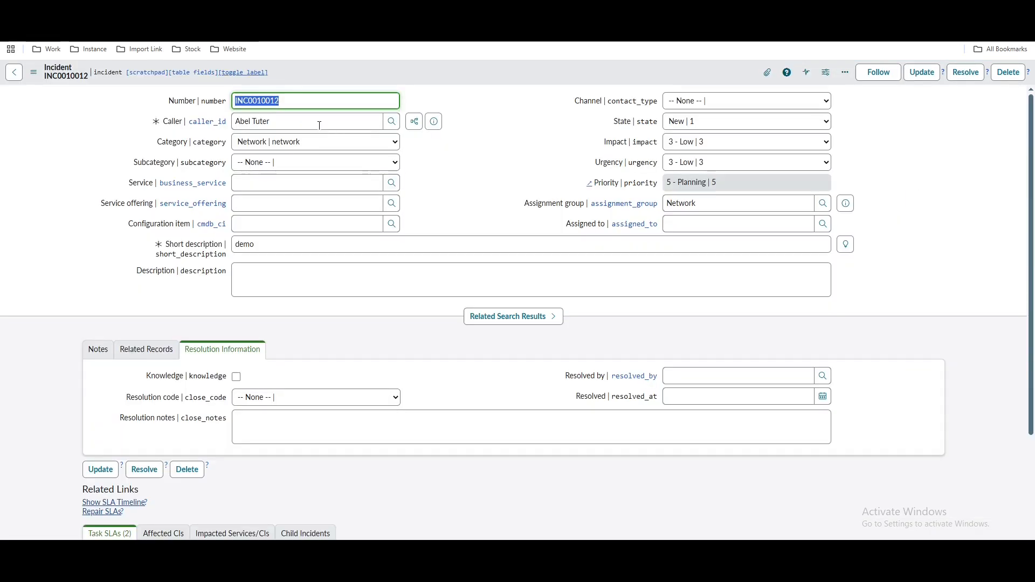
# Return to the Incident Lifecycle test and start a Set Field Values test step after Step 9 - Open an Existing Record.
pyautogui.click(675, 224)
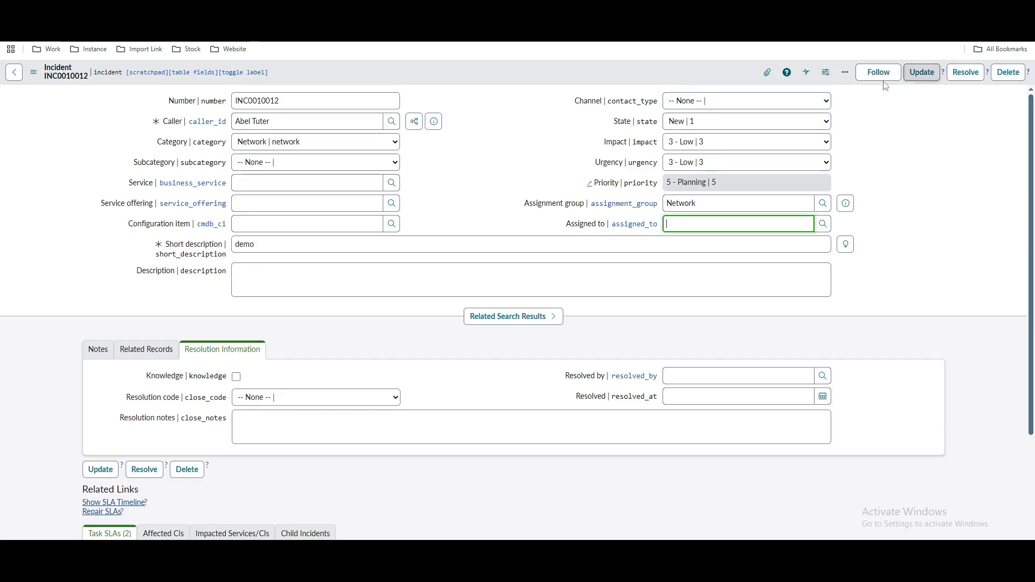
pyautogui.click(161, 10)
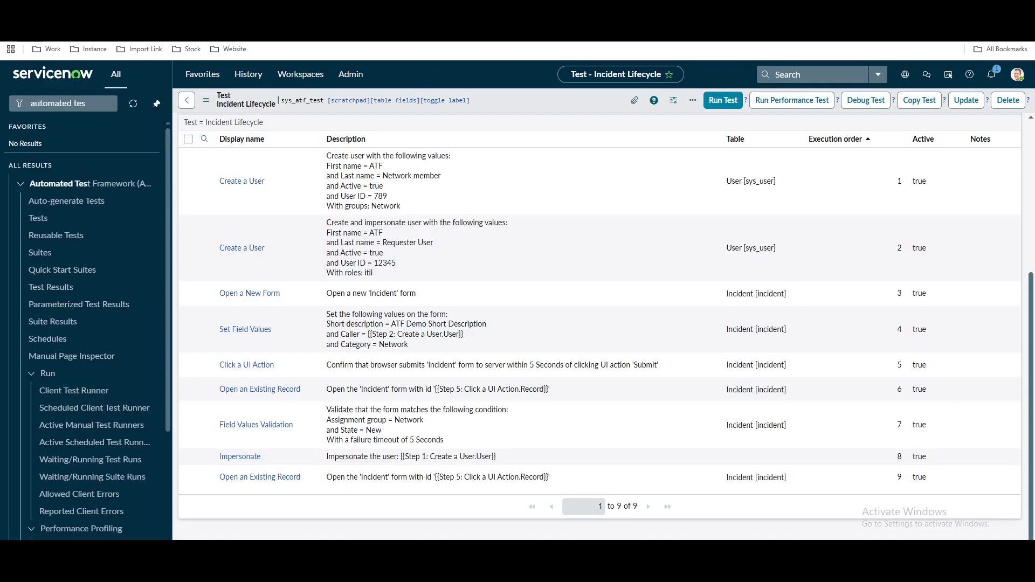
pyautogui.scroll(2, 766, 338)
pyautogui.click(903, 212)
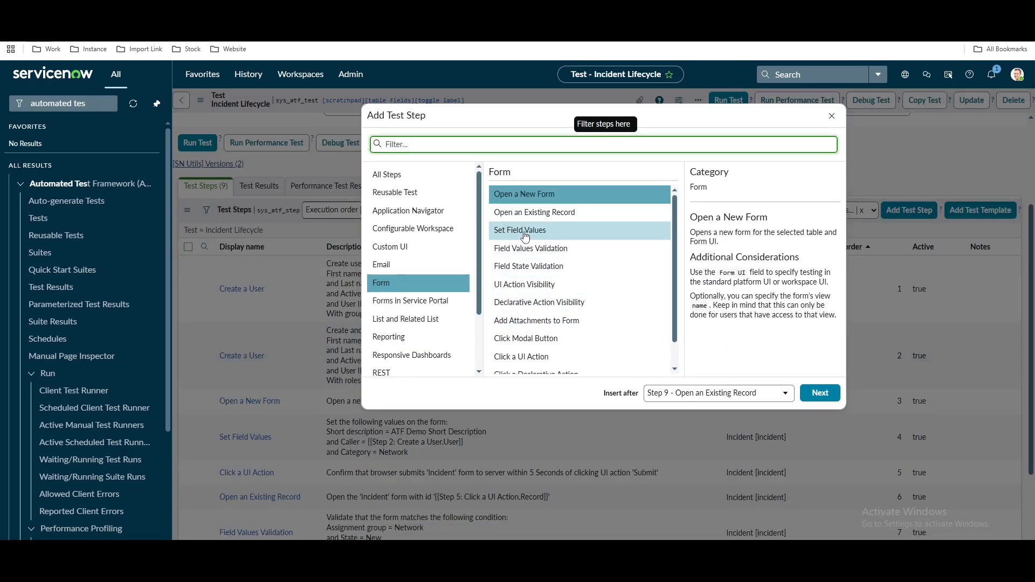
pyautogui.click(542, 232)
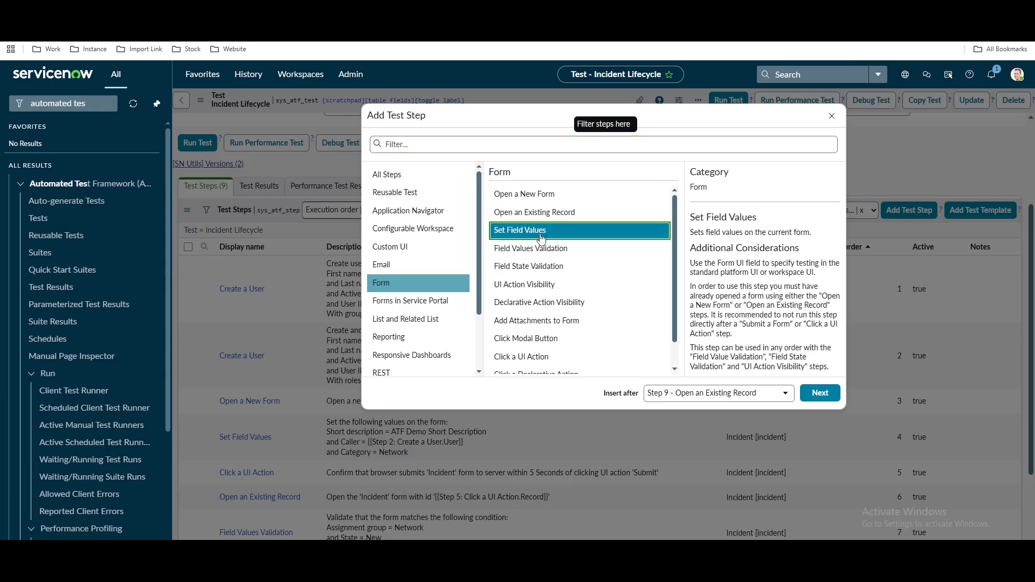
pyautogui.click(820, 395)
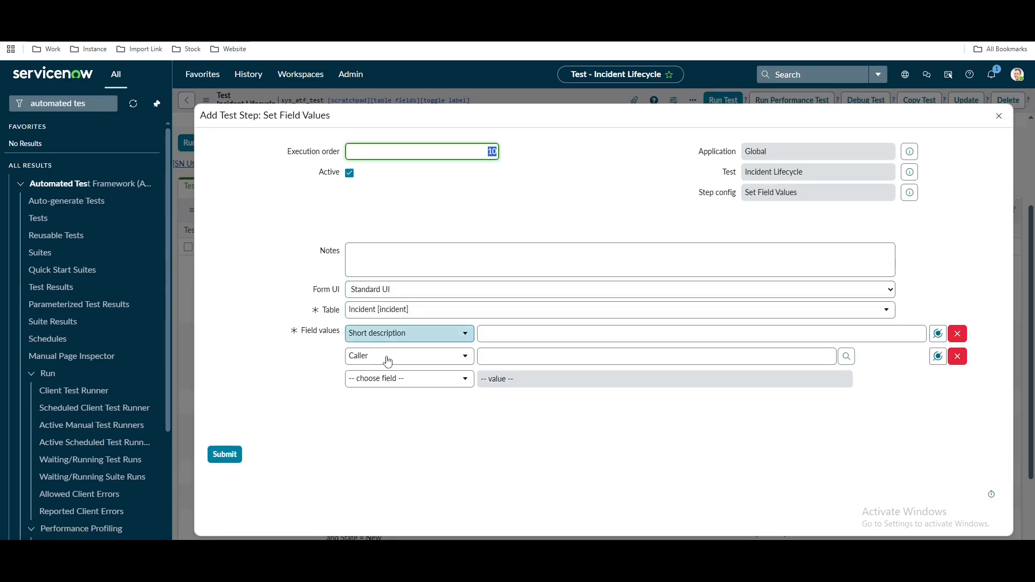
# Map Assigned to to the user from Step 1: Create a User, remove the Caller field, and submit the Set Field Values step.
pyautogui.click(401, 345)
pyautogui.write('ass')
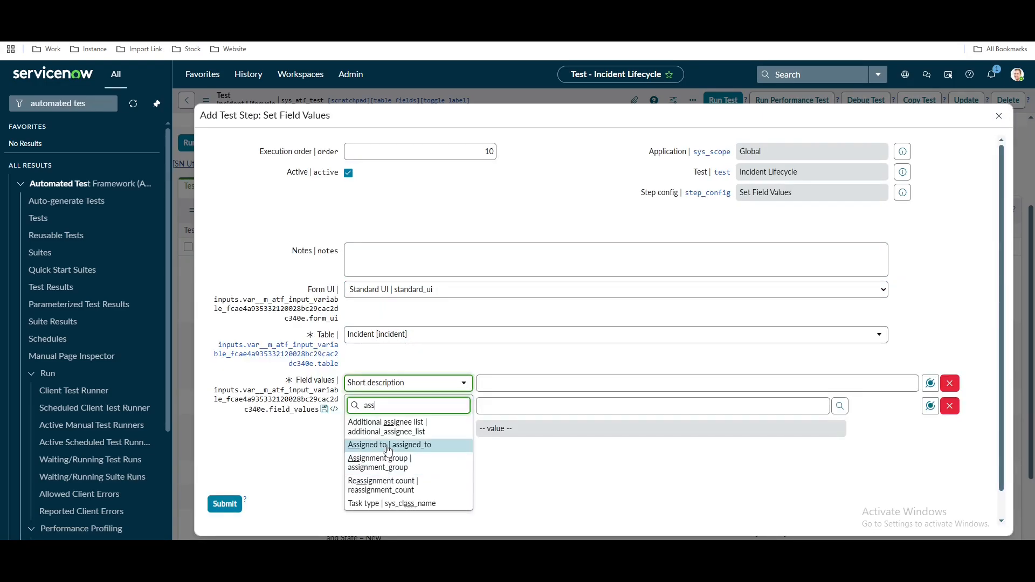
pyautogui.click(410, 442)
pyautogui.click(546, 388)
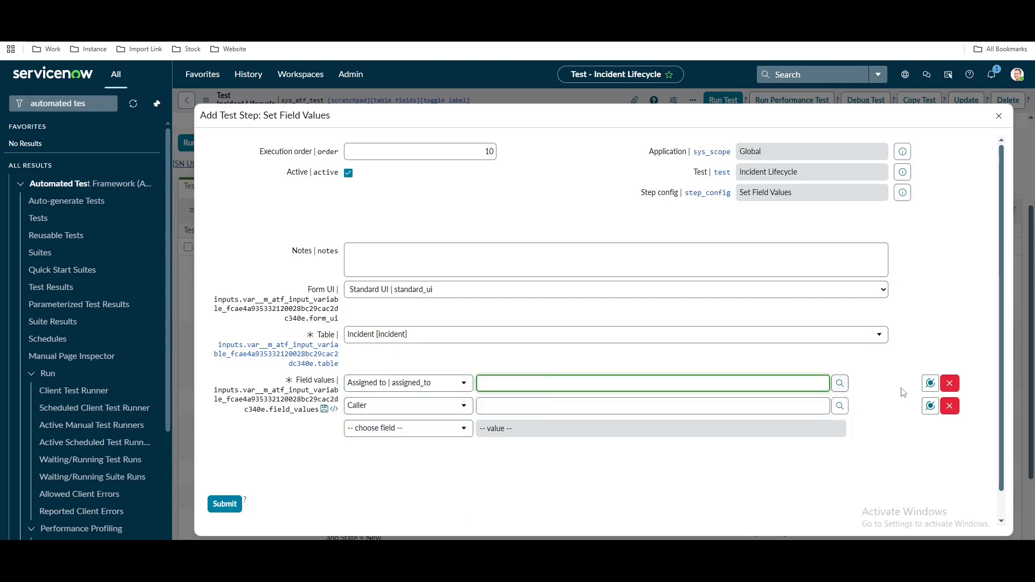
pyautogui.click(936, 384)
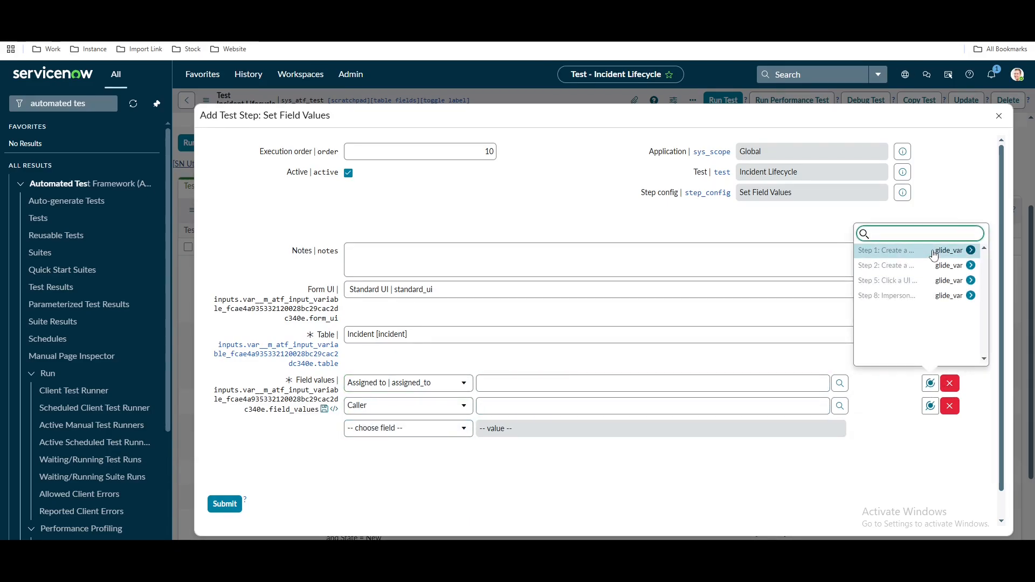
pyautogui.click(903, 254)
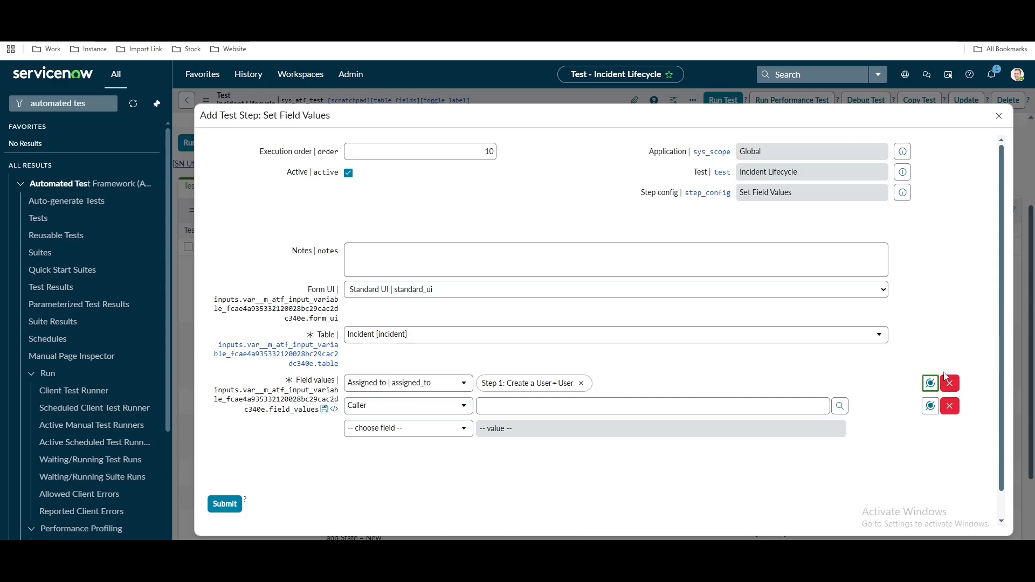
pyautogui.click(950, 407)
pyautogui.click(219, 483)
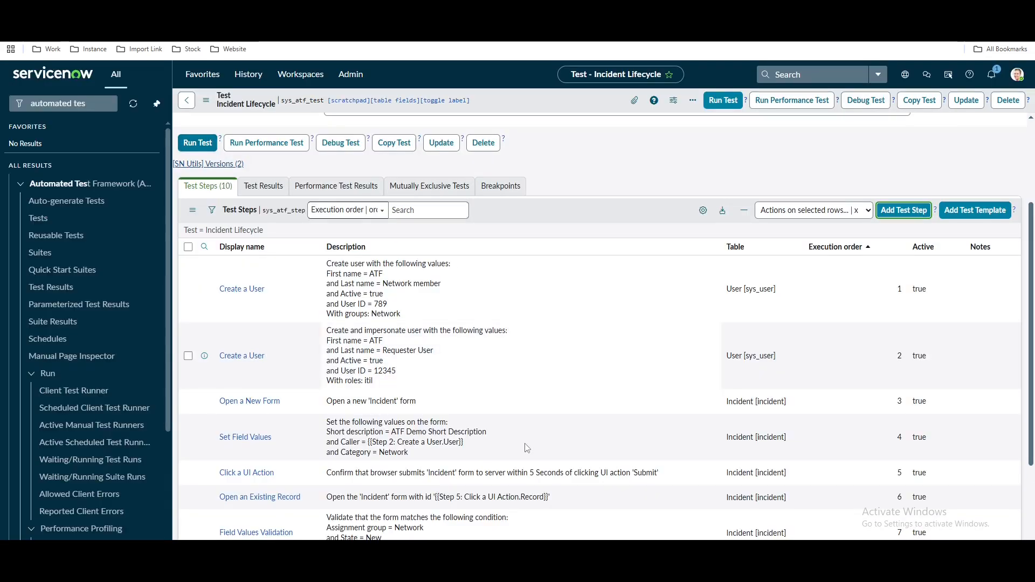
pyautogui.scroll(-3, 335, 478)
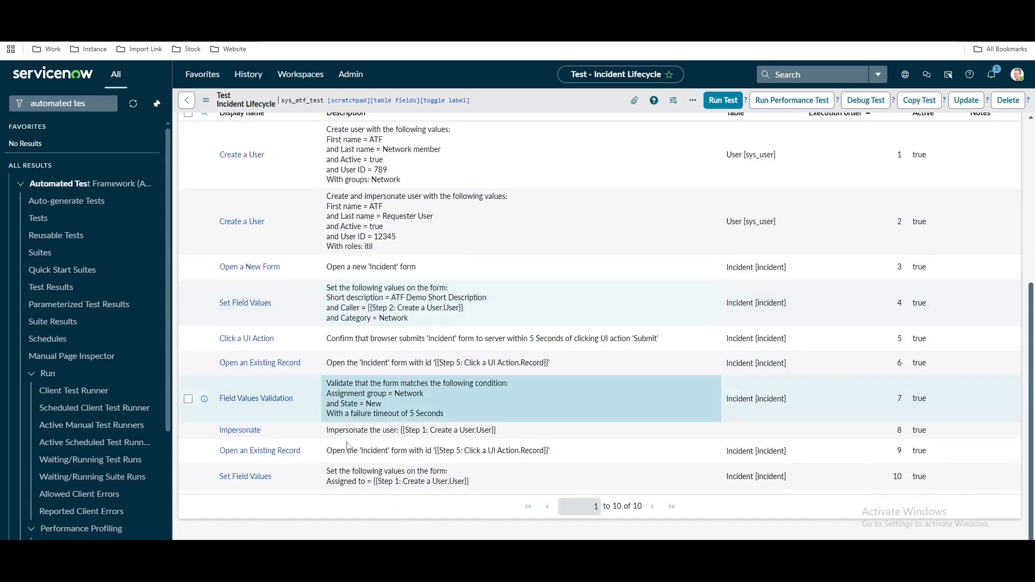
pyautogui.scroll(5, 562, 450)
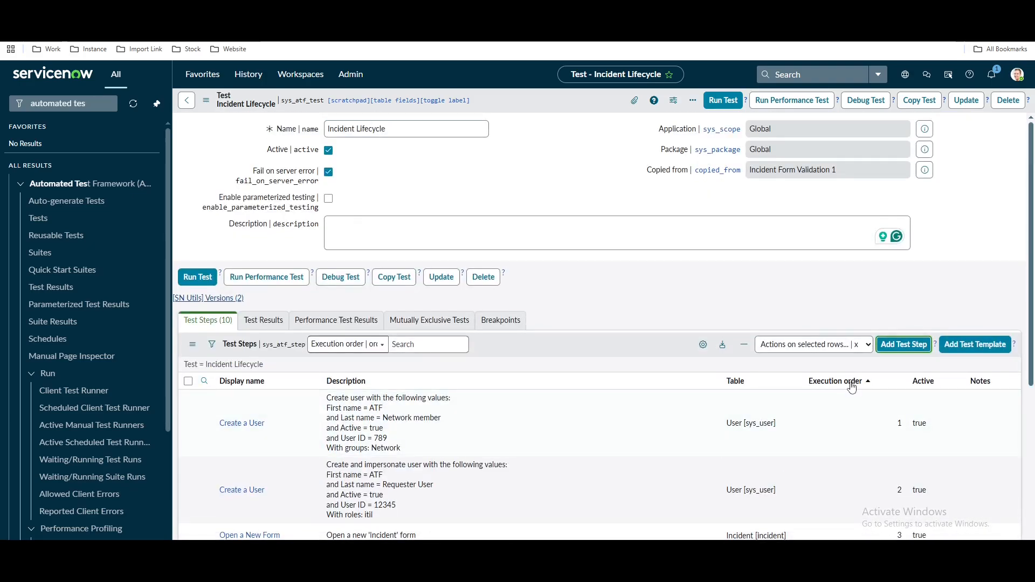
# Start a Click a UI Action test step in the Incident Lifecycle test after Step 10 - Set Field Values.
pyautogui.click(911, 352)
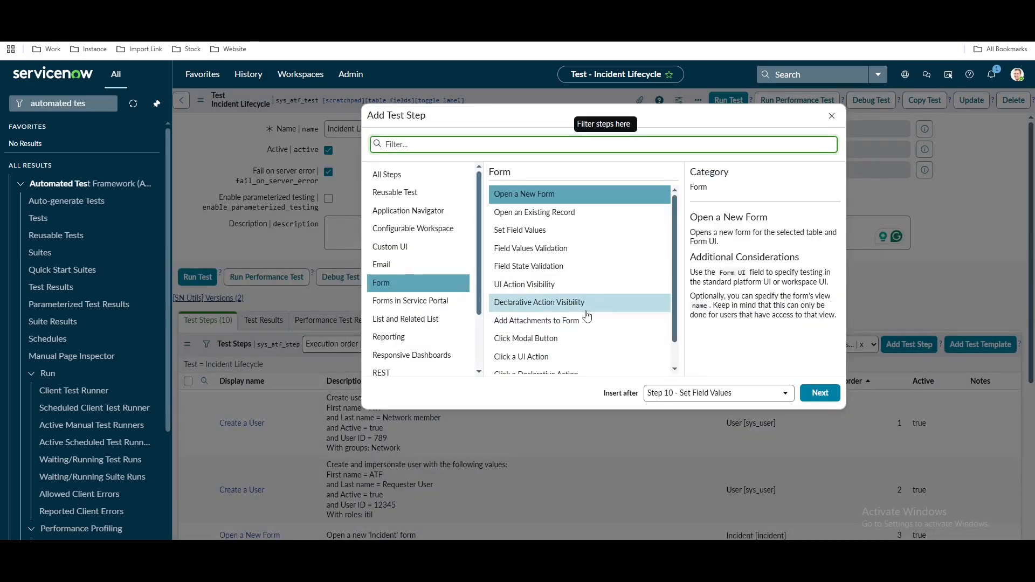
pyautogui.click(539, 357)
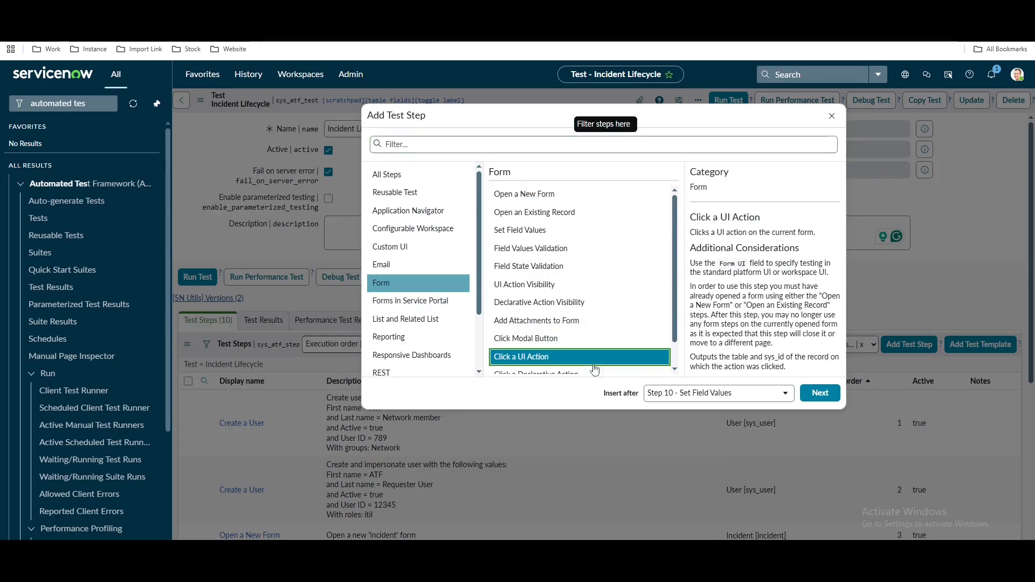
pyautogui.click(818, 393)
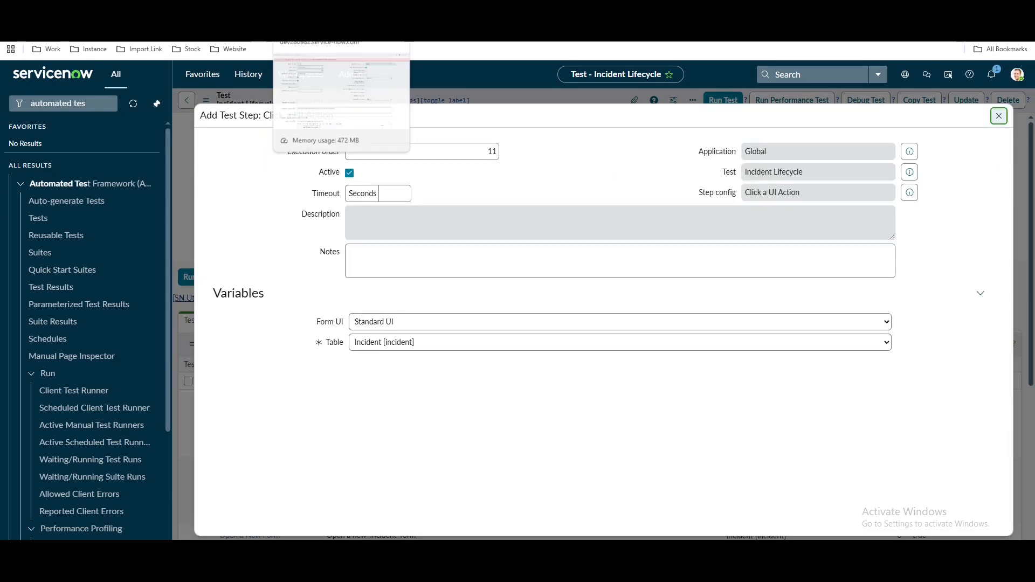
# Open the definition of the incident form's Update UI action, copy its Sys ID, and return to the test step.
pyautogui.click(302, 32)
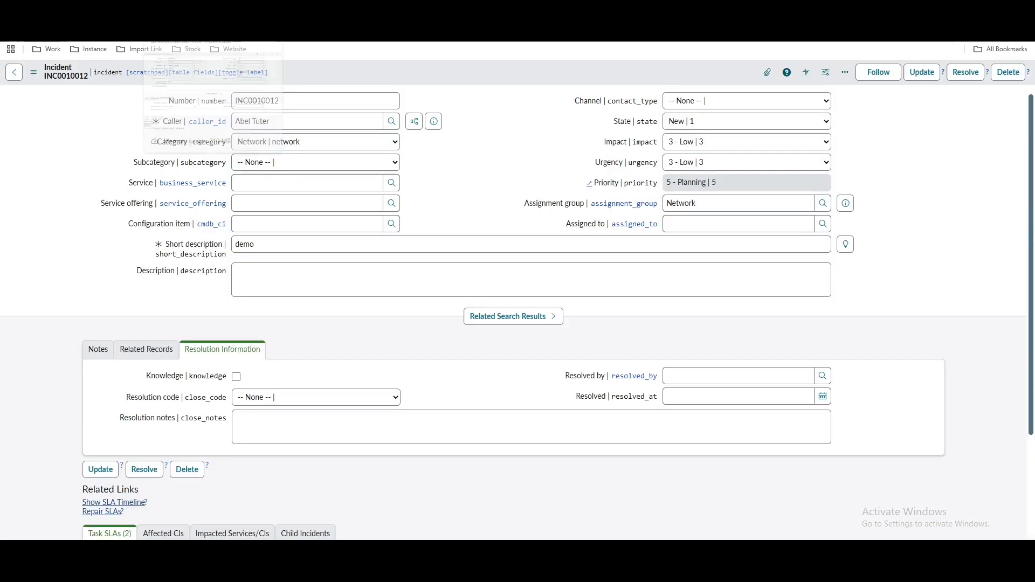
pyautogui.click(945, 74)
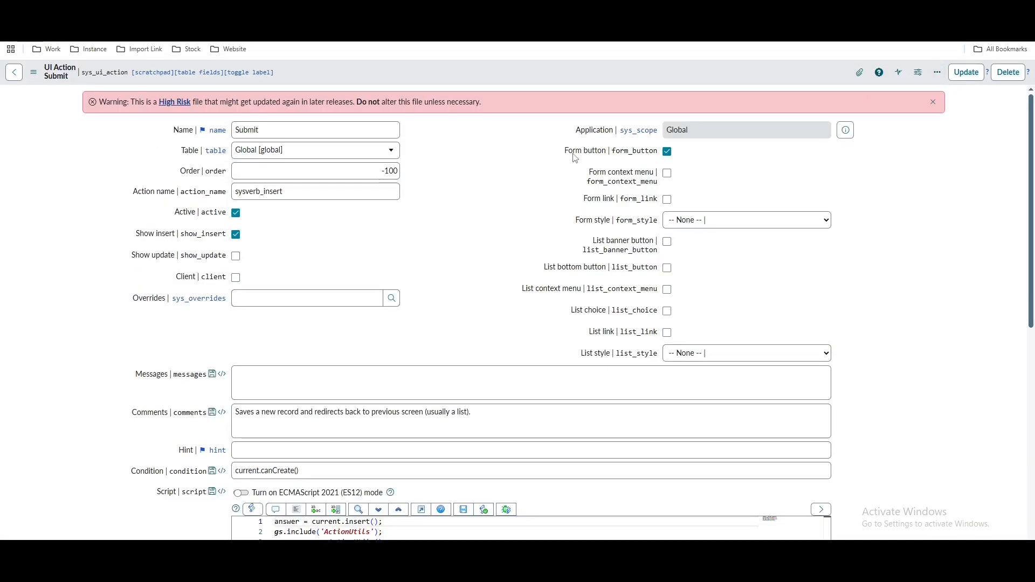
pyautogui.click(302, 32)
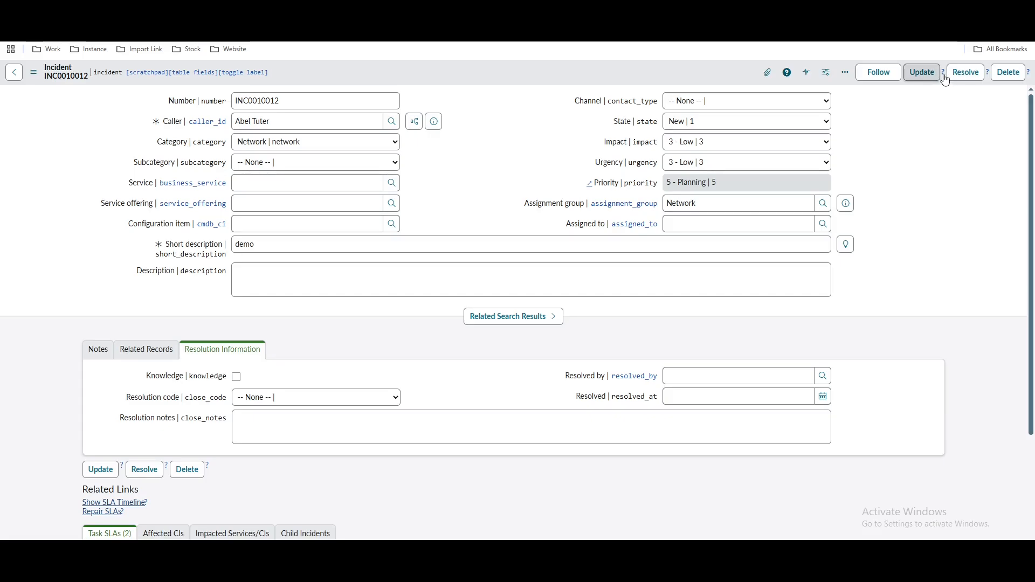
pyautogui.click(923, 72)
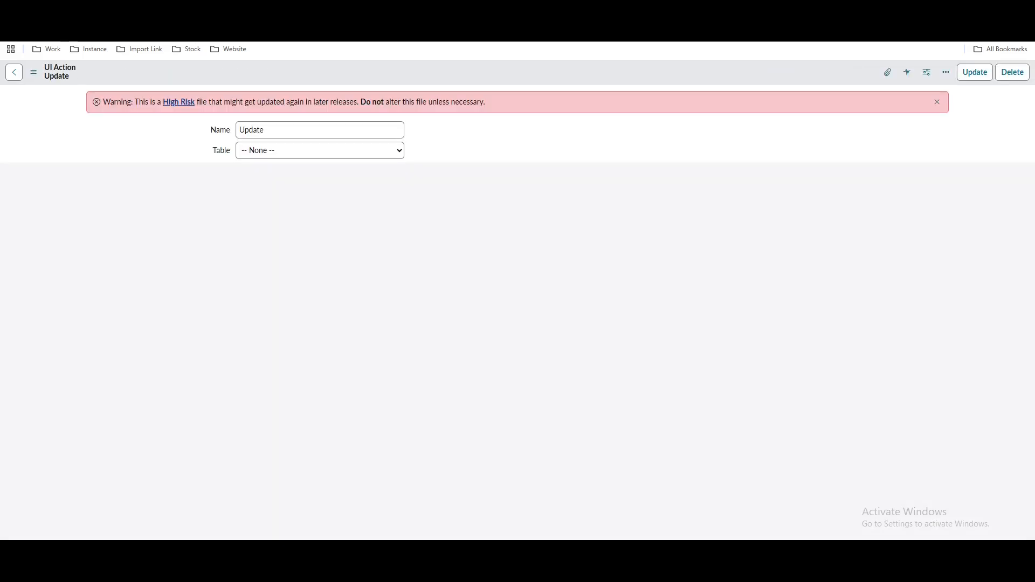
pyautogui.click(302, 33)
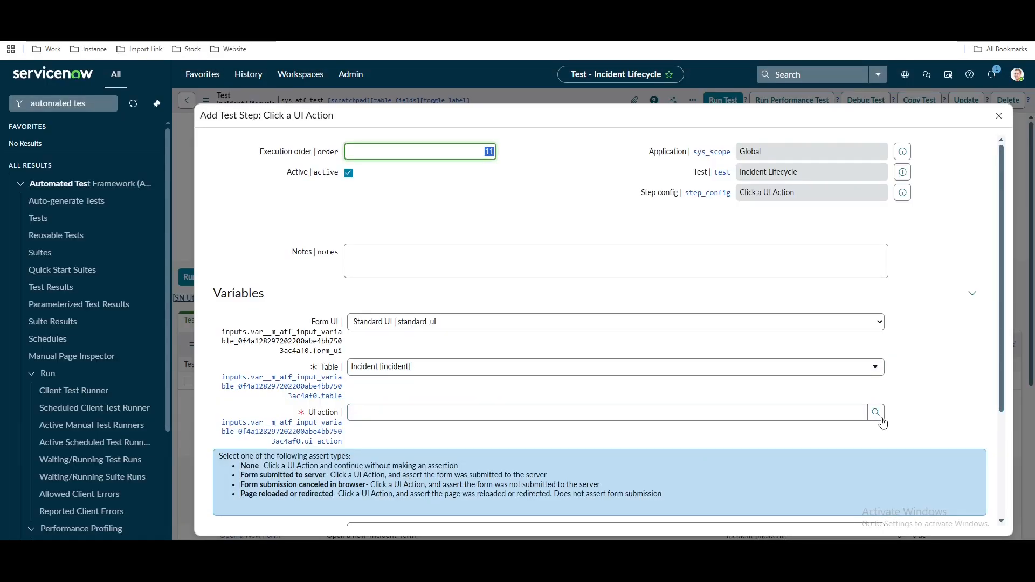
# Look up the step's UI action by filtering UI Actions on the copied Sys ID and choose Update.
pyautogui.click(879, 414)
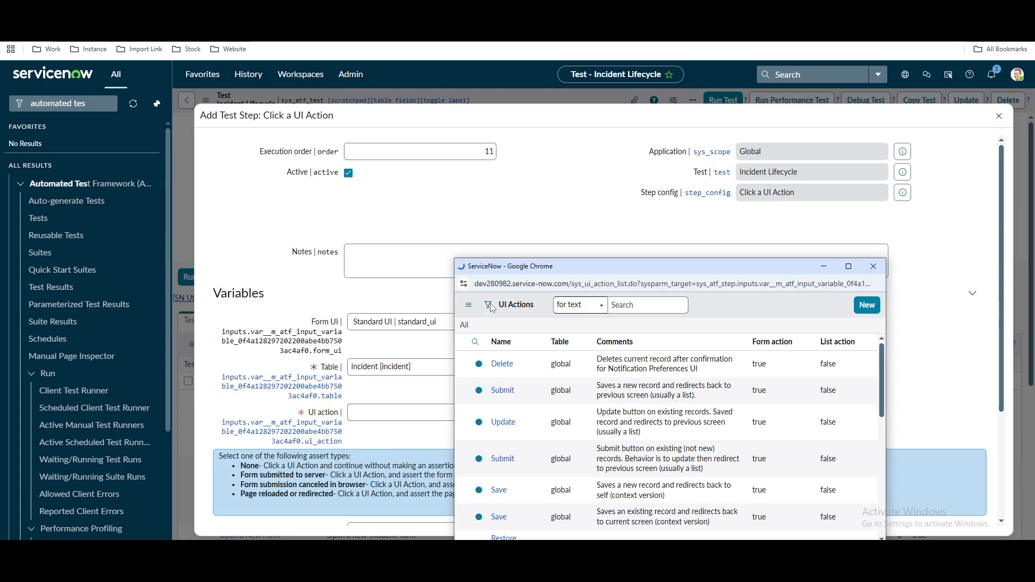
pyautogui.click(489, 304)
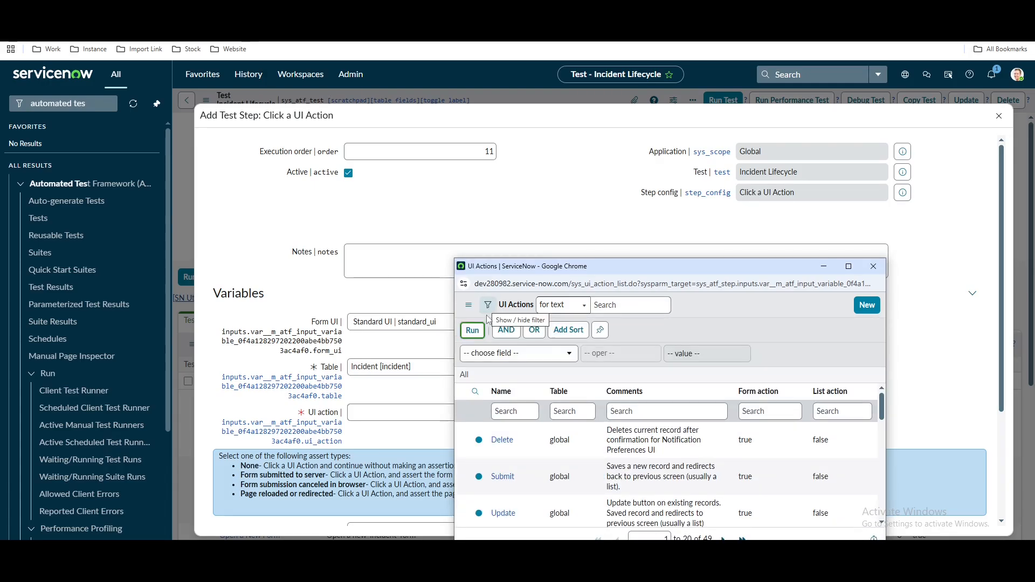
pyautogui.click(516, 353)
pyautogui.write('sys')
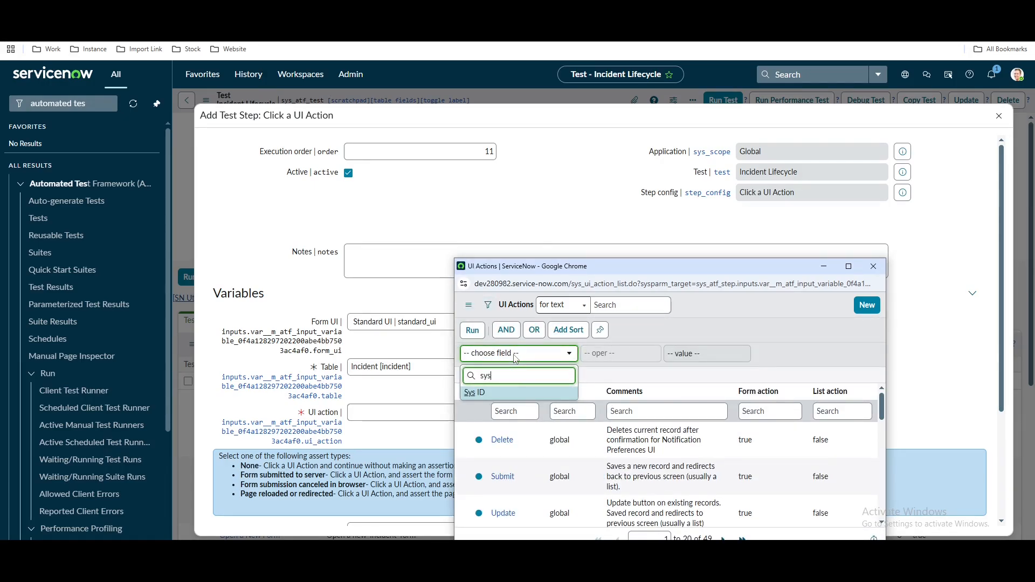
pyautogui.click(511, 394)
pyautogui.click(684, 353)
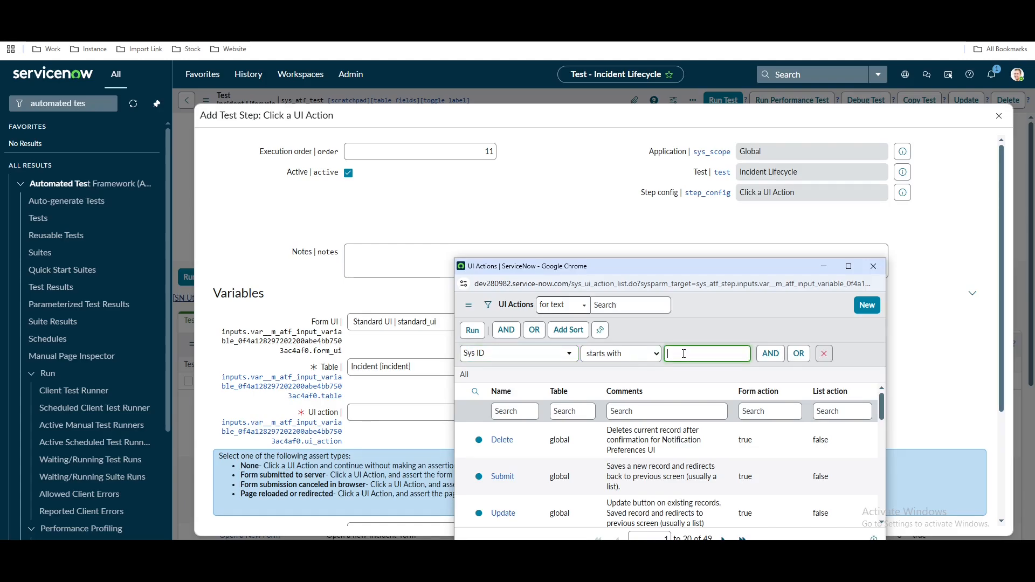
pyautogui.hotkey('ctrl', 'v')
pyautogui.click(472, 330)
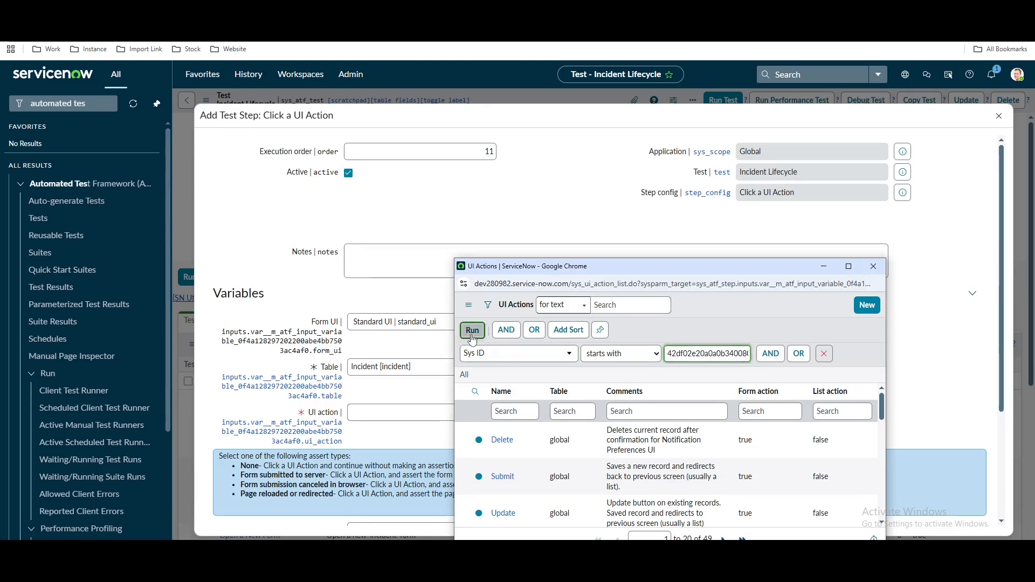
pyautogui.click(503, 390)
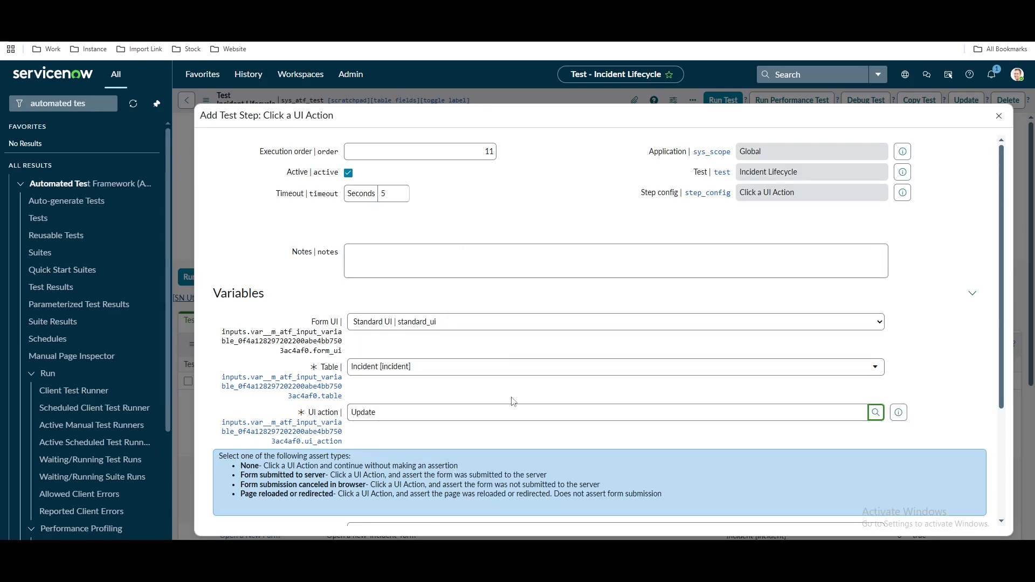
# Set the assert type to Form submitted to server and submit the Click a UI Action step.
pyautogui.scroll(-3, 607, 431)
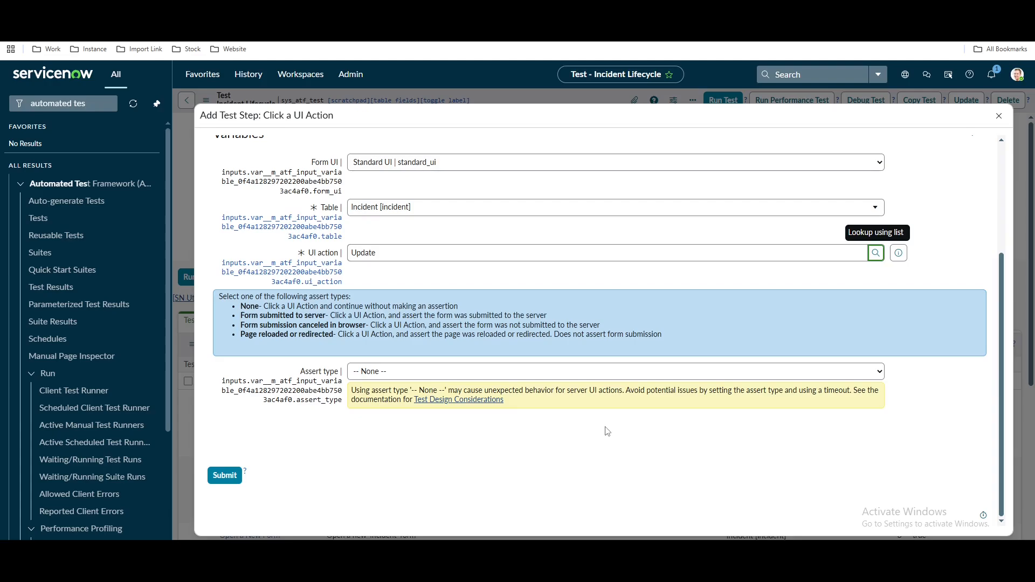
pyautogui.click(406, 372)
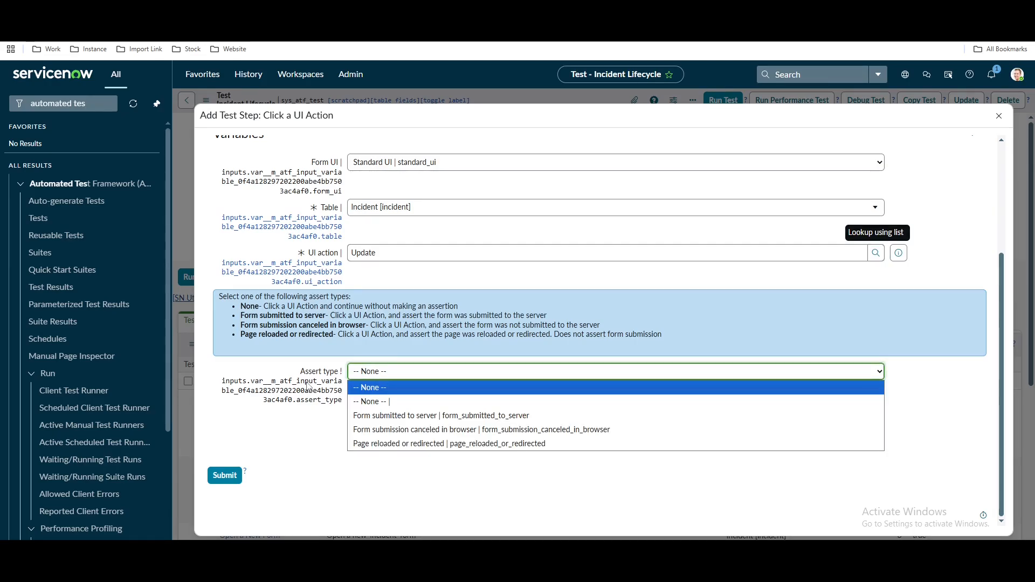
pyautogui.click(410, 419)
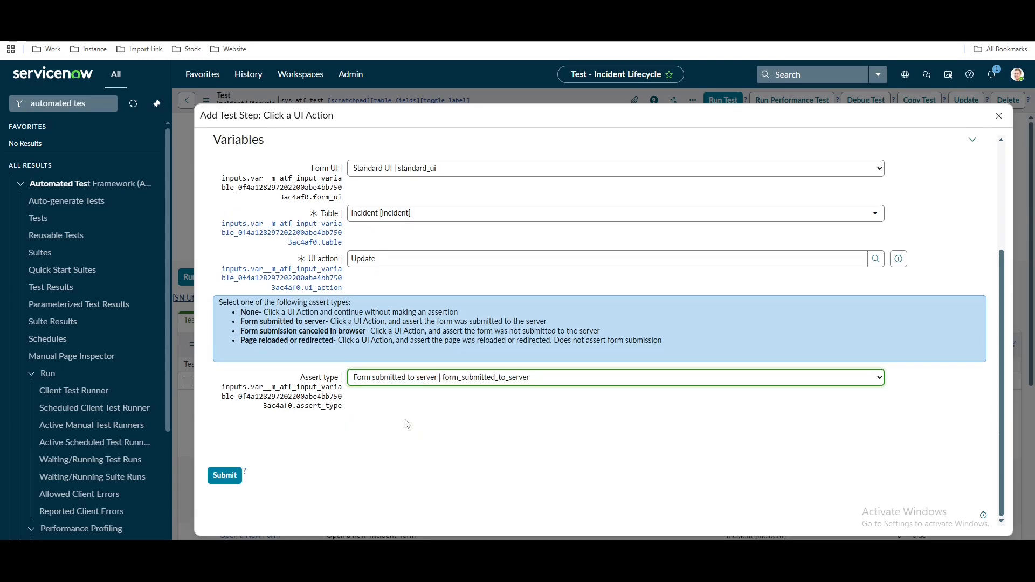
pyautogui.click(226, 475)
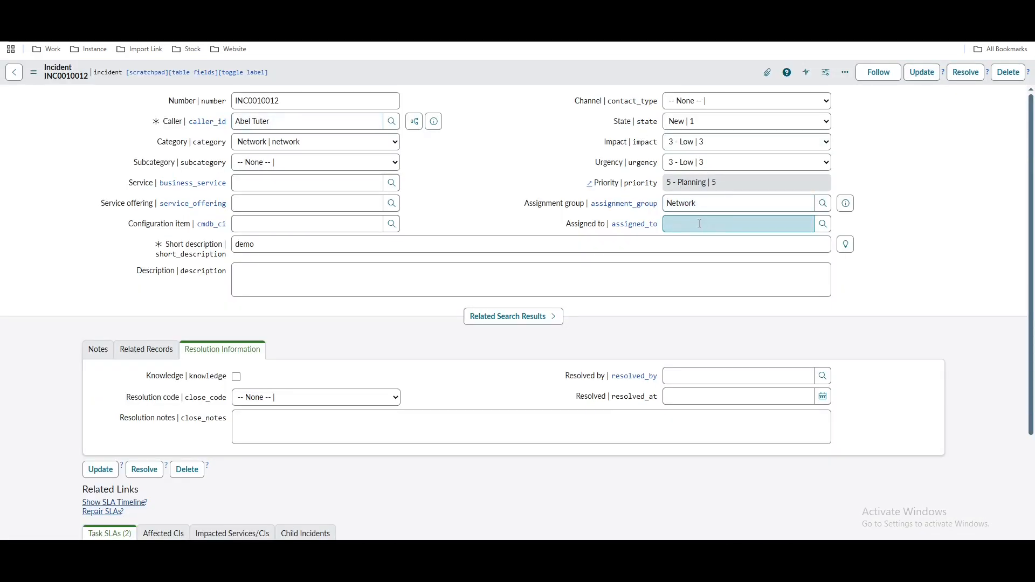
# On the demo incident form, fill Assigned to with a user and save the record.
pyautogui.click(809, 226)
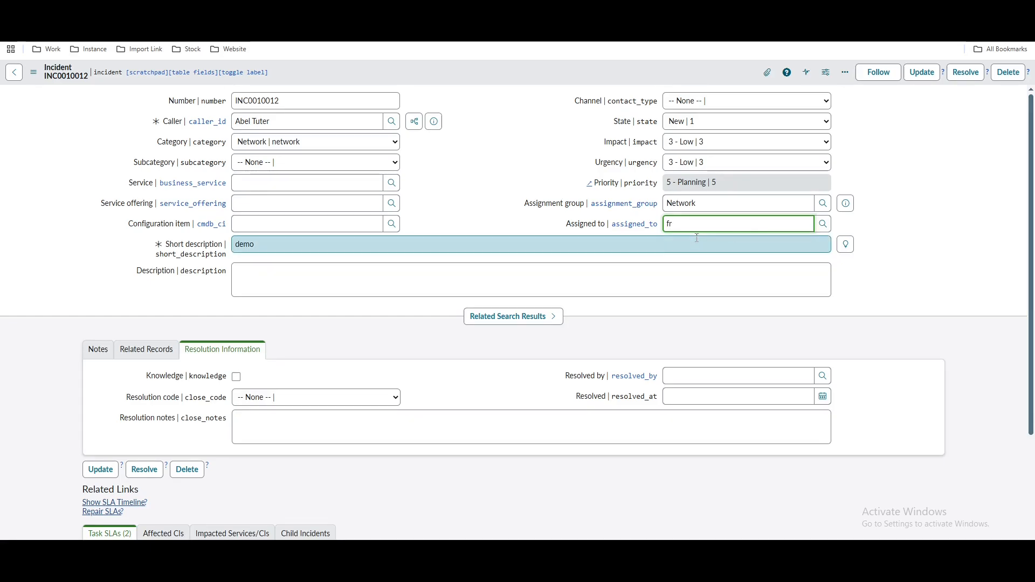
pyautogui.click(696, 254)
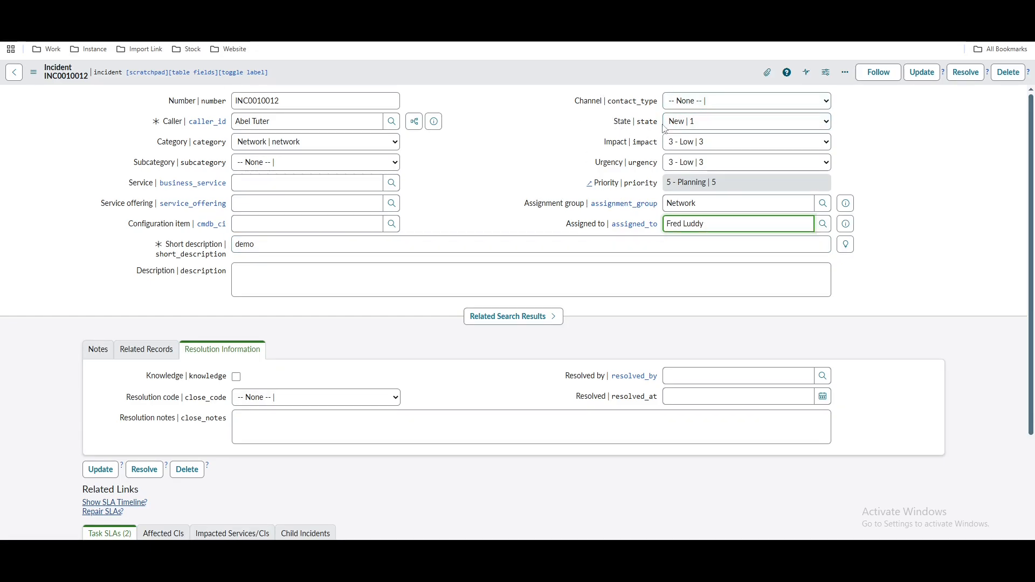
pyautogui.rightClick(570, 70)
pyautogui.click(578, 75)
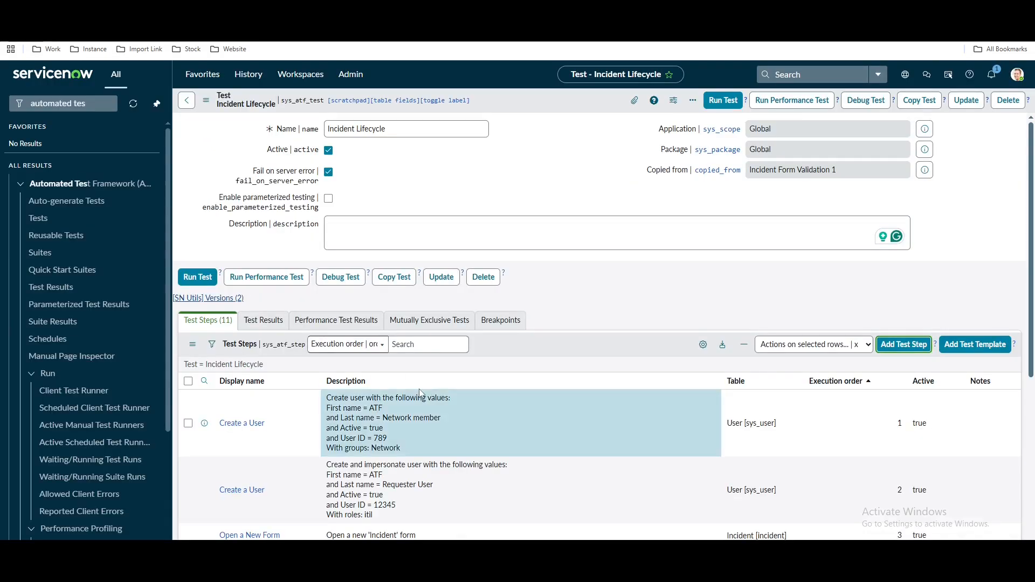
# Add an Open an Existing Record test step after Step 11, with its record taken from Step 11: Click a UI Action.
pyautogui.scroll(-7, 420, 394)
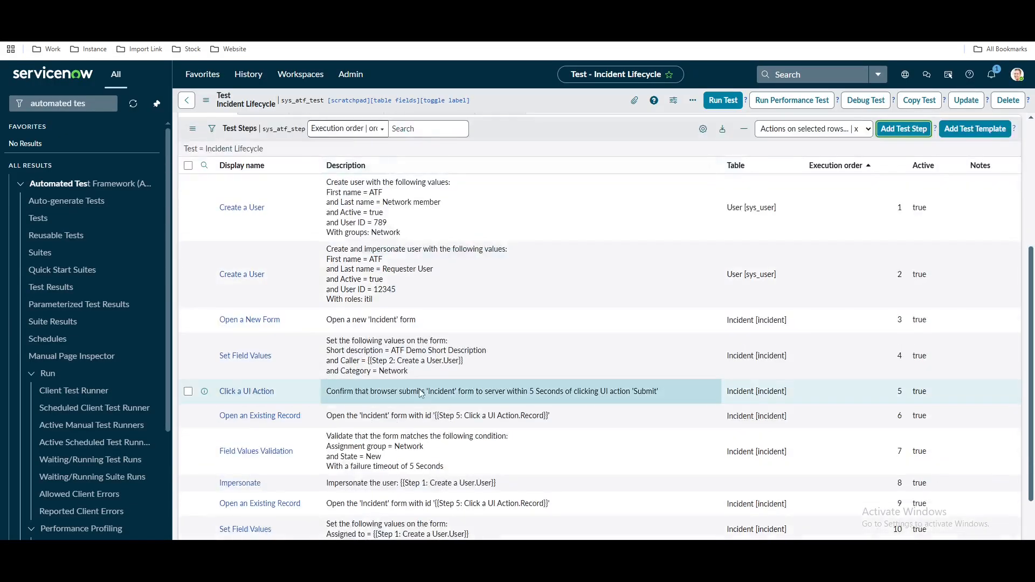
pyautogui.scroll(5, 545, 421)
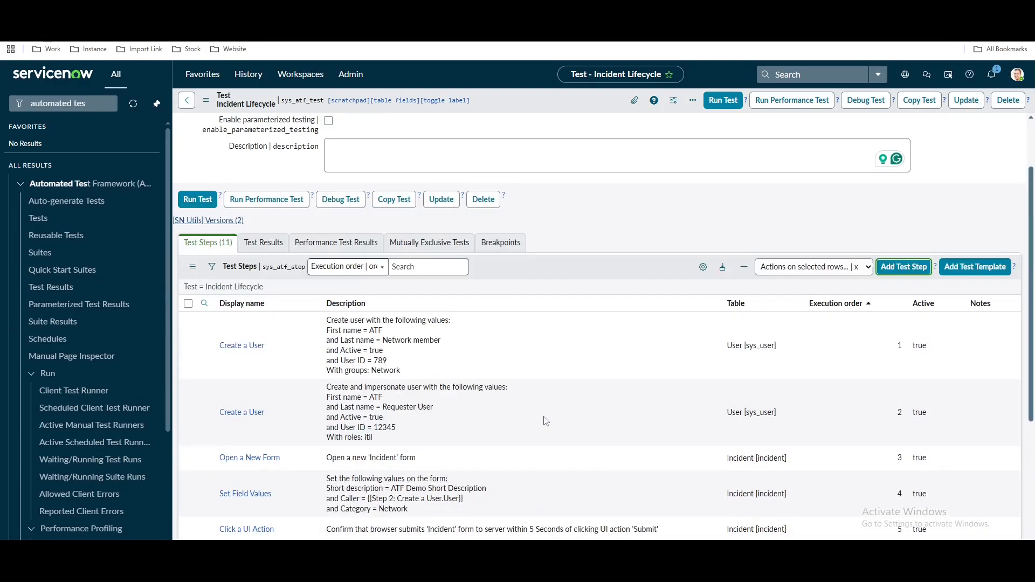
pyautogui.click(904, 268)
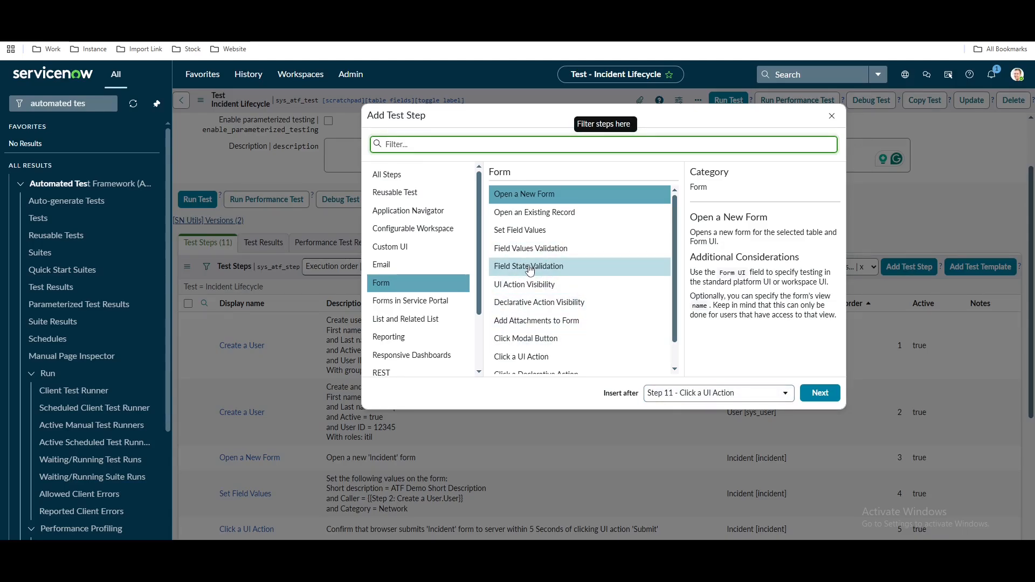
pyautogui.click(530, 248)
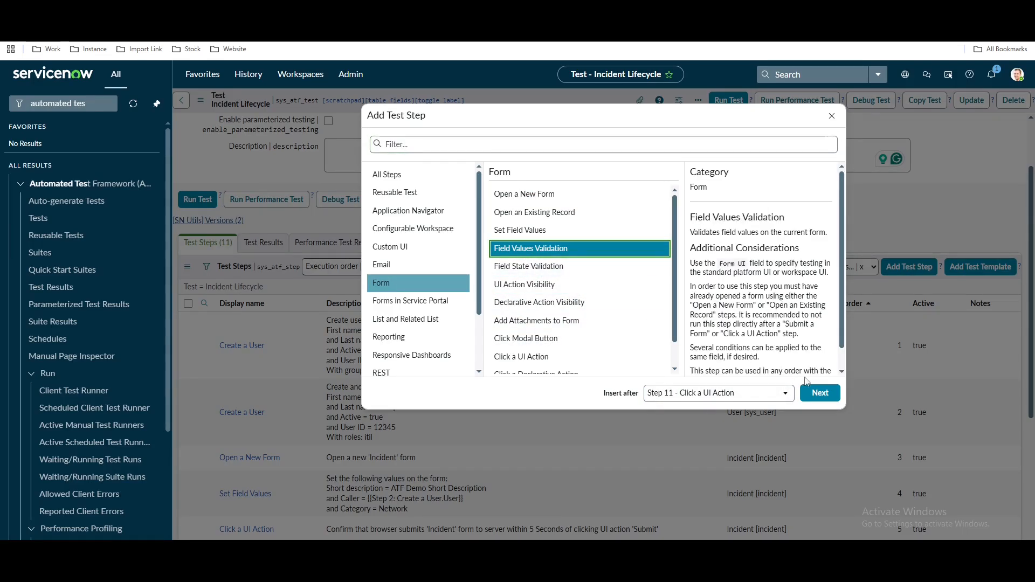
pyautogui.click(551, 218)
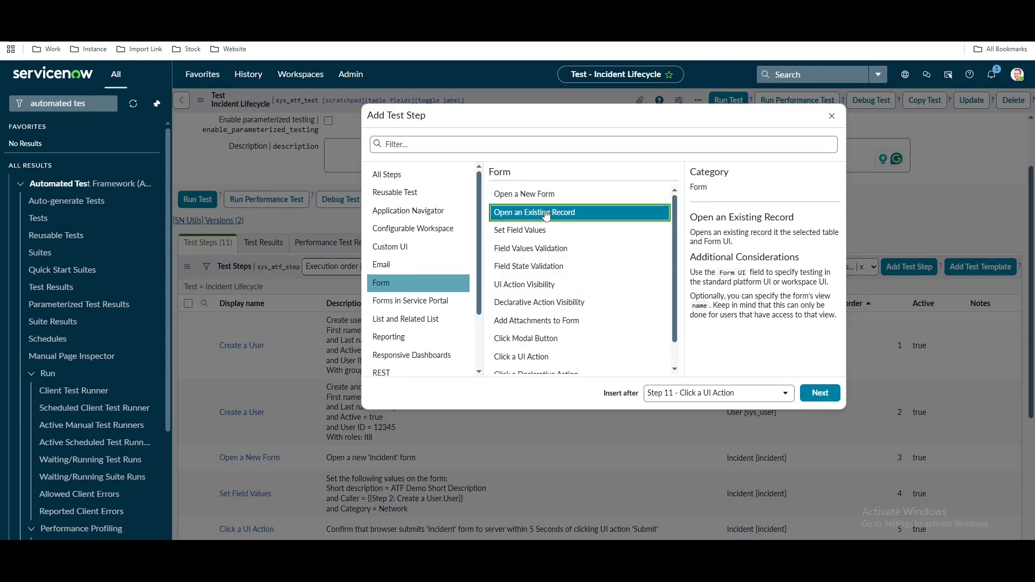
pyautogui.click(821, 402)
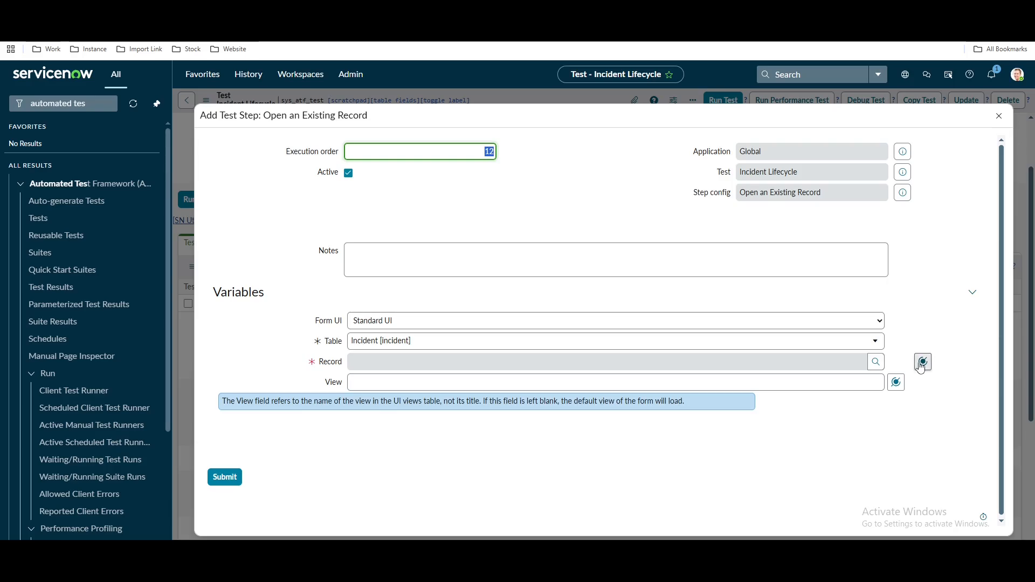
pyautogui.doubleClick(940, 325)
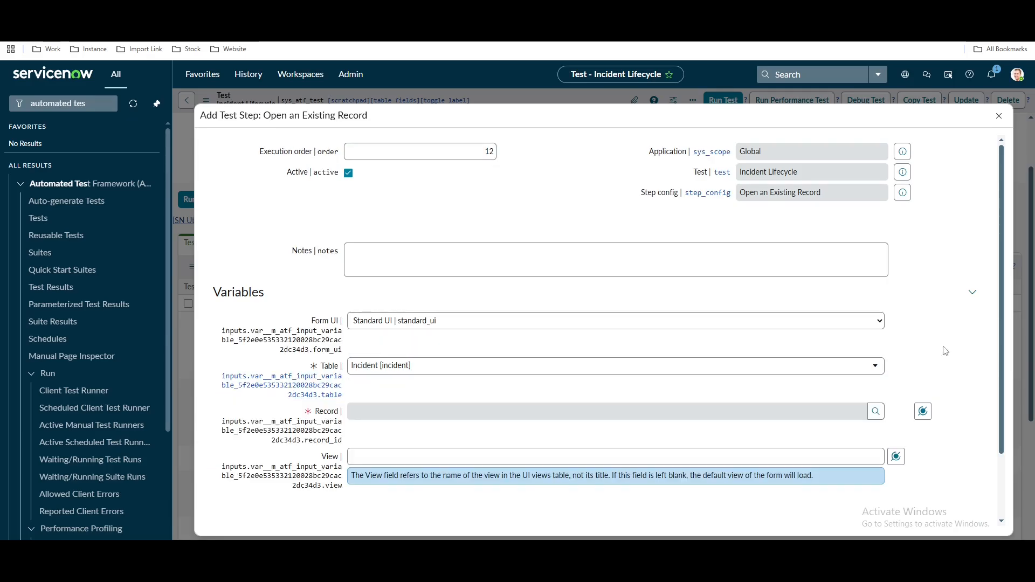
pyautogui.click(923, 412)
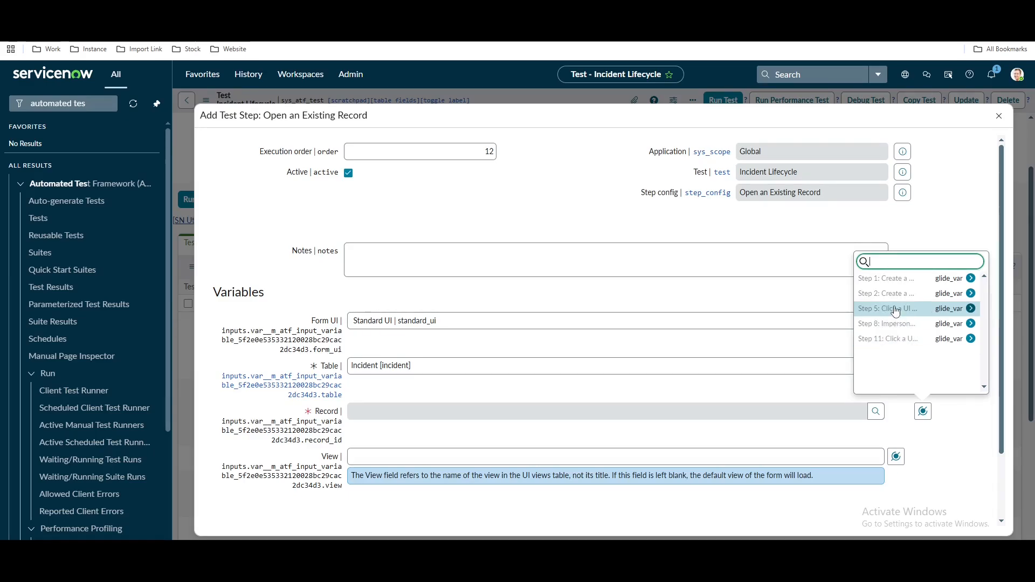
pyautogui.click(971, 339)
pyautogui.click(916, 278)
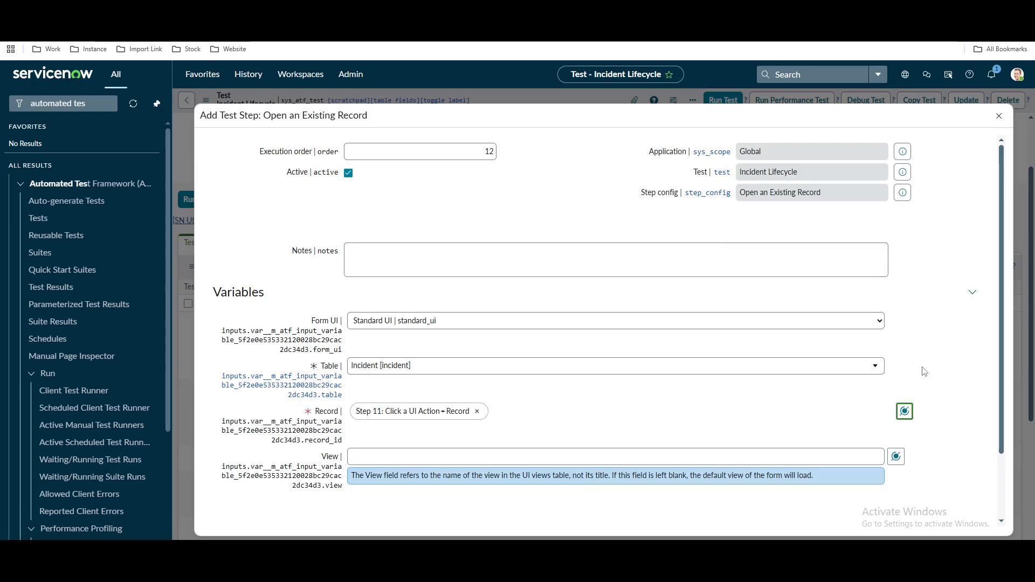
pyautogui.scroll(-2, 925, 371)
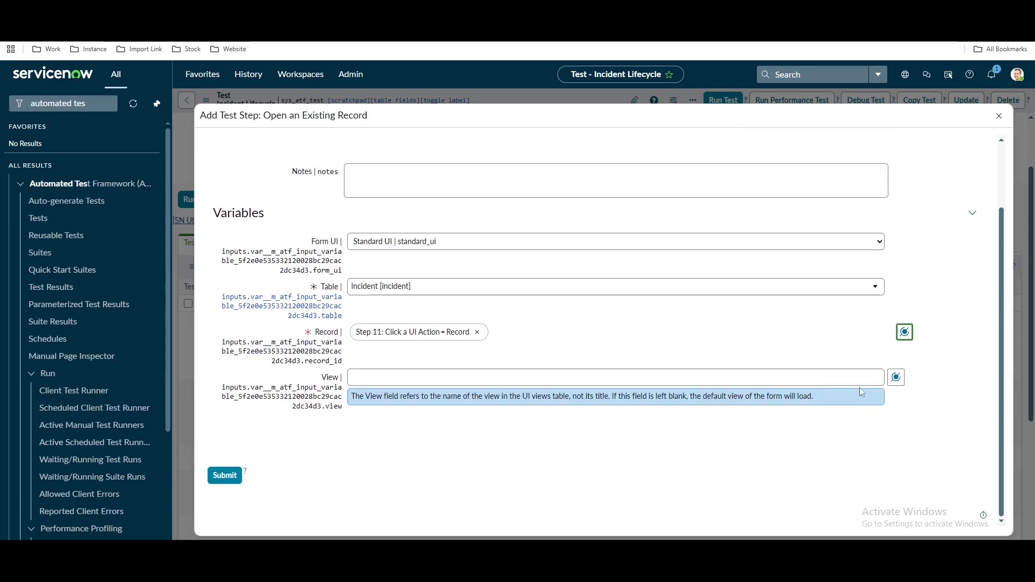
pyautogui.click(225, 476)
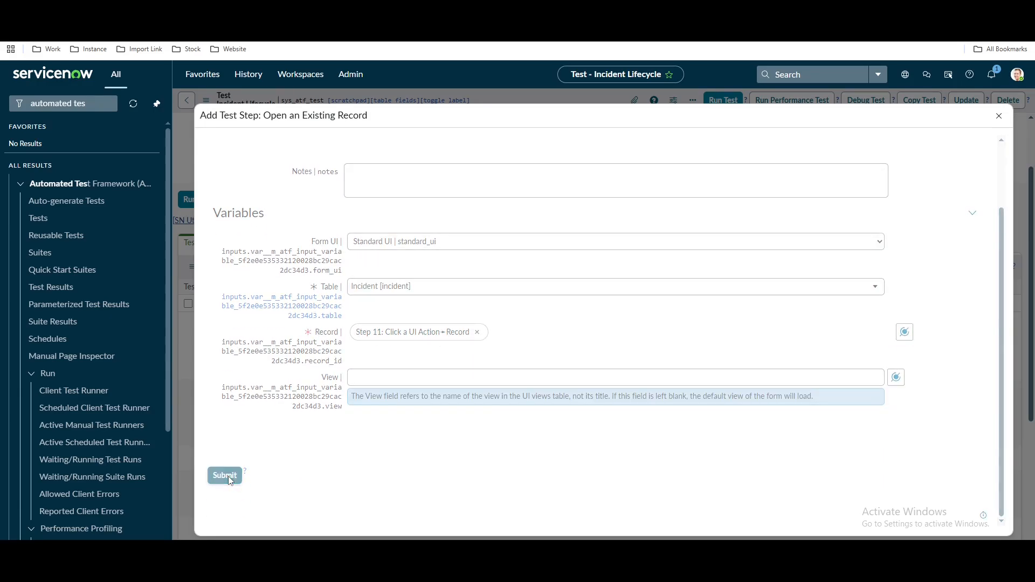
# Start a Field Values Validation test step inserted after Step 12 - Open an Existing Record.
pyautogui.scroll(-5, 460, 376)
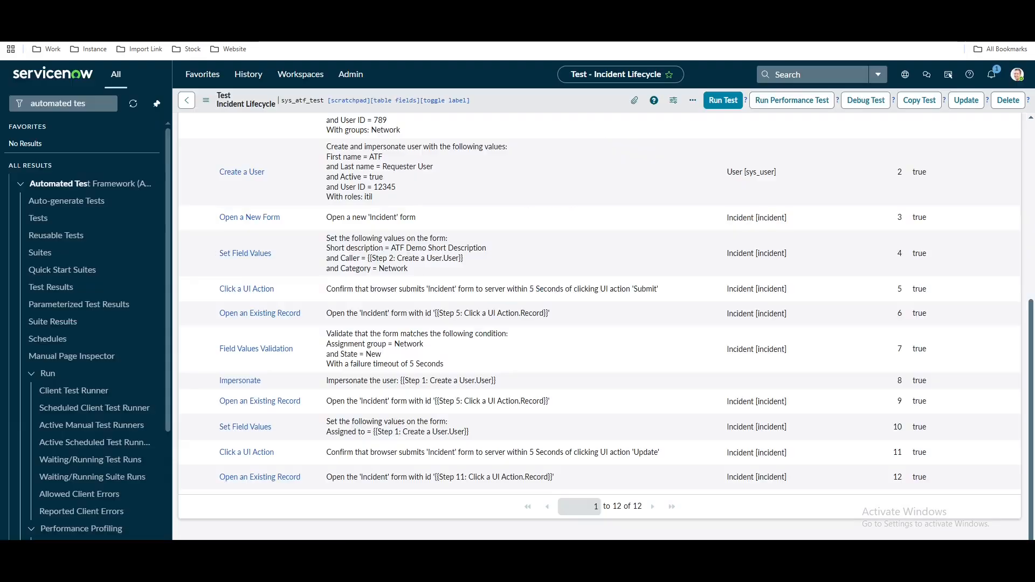
pyautogui.scroll(3, 485, 323)
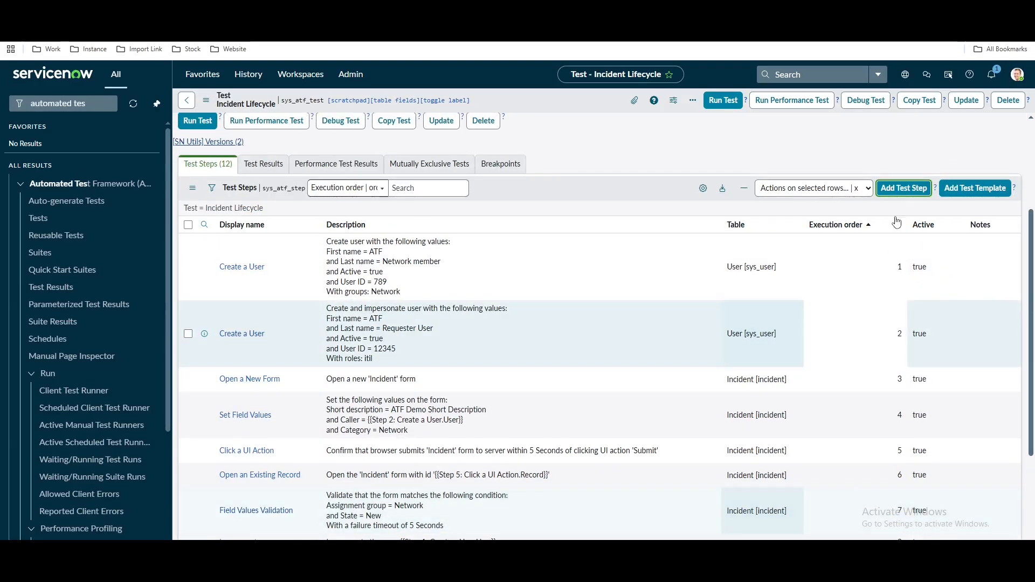
pyautogui.click(897, 191)
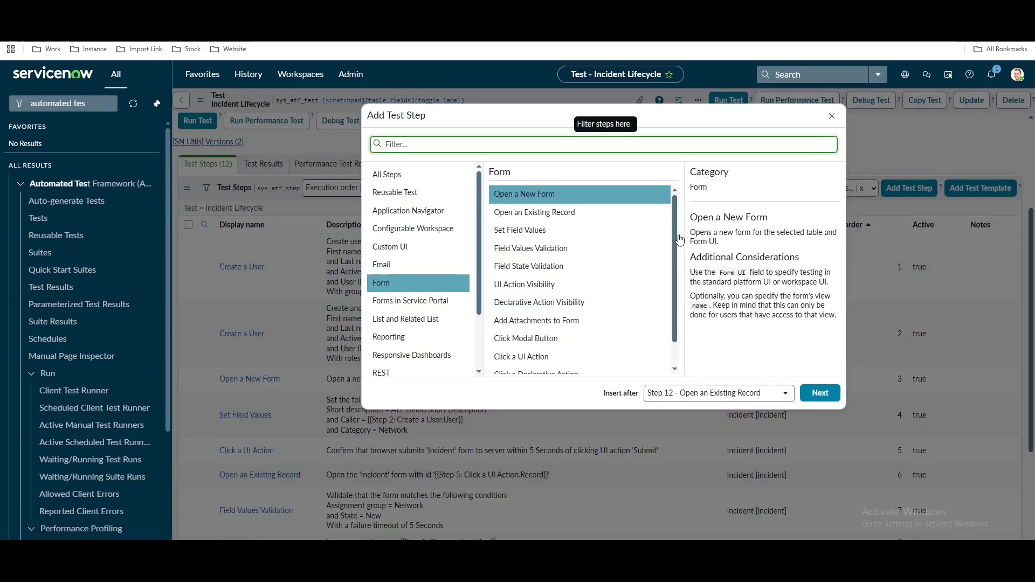
pyautogui.click(536, 250)
pyautogui.click(820, 394)
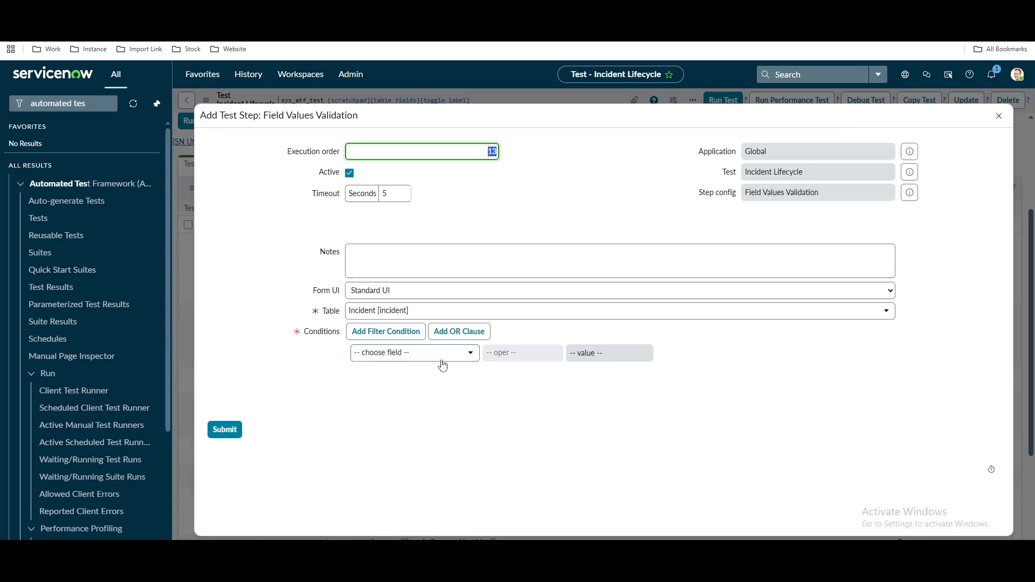
# Set the validation condition to State is In Progress on the Incident table and submit the test step.
pyautogui.click(430, 354)
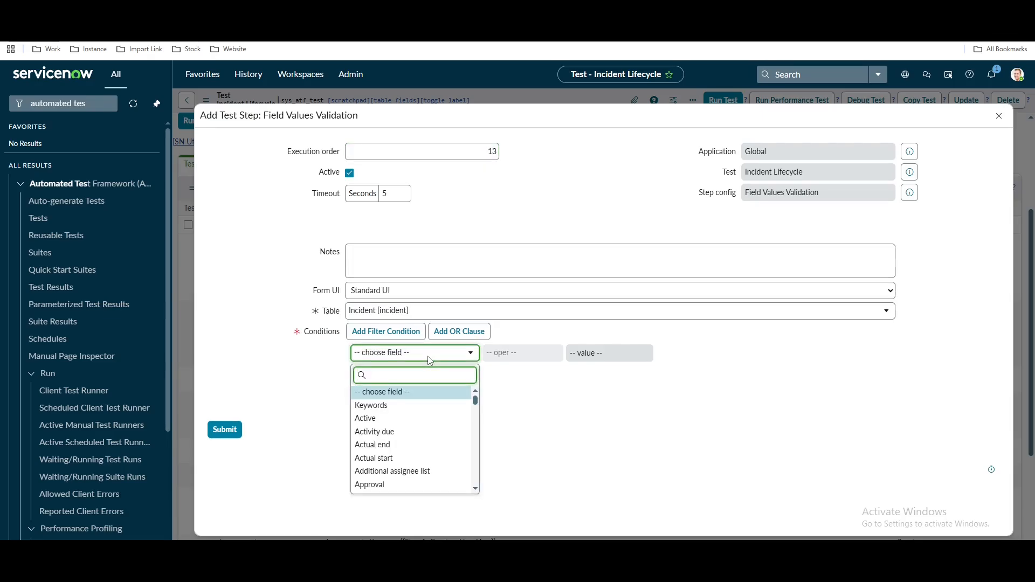
pyautogui.write('st')
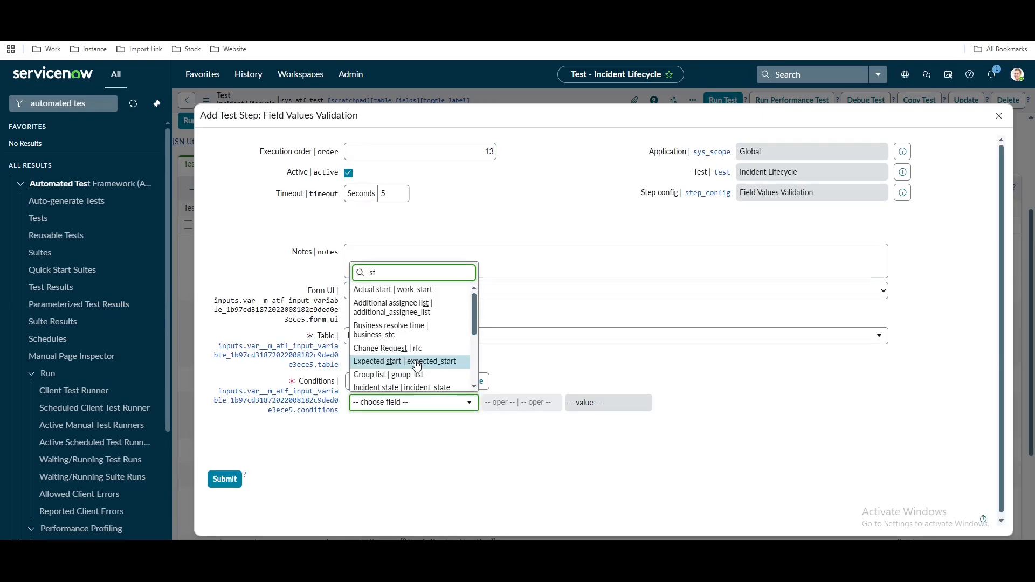
pyautogui.write('ate')
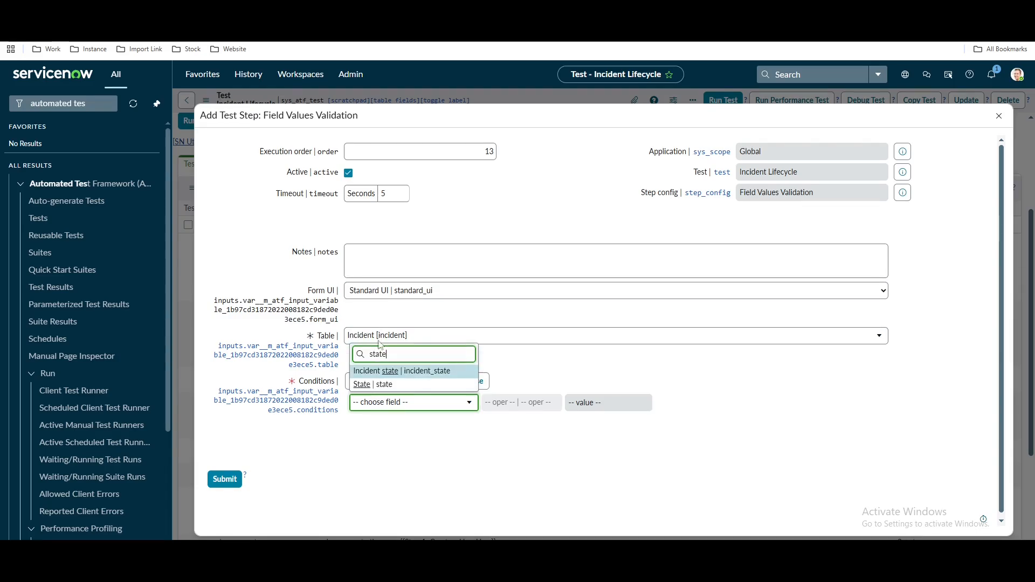
pyautogui.click(376, 385)
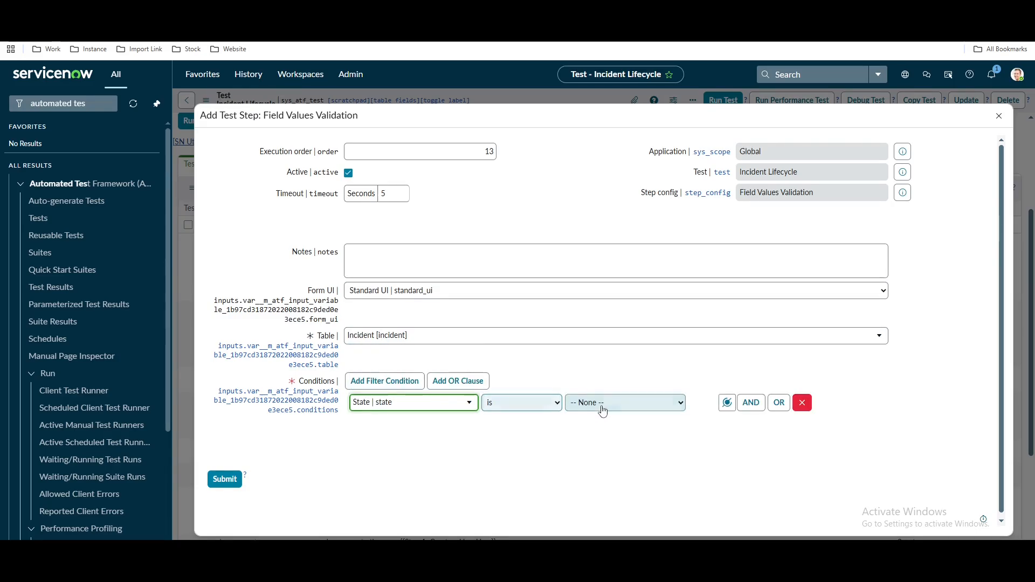
pyautogui.click(619, 409)
pyautogui.click(589, 447)
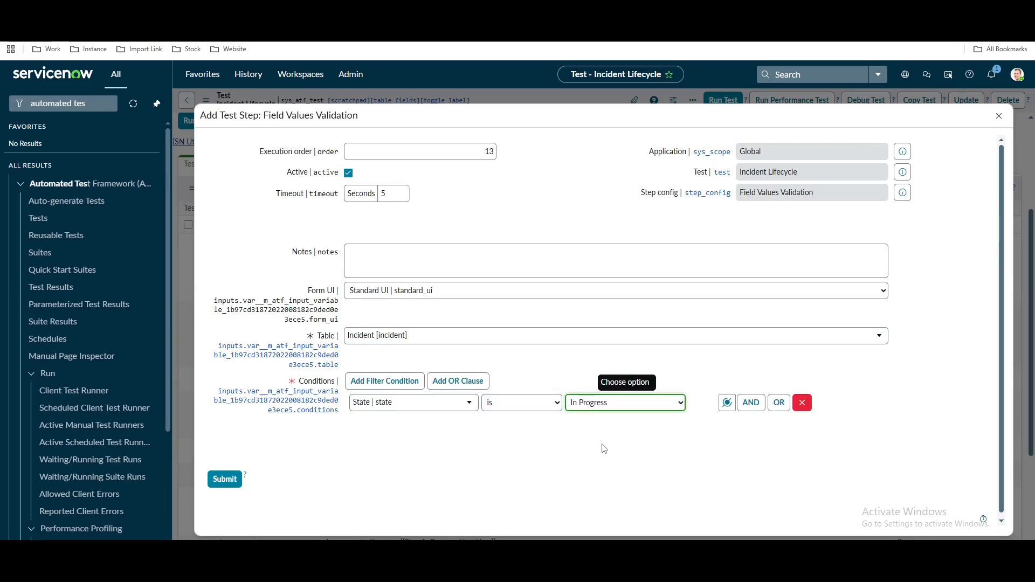
pyautogui.click(233, 481)
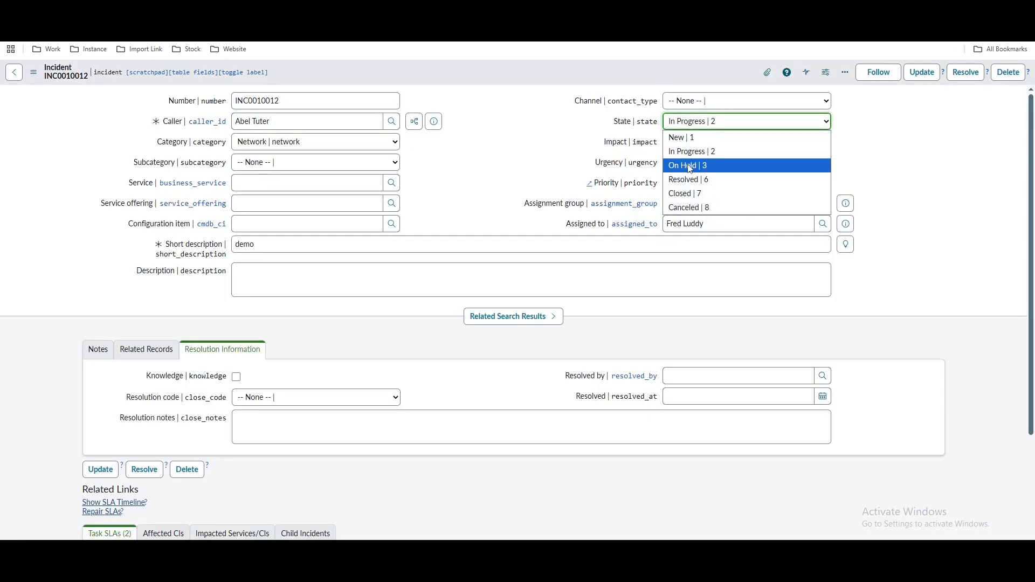
# On the demo incident form, set State to On Hold and look at the On hold reason choices.
pyautogui.click(686, 168)
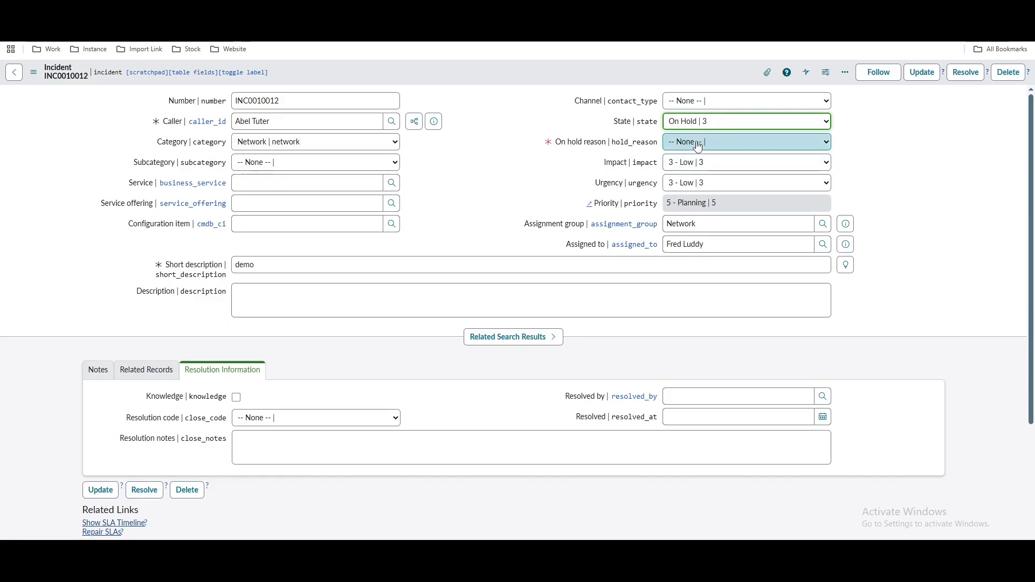
pyautogui.click(699, 147)
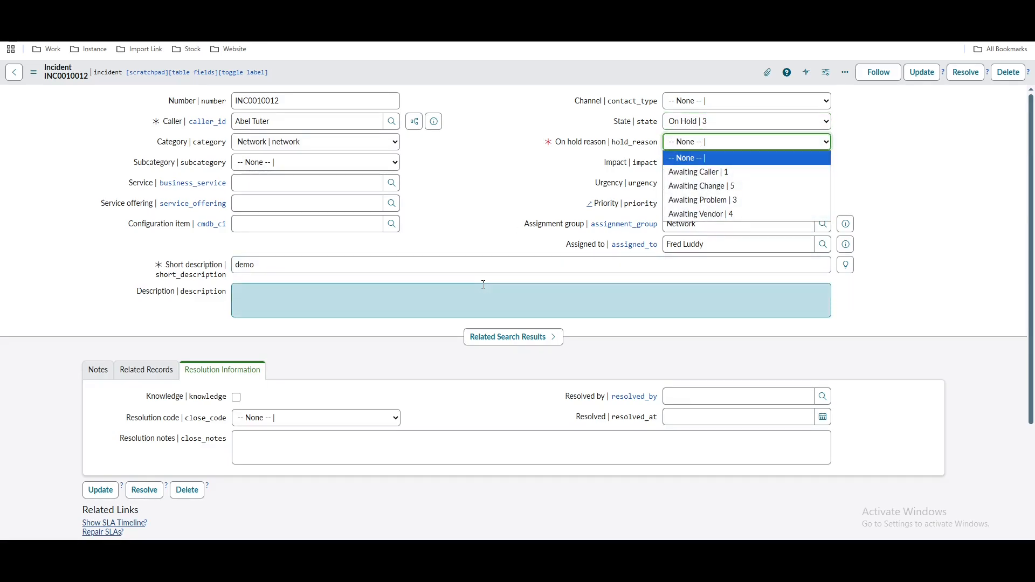
pyautogui.click(503, 223)
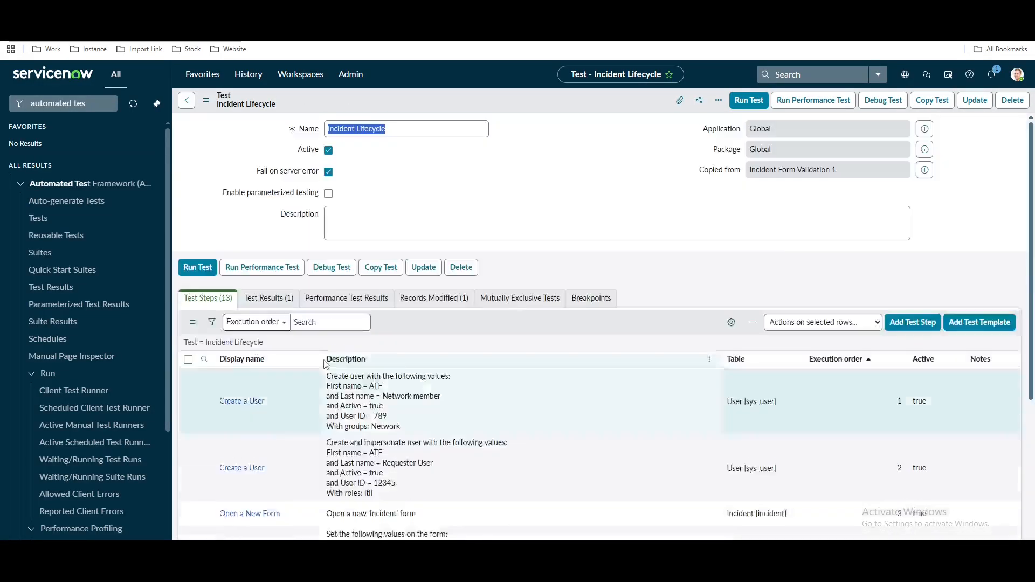
# Start a Set Field Values test step inserted after Step 13 - Field Values Validation.
pyautogui.scroll(-5, 356, 410)
pyautogui.scroll(-2, 343, 426)
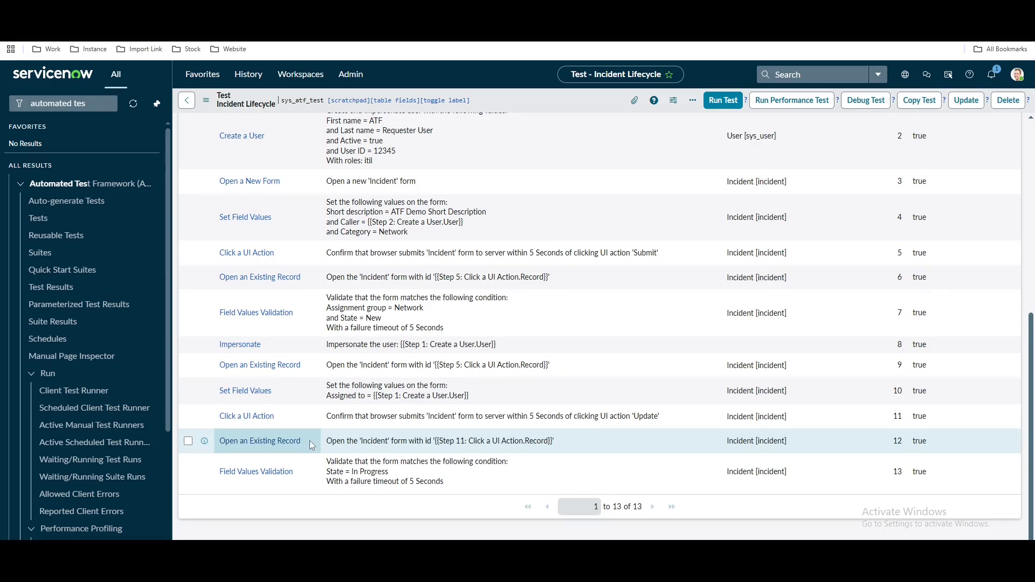
pyautogui.moveTo(309, 441); pyautogui.dragTo(221, 442)
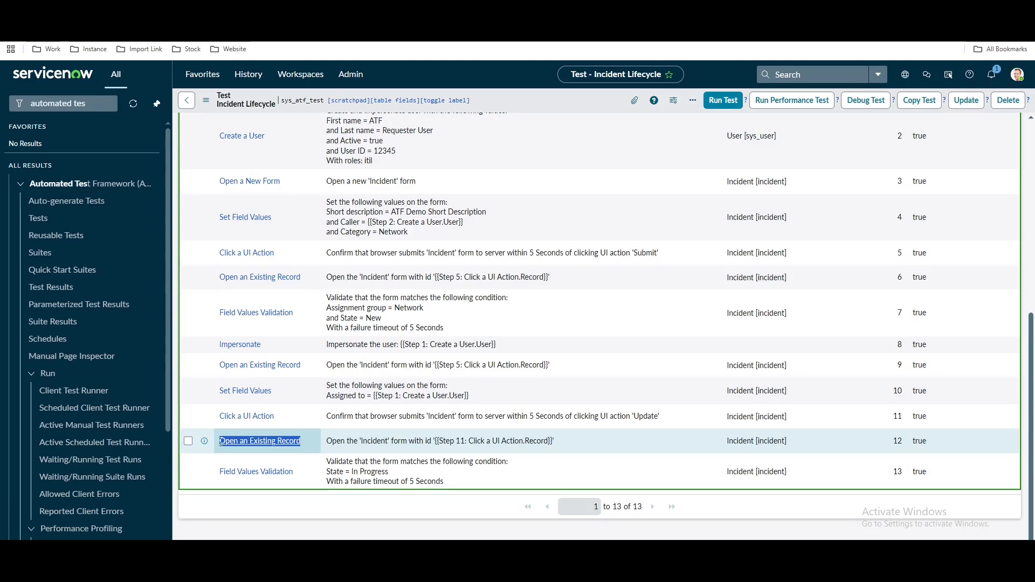
pyautogui.scroll(3, 628, 413)
pyautogui.scroll(2, 628, 413)
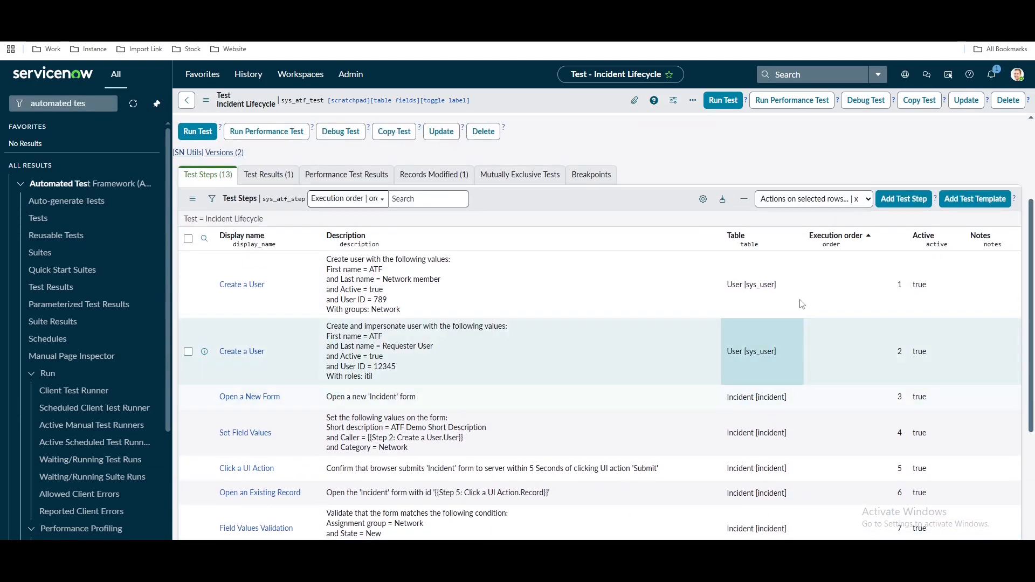
pyautogui.press('Return')
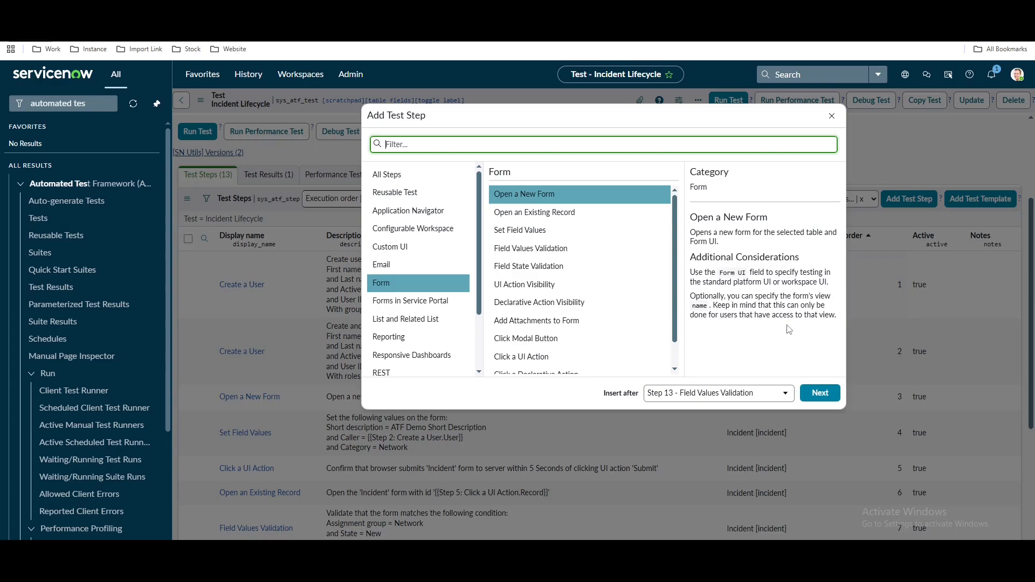
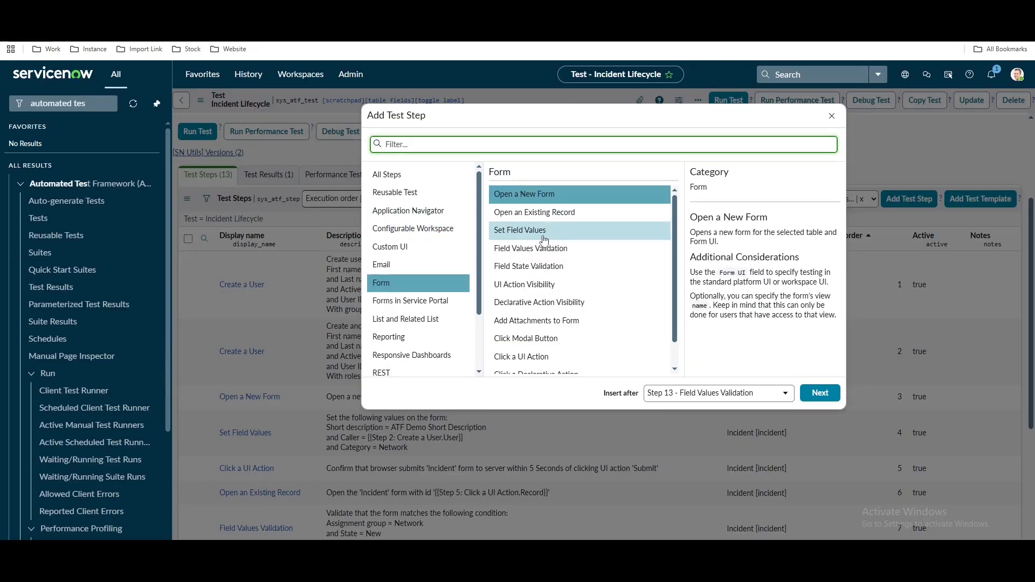
pyautogui.click(530, 238)
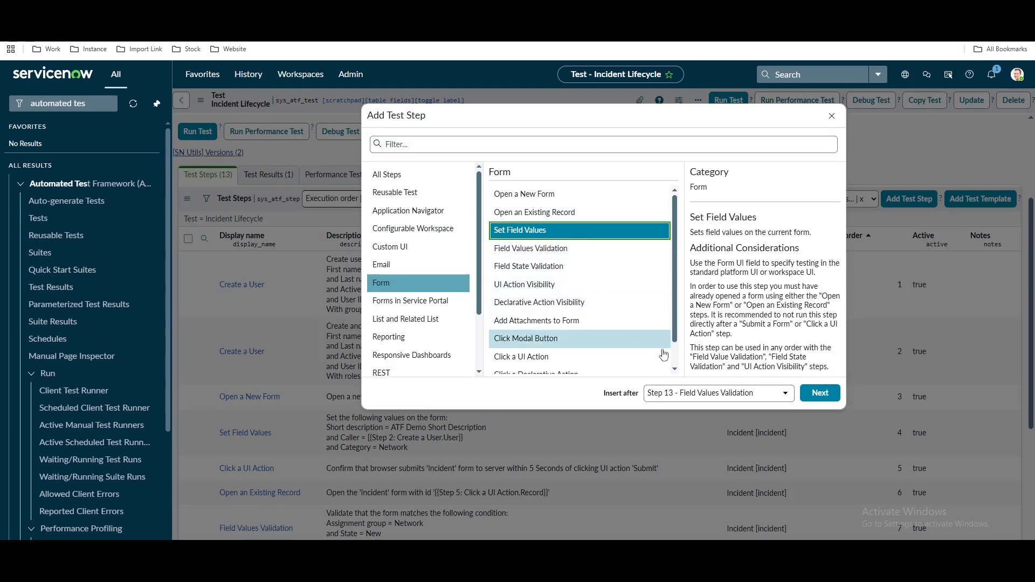
pyautogui.click(820, 394)
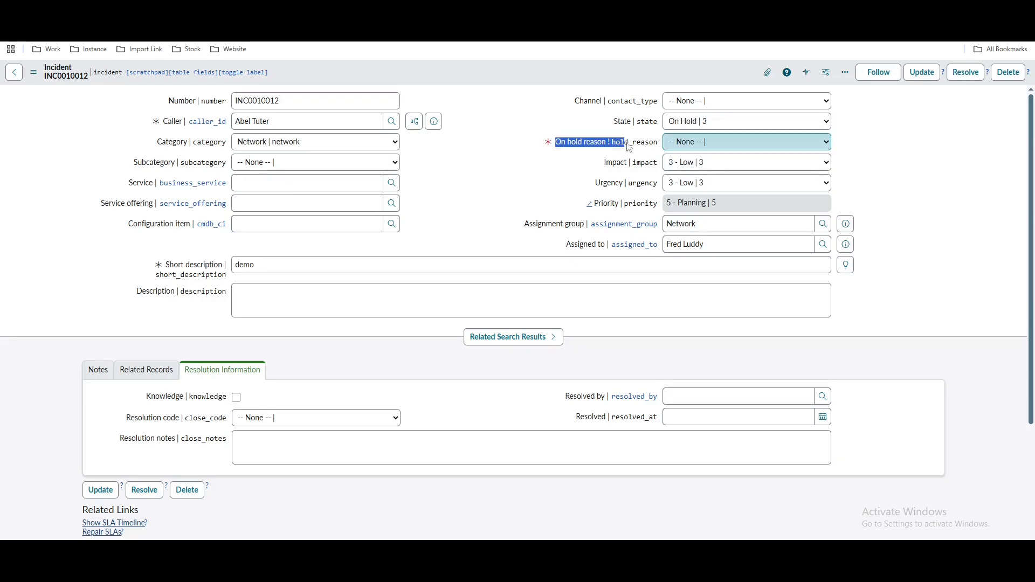
# In the Set Field Values step, set State to On Hold, remove the Caller field row, and submit it.
pyautogui.moveTo(659, 150); pyautogui.dragTo(658, 146)
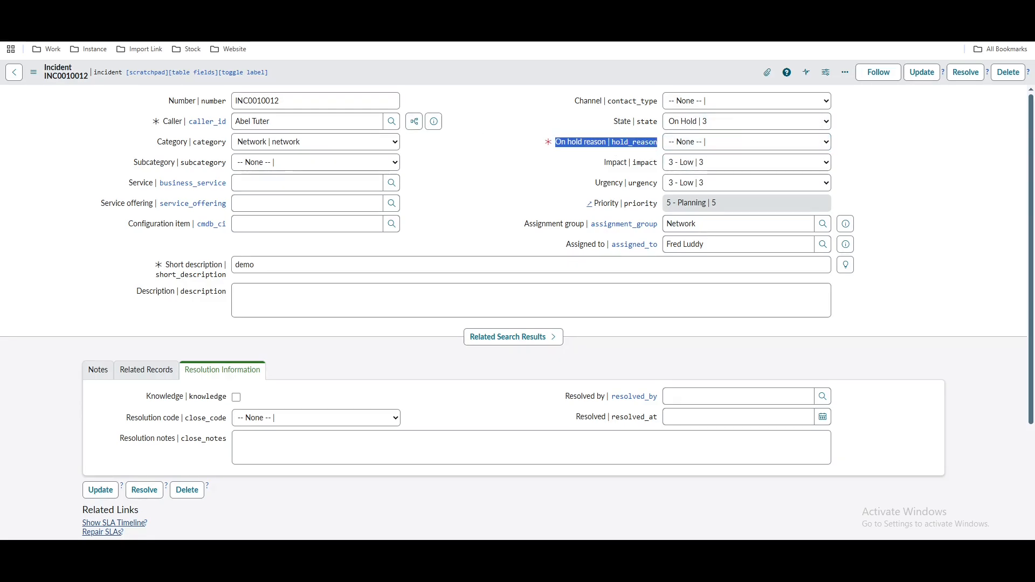
pyautogui.click(65, 10)
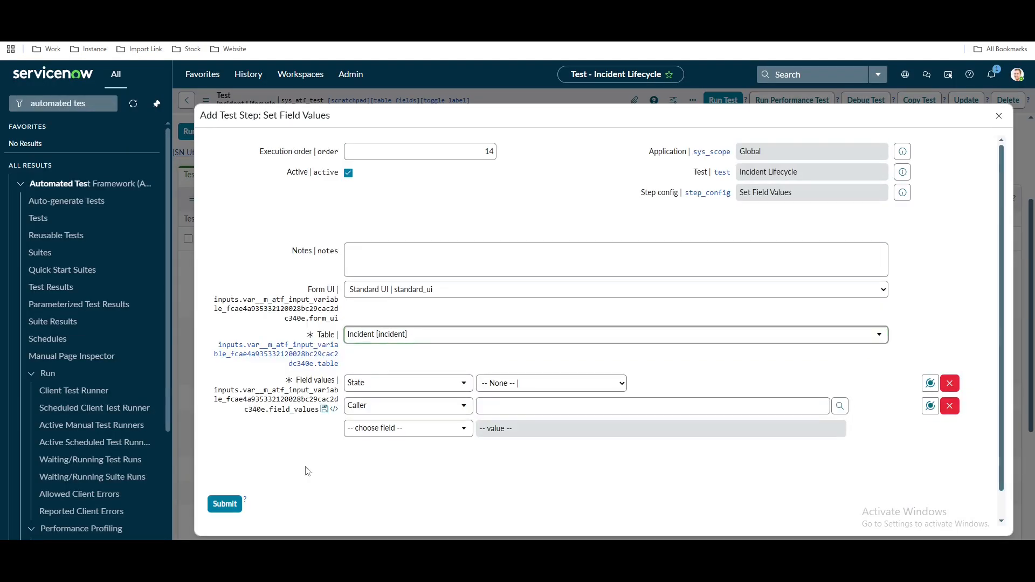
pyautogui.click(573, 382)
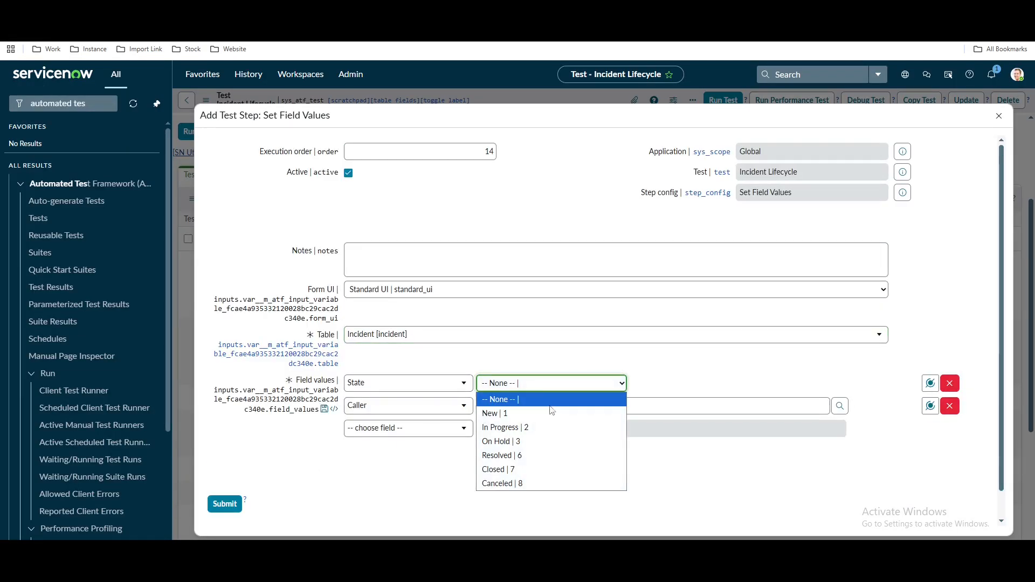
pyautogui.click(519, 439)
pyautogui.click(949, 407)
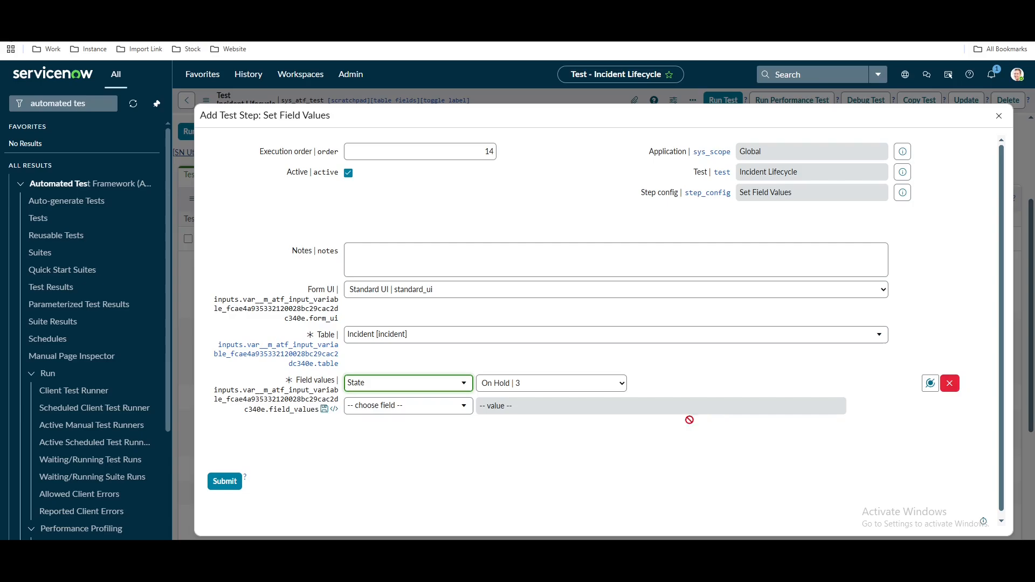
pyautogui.click(213, 485)
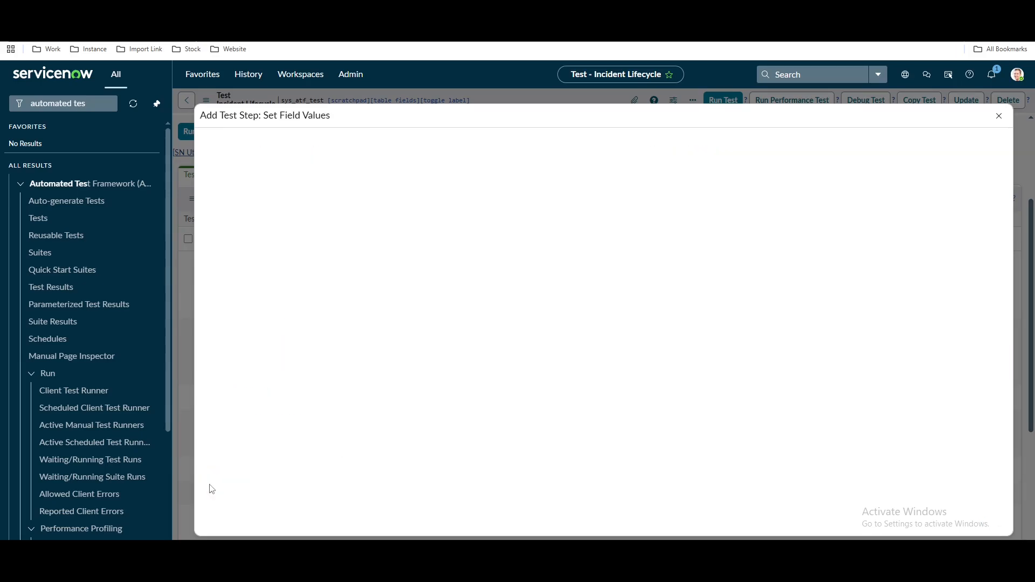
# Start a Field State Validation test step inserted after Step 14 - Set Field Values.
pyautogui.scroll(-5, 441, 427)
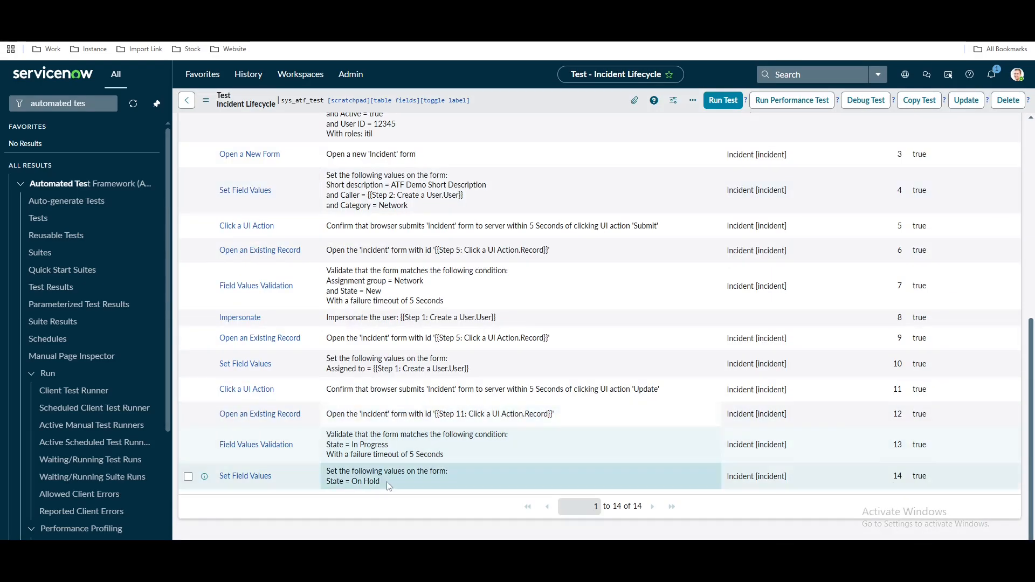
pyautogui.scroll(4, 886, 237)
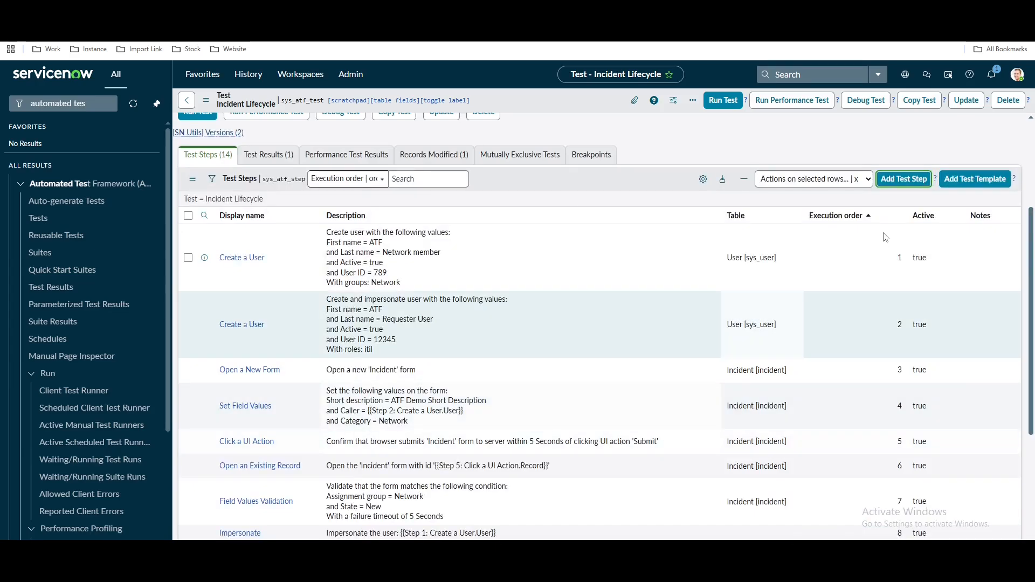
pyautogui.click(899, 184)
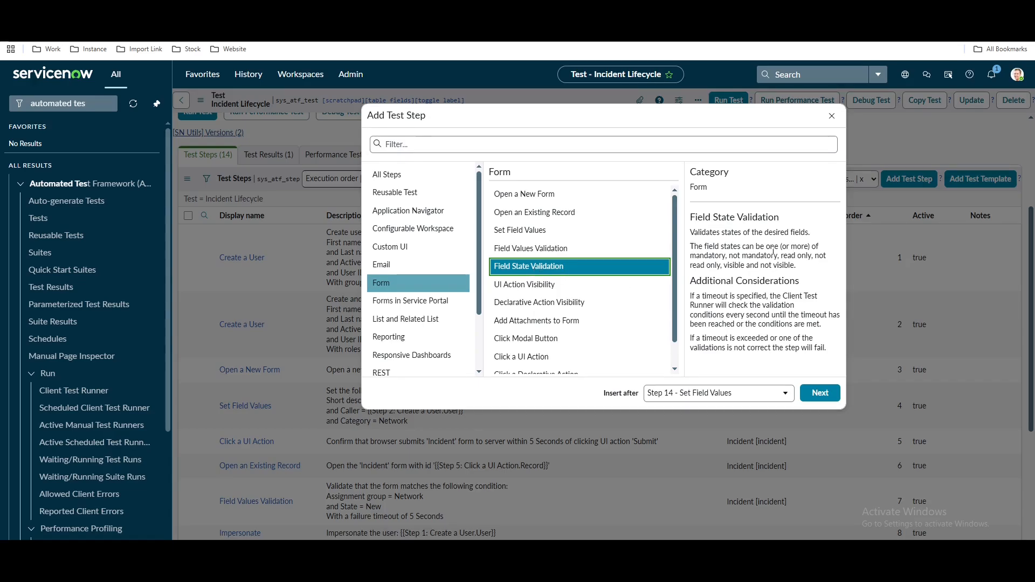
pyautogui.click(821, 393)
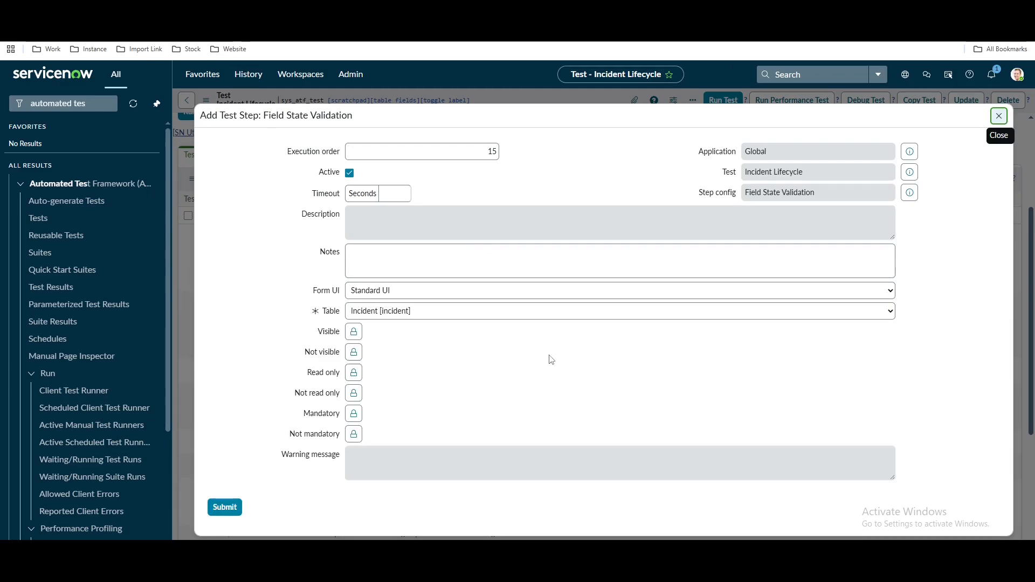
# Add On hold reason to the Mandatory fields of the Field State Validation step and submit it.
pyautogui.click(352, 414)
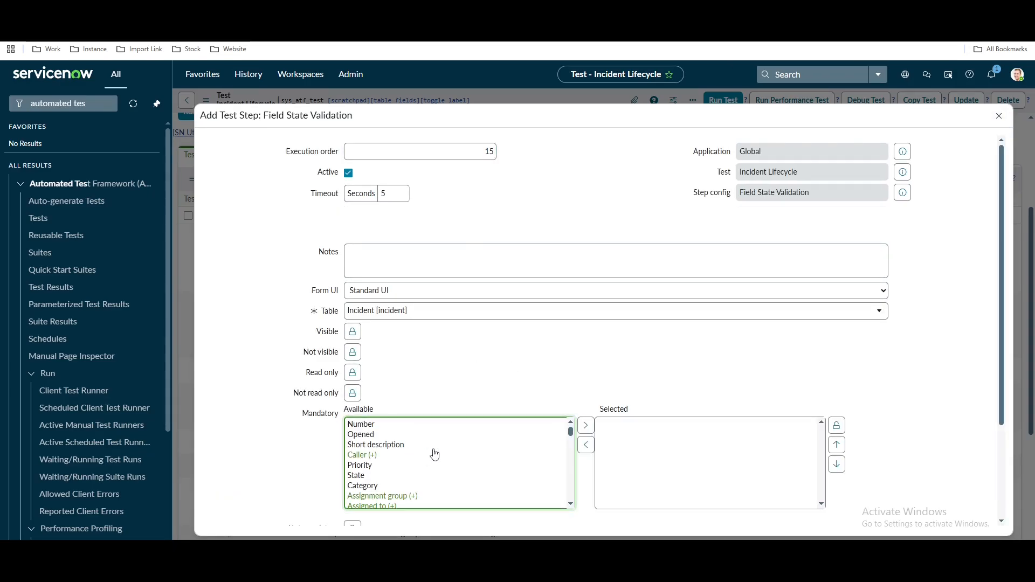
pyautogui.doubleClick(261, 391)
pyautogui.scroll(-3, 261, 391)
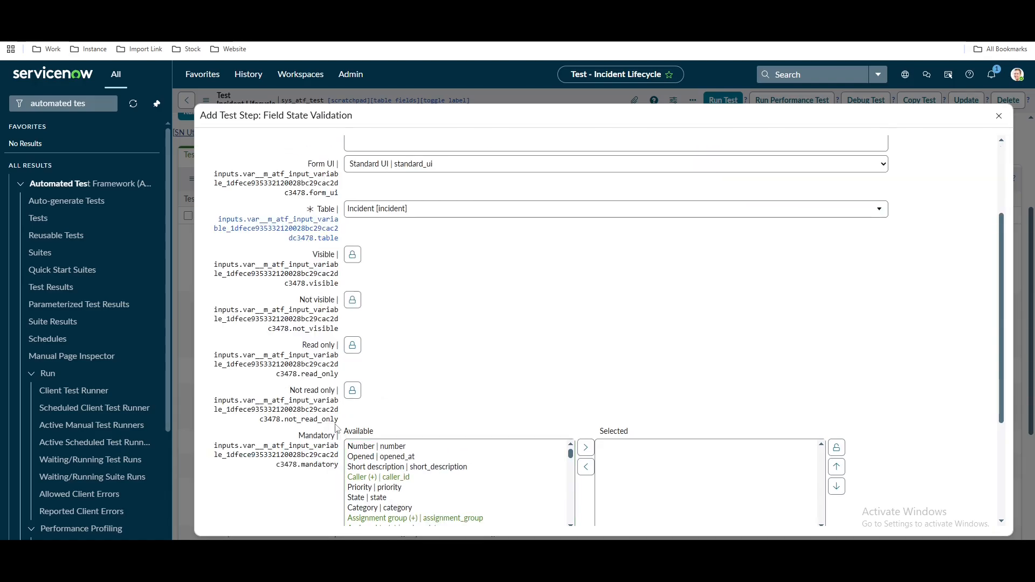
pyautogui.click(398, 455)
pyautogui.press('o')
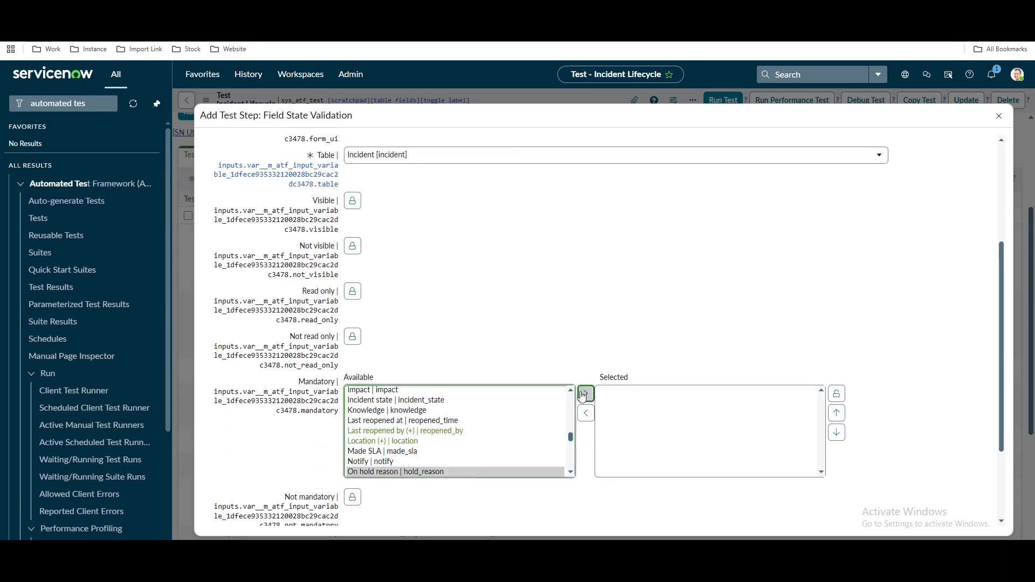
pyautogui.click(586, 394)
pyautogui.scroll(-2, 586, 394)
pyautogui.click(225, 487)
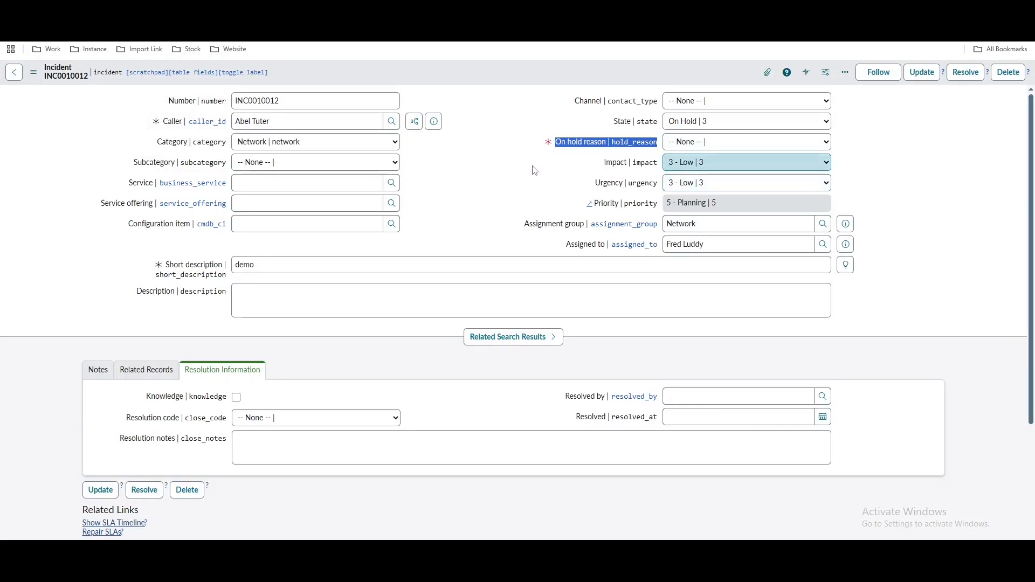
# Try the Resolve action on the demo incident and check the end of the Incident Lifecycle step list.
pyautogui.click(958, 74)
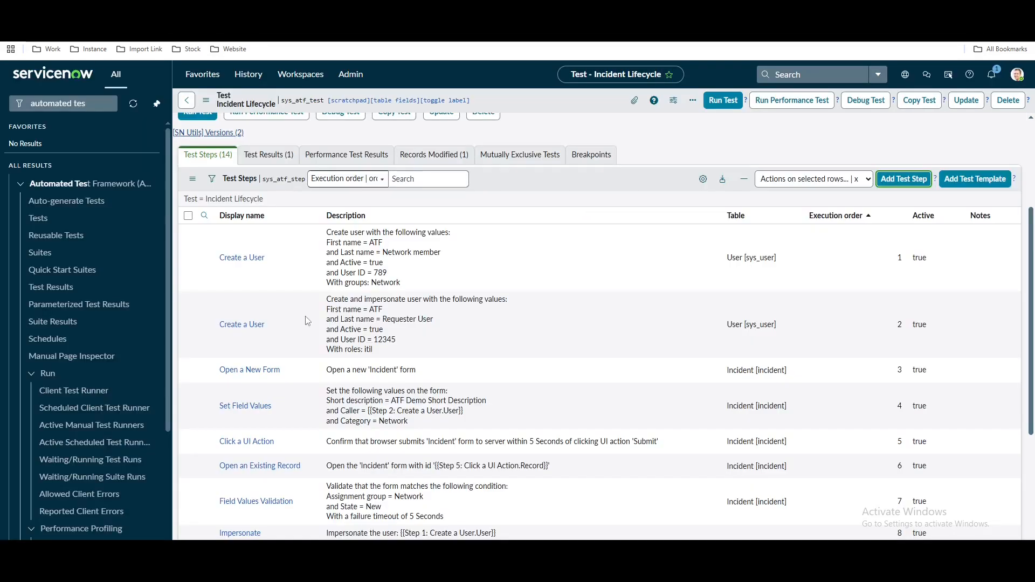
pyautogui.scroll(-5, 369, 390)
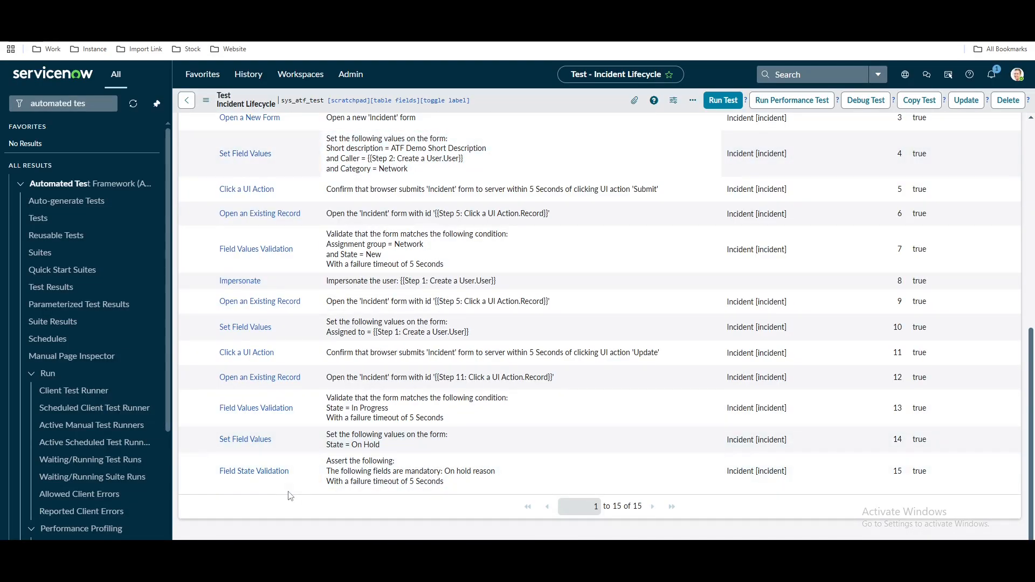
# Start a Click a UI Action test step inserted after Step 15 - Field State Validation.
pyautogui.scroll(5, 489, 492)
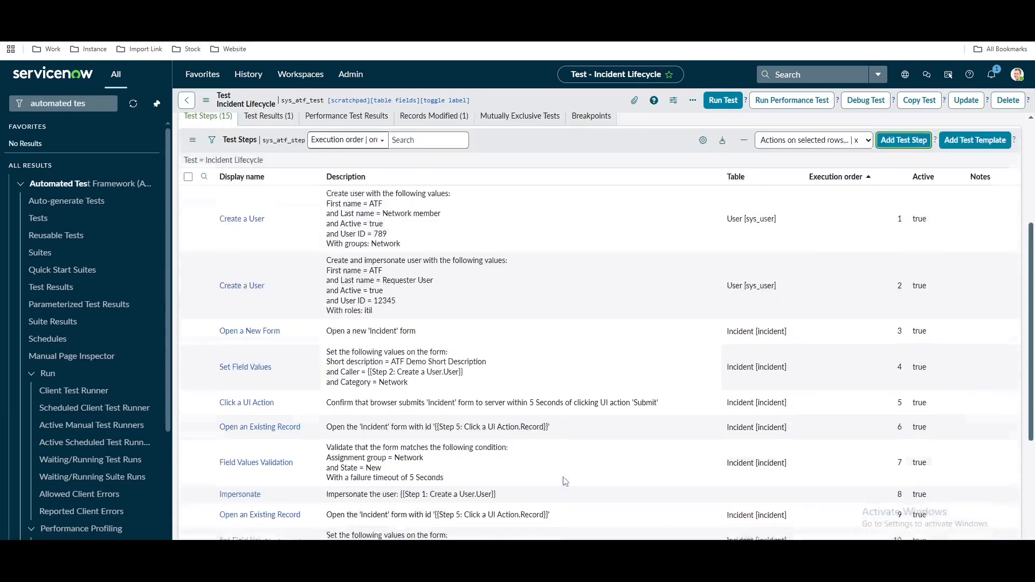
pyautogui.click(909, 150)
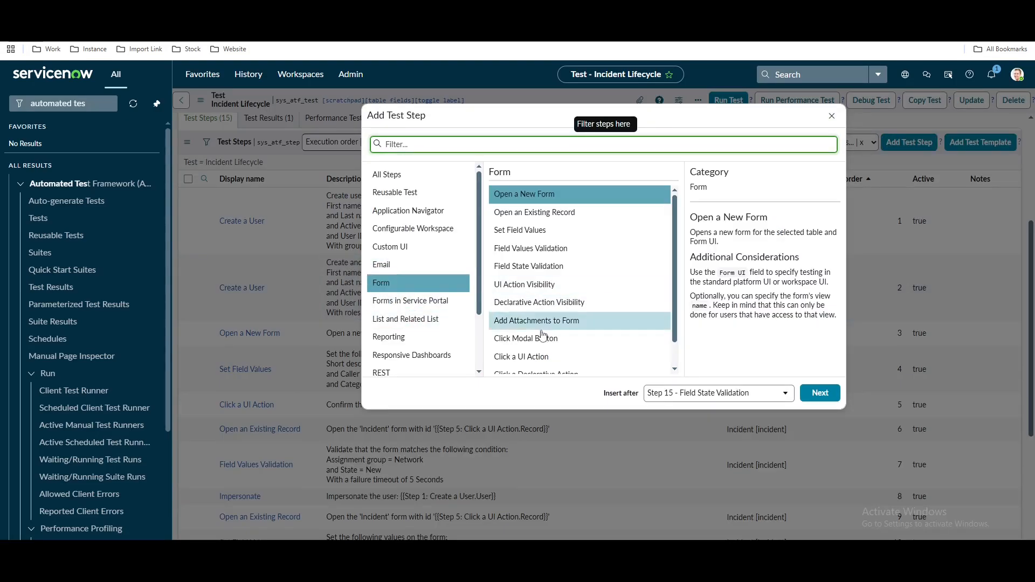
pyautogui.click(533, 356)
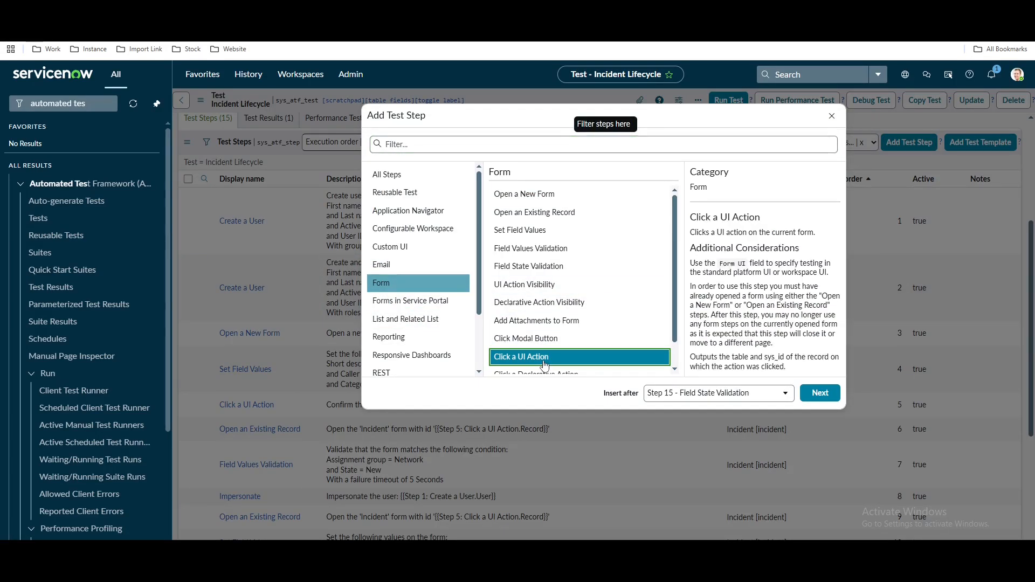
pyautogui.click(819, 394)
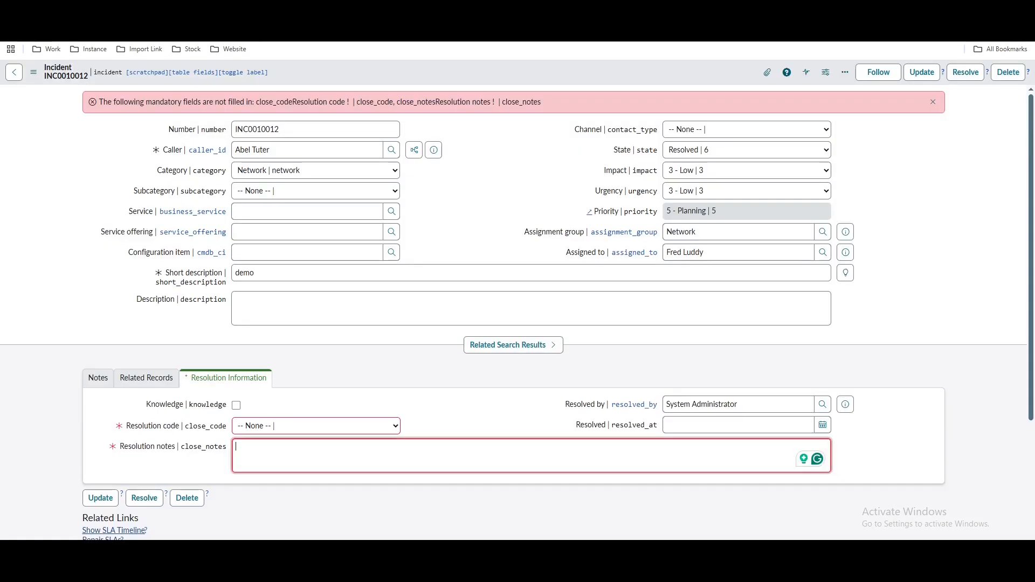
# Open the definition of the demo incident's Resolve UI action and copy its sys_id.
pyautogui.click(988, 72)
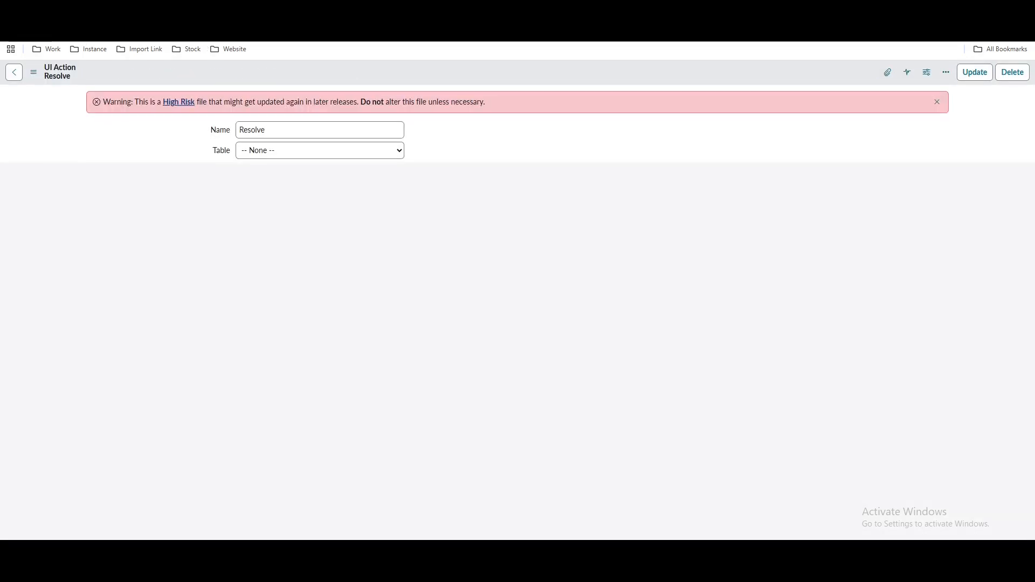
pyautogui.rightClick(528, 79)
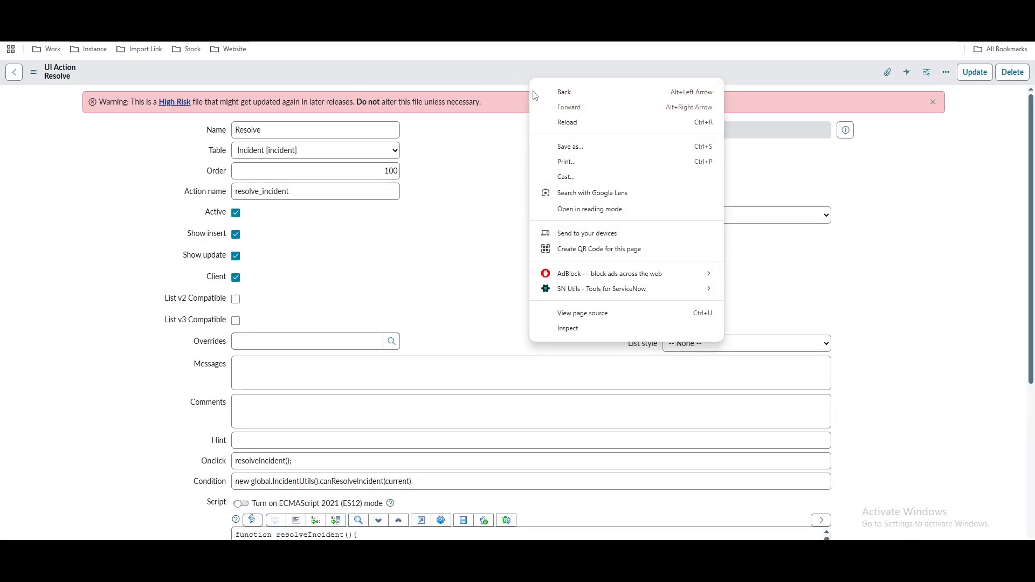
pyautogui.rightClick(414, 81)
pyautogui.rightClick(420, 80)
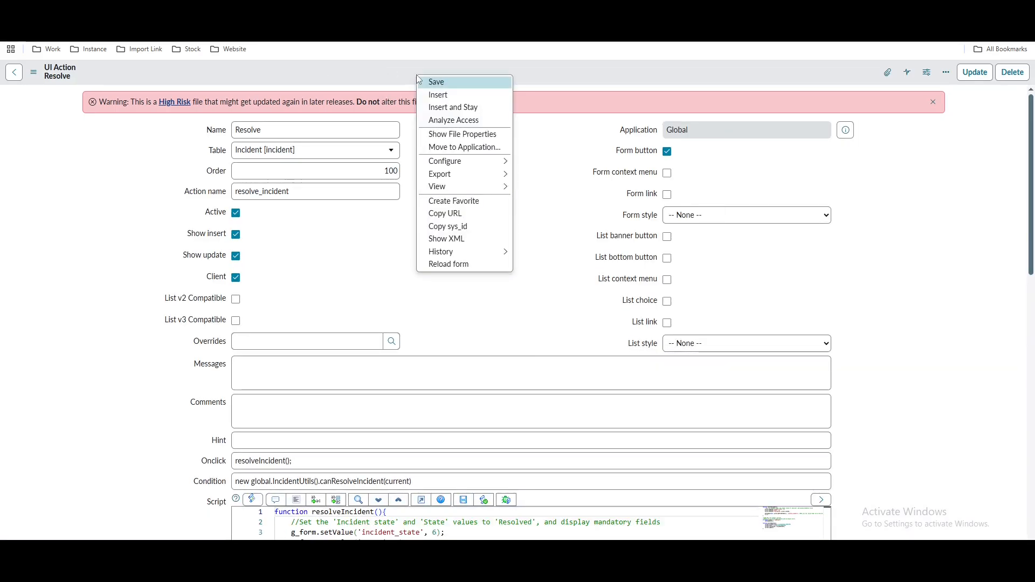
pyautogui.click(448, 227)
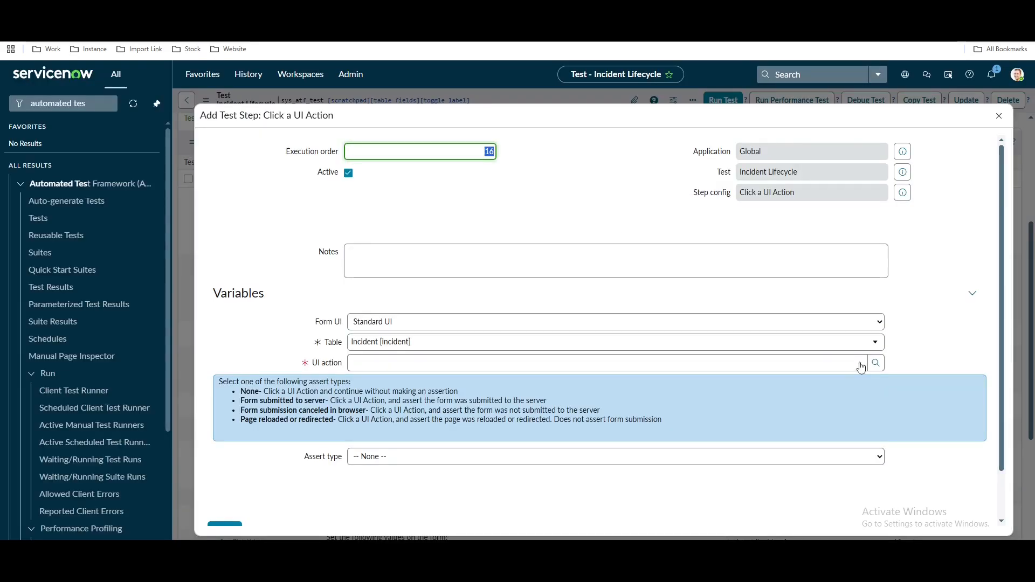
# Select the incident table's Resolve UI action by its copied sys_id, leave Assert type at None, and submit the test step.
pyautogui.click(877, 413)
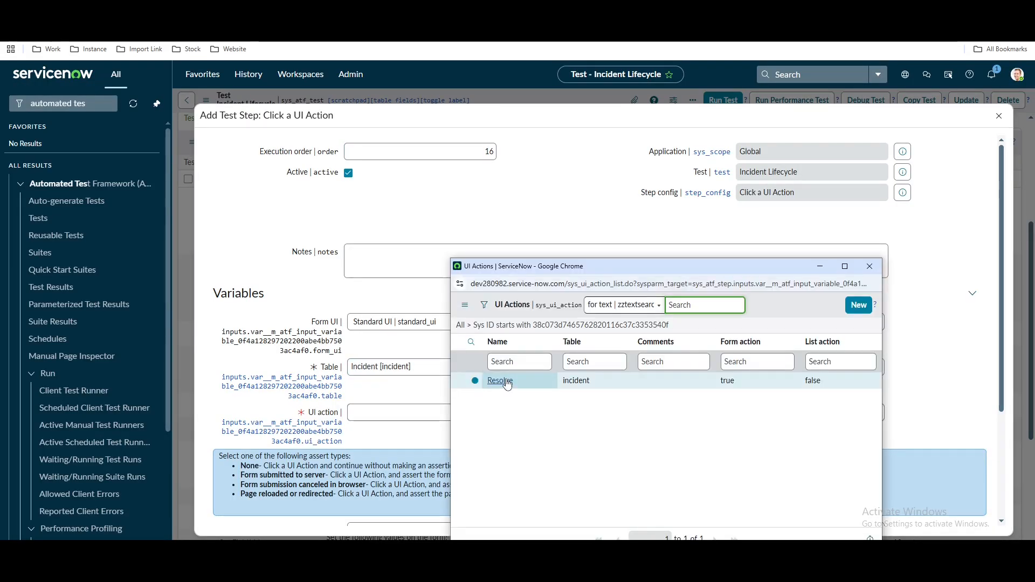
pyautogui.click(507, 383)
pyautogui.scroll(-2, 523, 392)
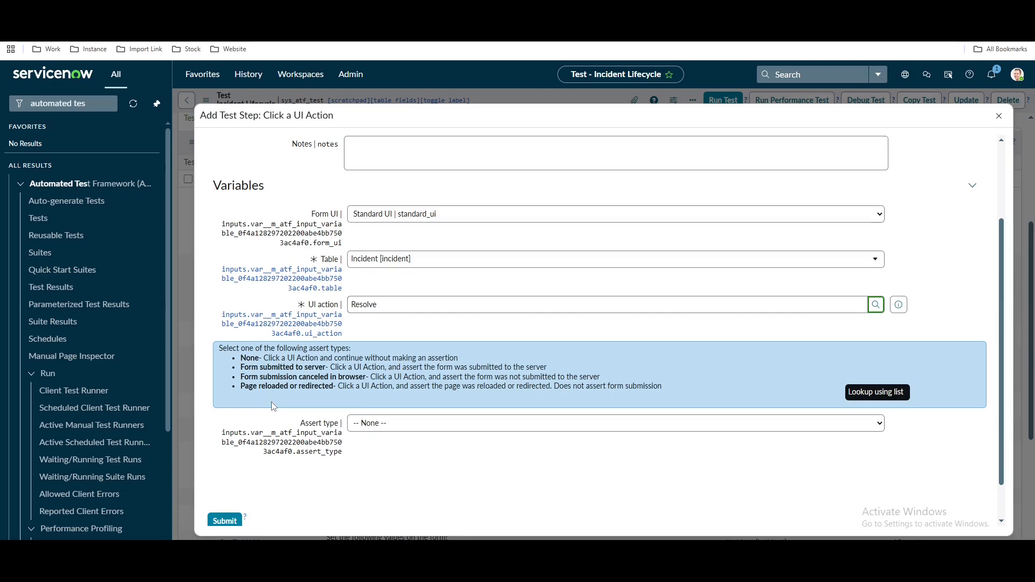
pyautogui.click(360, 425)
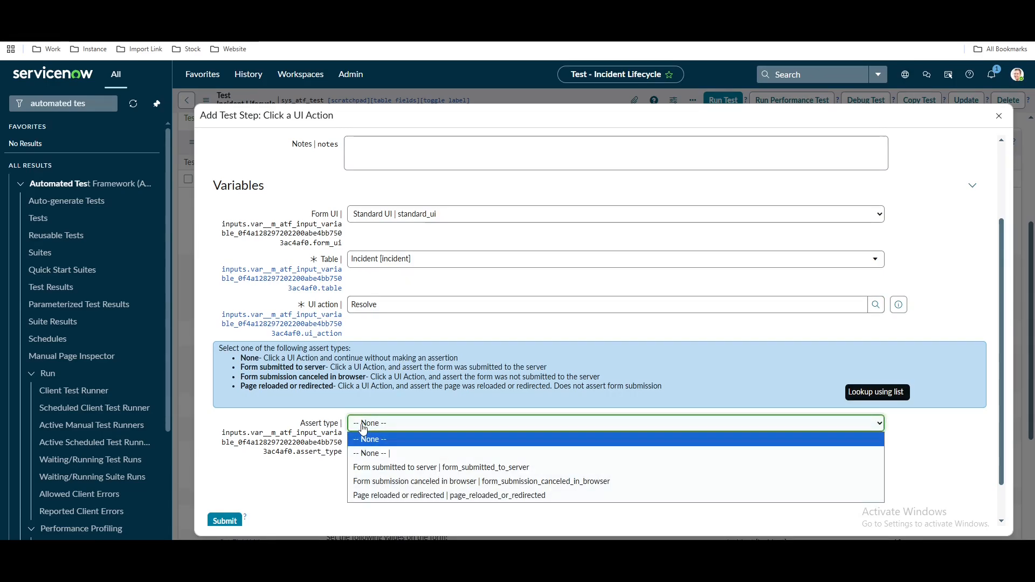
pyautogui.click(306, 411)
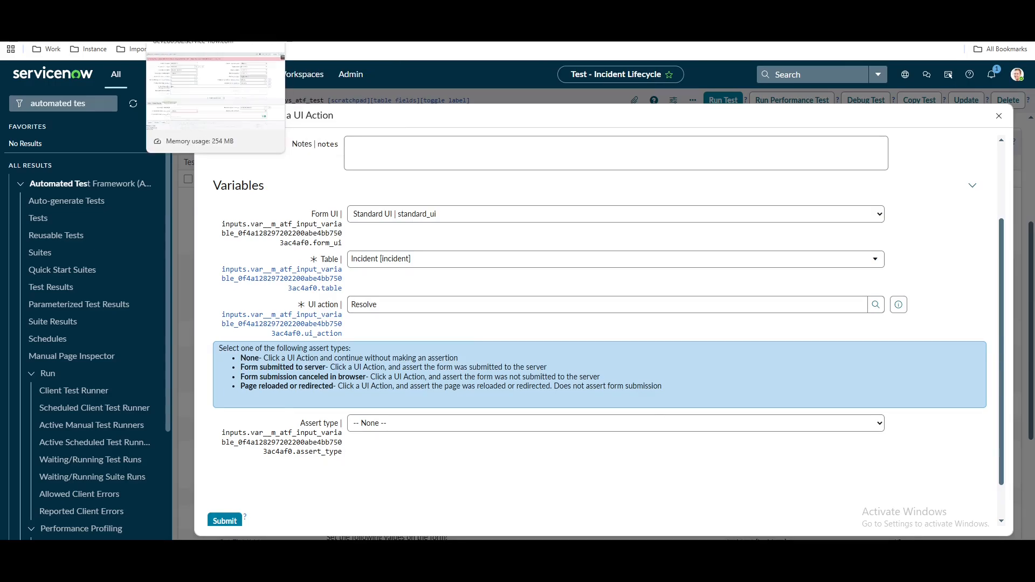
pyautogui.click(216, 11)
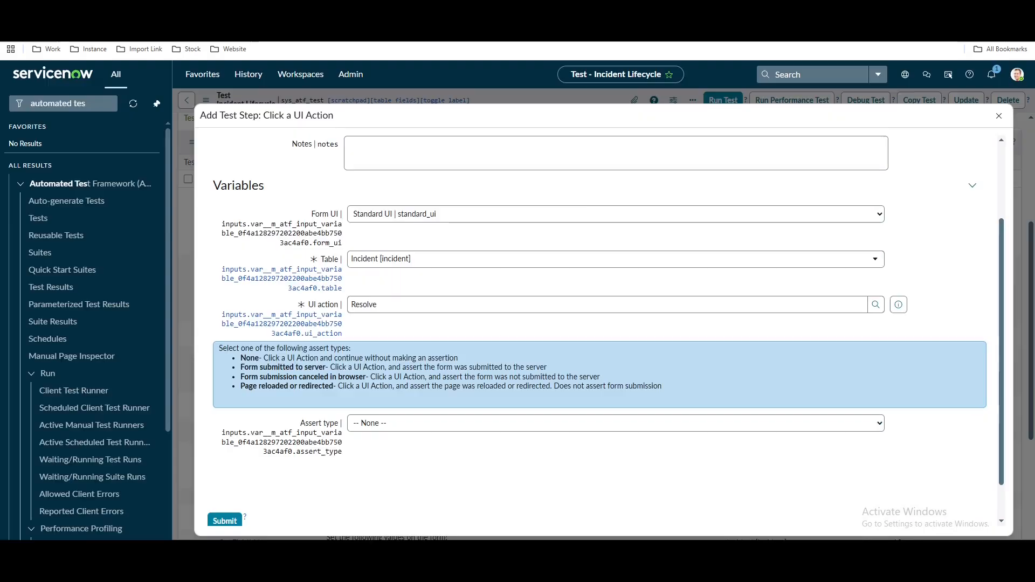
pyautogui.click(365, 425)
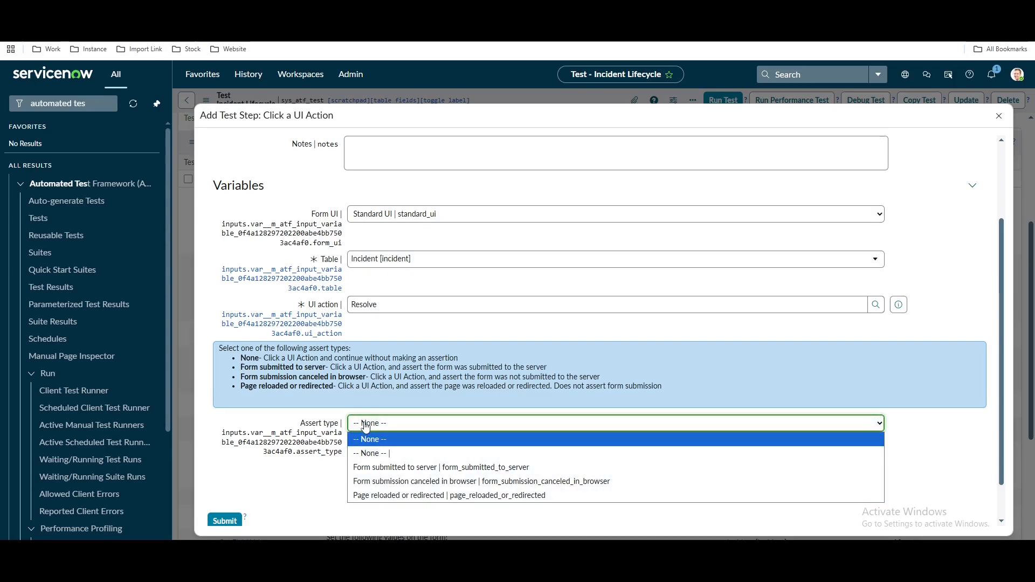
pyautogui.click(296, 487)
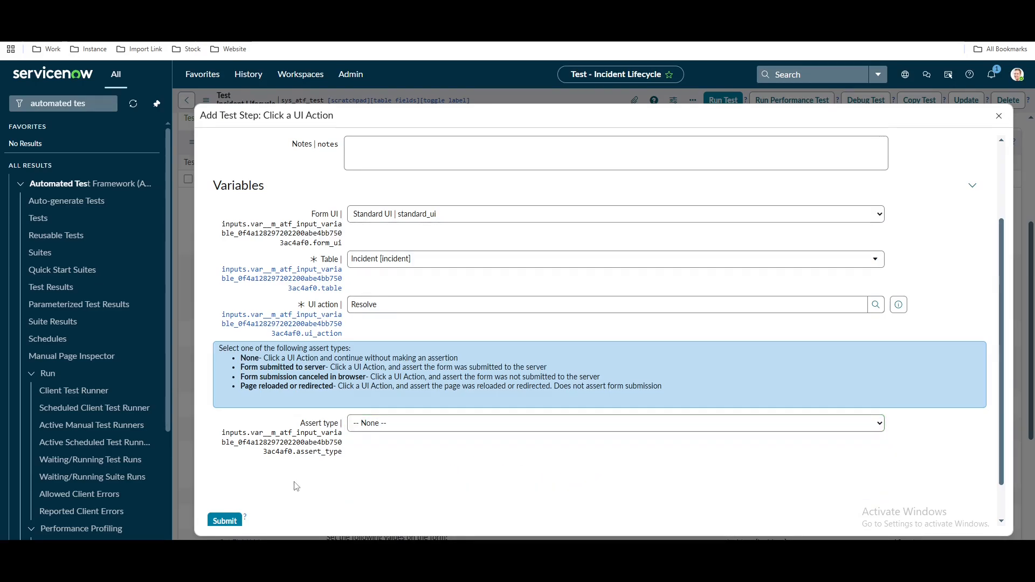
pyautogui.scroll(-1, 237, 485)
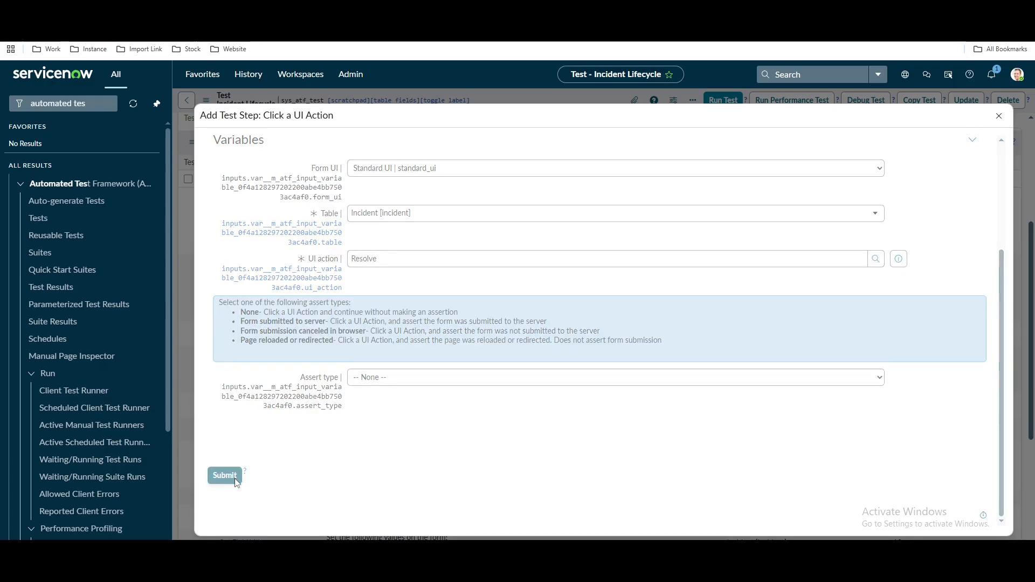
pyautogui.click(225, 476)
# Start a Field State Validation test step inserted after Step 16 - Click a UI Action.
pyautogui.scroll(-2, 409, 424)
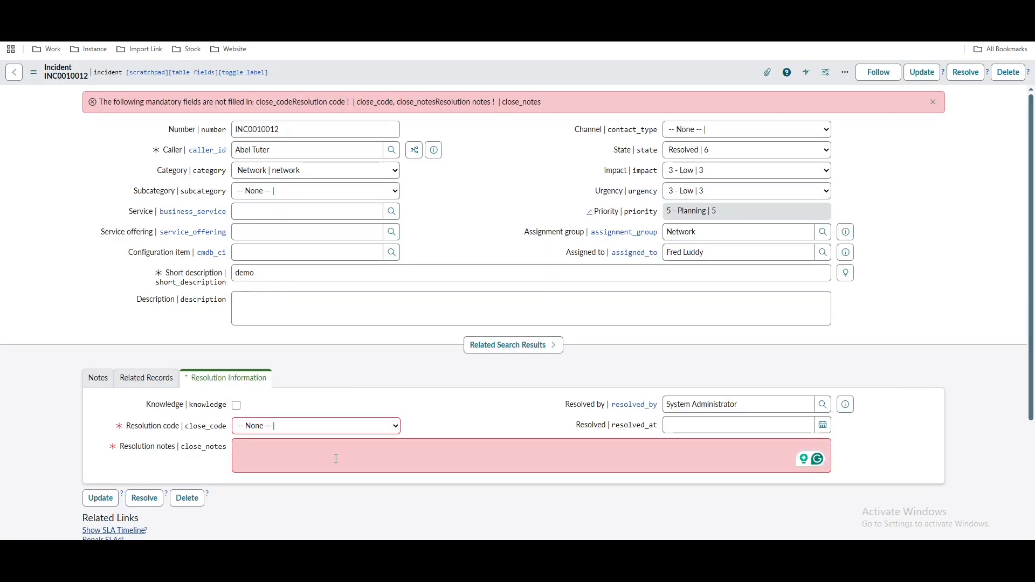
pyautogui.click(101, 386)
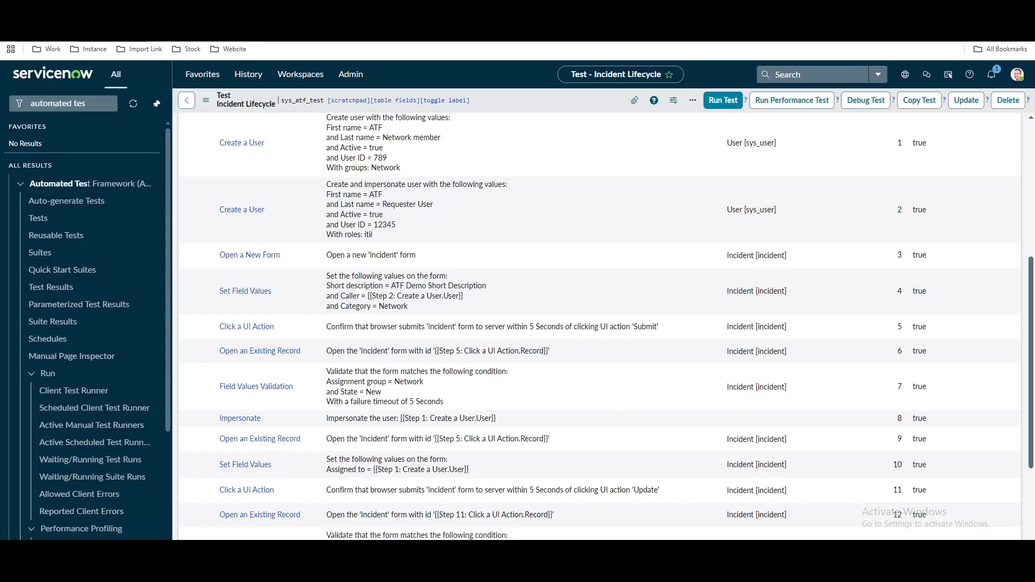
pyautogui.scroll(-5, 649, 273)
pyautogui.scroll(6, 648, 274)
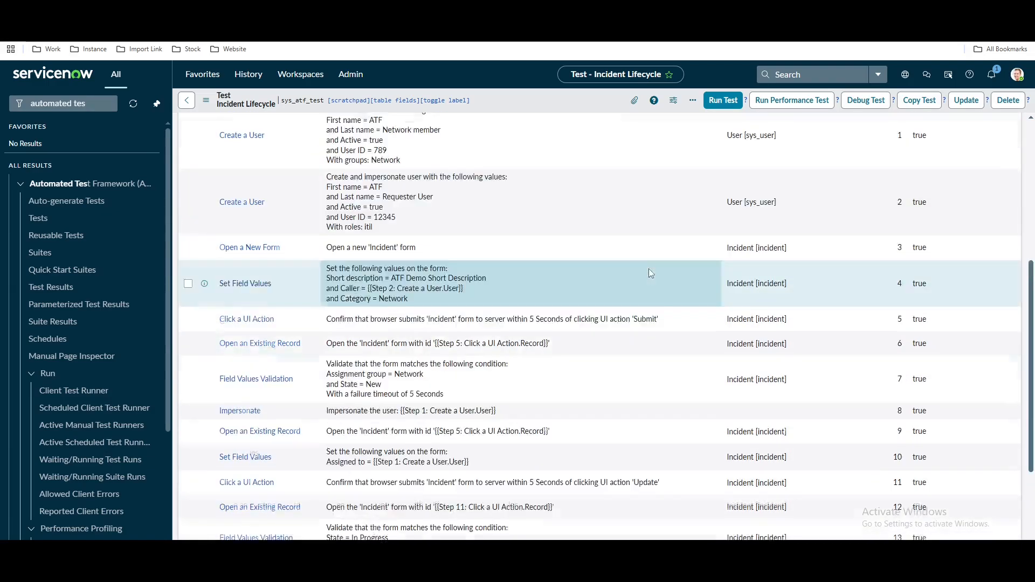
pyautogui.click(896, 173)
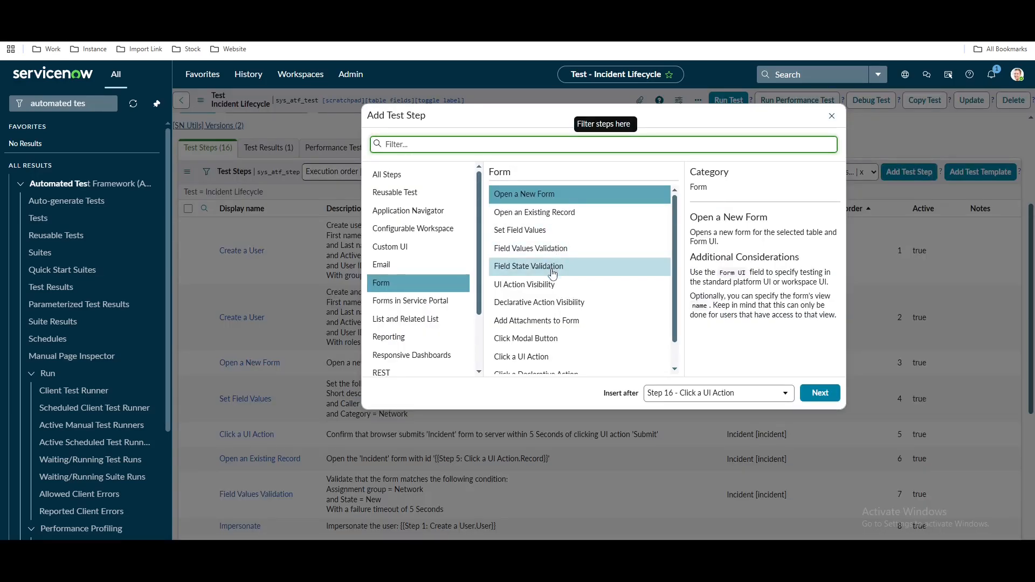
pyautogui.click(553, 270)
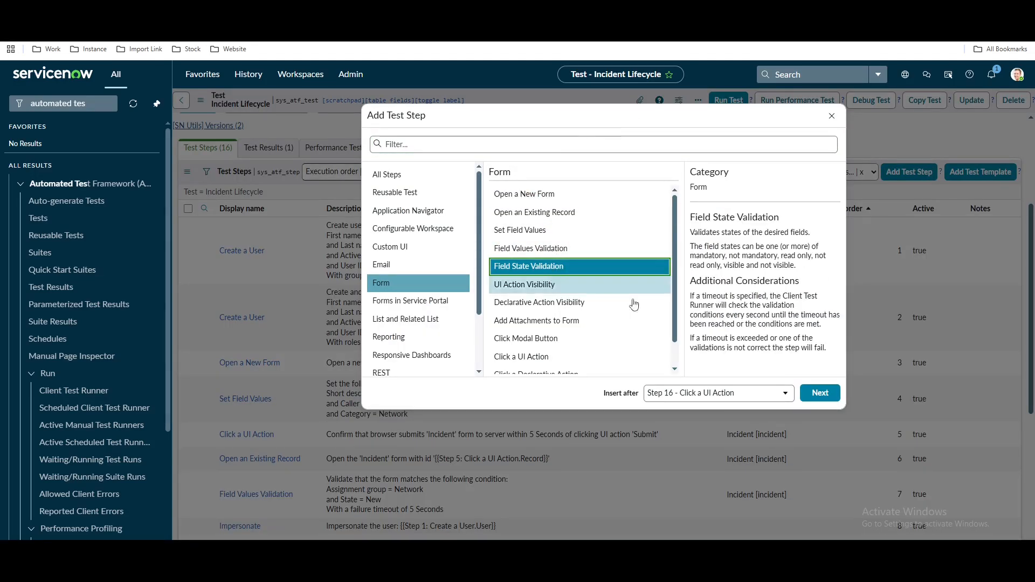
pyautogui.click(820, 393)
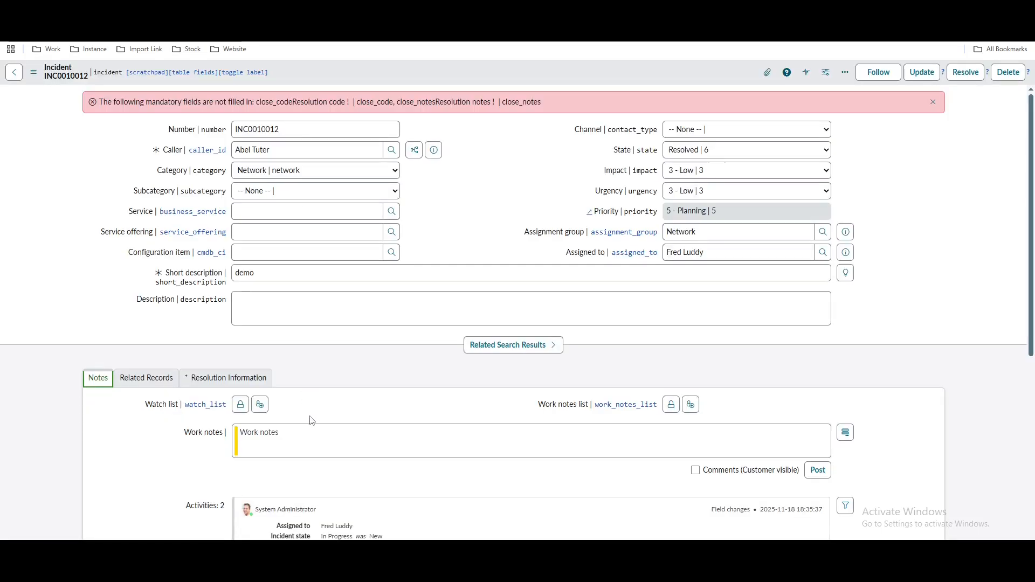
# Add Resolution code and Resolution notes to the Mandatory fields of the Field State Validation step and submit it.
pyautogui.click(264, 377)
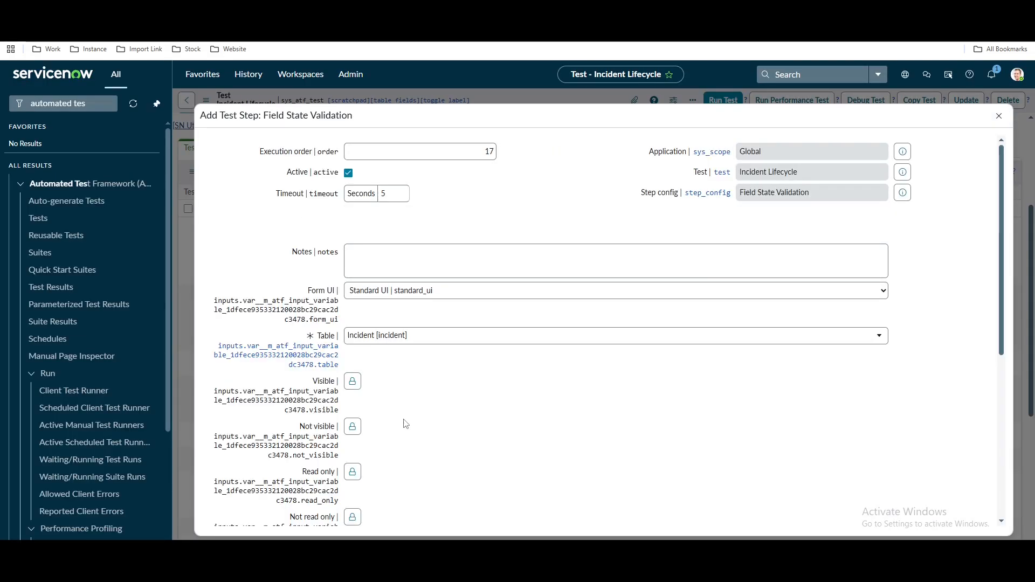
pyautogui.click(354, 473)
pyautogui.scroll(-4, 541, 370)
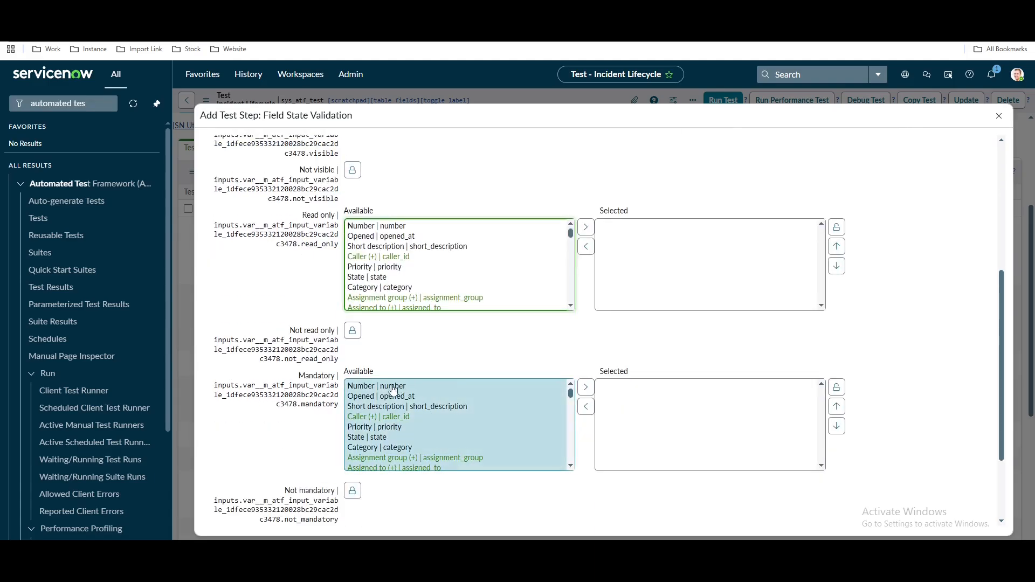
pyautogui.click(415, 398)
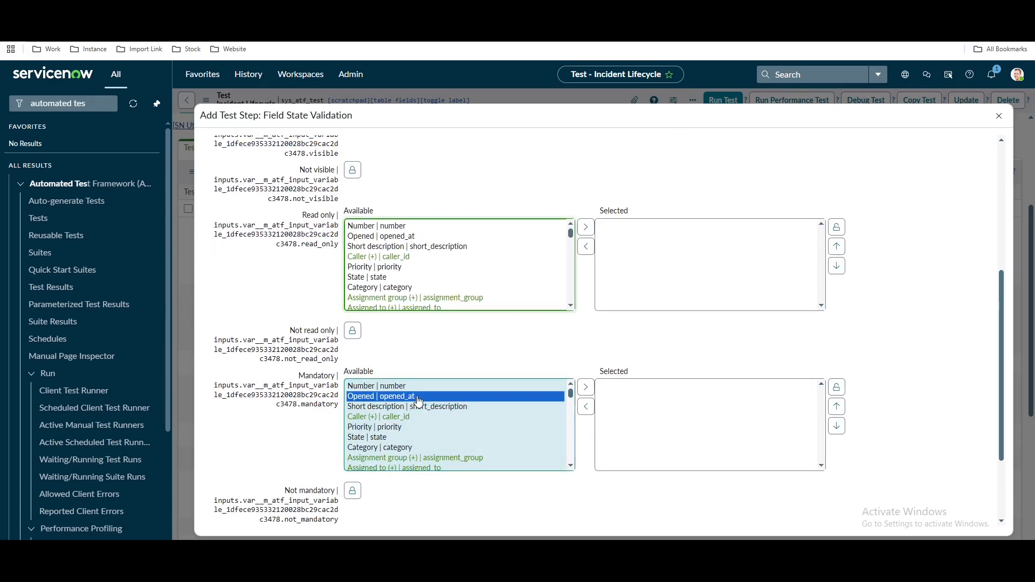
pyautogui.scroll(-5, 419, 402)
pyautogui.write('res')
pyautogui.scroll(-2, 418, 401)
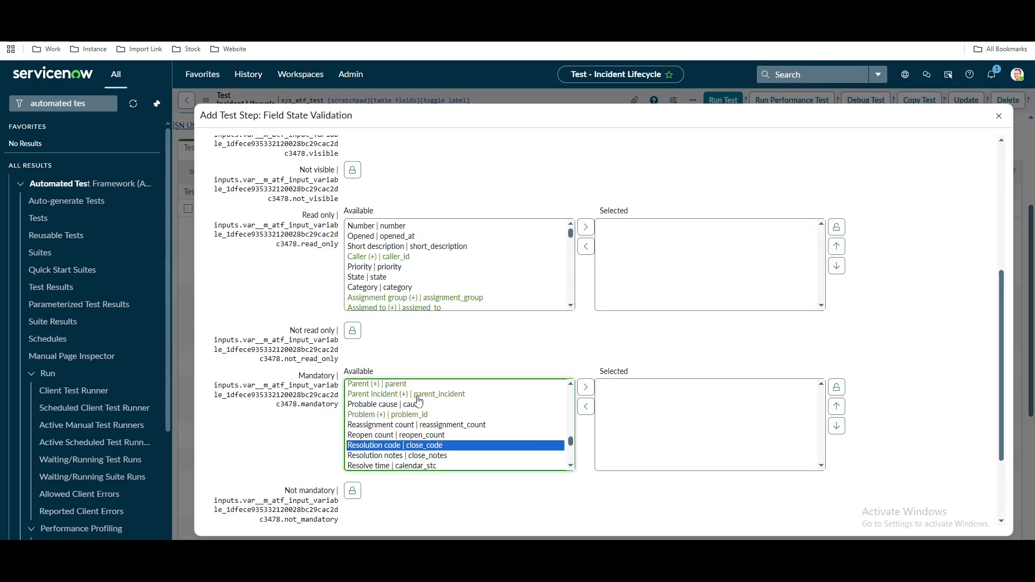
pyautogui.scroll(1, 422, 405)
pyautogui.keyDown('shift'); pyautogui.click(424, 422); pyautogui.keyUp('shift')
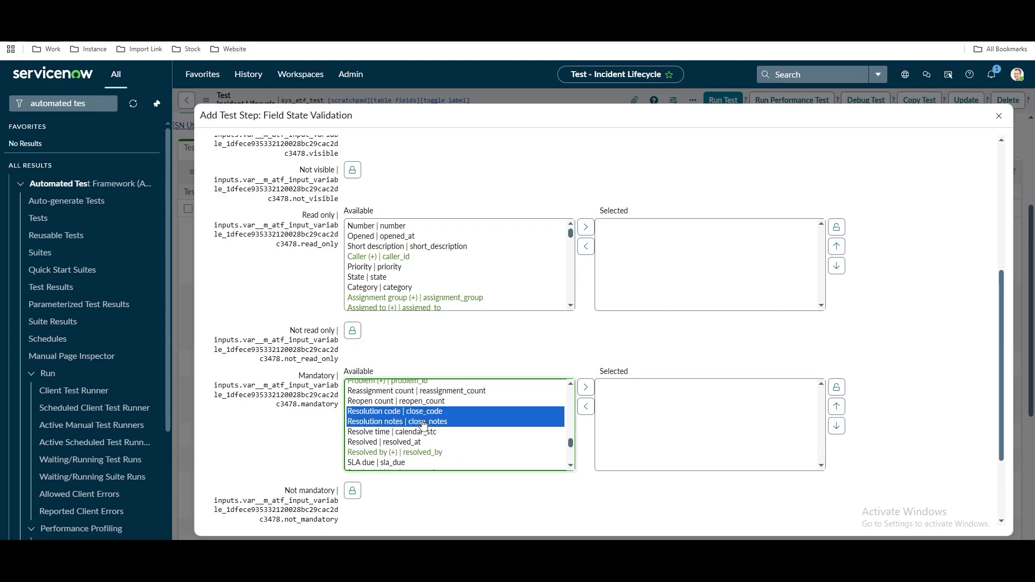
pyautogui.click(586, 387)
pyautogui.scroll(-2, 950, 356)
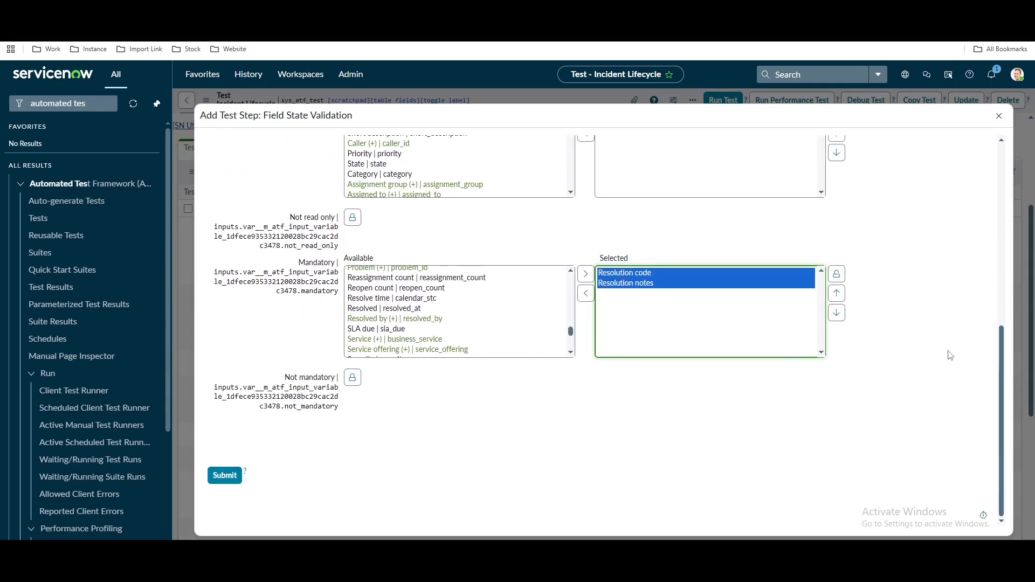
pyautogui.click(233, 475)
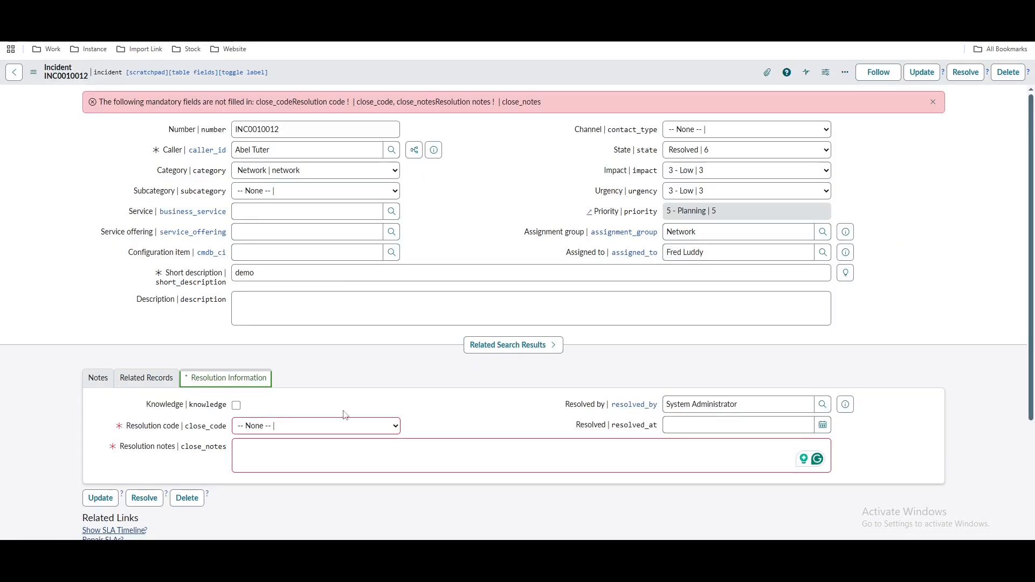
# On the demo incident, set Resolution code to Solution provided, enter "yu" as Resolution notes, and resolve the incident.
pyautogui.click(331, 427)
pyautogui.click(292, 379)
pyautogui.click(308, 464)
pyautogui.write('yu')
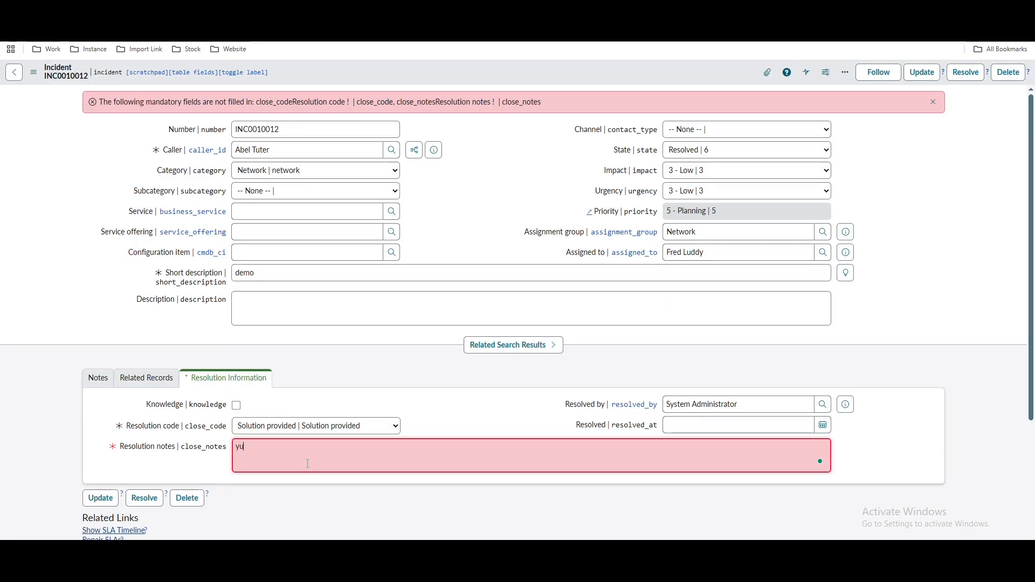
pyautogui.click(955, 79)
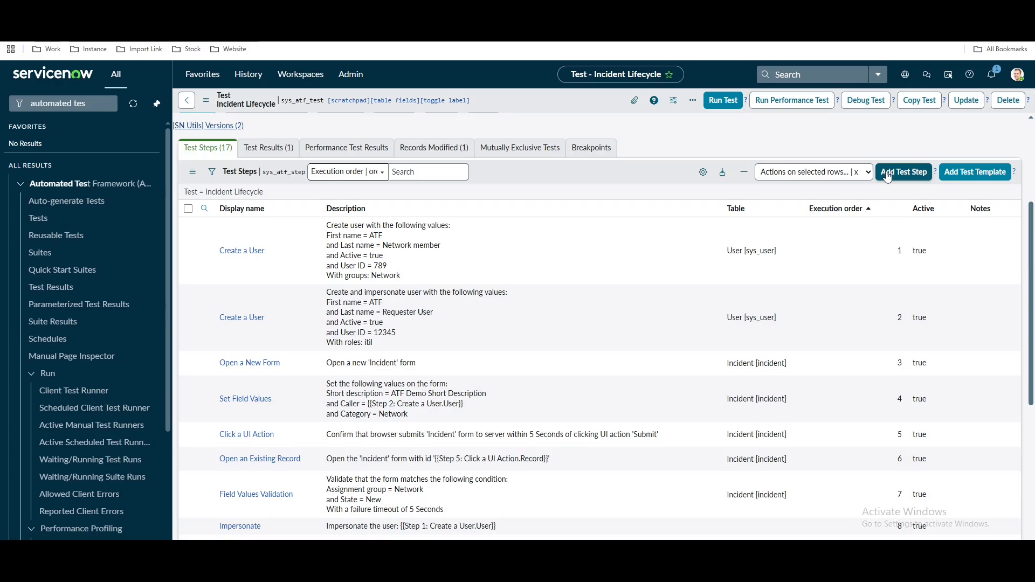
# Start a Set Field Values test step inserted after Step 17 - Field State Validation, setting Resolution code to Known error.
pyautogui.click(887, 174)
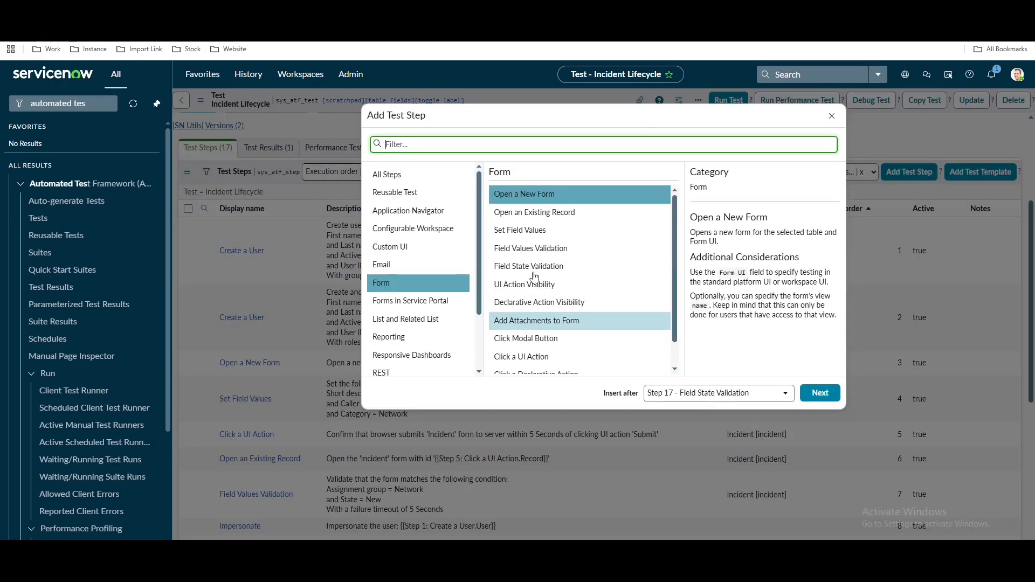
pyautogui.click(526, 232)
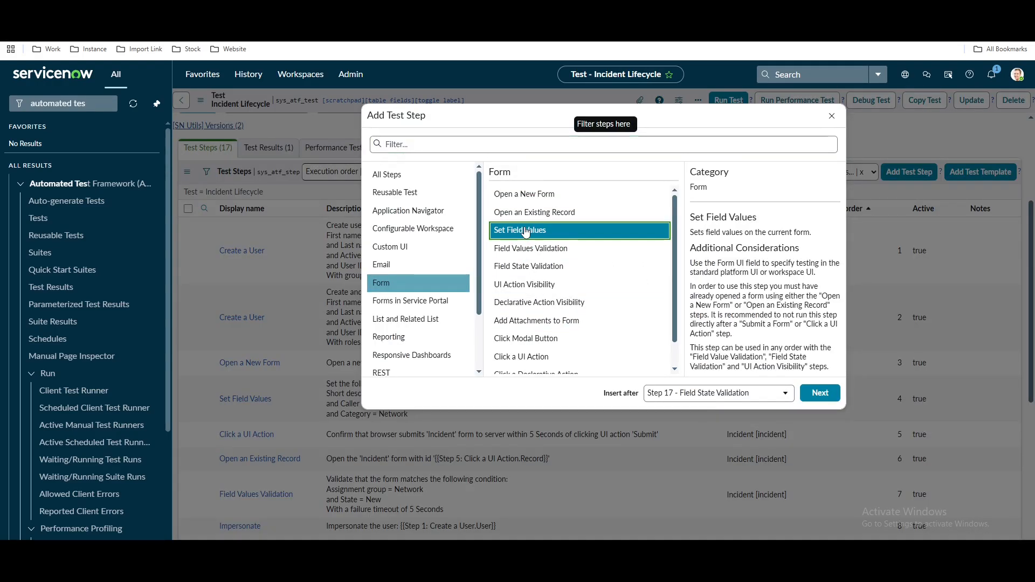
pyautogui.click(811, 394)
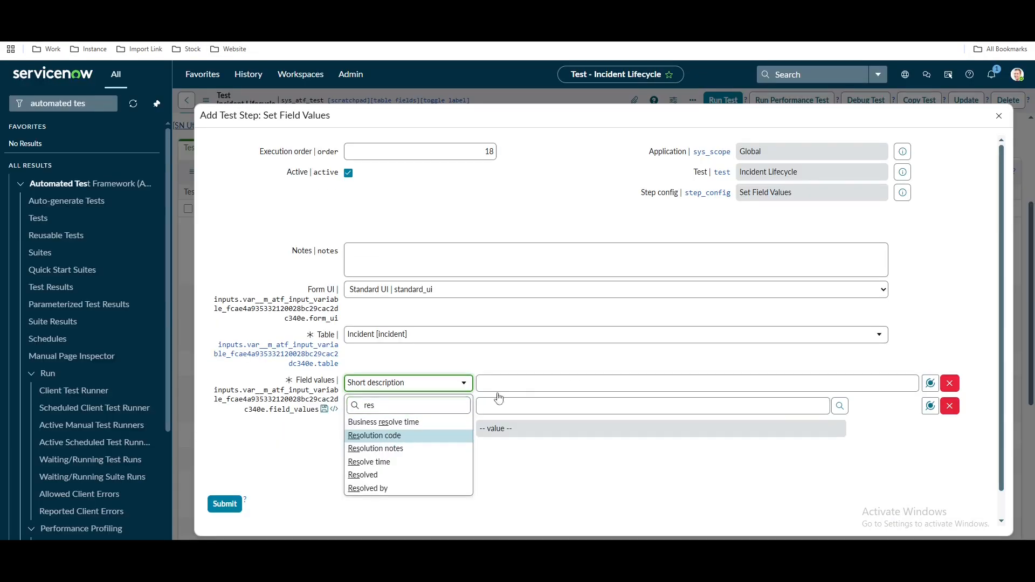
pyautogui.click(378, 432)
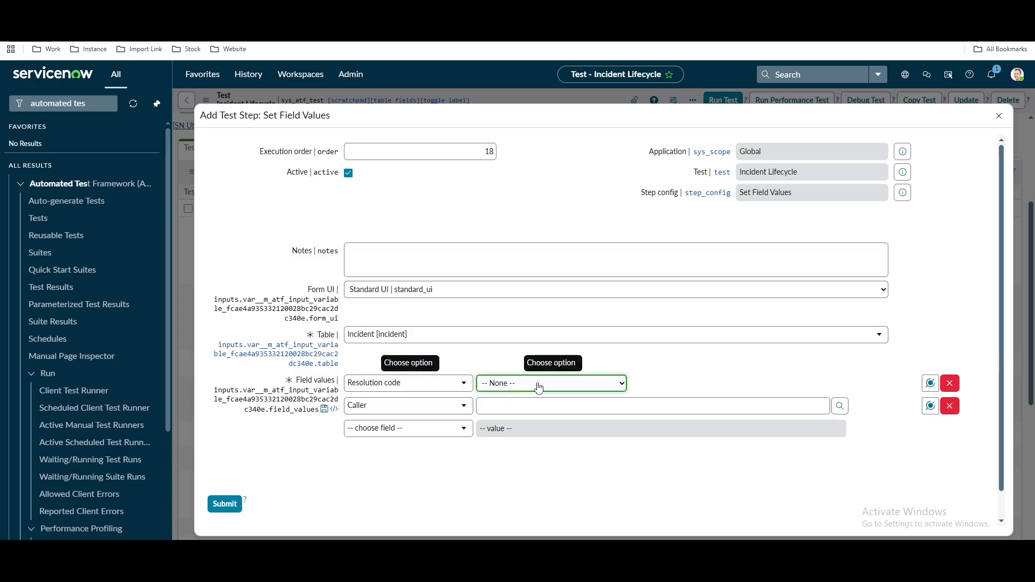
pyautogui.click(523, 385)
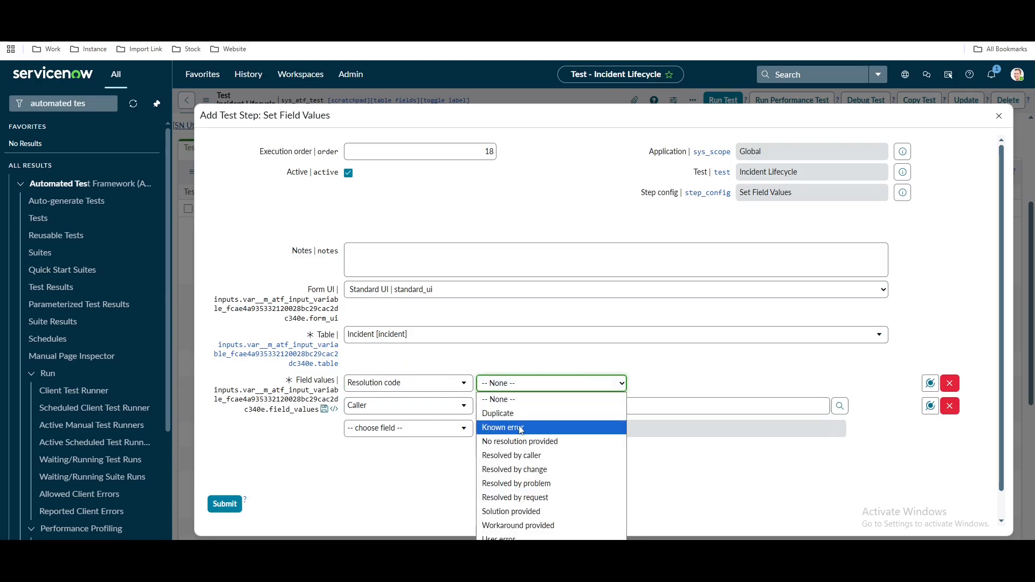
pyautogui.click(440, 415)
# Add Resolution notes with the value "ATF Demo" to the Set Field Values step and submit it.
pyautogui.click(438, 408)
pyautogui.write('res')
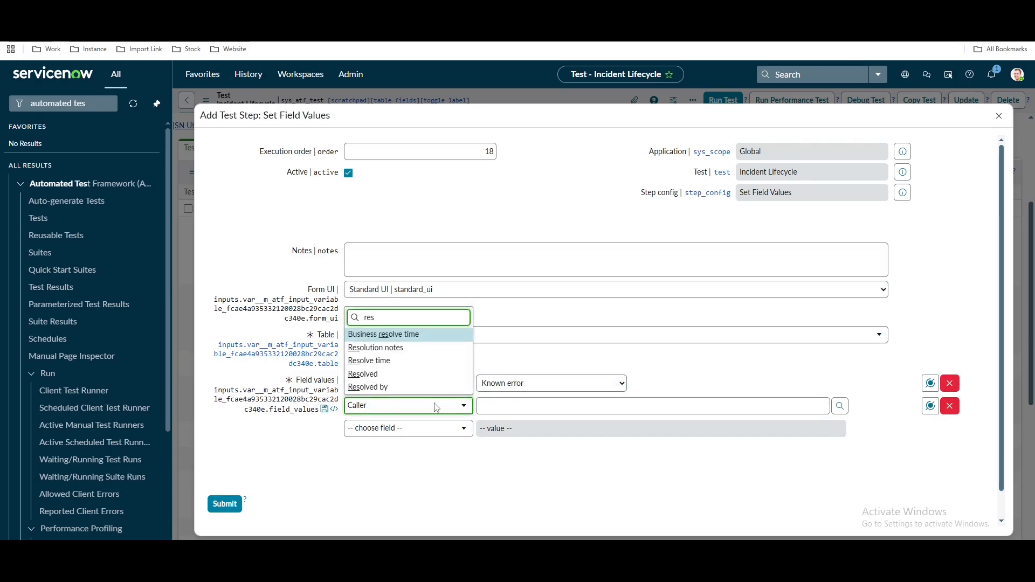
pyautogui.click(377, 348)
pyautogui.write('Dermo')
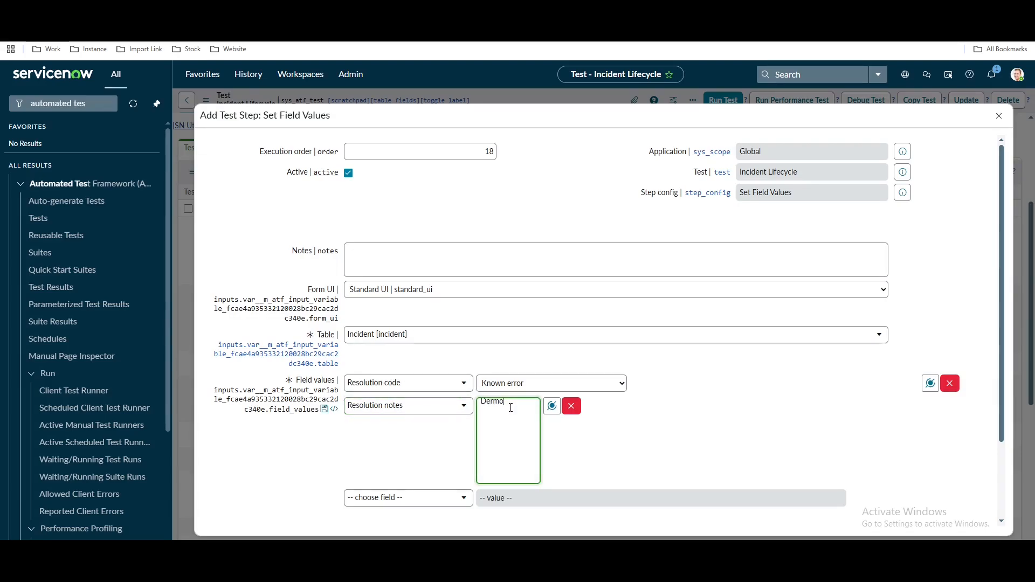
pyautogui.press('BackSpace')
pyautogui.write('ATF D')
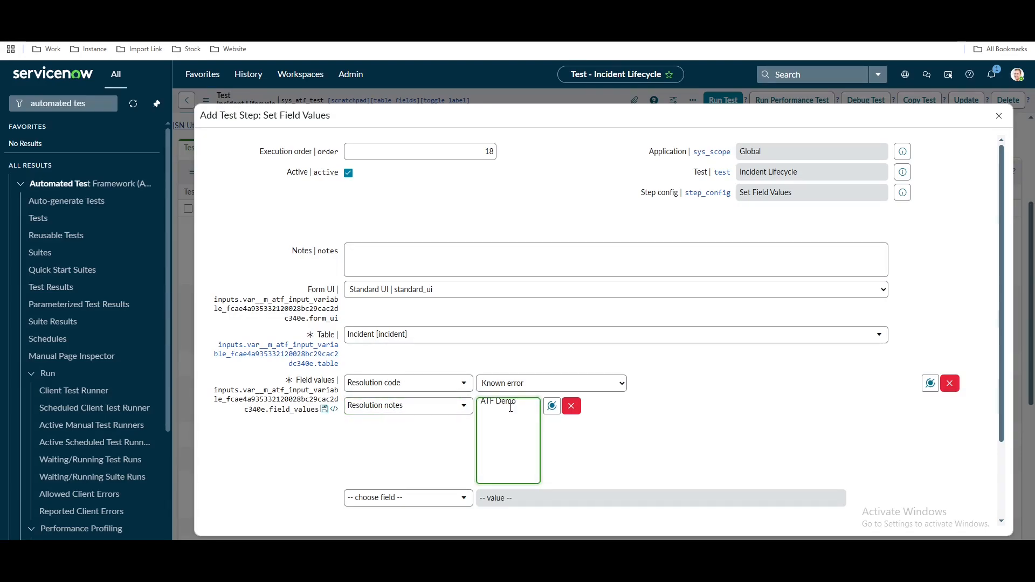
pyautogui.write('emo')
pyautogui.scroll(-2, 750, 450)
pyautogui.click(224, 476)
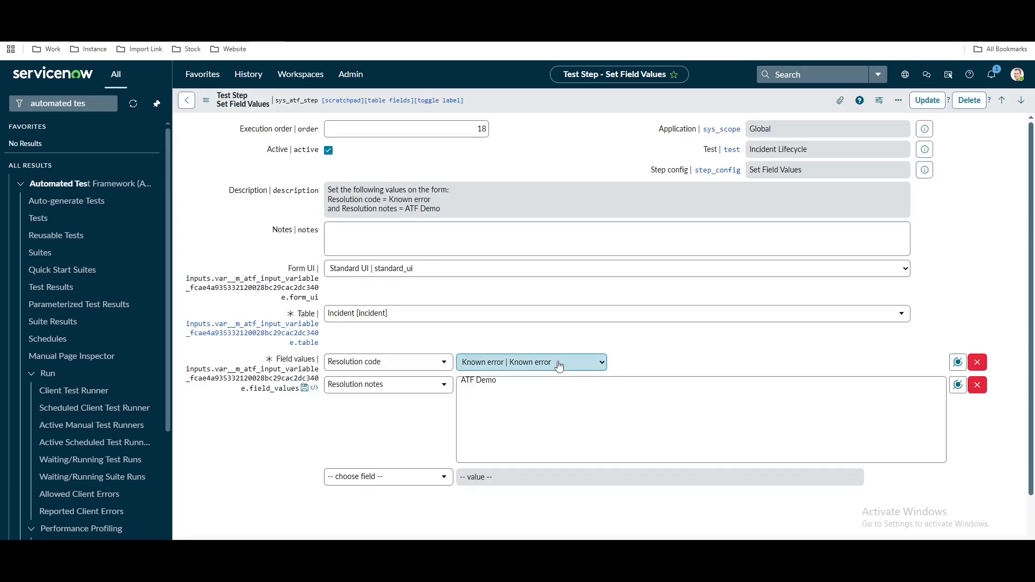
# Try to change the Resolution code to Duplicate in the Set Field Values step and save the record.
pyautogui.click(558, 363)
pyautogui.click(507, 393)
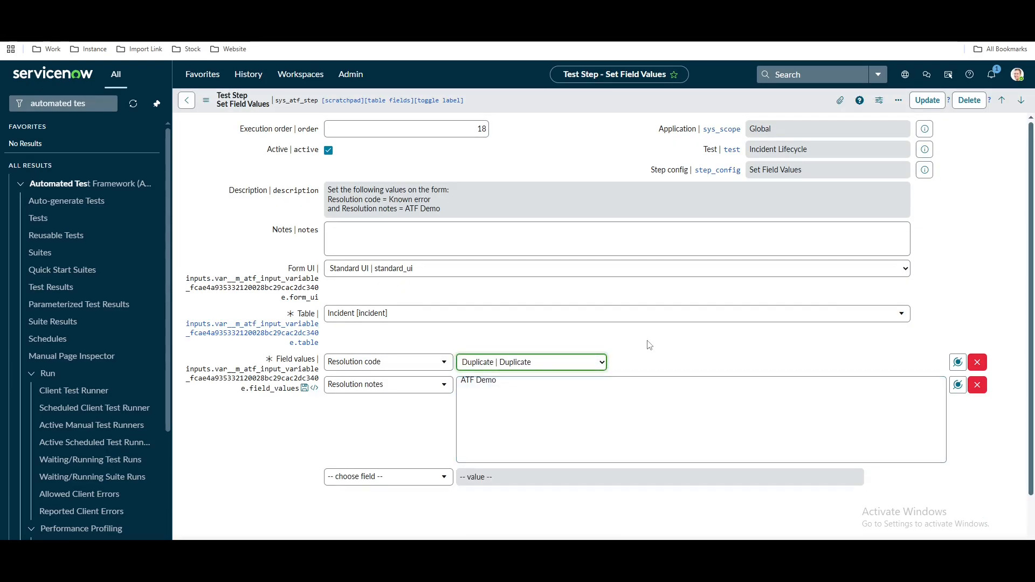
pyautogui.scroll(-1, 678, 340)
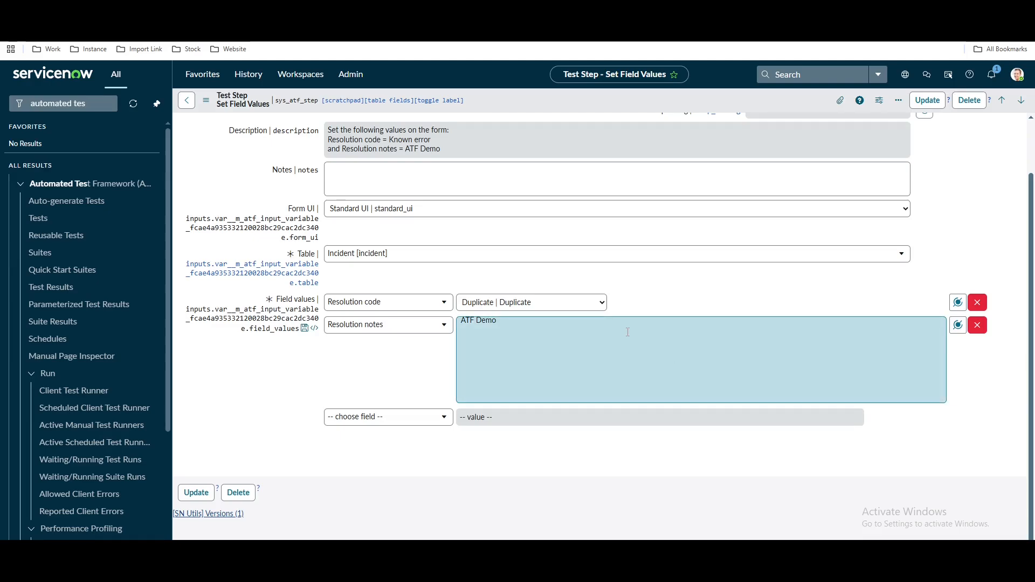
pyautogui.click(574, 302)
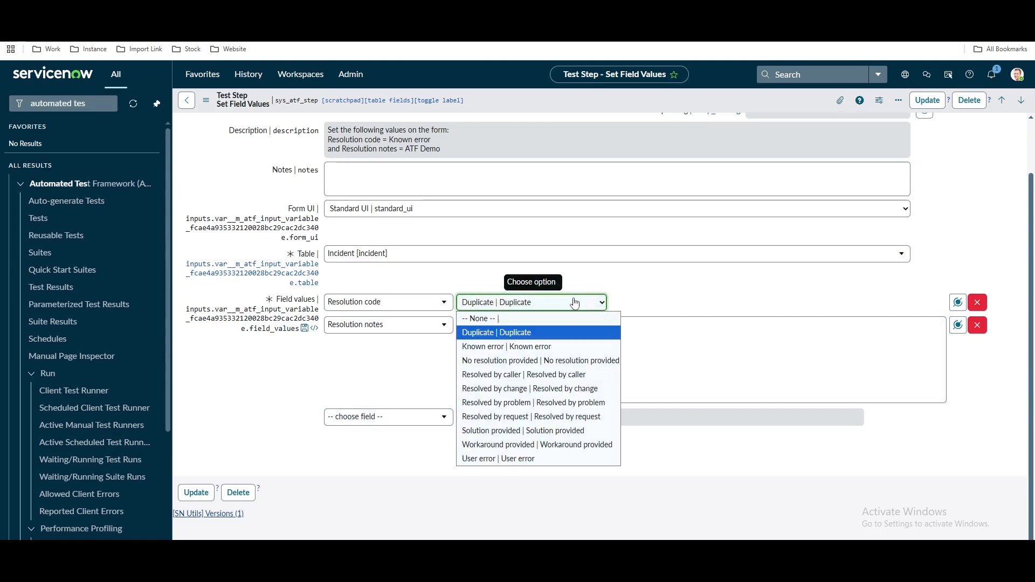
pyautogui.click(511, 337)
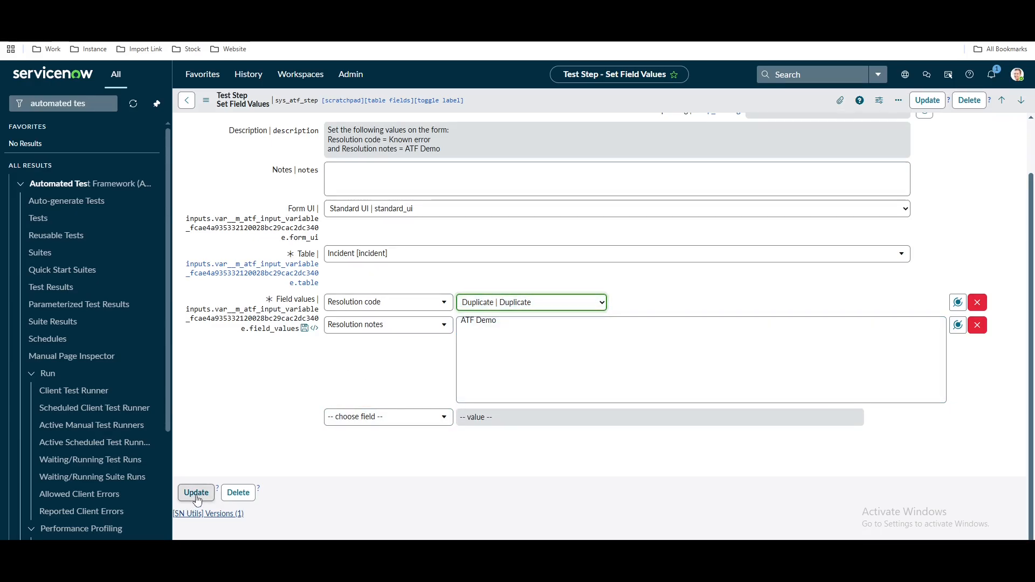
pyautogui.rightClick(655, 98)
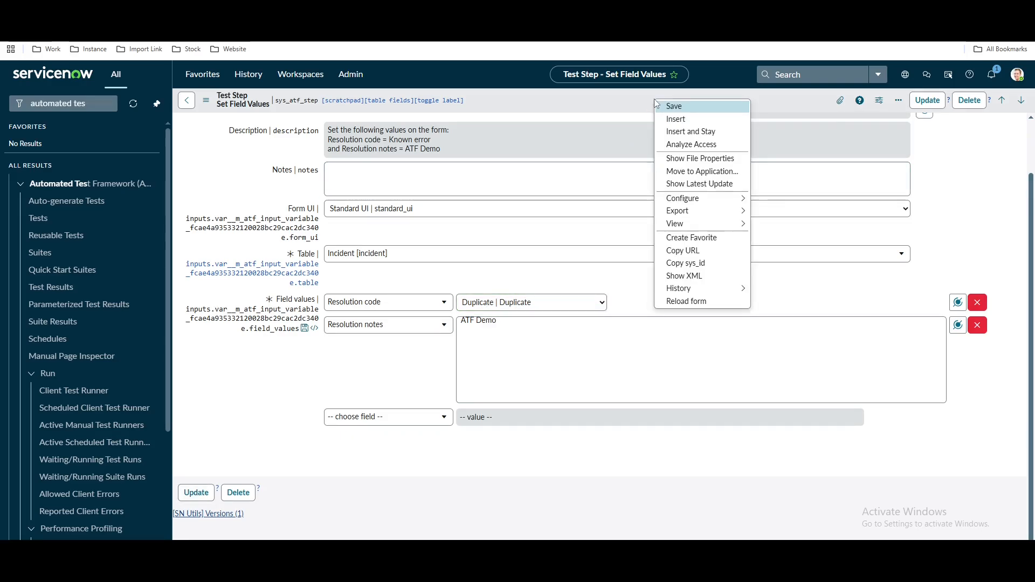
pyautogui.click(668, 107)
# Start a Click a UI Action test step inserted after Step 18 - Set Field Values.
pyautogui.scroll(-1, 537, 346)
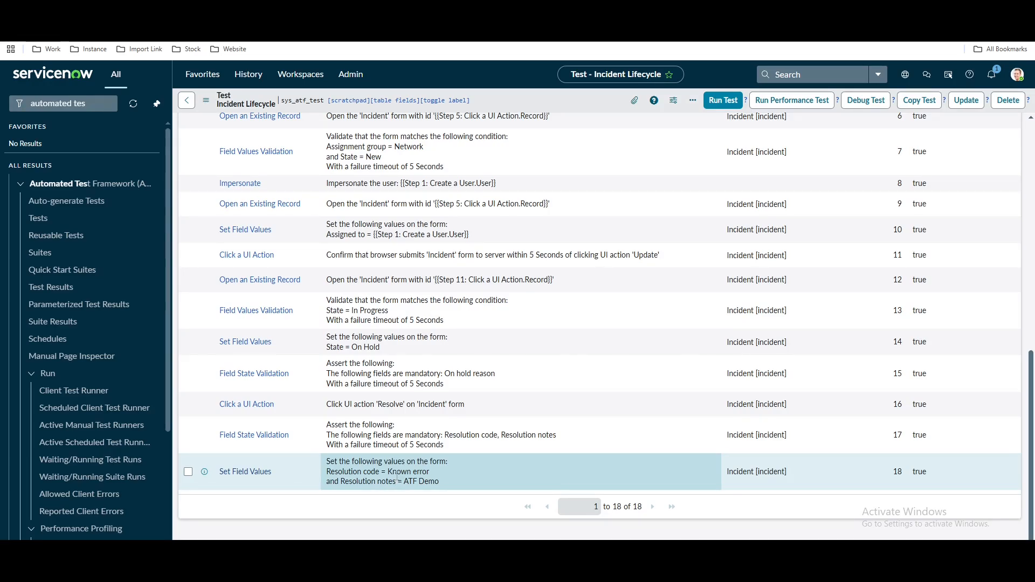
pyautogui.scroll(10, 782, 484)
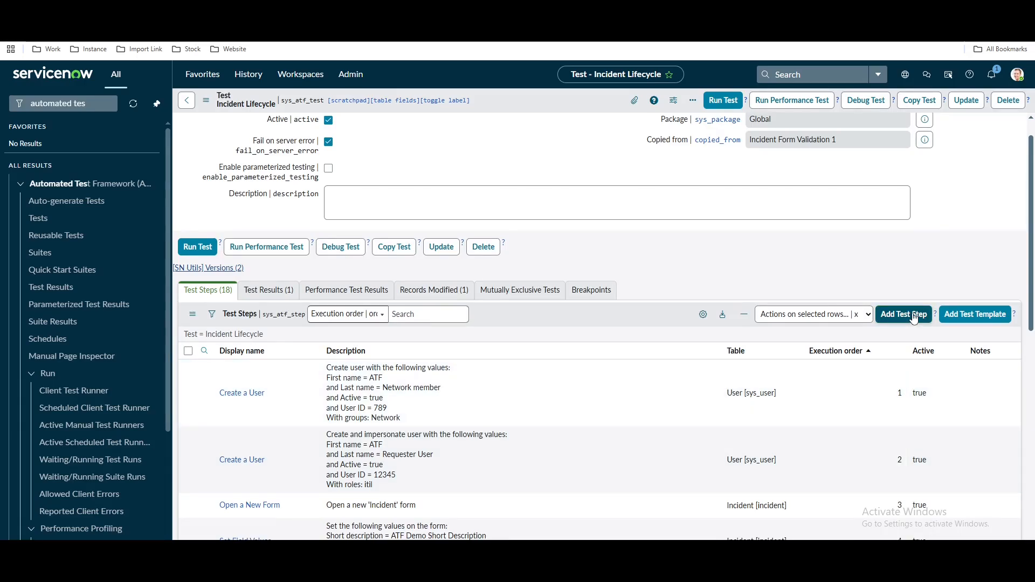
pyautogui.click(914, 314)
pyautogui.click(563, 356)
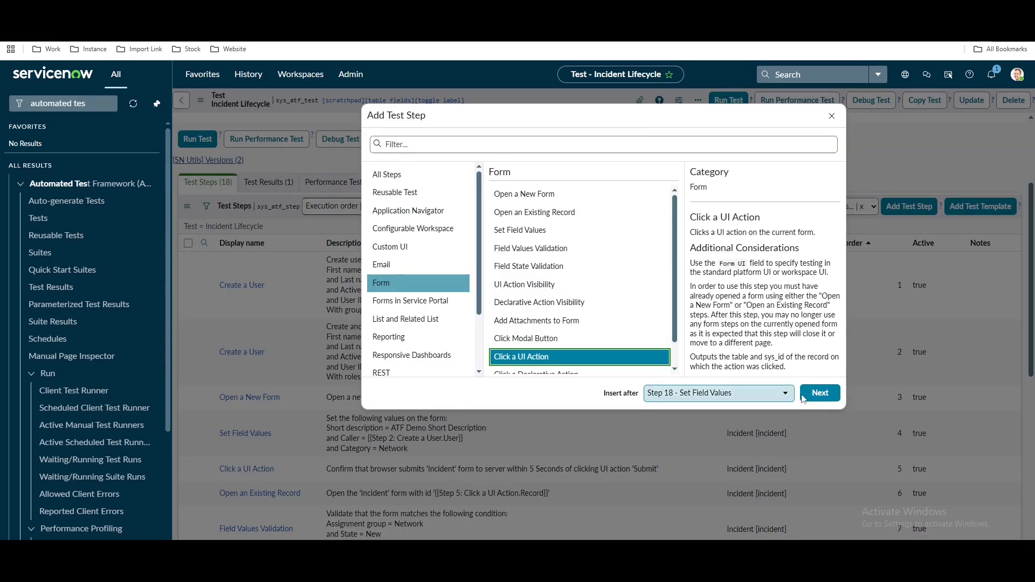
pyautogui.click(820, 393)
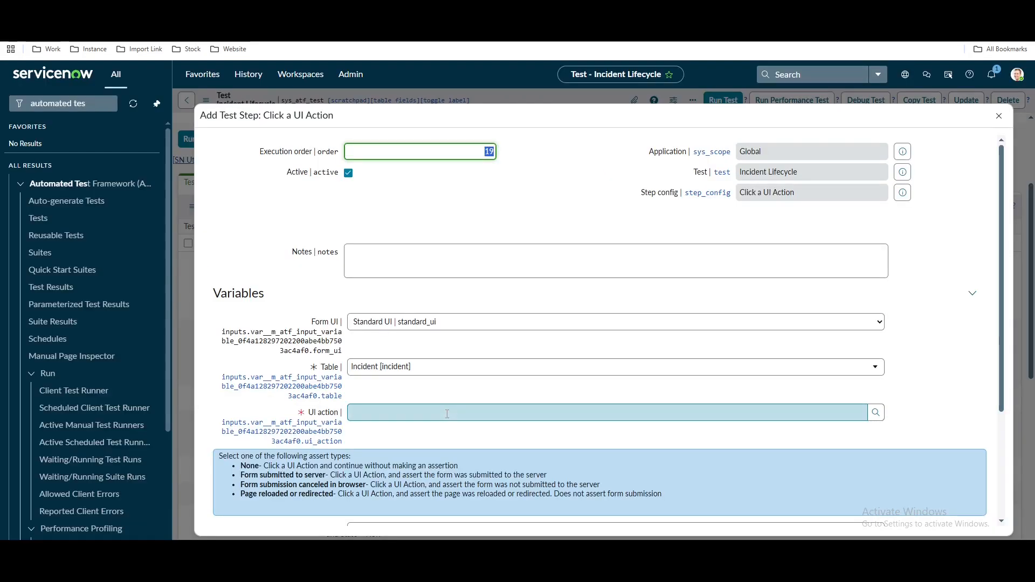
# Filter the UI actions by the copied Sys ID and select the incident table's Resolve action for the step.
pyautogui.click(768, 414)
pyautogui.click(875, 414)
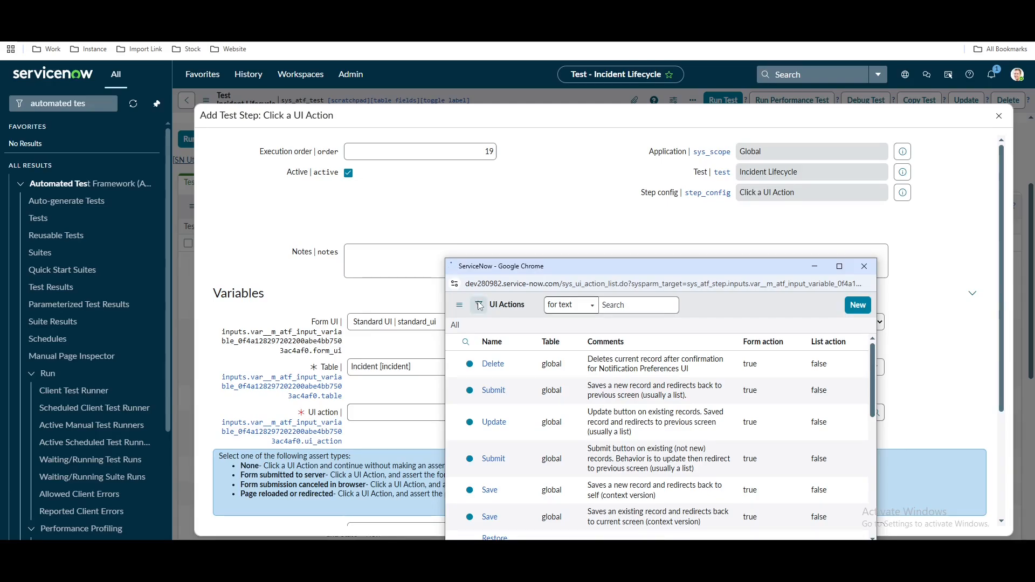
pyautogui.click(479, 306)
pyautogui.click(492, 354)
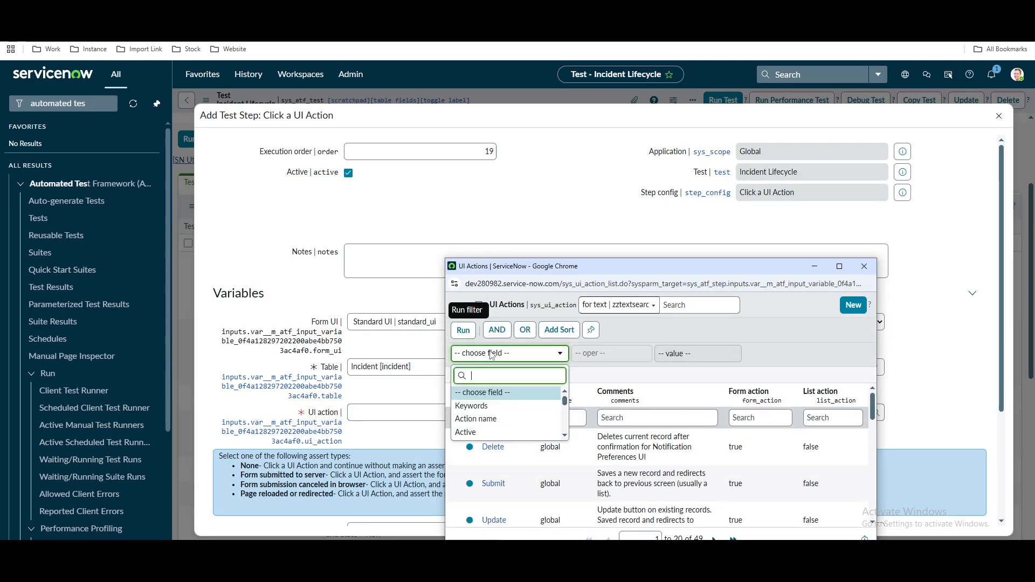
pyautogui.write('sys')
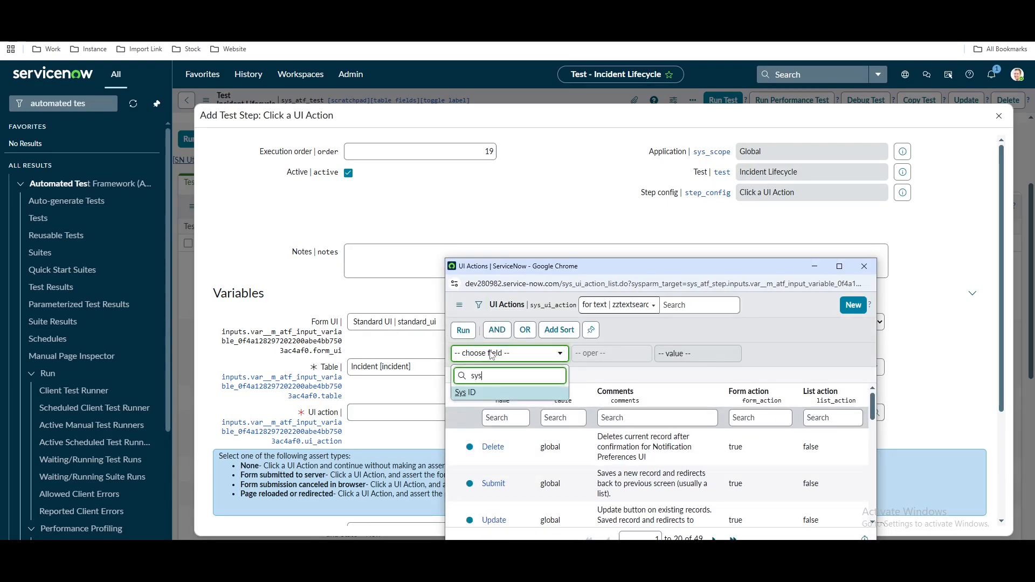
pyautogui.click(483, 393)
pyautogui.click(666, 354)
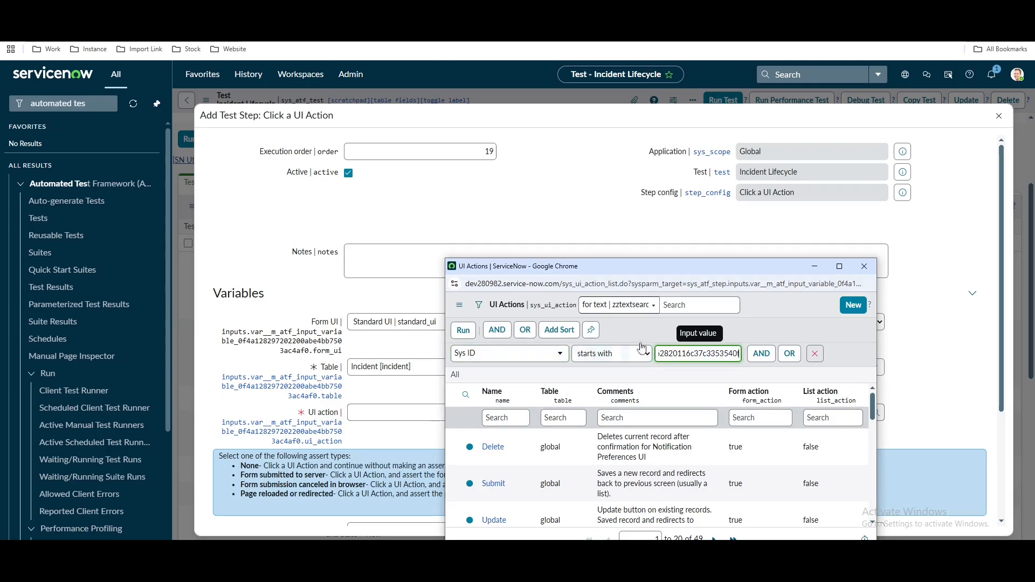
pyautogui.click(464, 330)
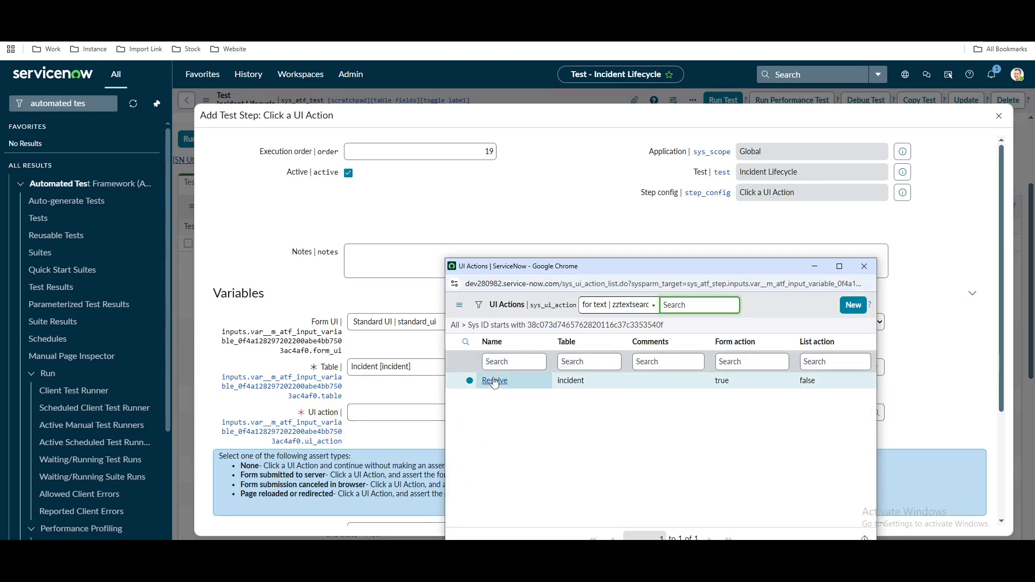
pyautogui.click(495, 382)
# Set the Assert type to Form submitted to server and submit the Click a UI Action step.
pyautogui.scroll(-2, 387, 425)
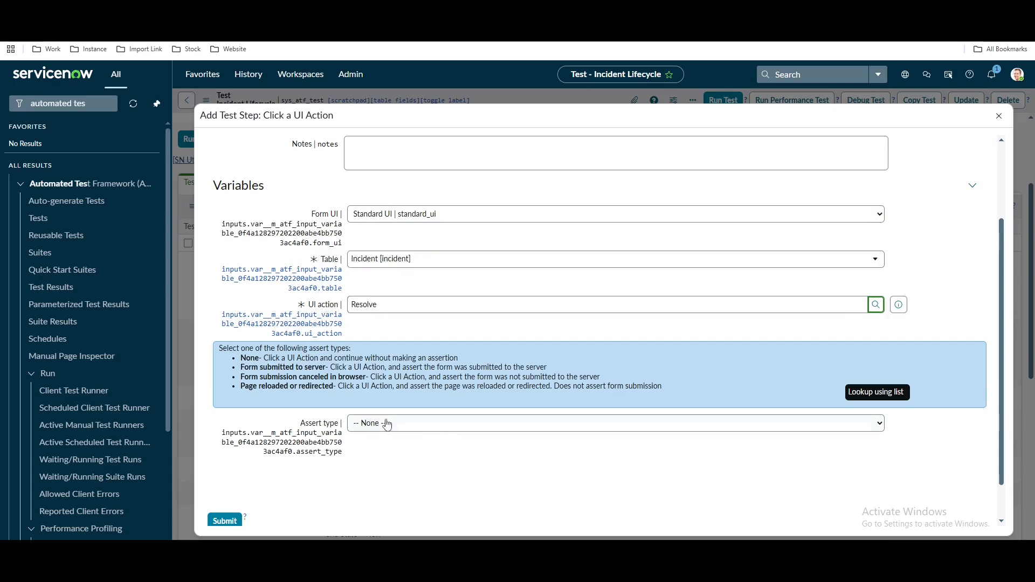
pyautogui.click(388, 425)
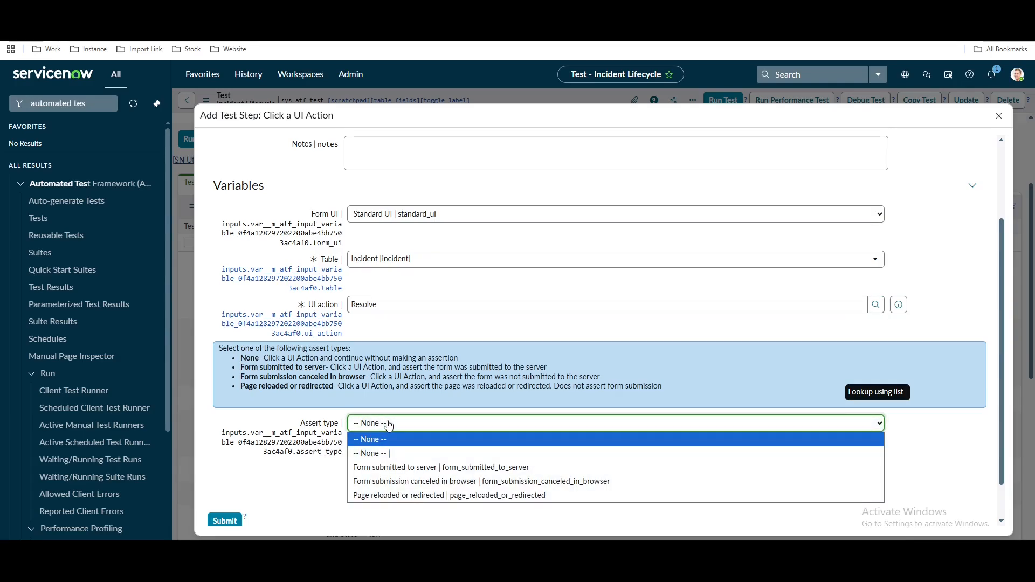
pyautogui.click(405, 468)
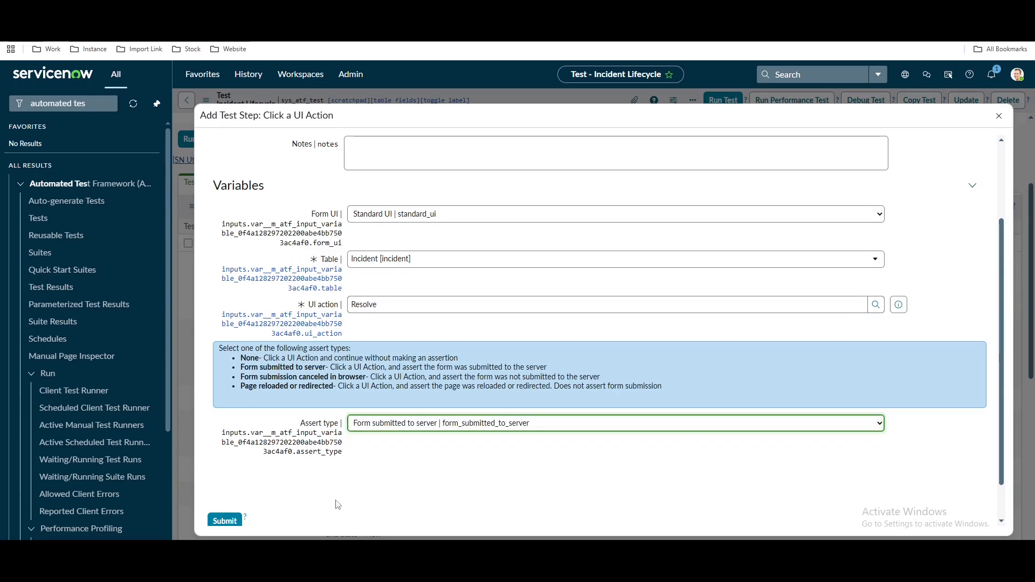
pyautogui.click(224, 520)
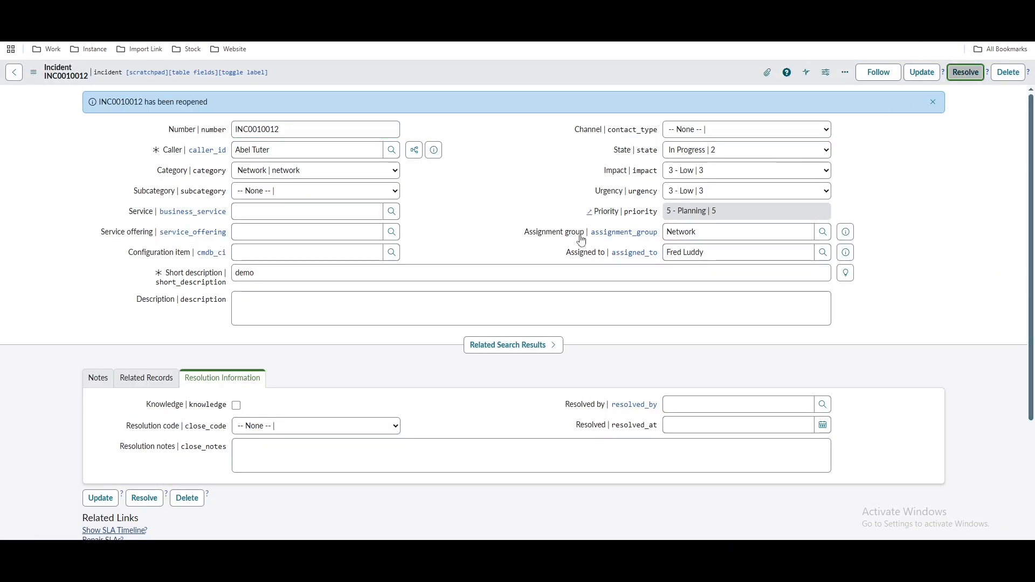
# On the reopened demo incident, set Resolution code to Workaround provided, enter "u87" as Resolution notes, and resolve it.
pyautogui.click(335, 454)
pyautogui.click(302, 423)
pyautogui.click(332, 491)
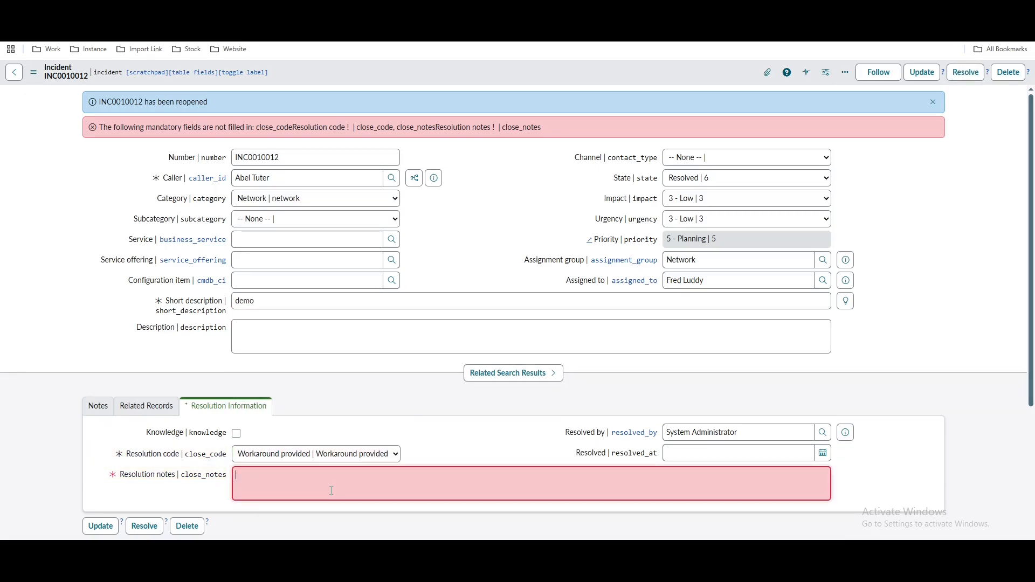
pyautogui.write('u87')
pyautogui.click(966, 72)
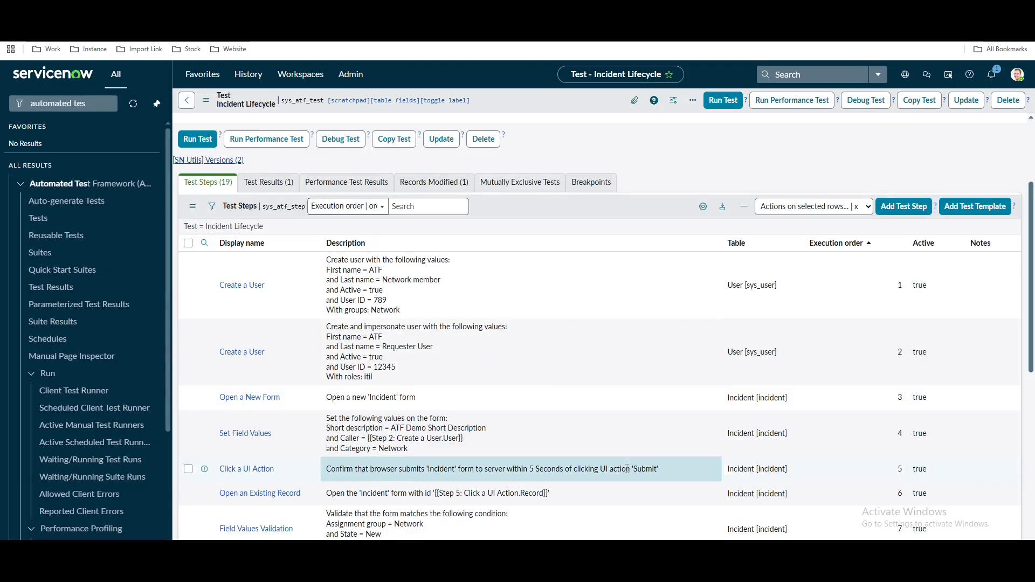
# Review the Incident Lifecycle test steps and start an Open an Existing Record test step with execution order 20.
pyautogui.scroll(-8, 621, 463)
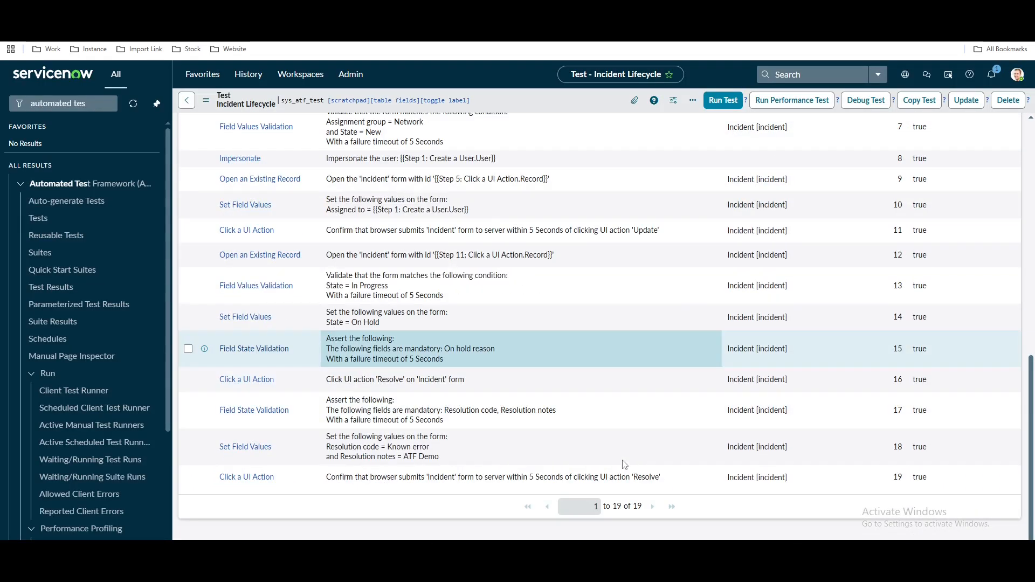
pyautogui.scroll(8, 624, 465)
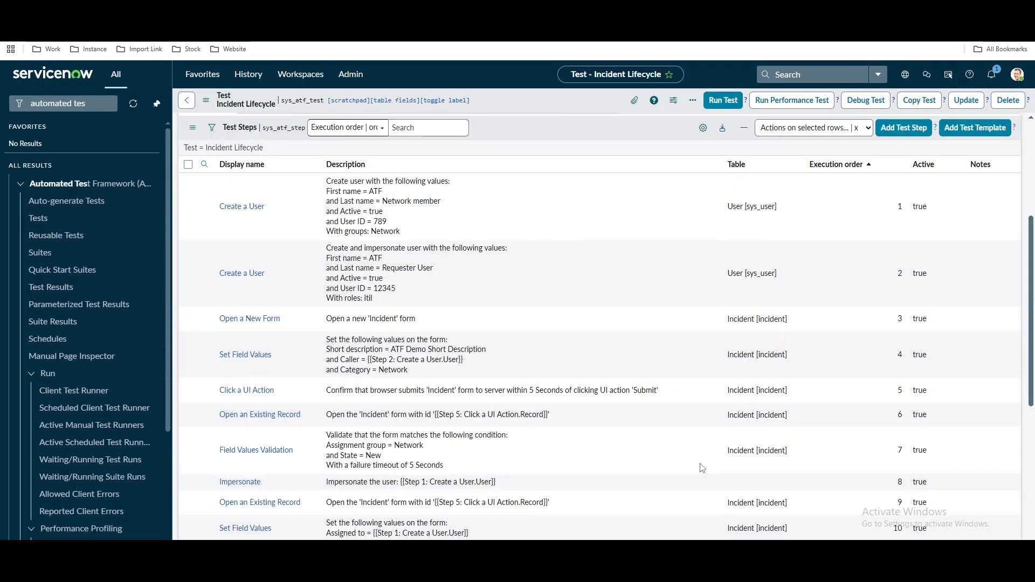
pyautogui.click(895, 129)
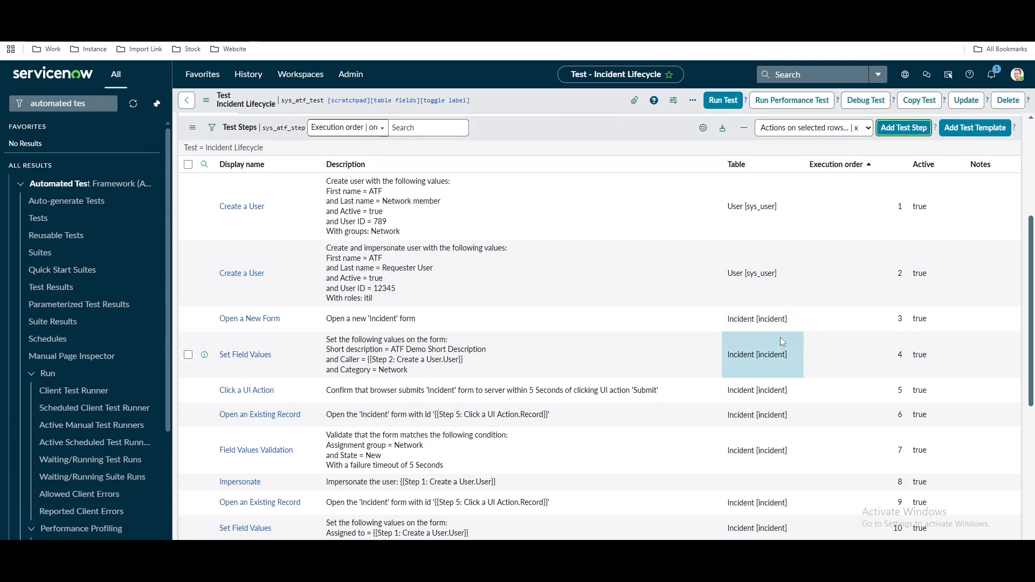
pyautogui.click(580, 212)
pyautogui.click(821, 393)
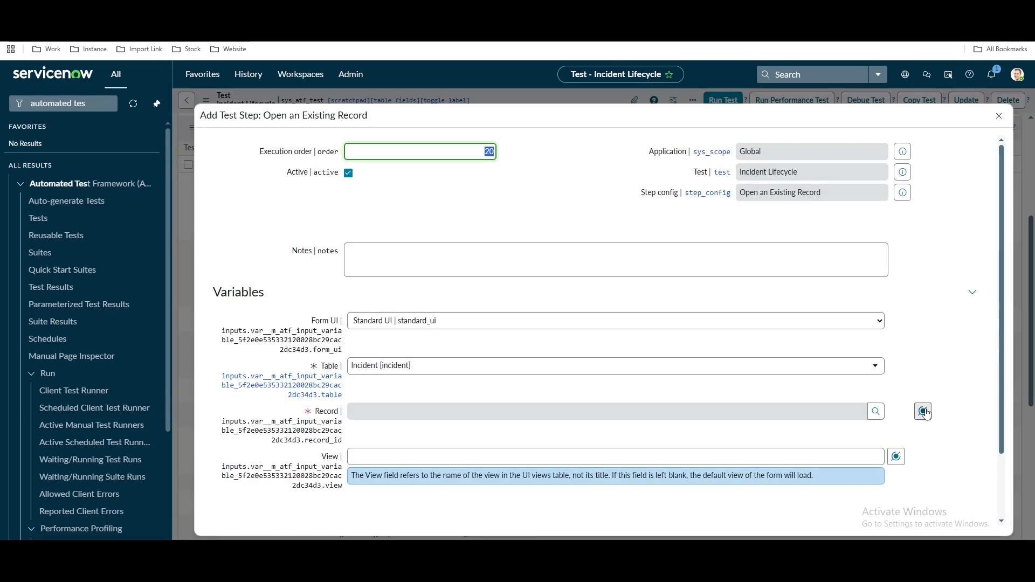
# Map the Record of the Open an Existing Record step to Step 19: Click a UI Action's Record and submit the step.
pyautogui.click(923, 412)
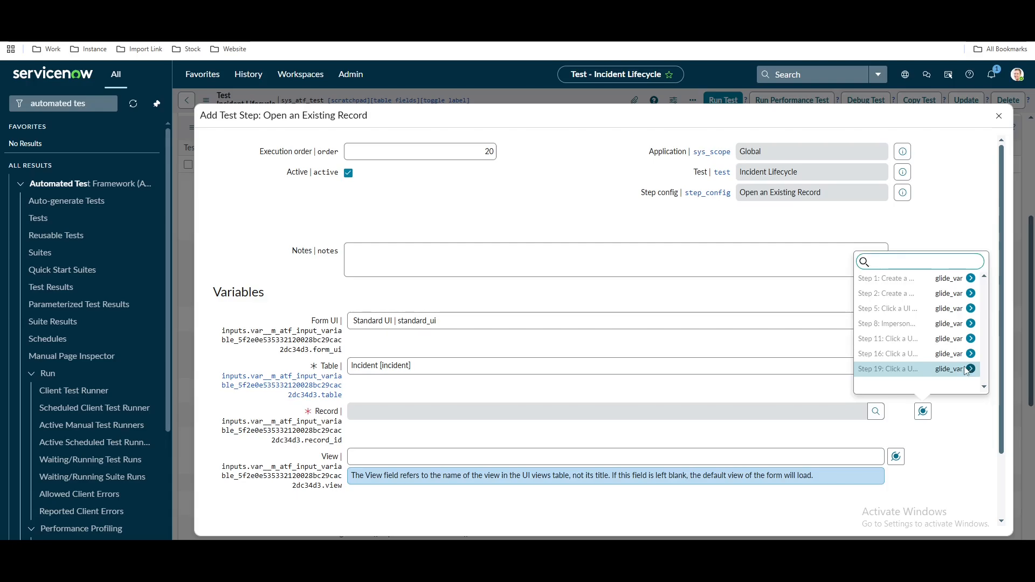
pyautogui.click(970, 369)
pyautogui.click(863, 277)
pyautogui.scroll(-1, 405, 457)
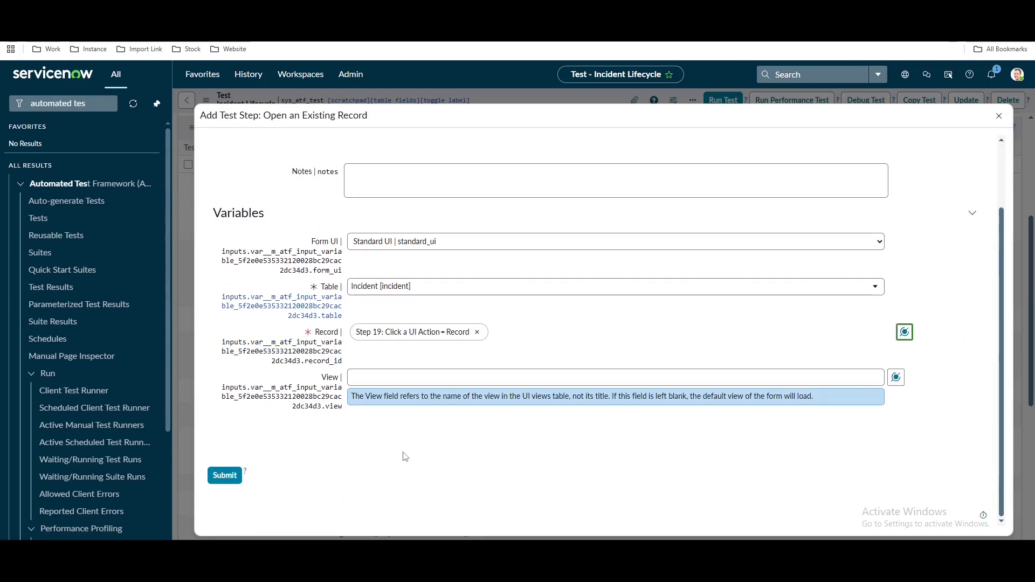
pyautogui.click(225, 480)
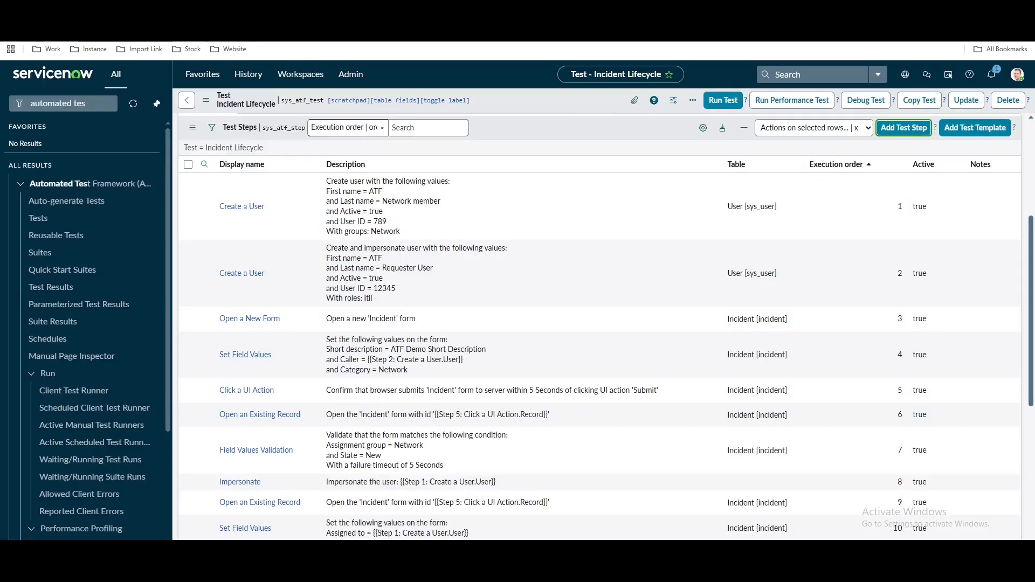
pyautogui.scroll(-4, 412, 392)
pyautogui.scroll(-2, 412, 393)
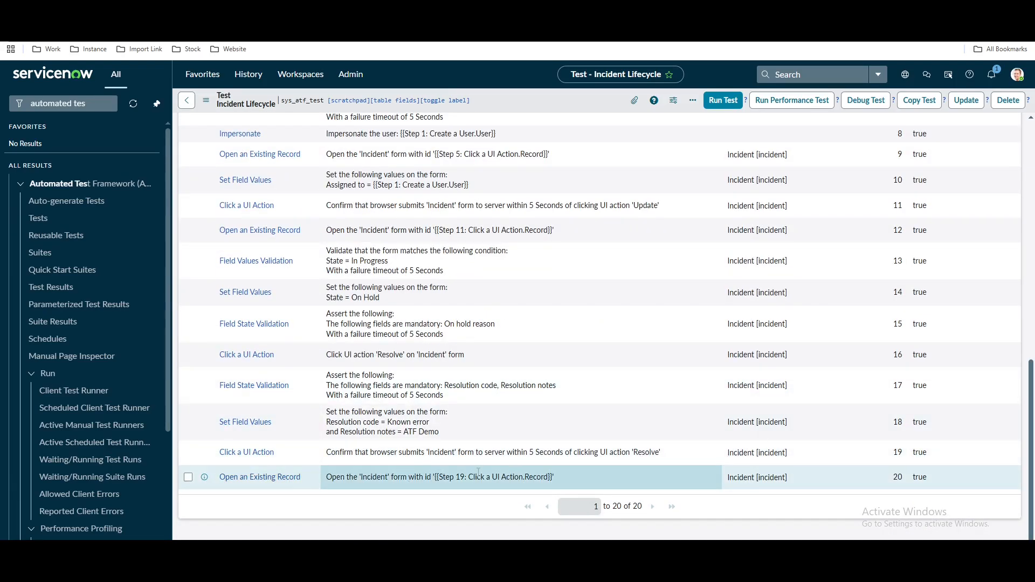
# Start a Field Values Validation test step from the Form category, inserted after Step 20 - Open an Existing Record.
pyautogui.scroll(10, 594, 459)
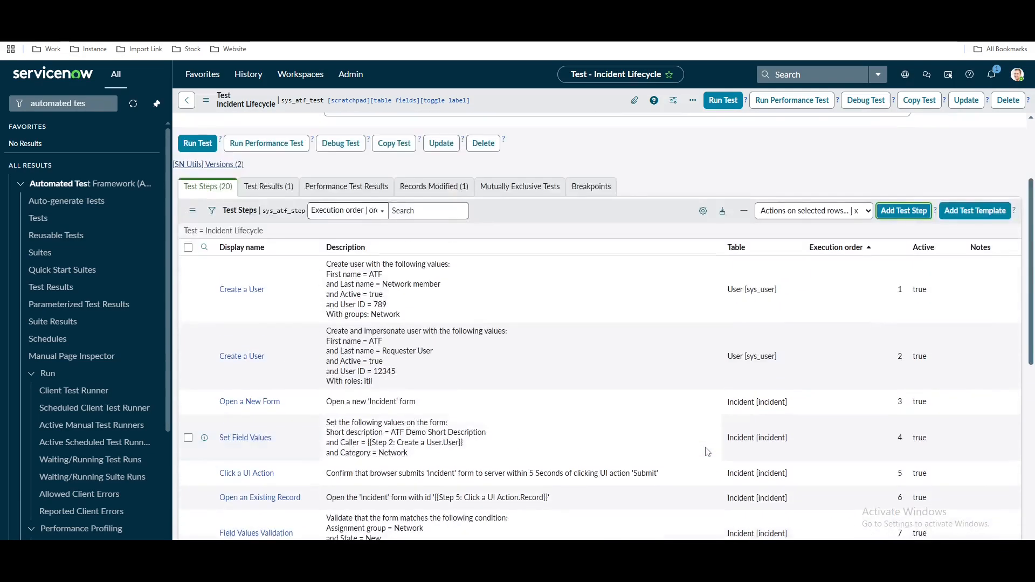
pyautogui.click(906, 211)
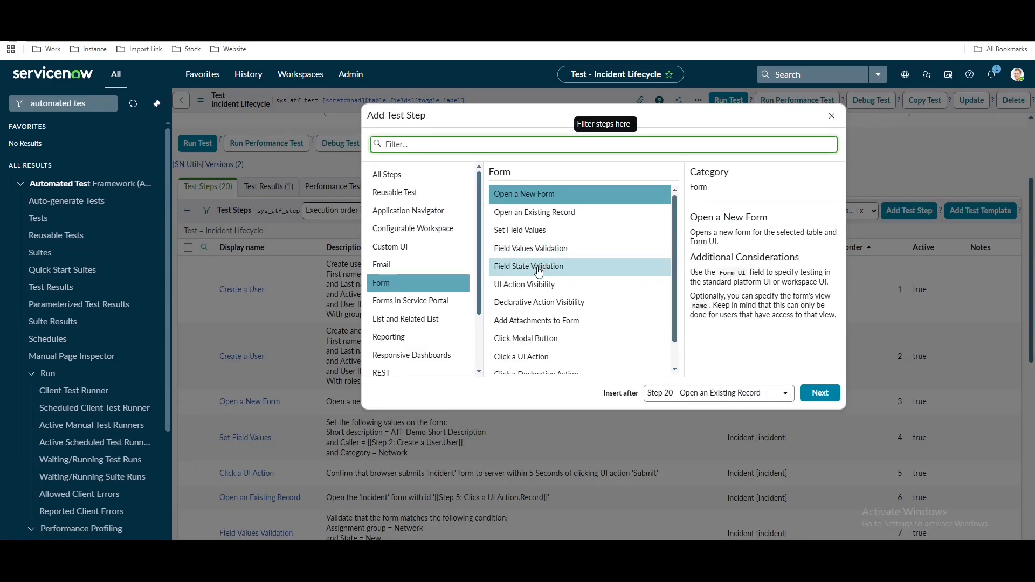
pyautogui.click(534, 249)
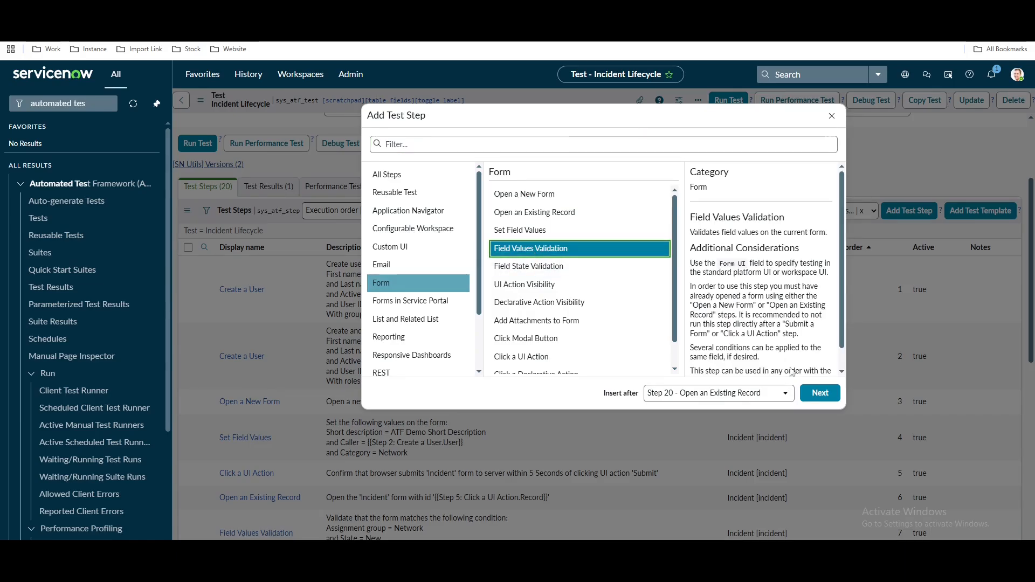
pyautogui.click(820, 394)
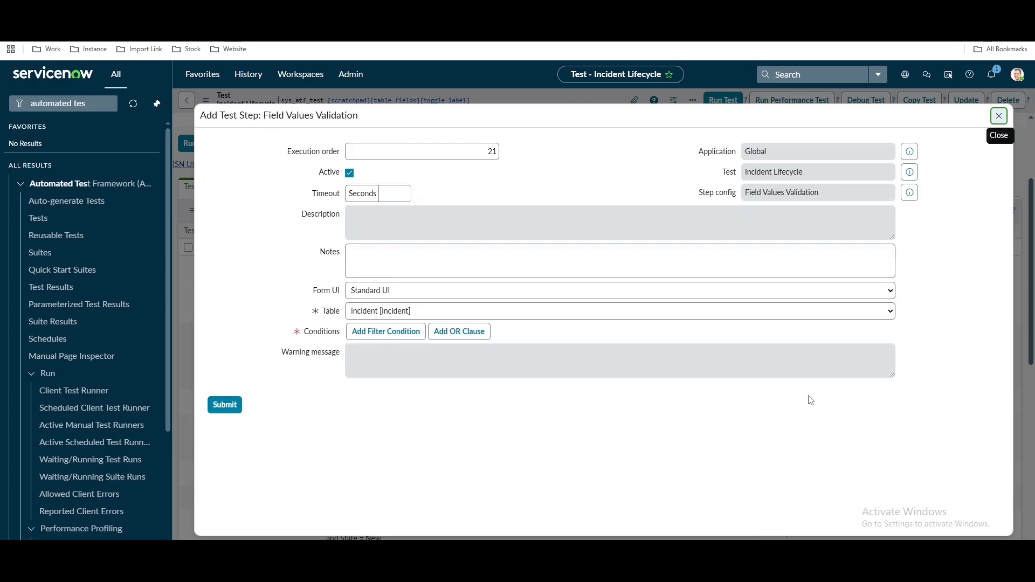
# Set the validation condition to State is Resolved and submit the Field Values Validation step.
pyautogui.click(442, 358)
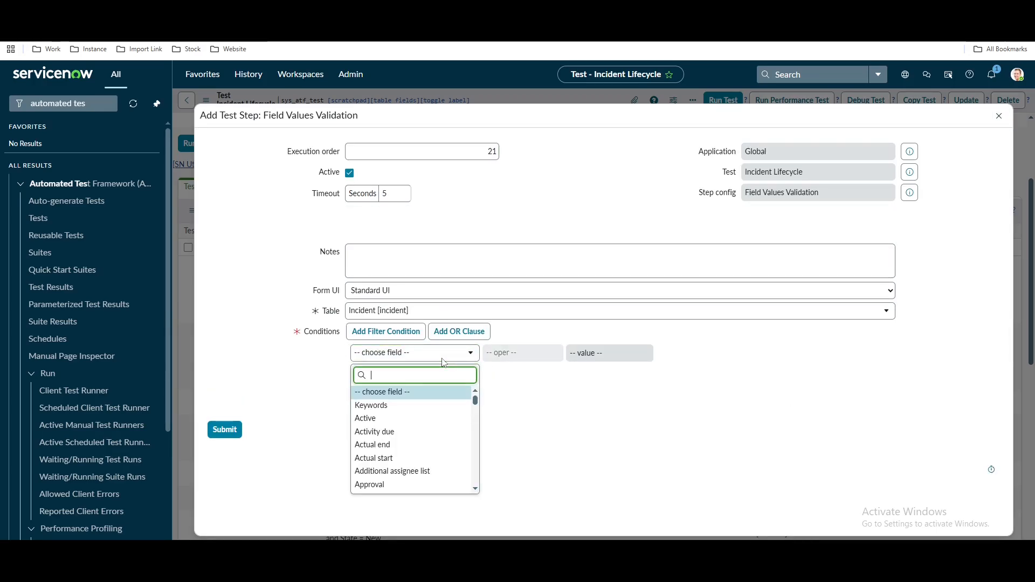
pyautogui.click(415, 405)
pyautogui.write('sta')
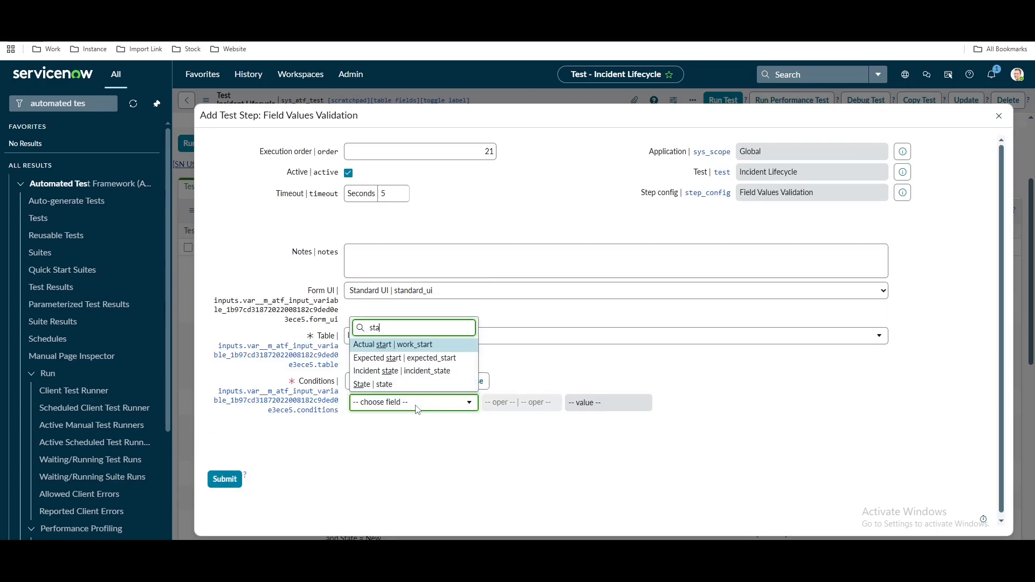
pyautogui.click(412, 384)
pyautogui.click(589, 403)
pyautogui.click(582, 474)
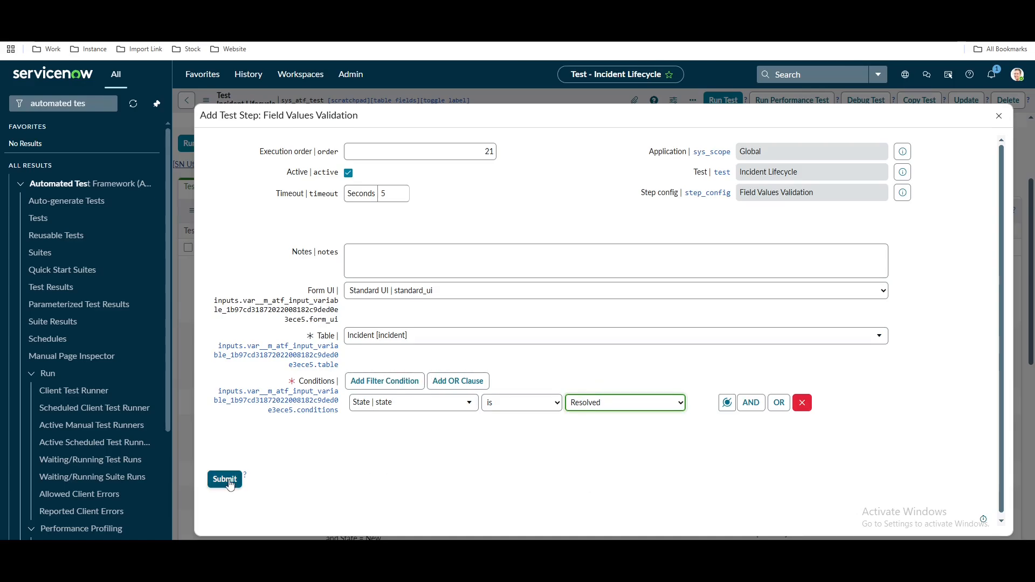
pyautogui.click(224, 479)
pyautogui.scroll(-10, 548, 485)
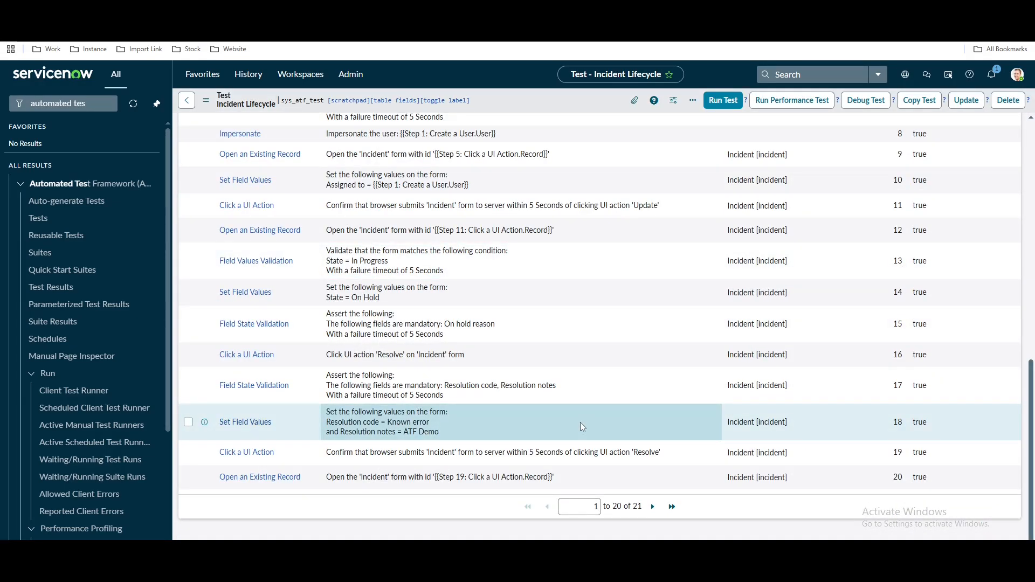
pyautogui.click(652, 507)
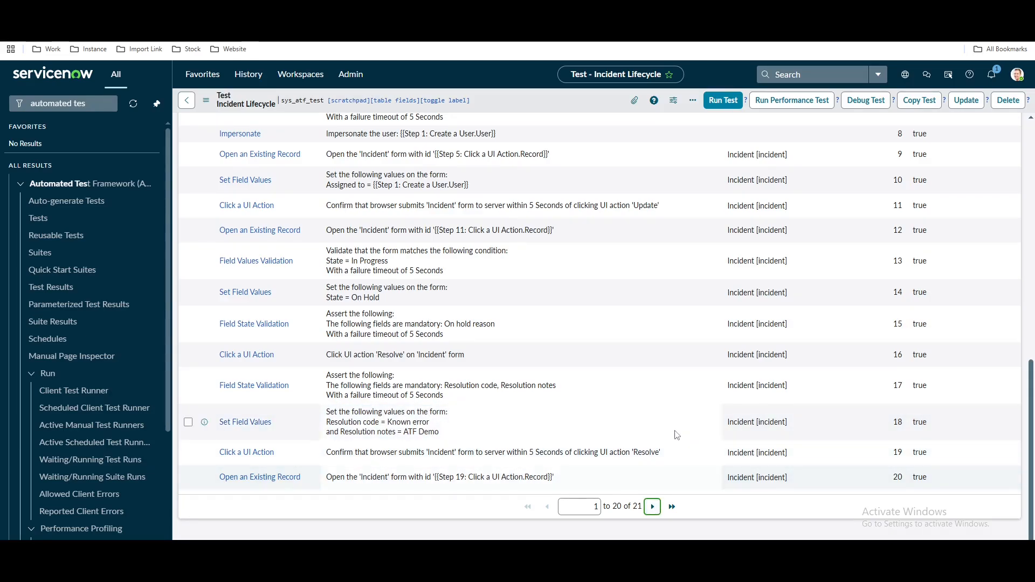